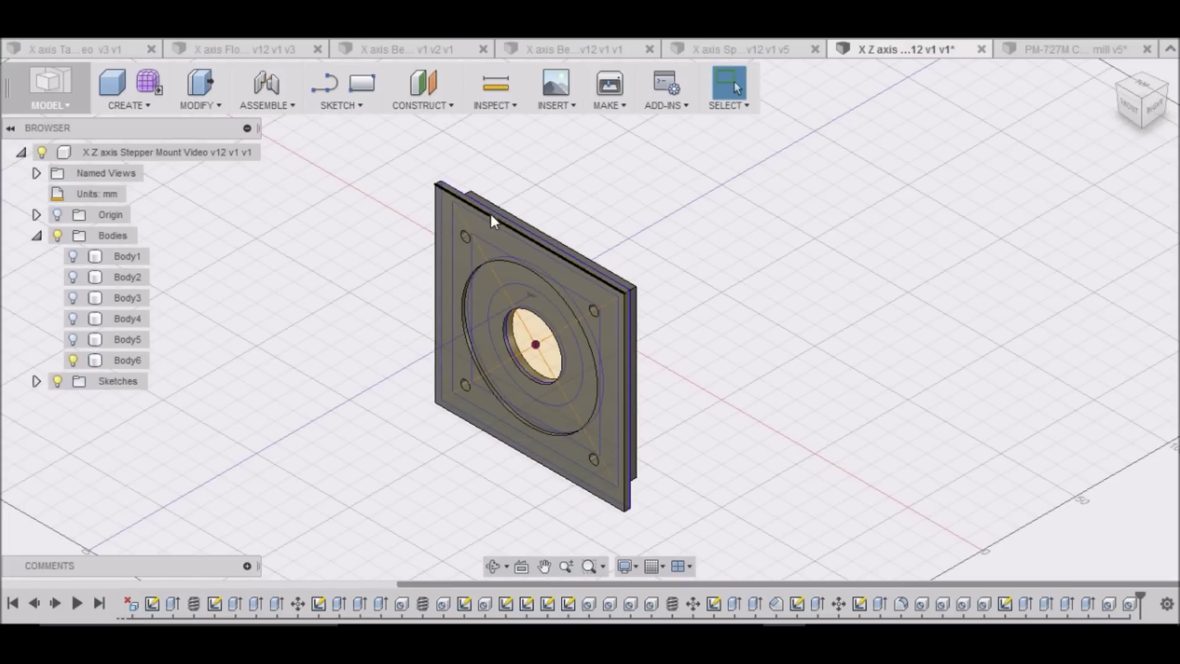
scroll(514, 355, down, 3)
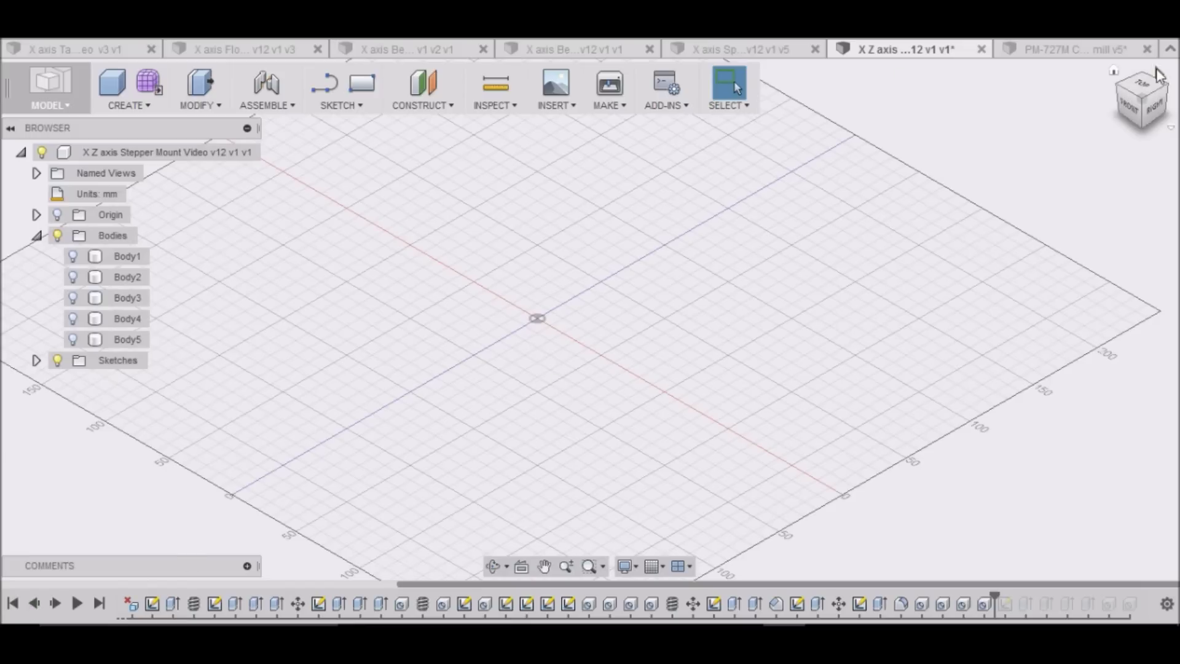
scroll(789, 369, down, 4)
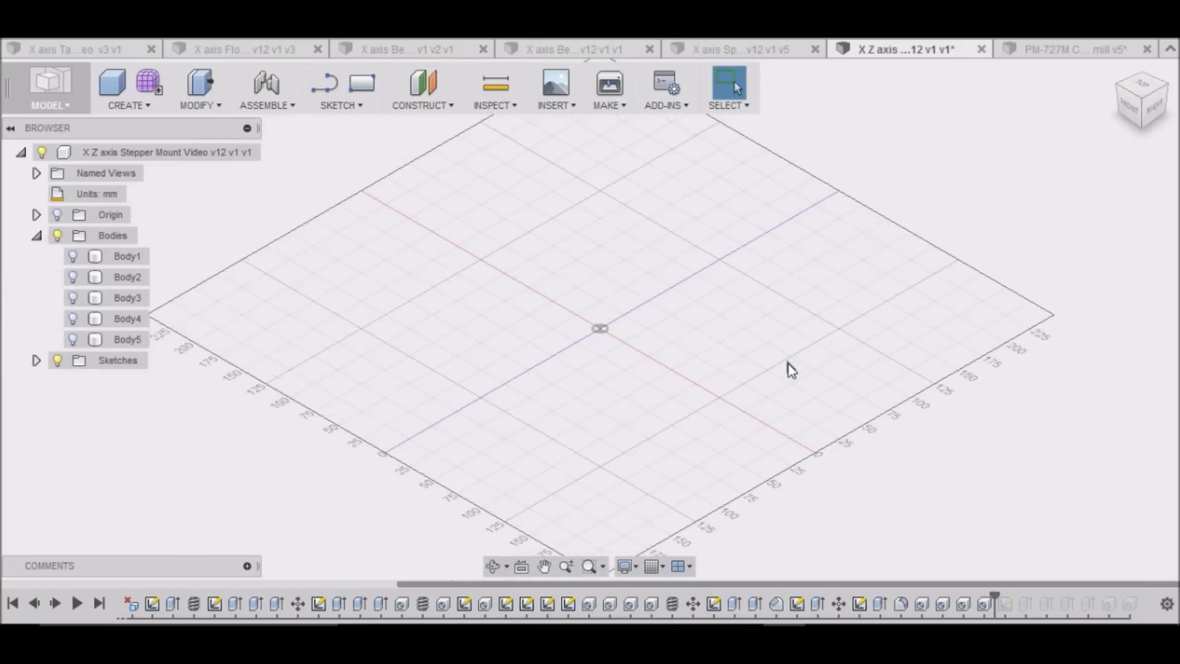
scroll(719, 413, up, 5)
click(72, 150)
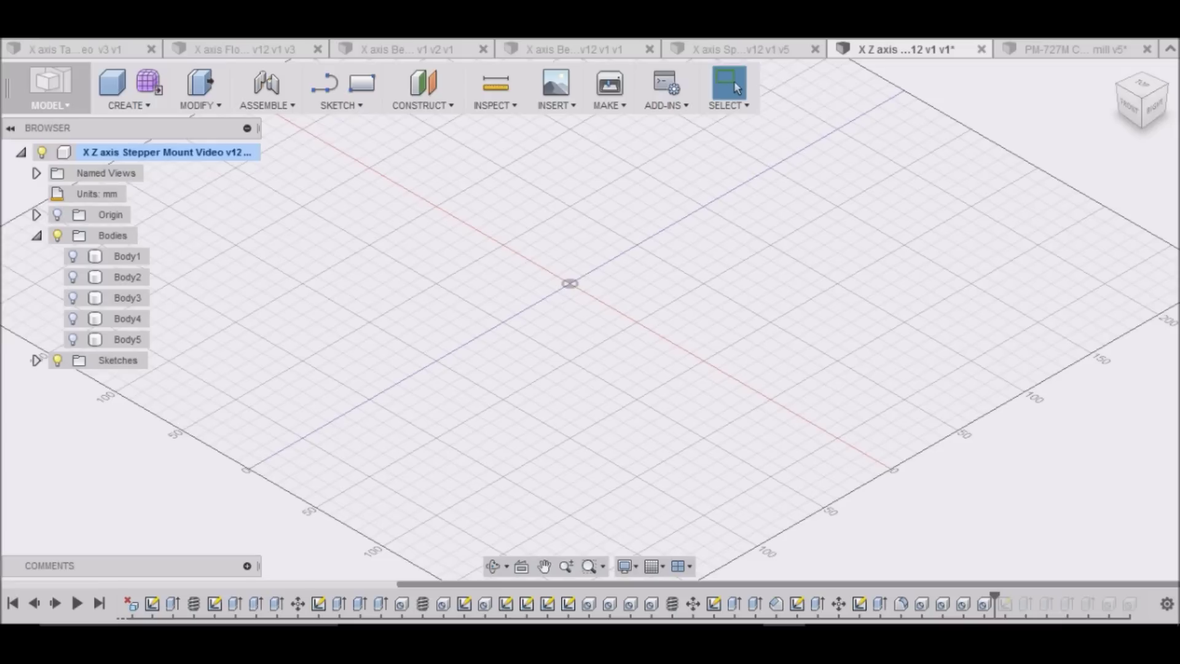
Create a new design and save it as "X Z Stepper Mount Video" in the PM-727M Video project
click(70, 40)
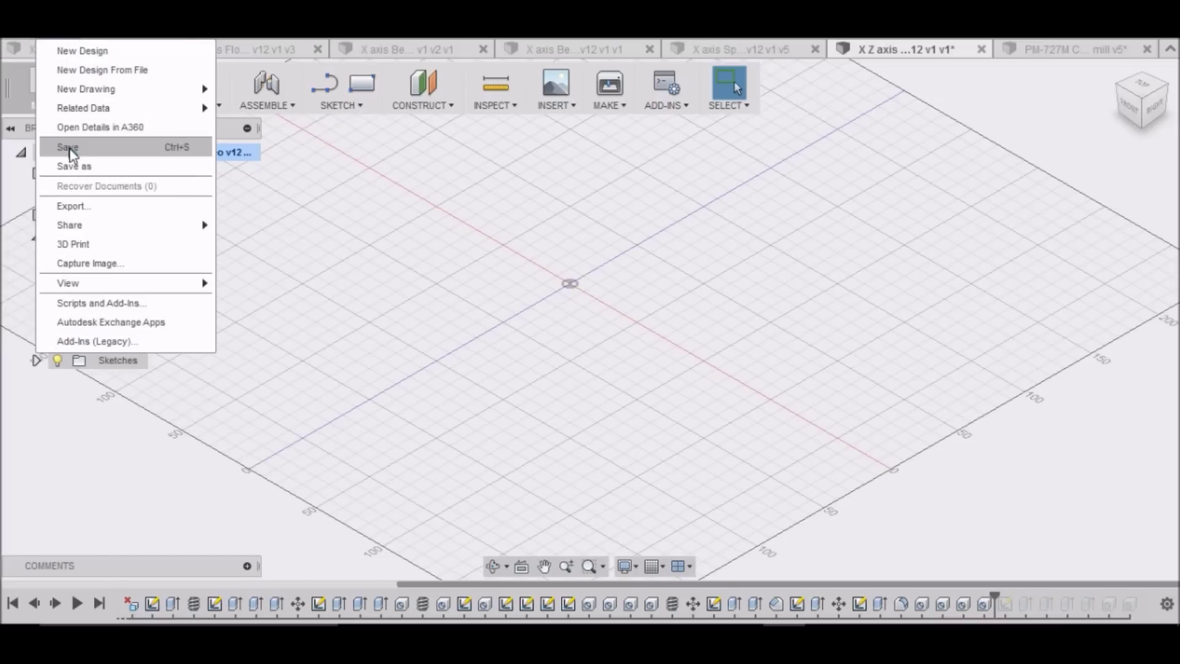
click(75, 53)
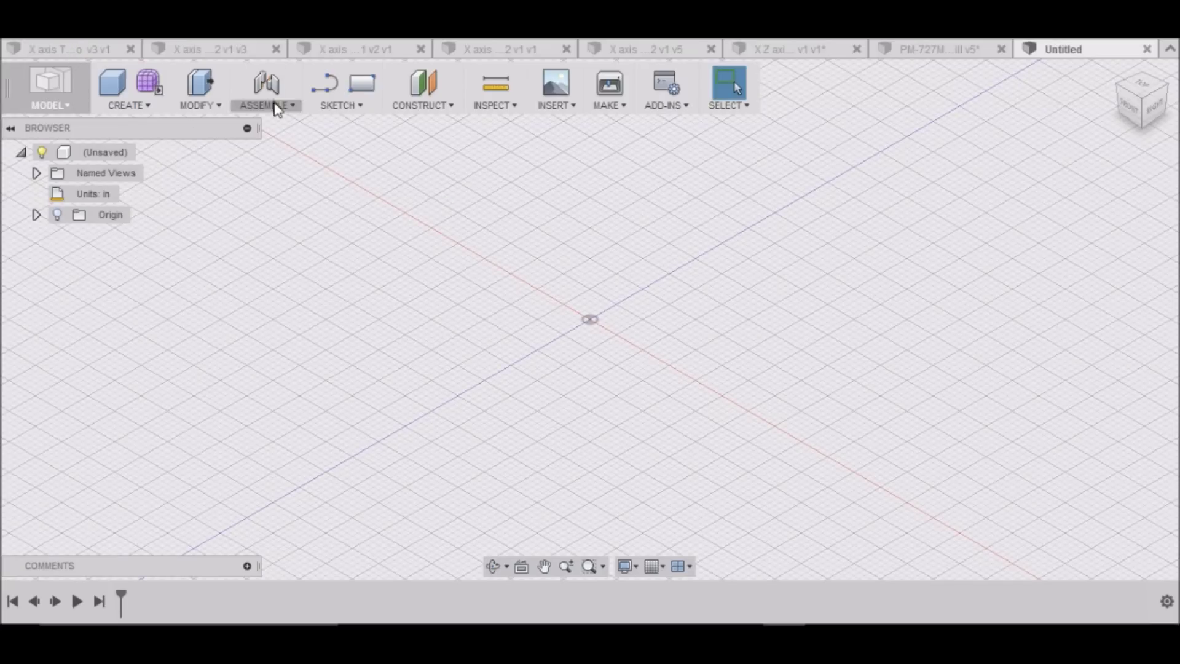
click(108, 37)
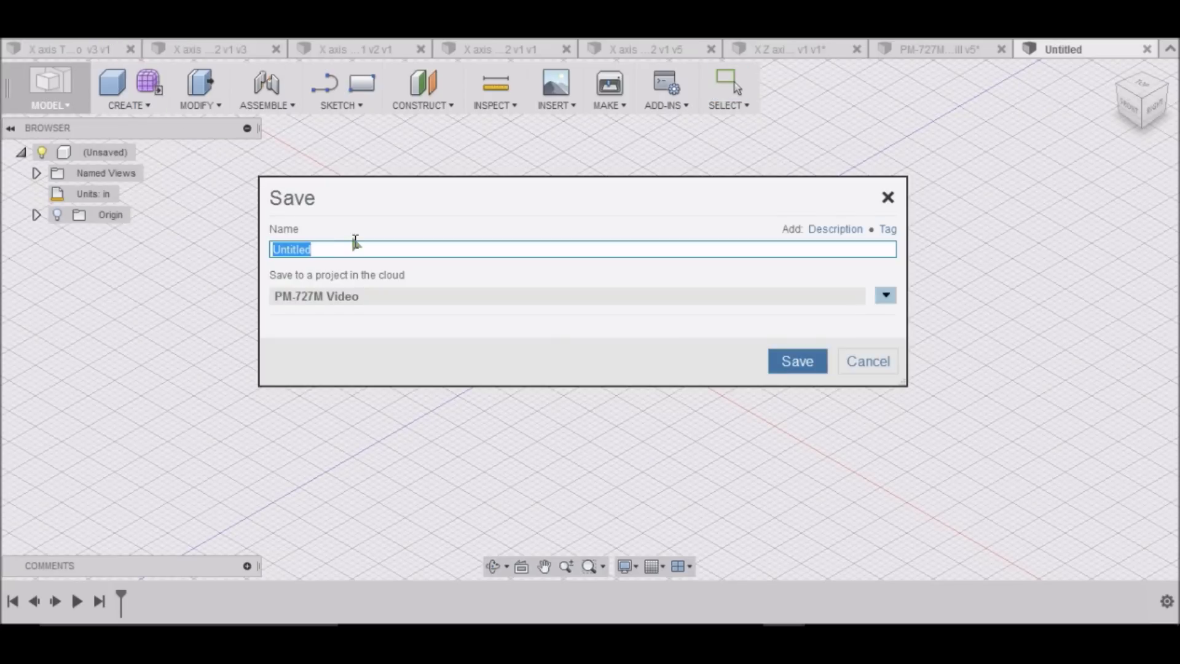
text(X Z Stepper Moun)
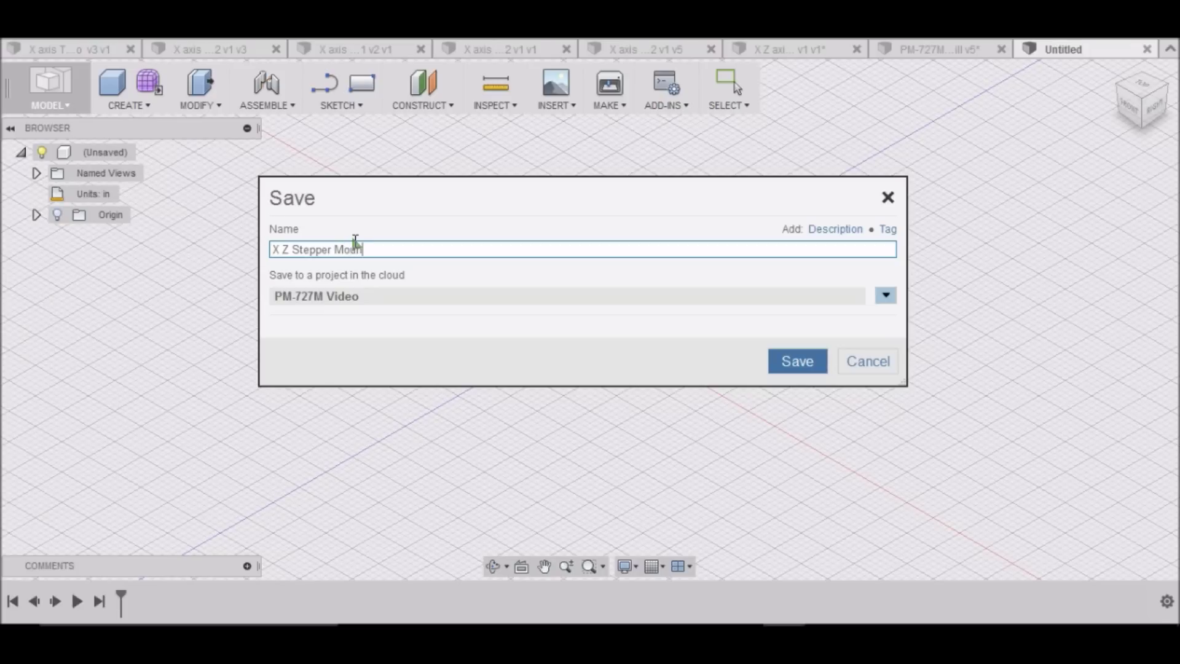
text(t Video)
click(801, 368)
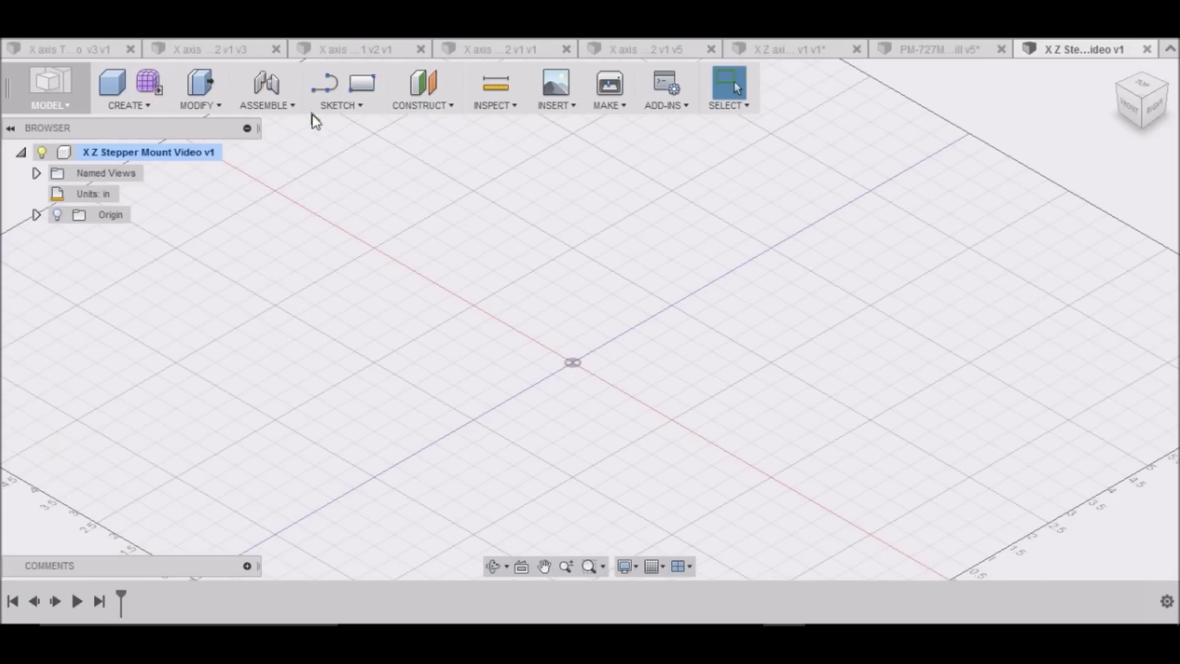
Start a sketch on the front origin plane and switch the document units to millimetres
click(367, 109)
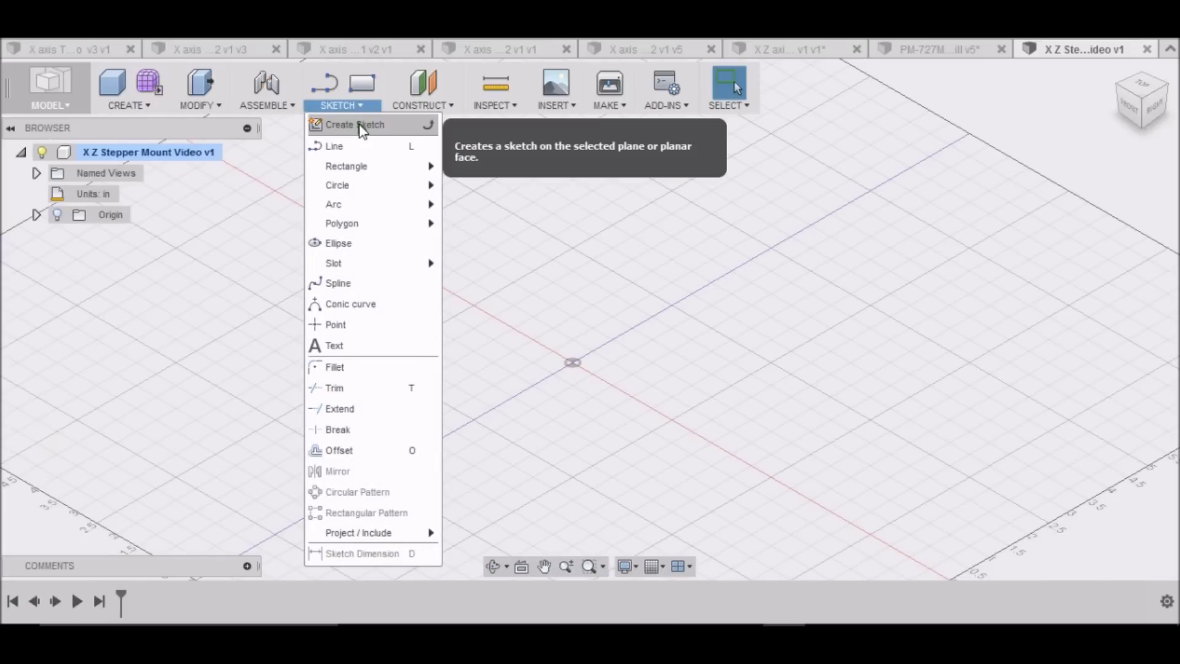
click(363, 127)
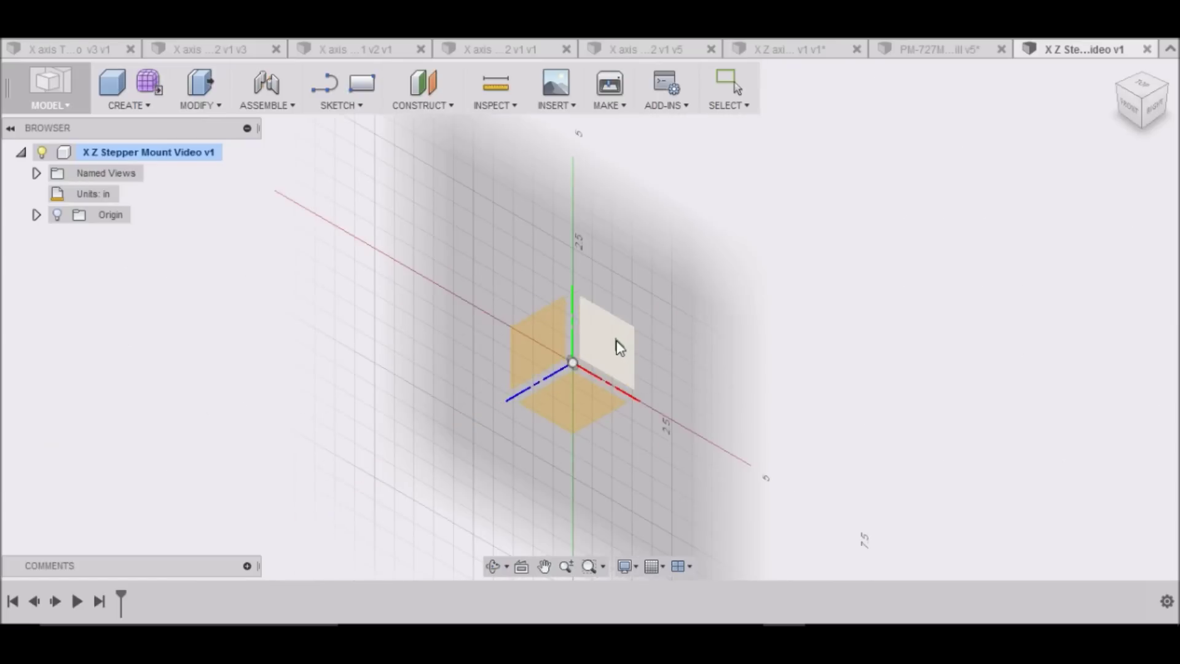
click(616, 343)
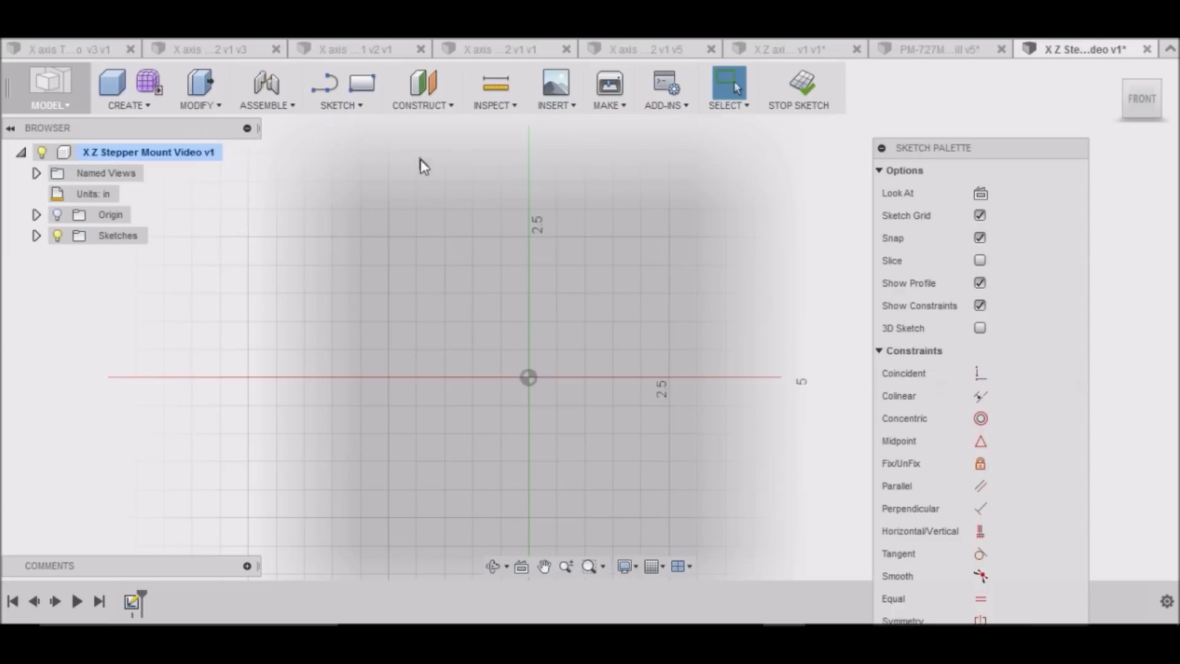
click(340, 105)
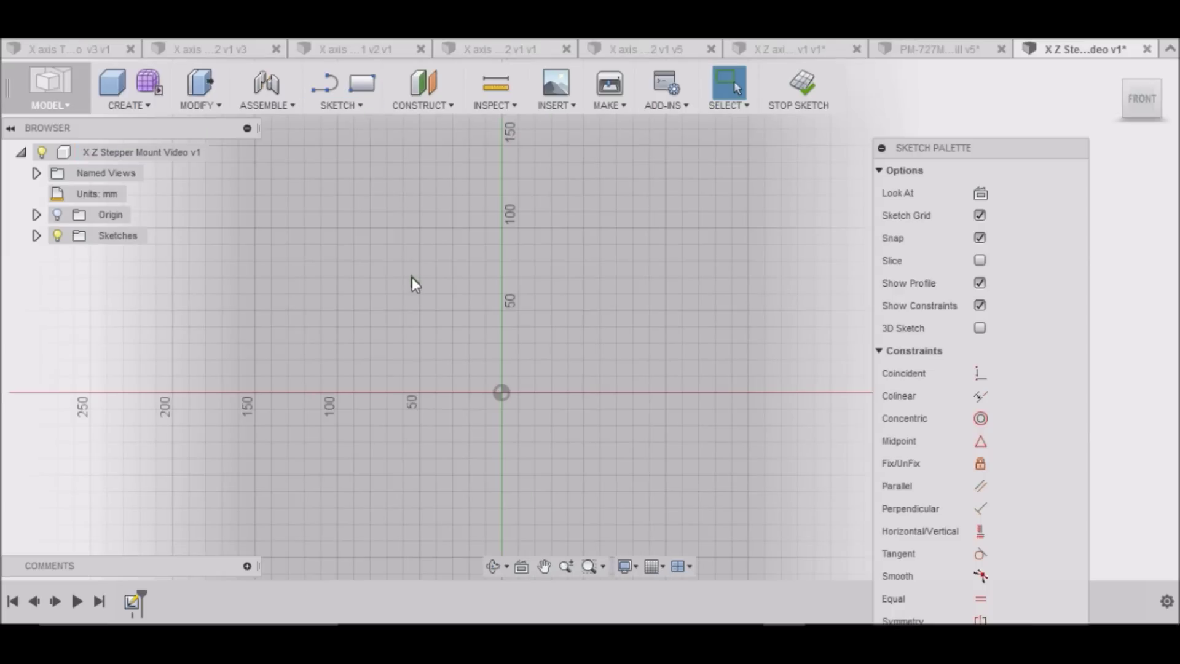
Sketch a circle centred on the origin with a diameter of 73.03 mm
key(c)
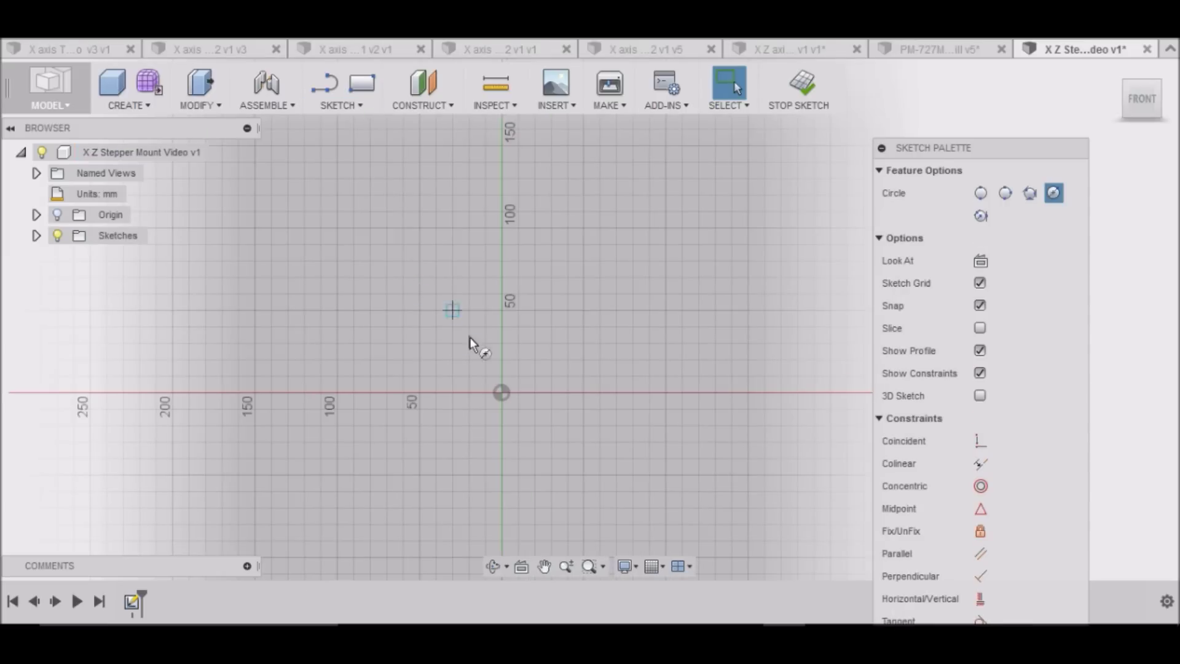
click(501, 392)
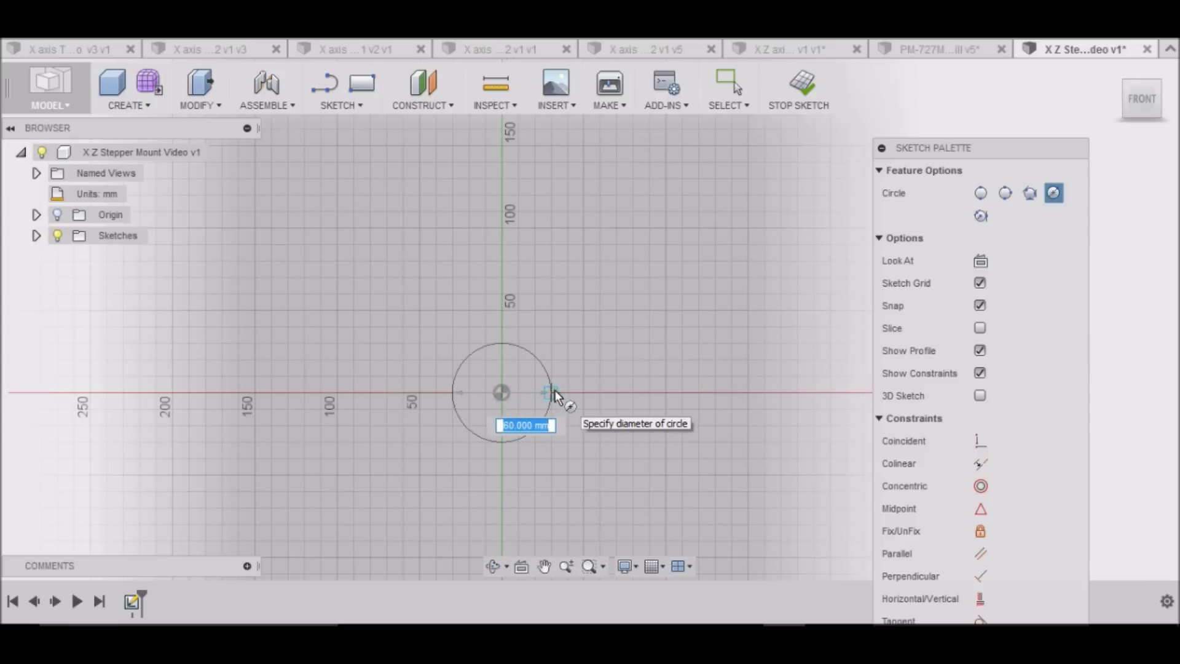
text(73)
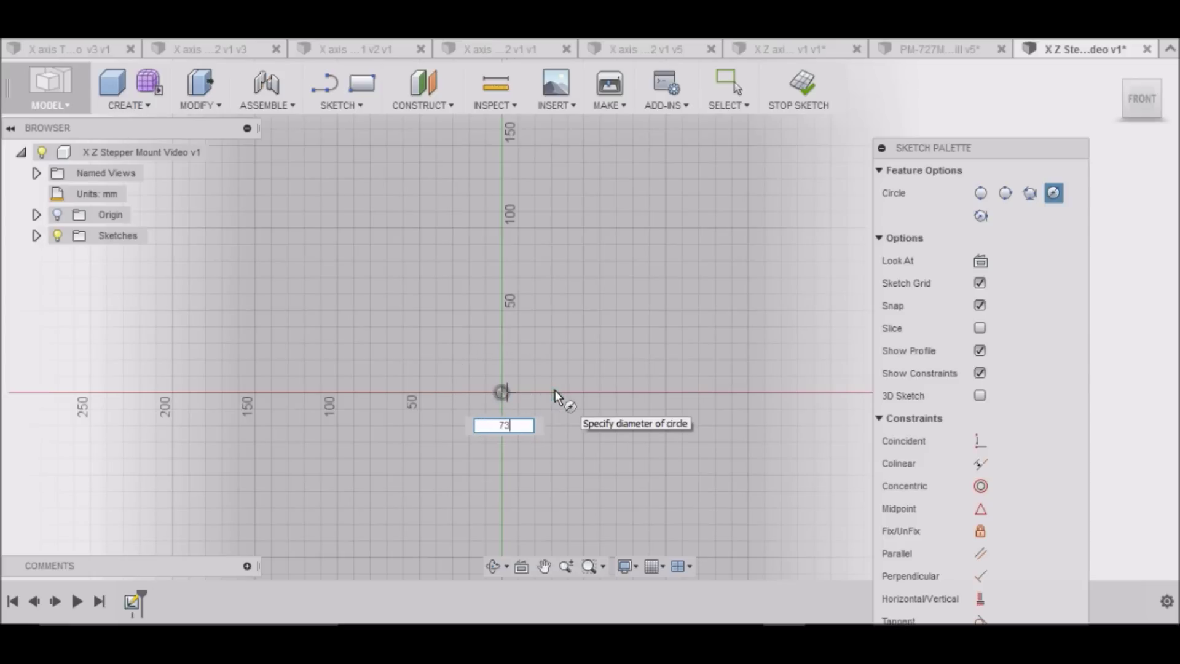
text(.03)
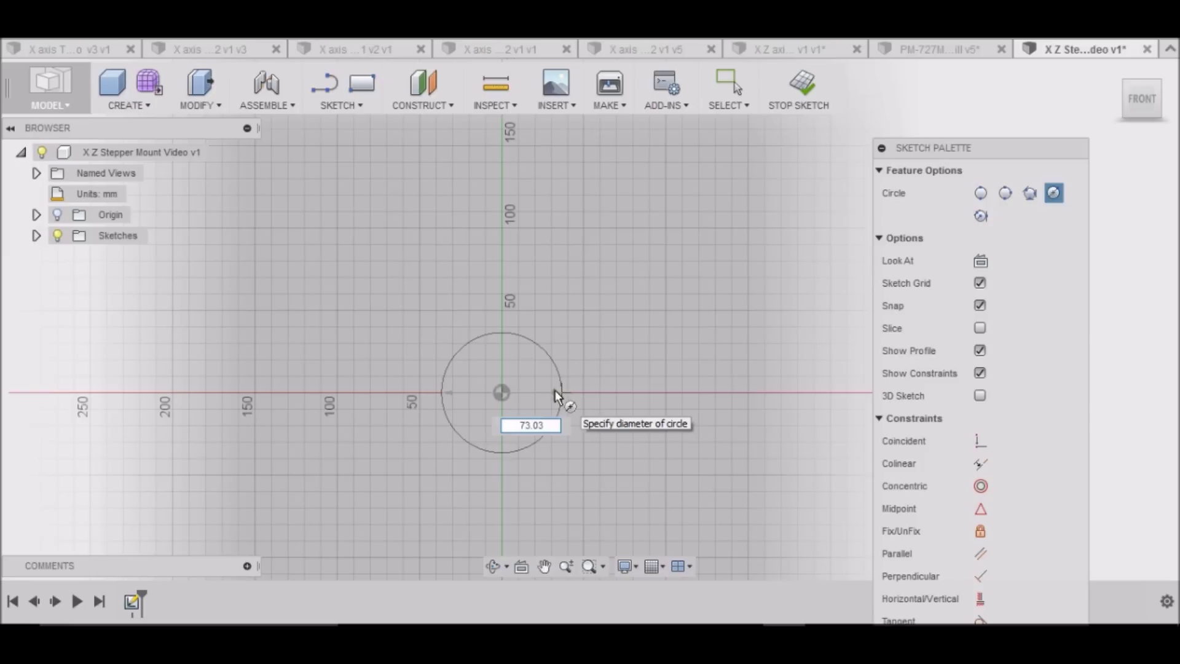
key(Tab)
key(Return)
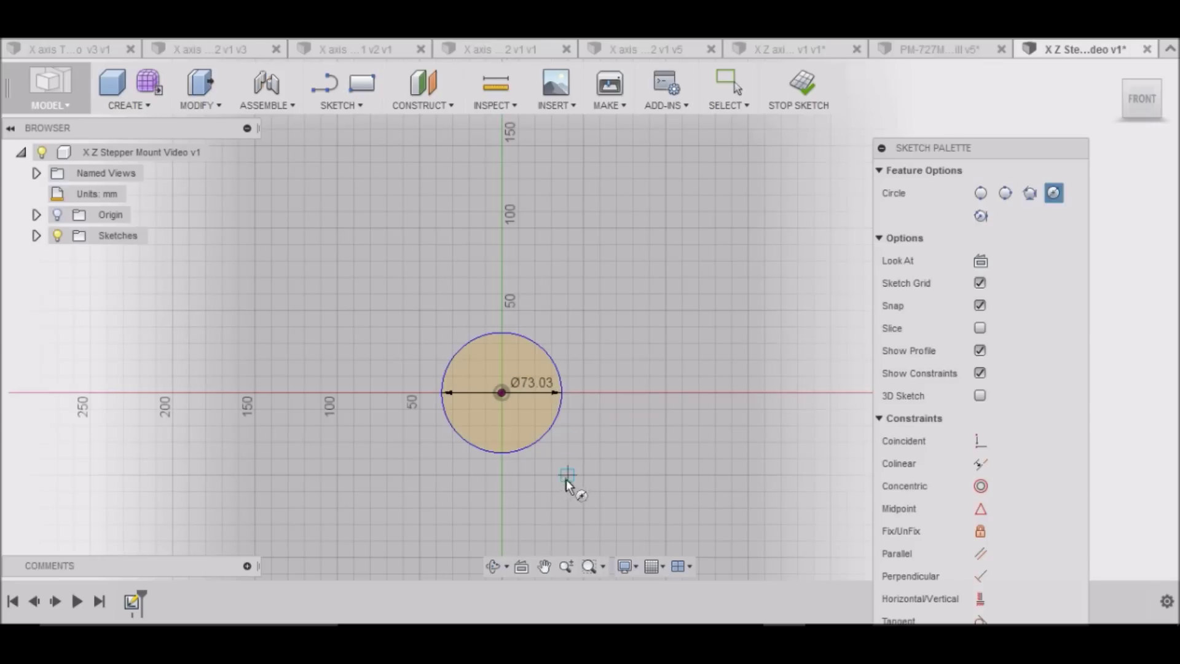
Sketch a concentric circle with a diameter of 50.8 mm inside the first one and finish the Circle command
click(500, 394)
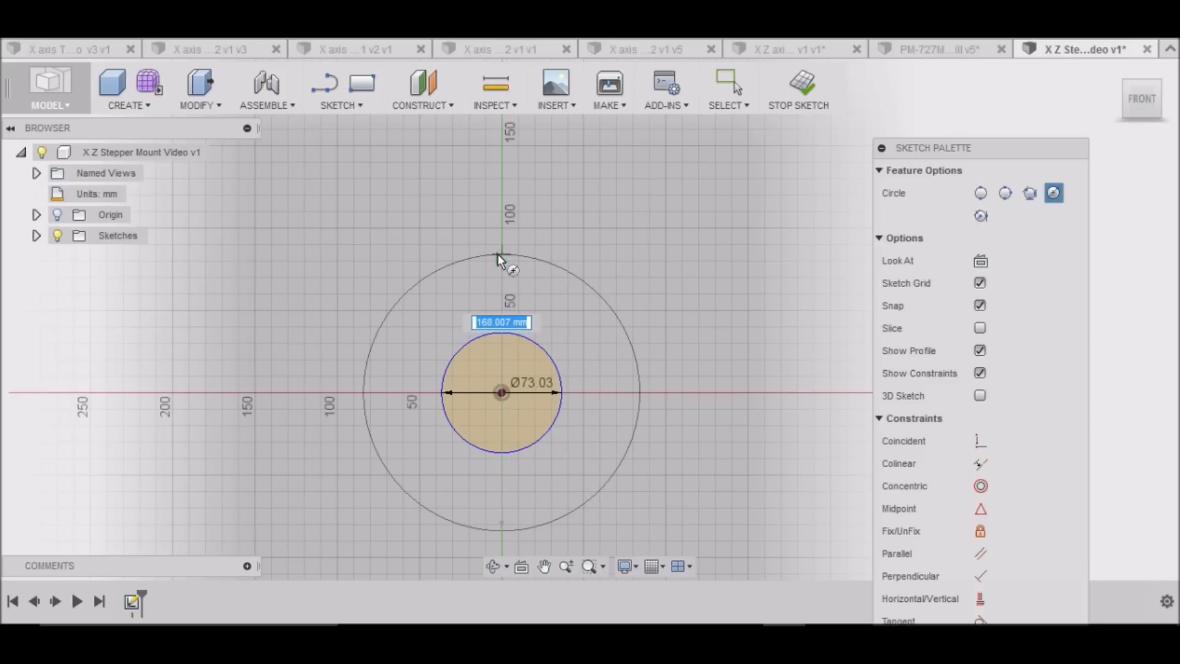
text(50.8)
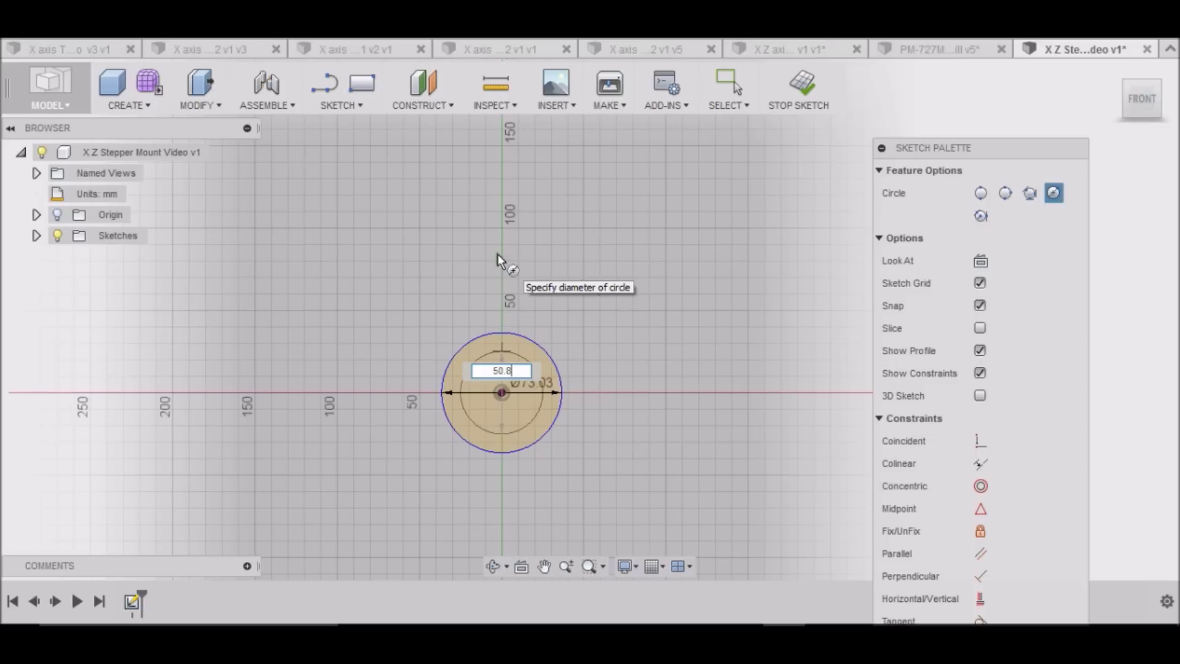
key(Tab)
key(Return)
key(Escape)
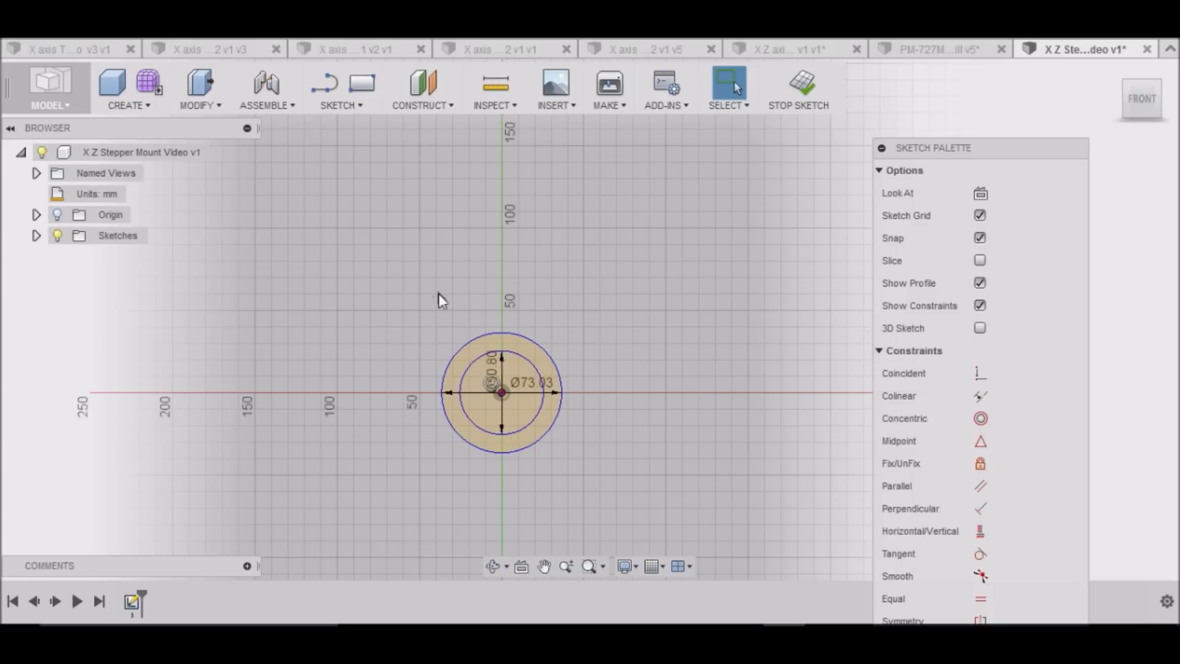
Try a diameter of 25 mm on the outer circle by editing its dimension
scroll(501, 398, up, 4)
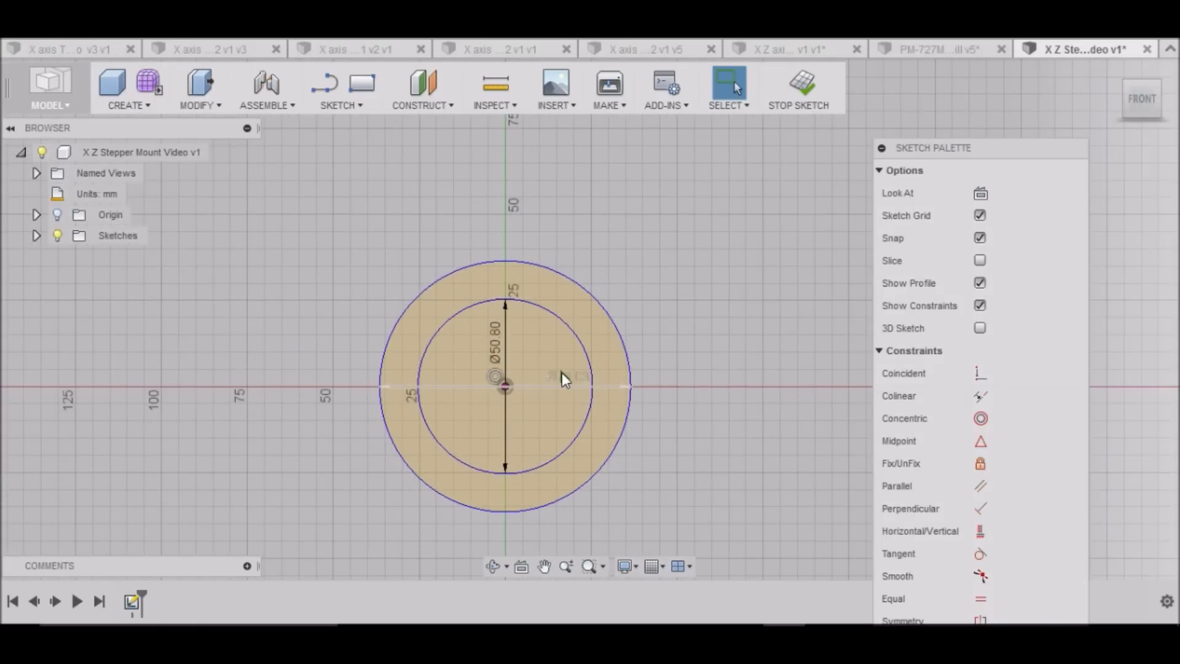
double_click(562, 373)
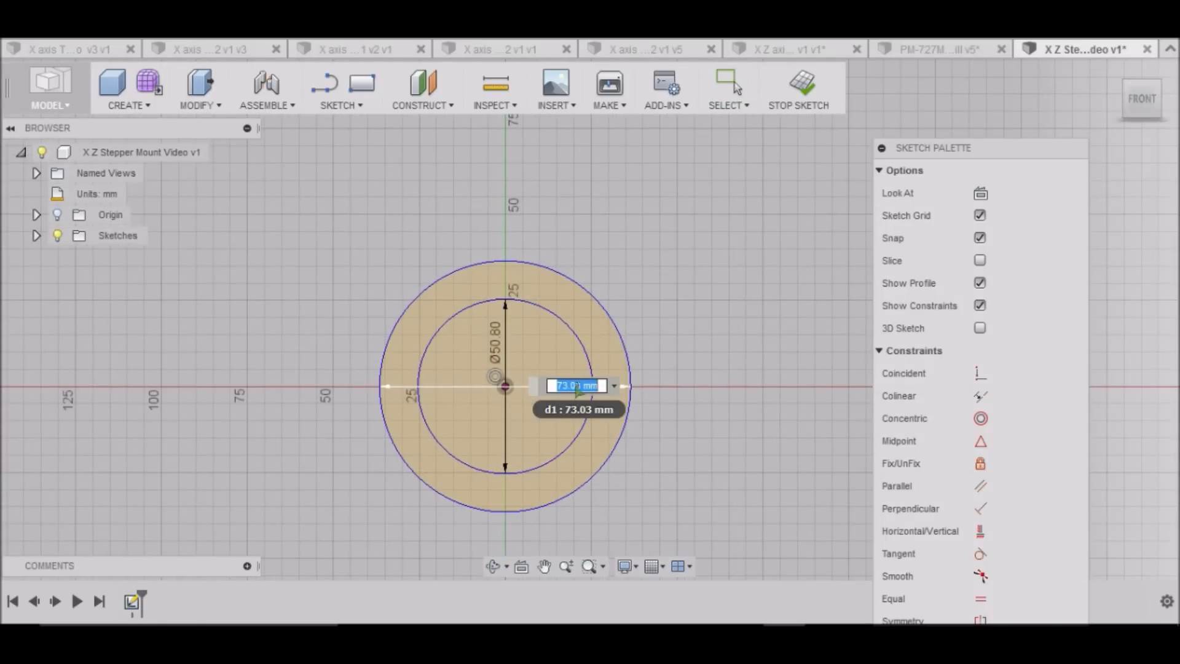
text(25)
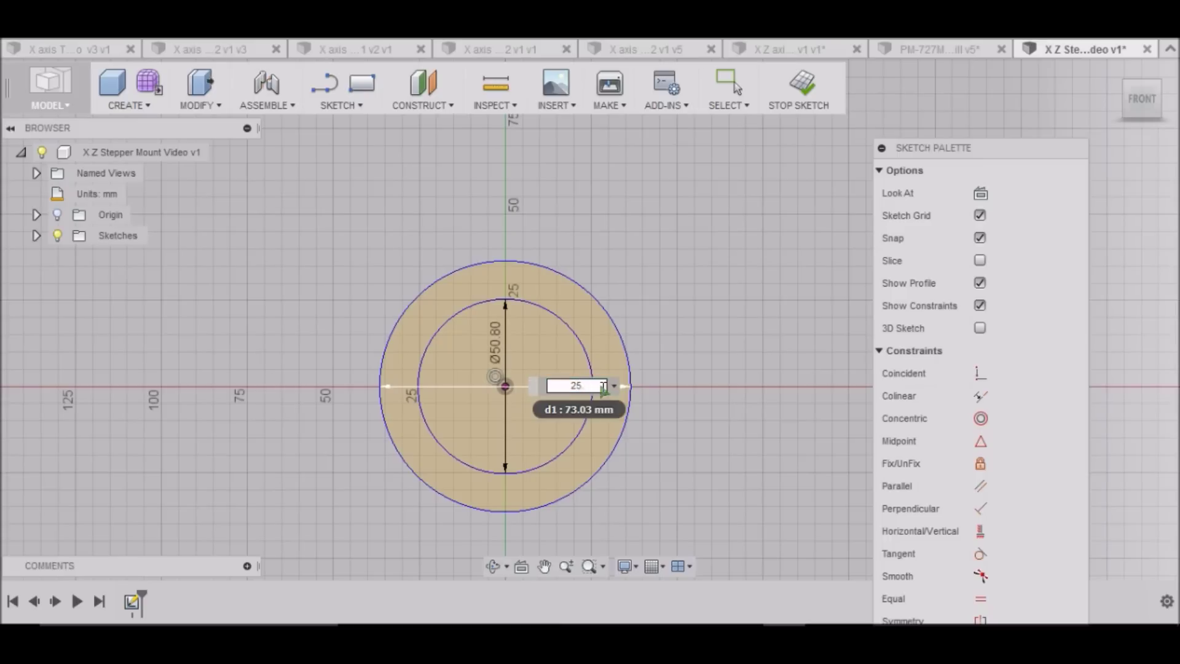
key(Return)
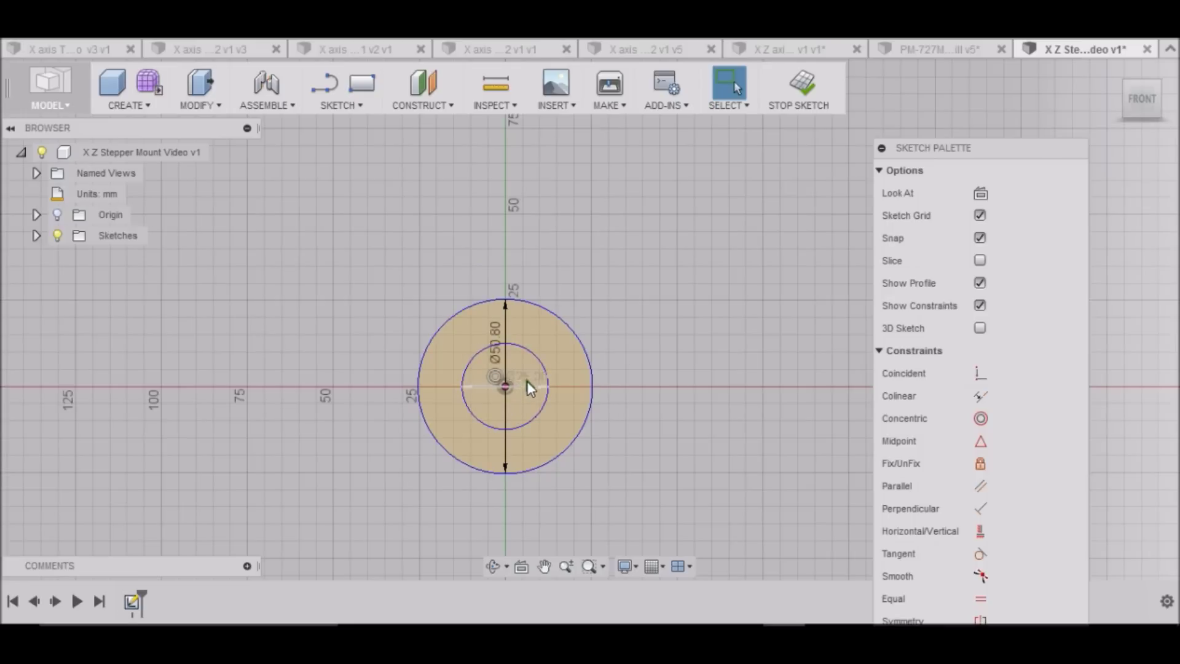
Set the diameter of the resized circle back to 73.03 mm
double_click(530, 386)
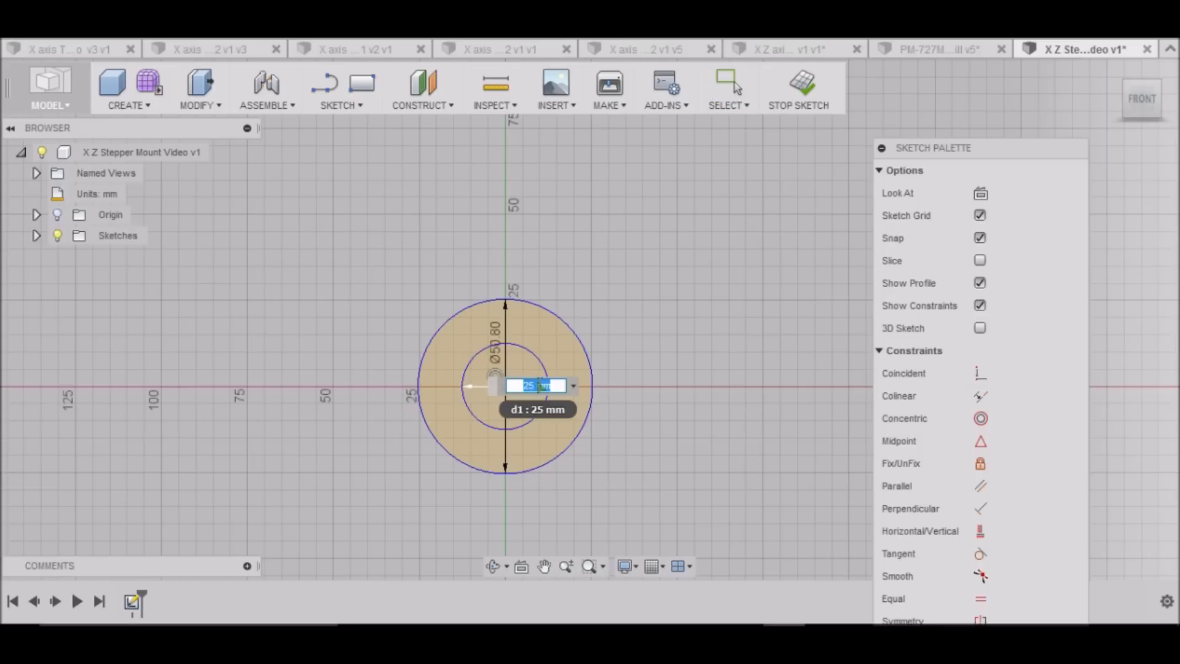
text(75)
text(.03)
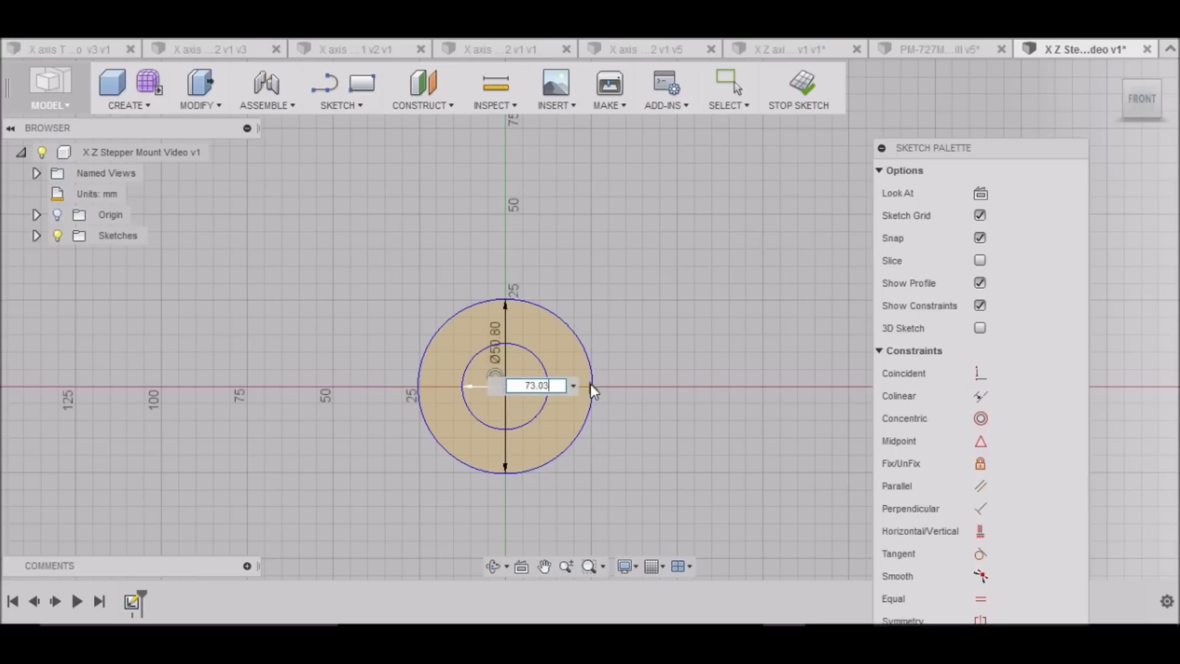
key(Return)
key(Escape)
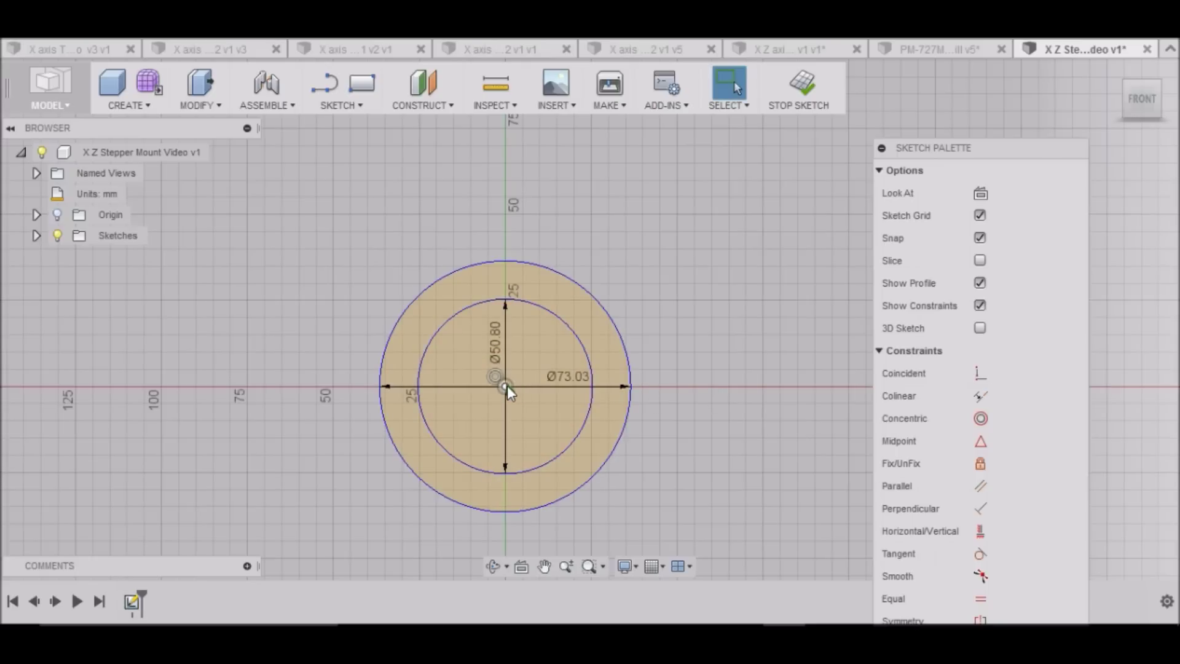
Sketch a third concentric circle at the origin with a diameter of 31.75 mm
key(c)
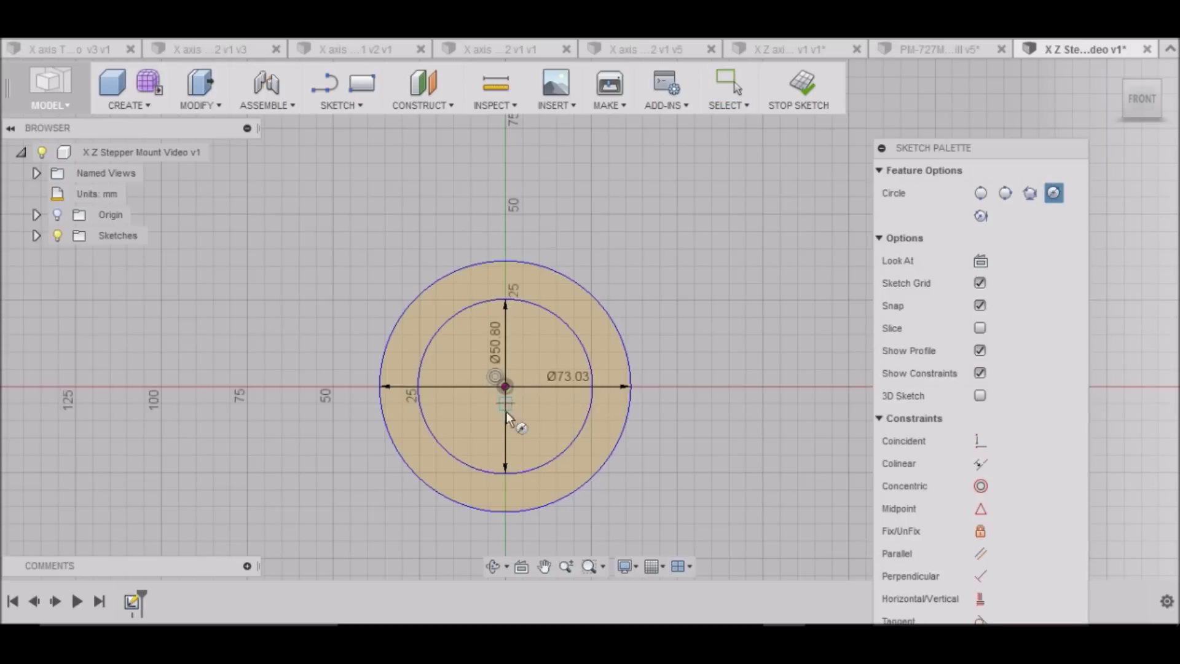
click(505, 387)
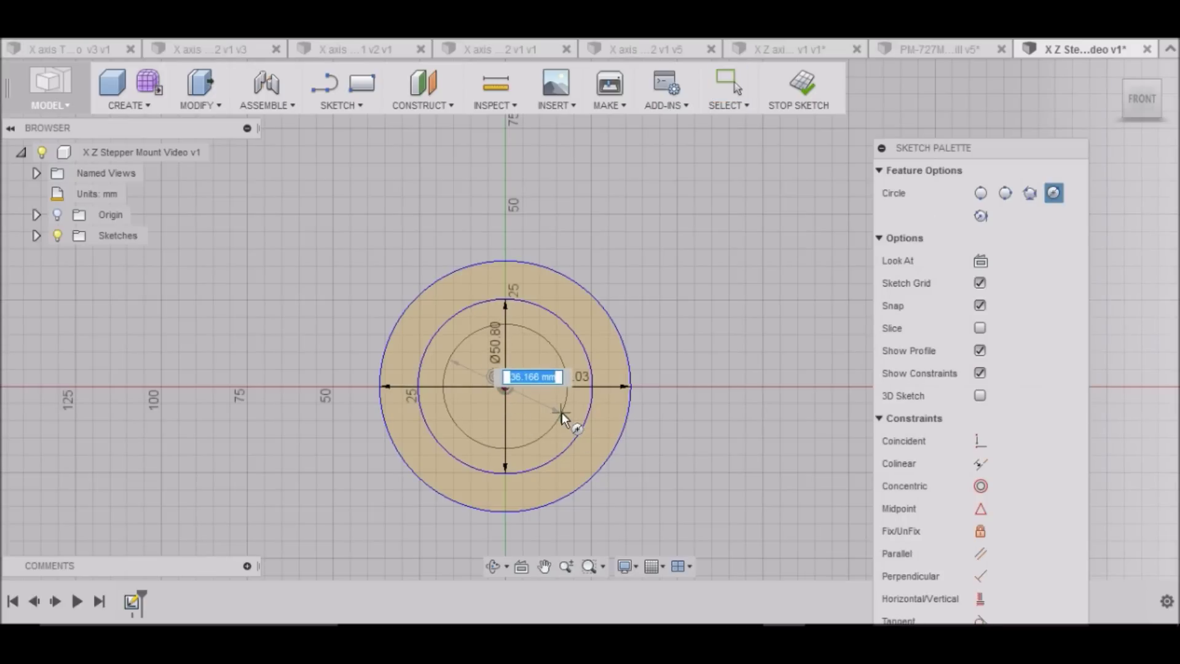
text(31.75)
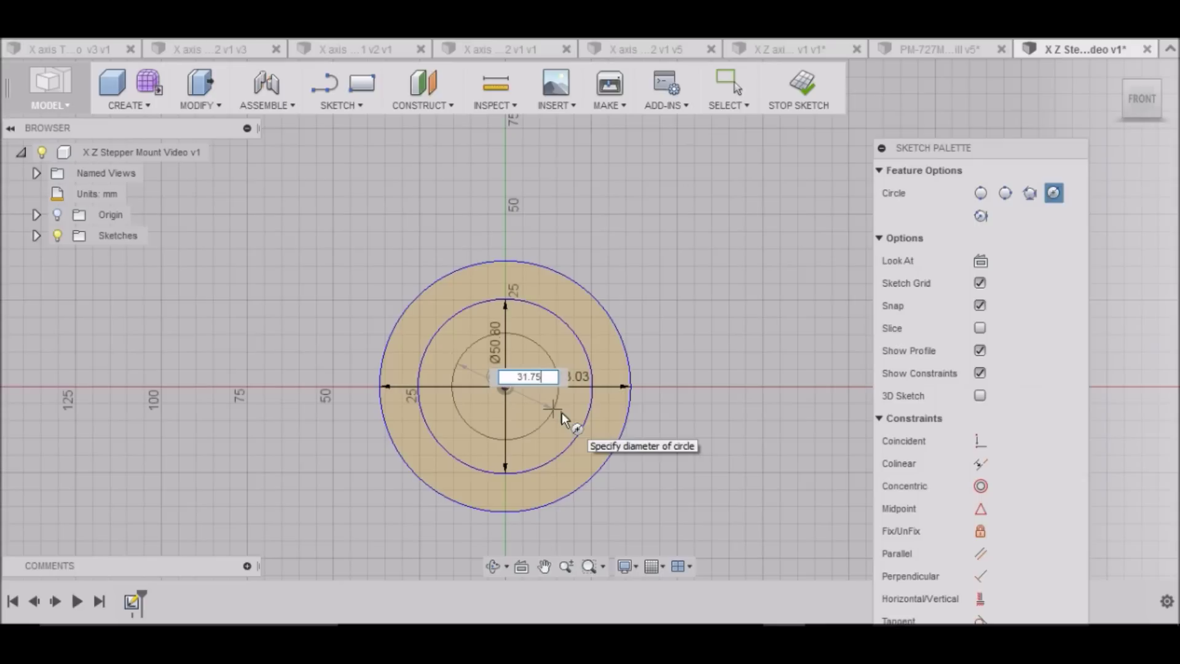
key(Tab)
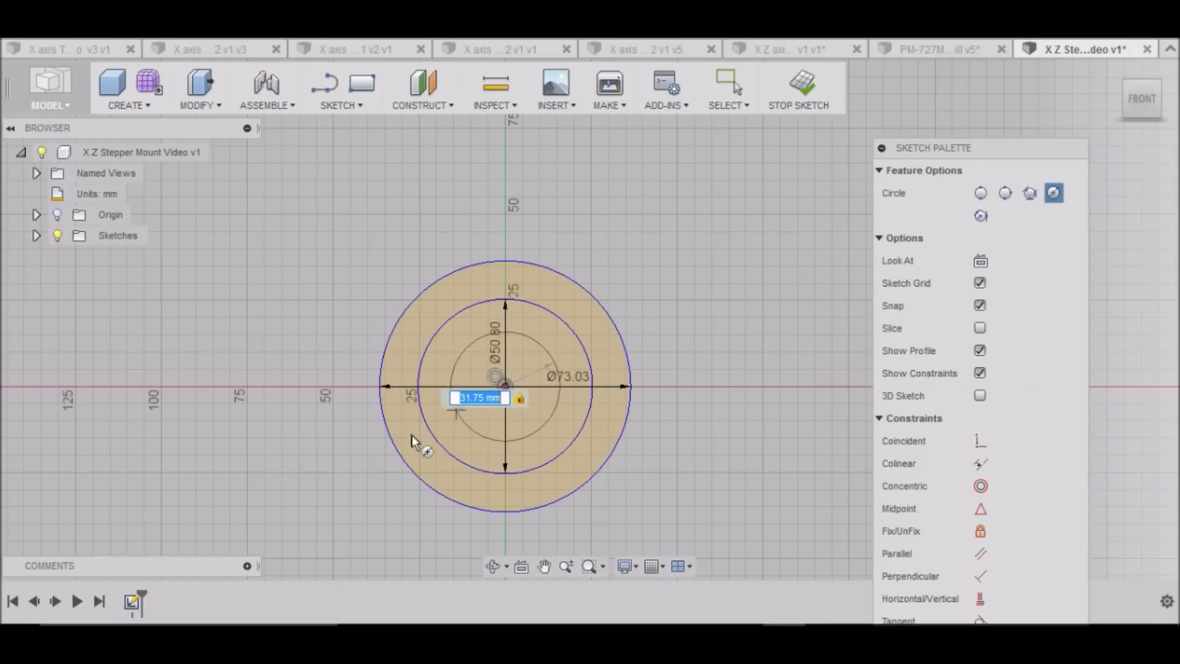
click(436, 467)
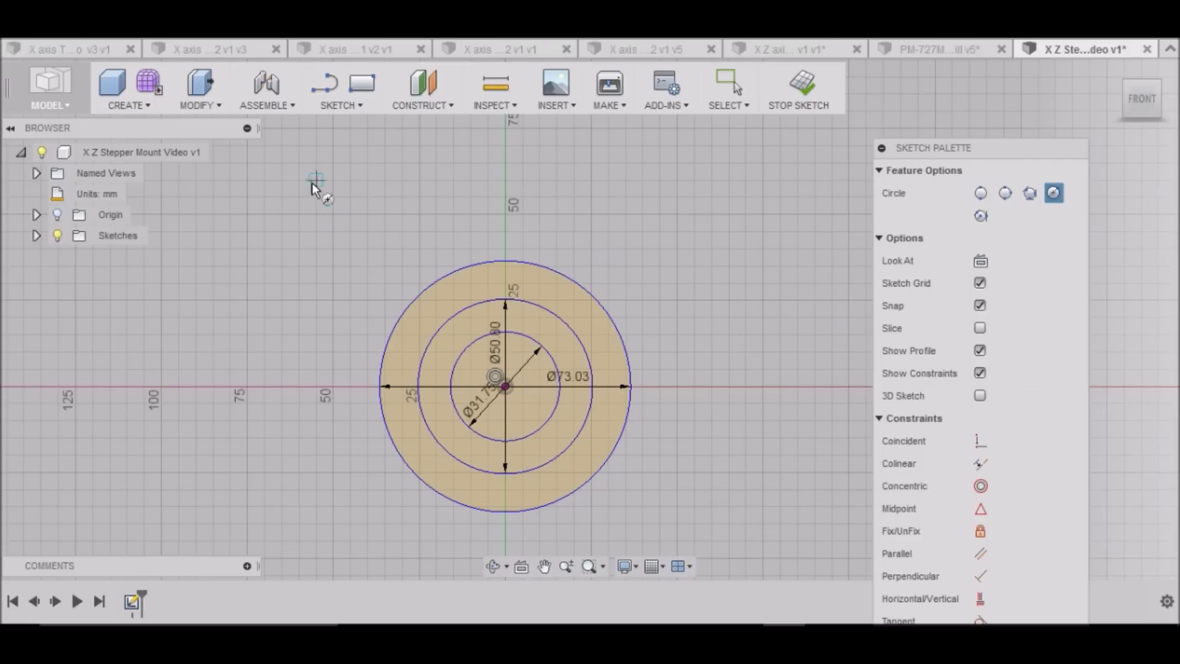
Sketch a center rectangle at the origin measuring 101.6 mm by 101.6 mm around the circles
click(366, 110)
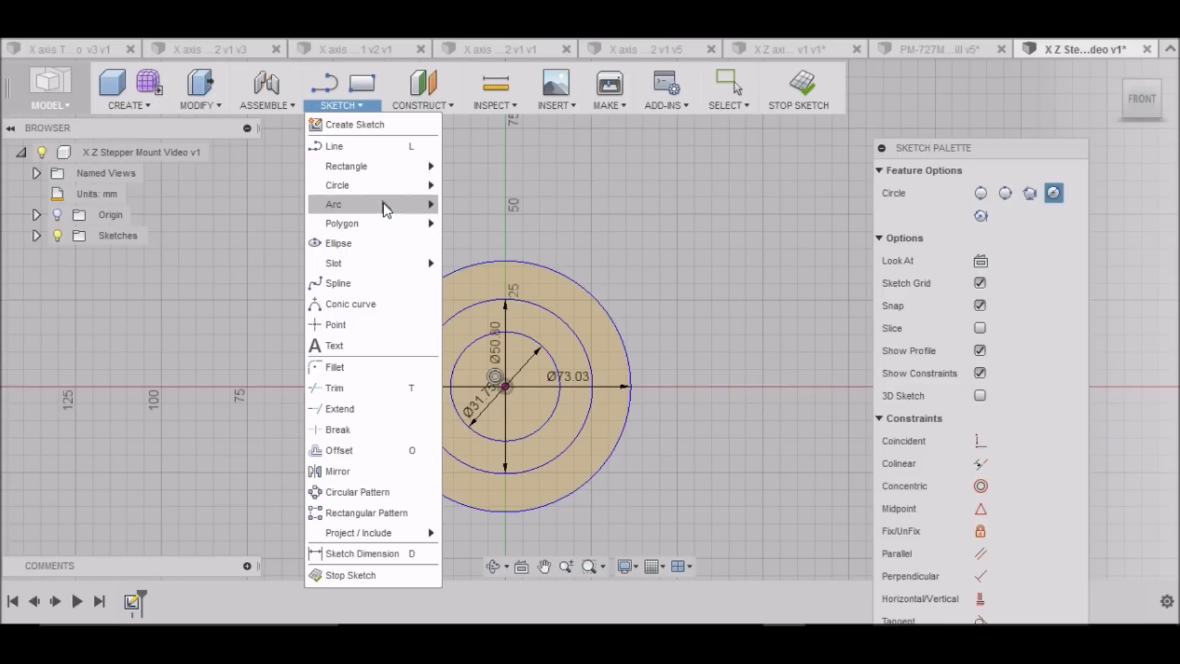
mouse_move(428, 172)
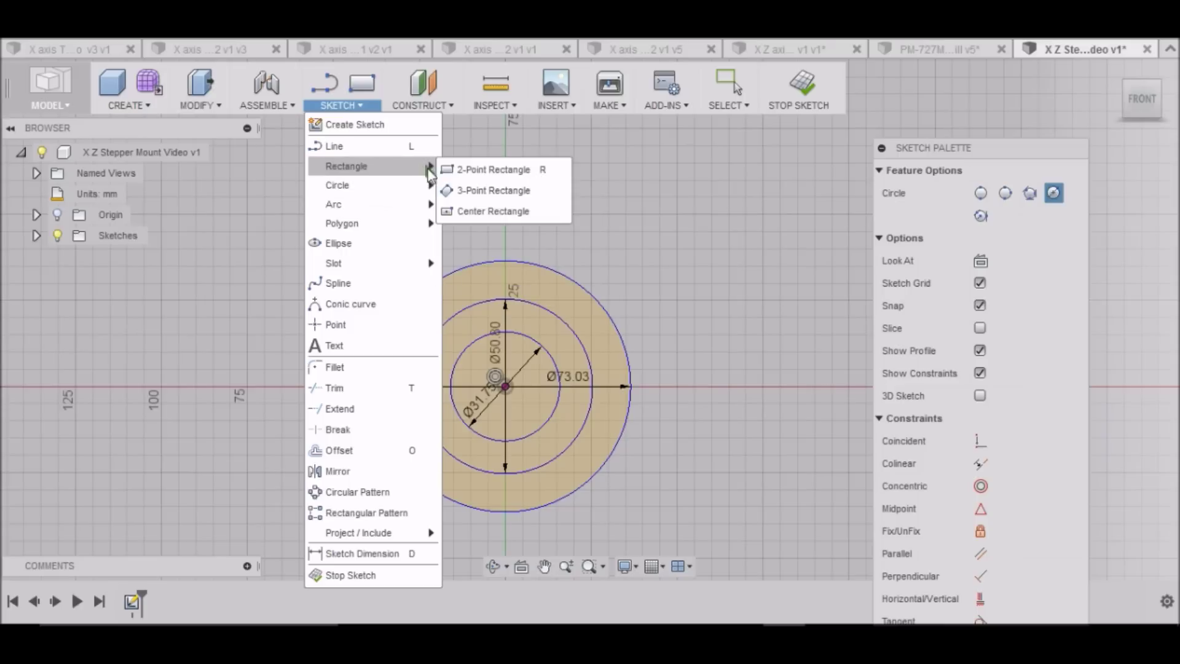
click(478, 212)
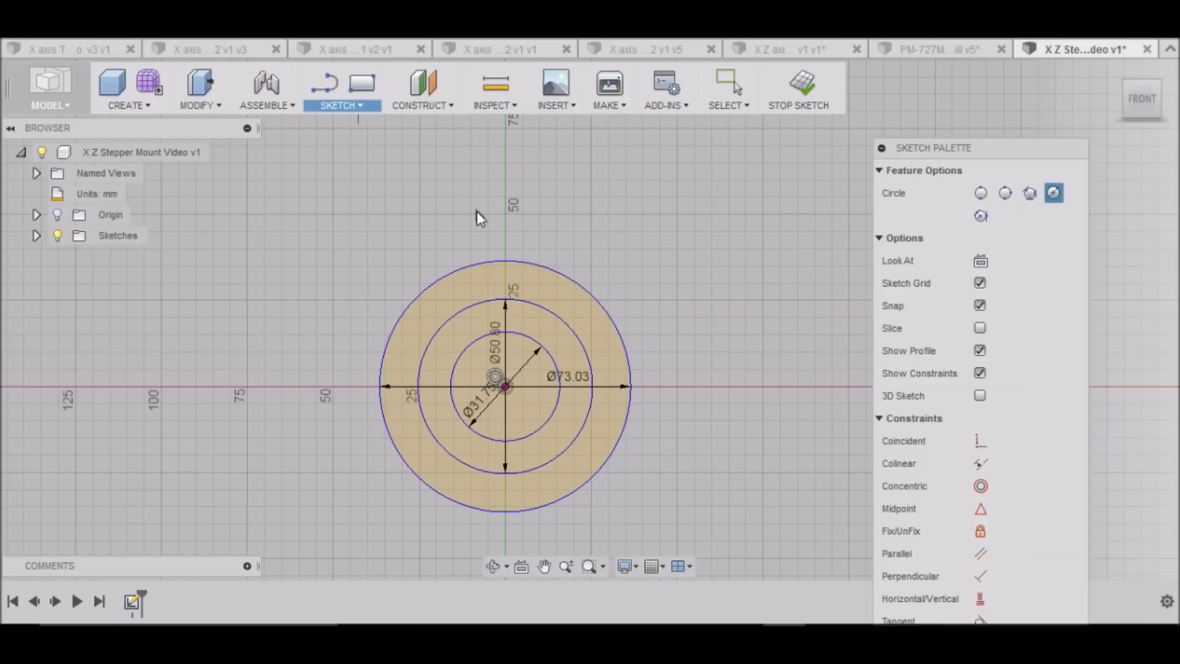
click(504, 387)
text(101.6)
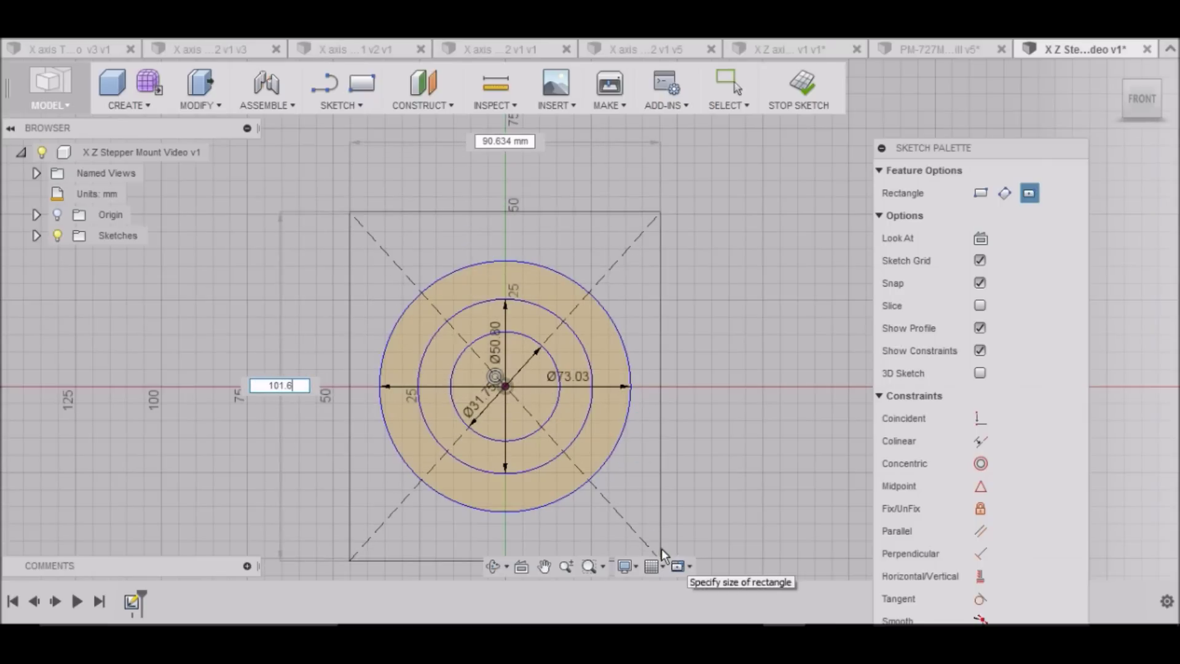
key(Tab)
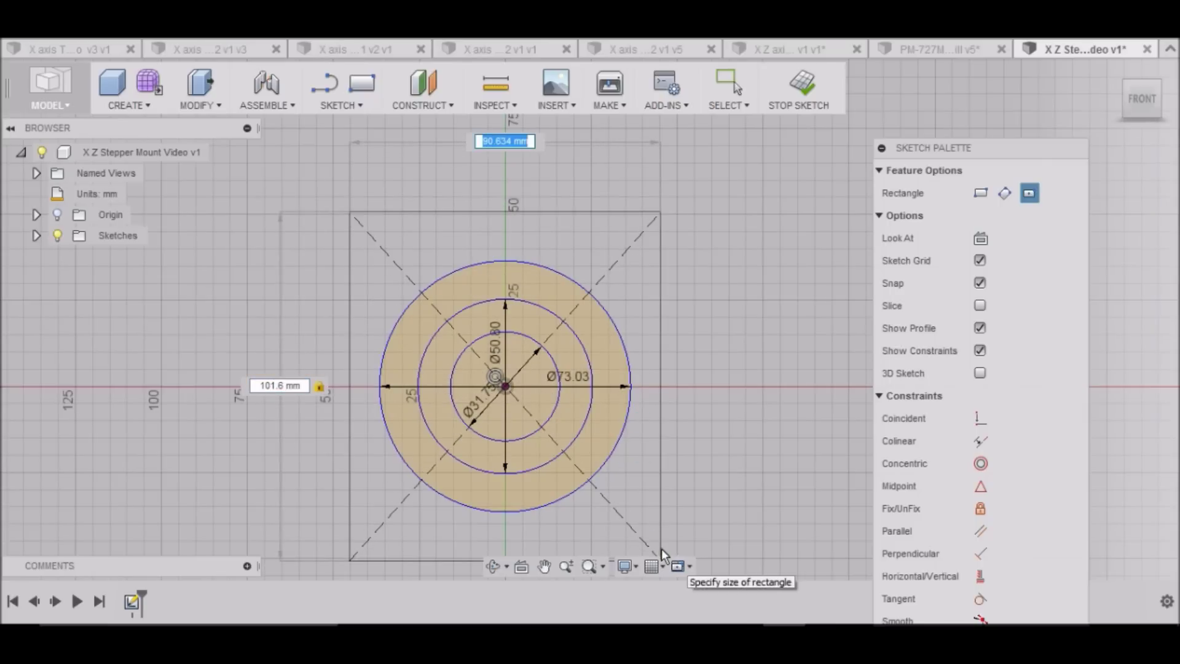
text(10.6)
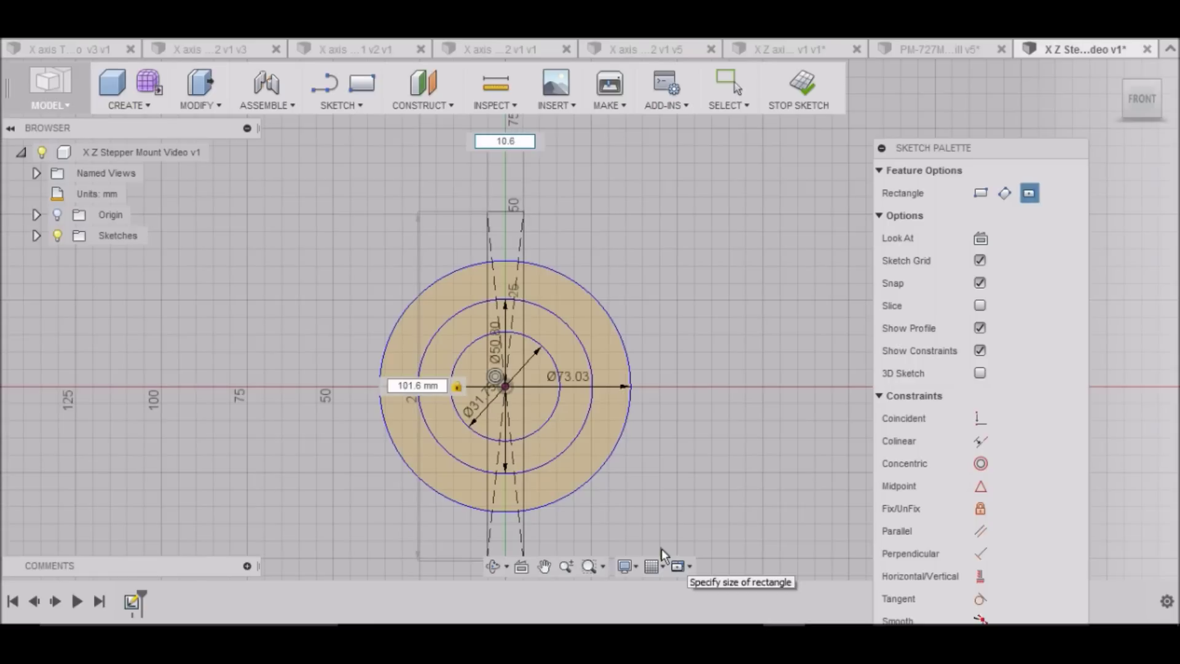
text(1)
key(Tab)
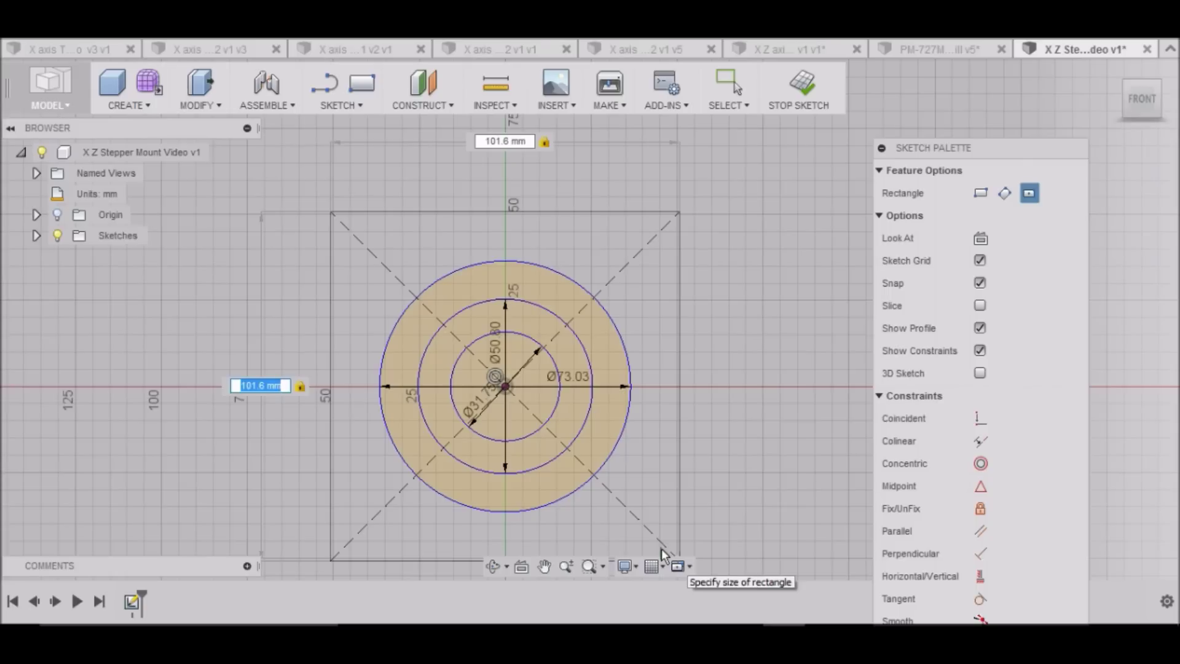
key(Return)
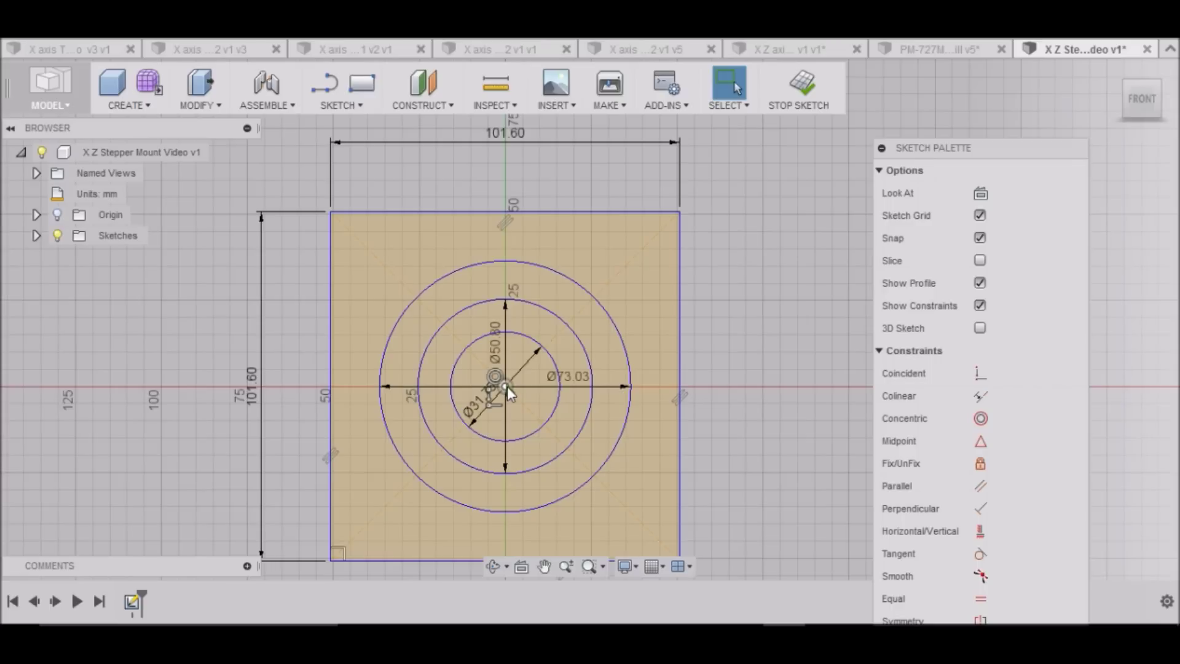
Sketch a second center rectangle of 88.9 mm by 88.9 mm at the origin and finish the Rectangle command
click(363, 105)
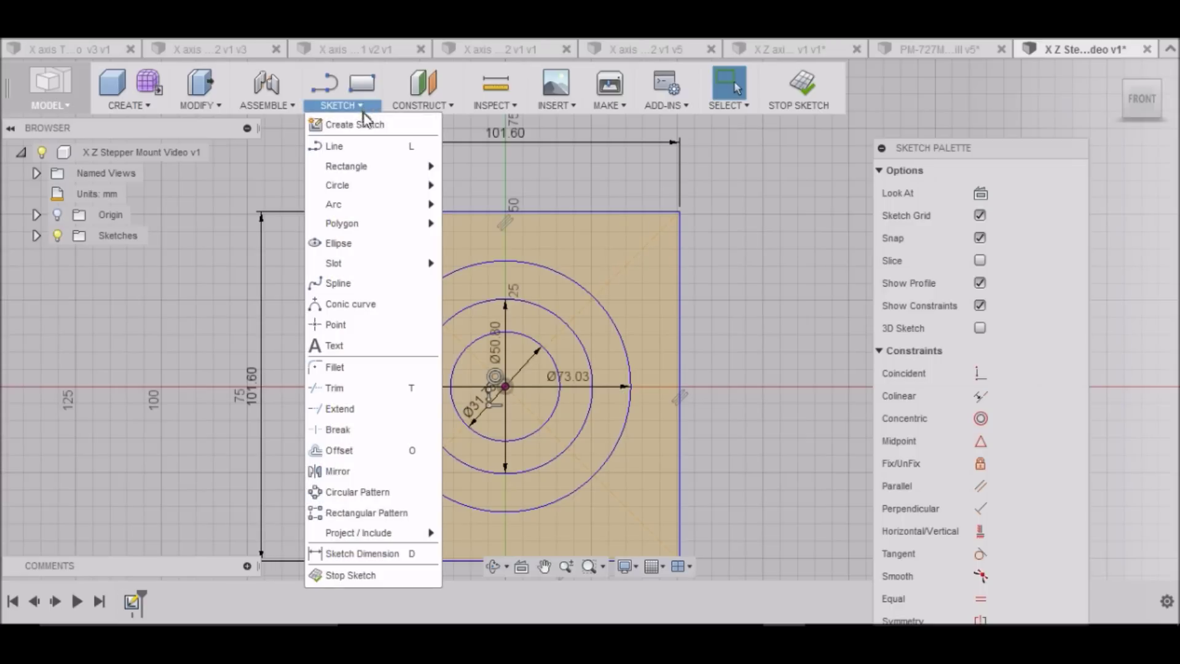
mouse_move(385, 178)
click(494, 211)
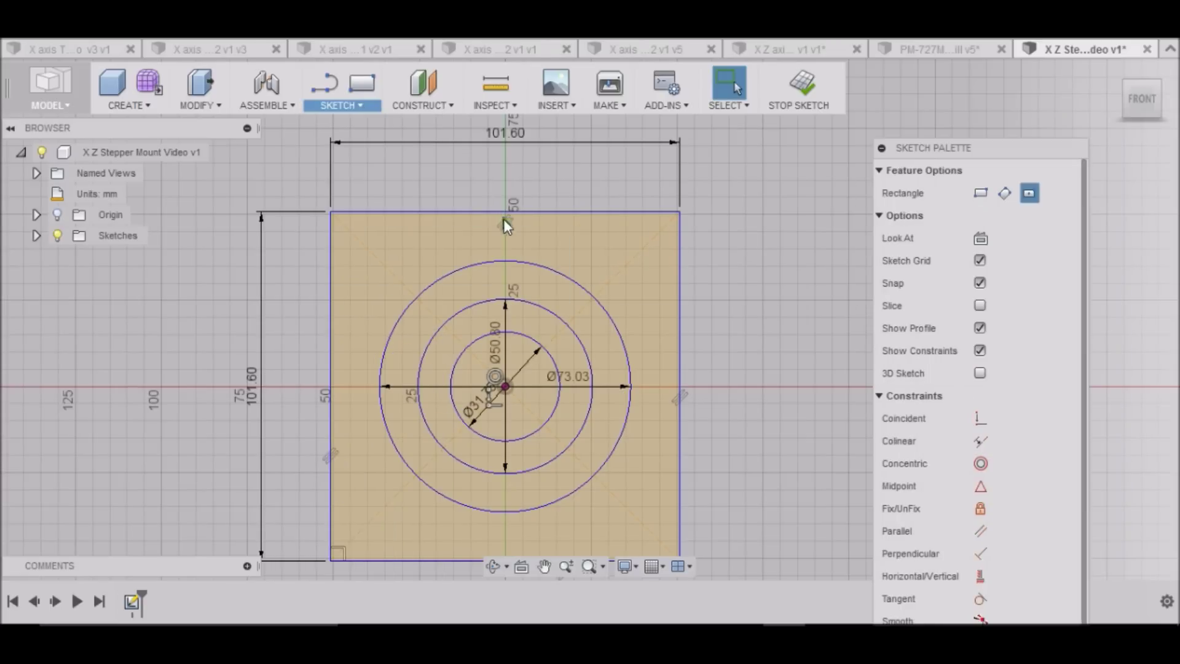
click(503, 385)
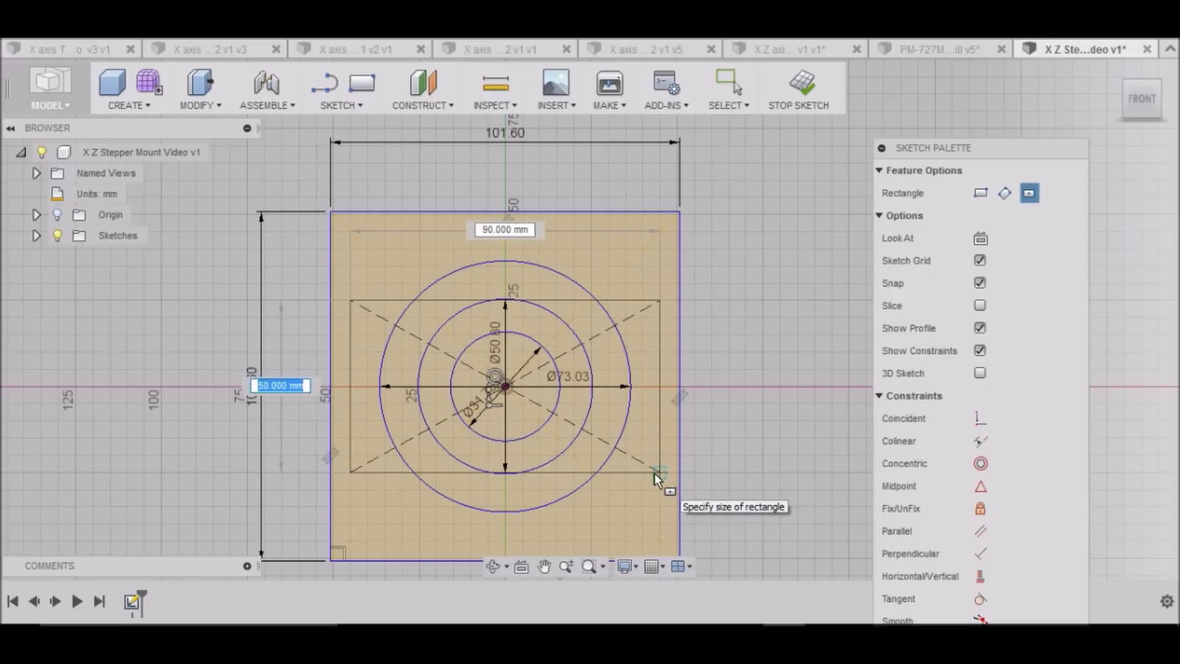
text(88.9)
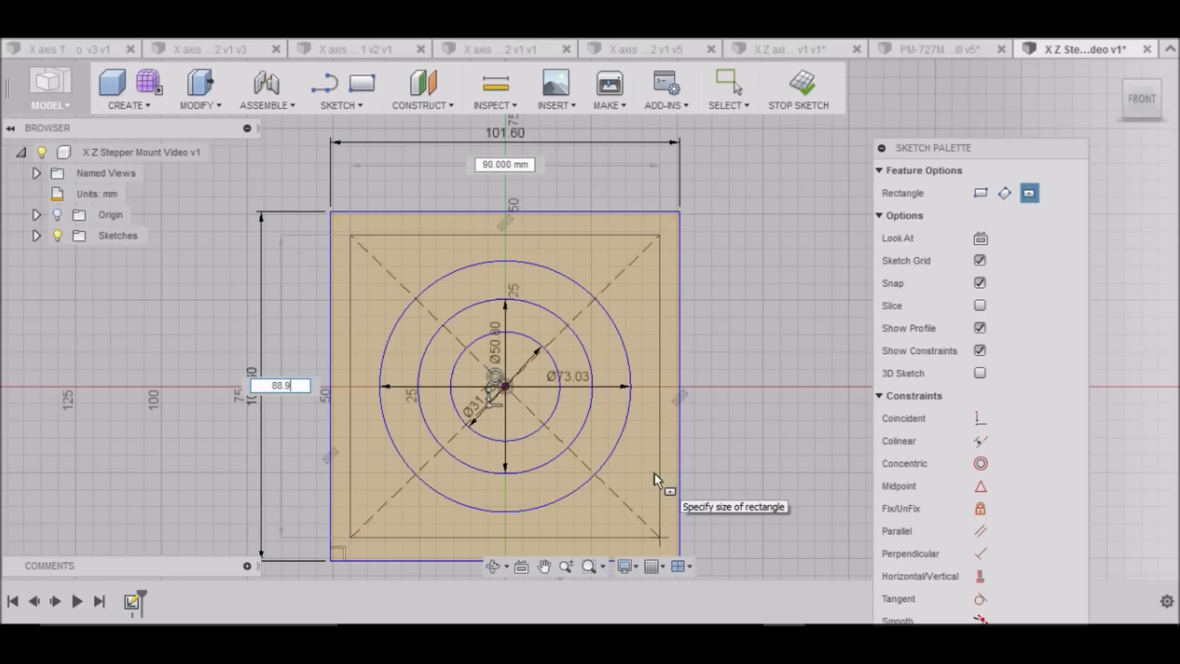
key(Tab)
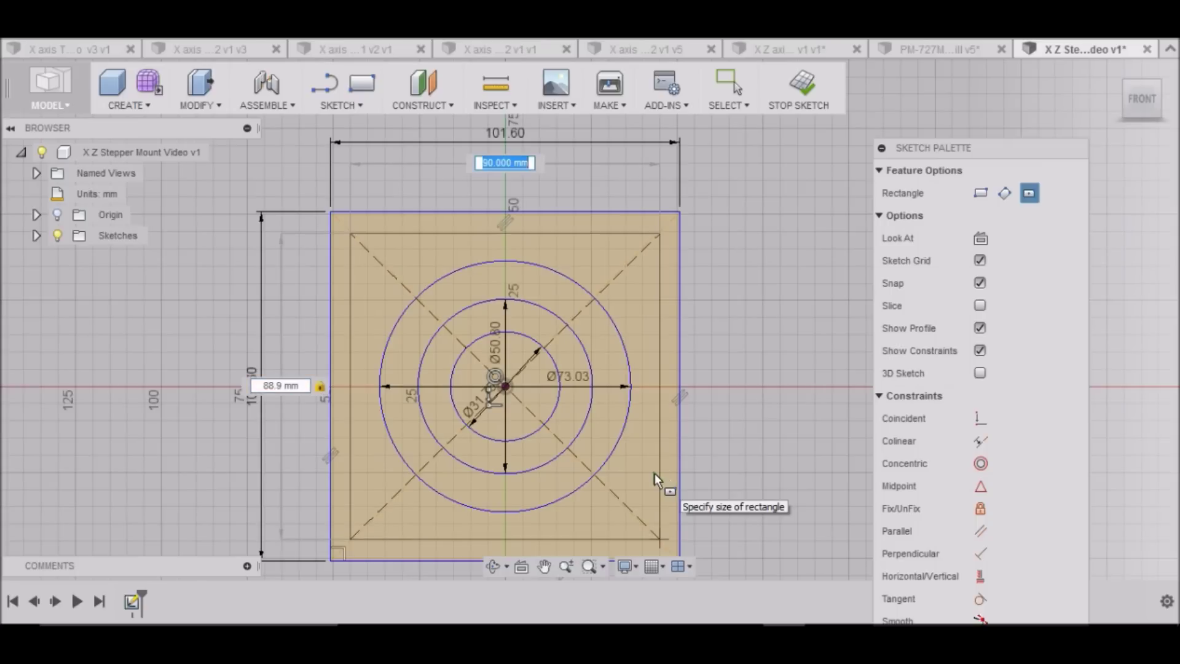
text(88.9)
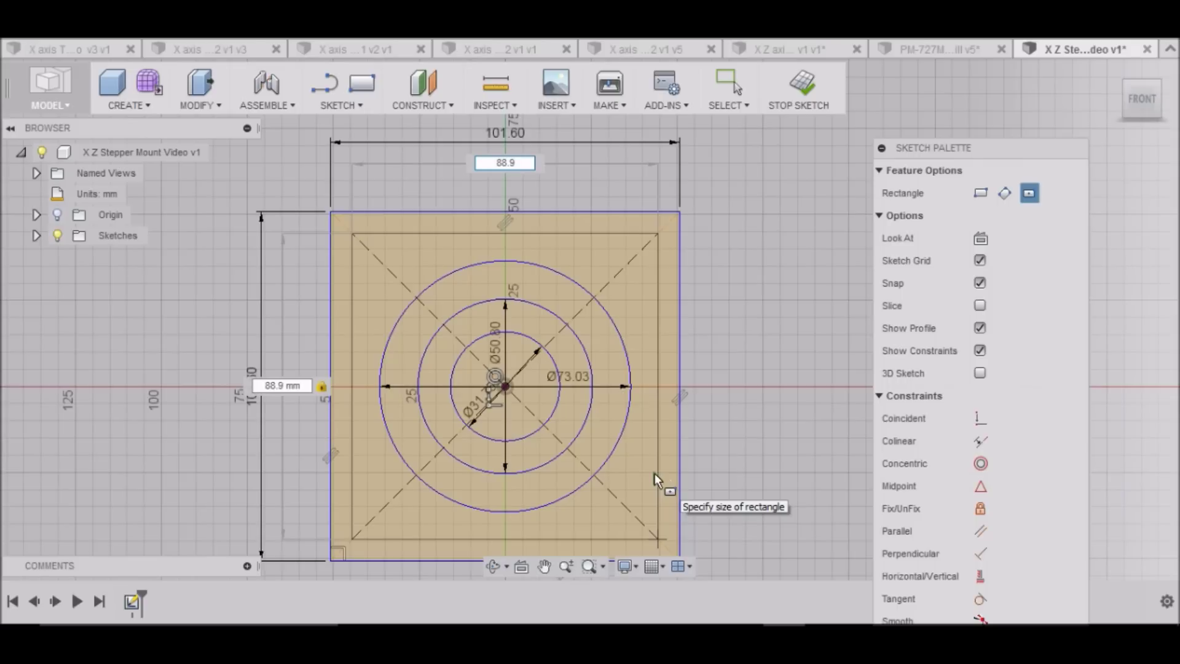
key(Return)
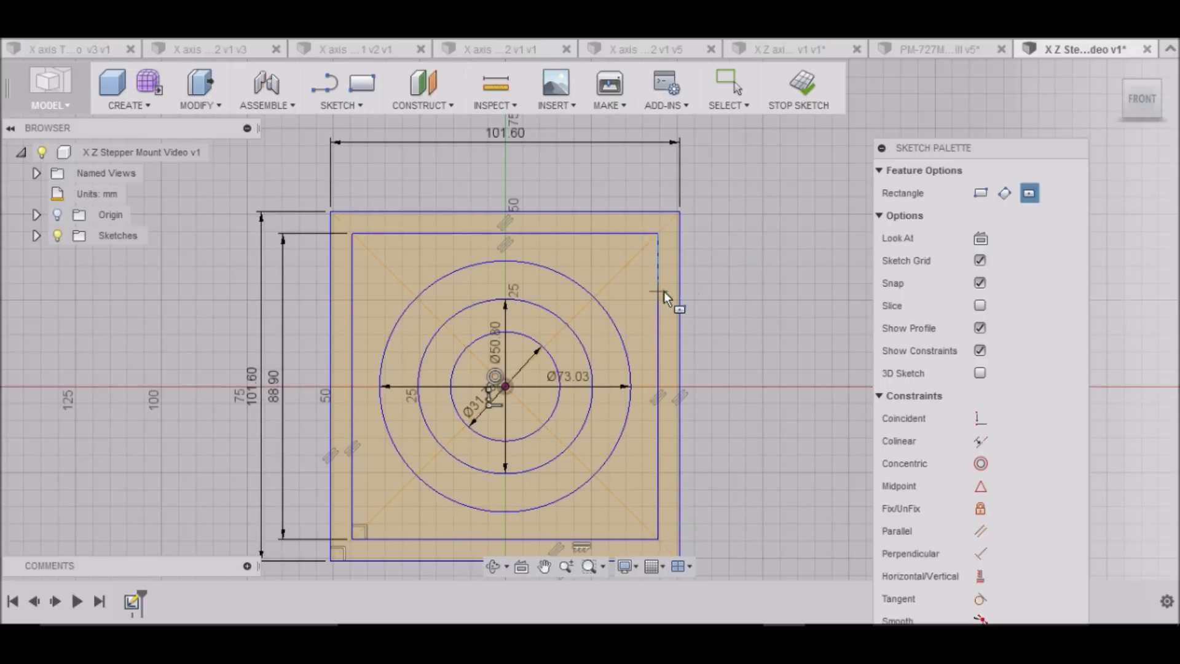
key(Escape)
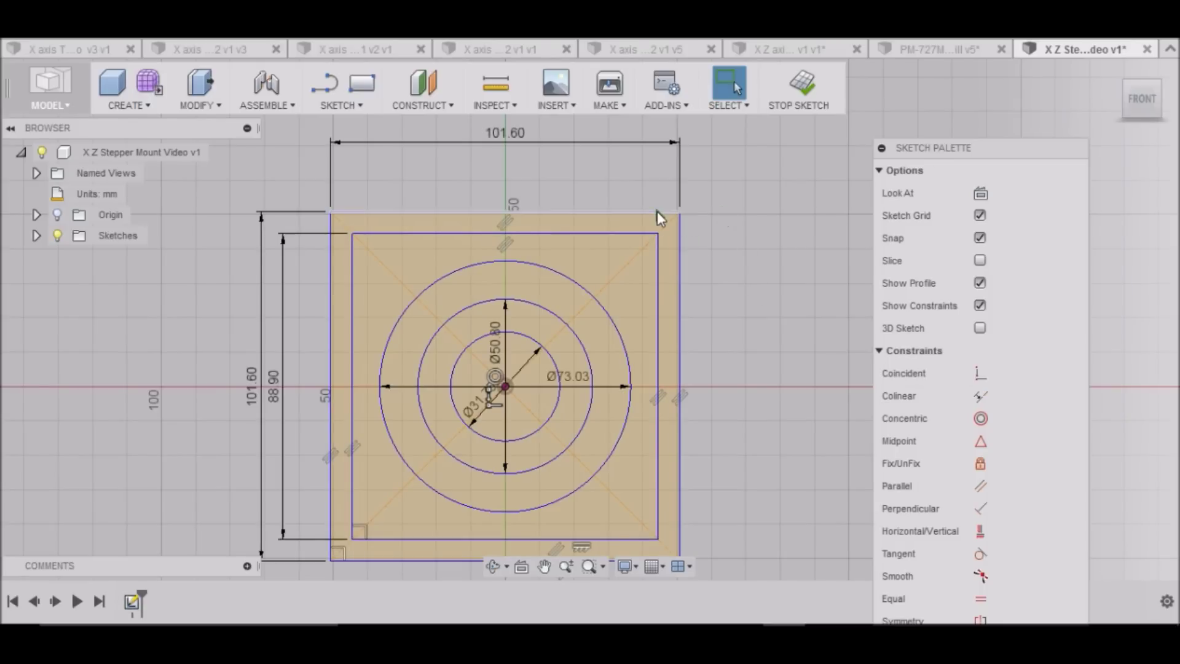
Sketch a third center rectangle at the origin with both sides 69.06 mm
scroll(722, 329, down, 2)
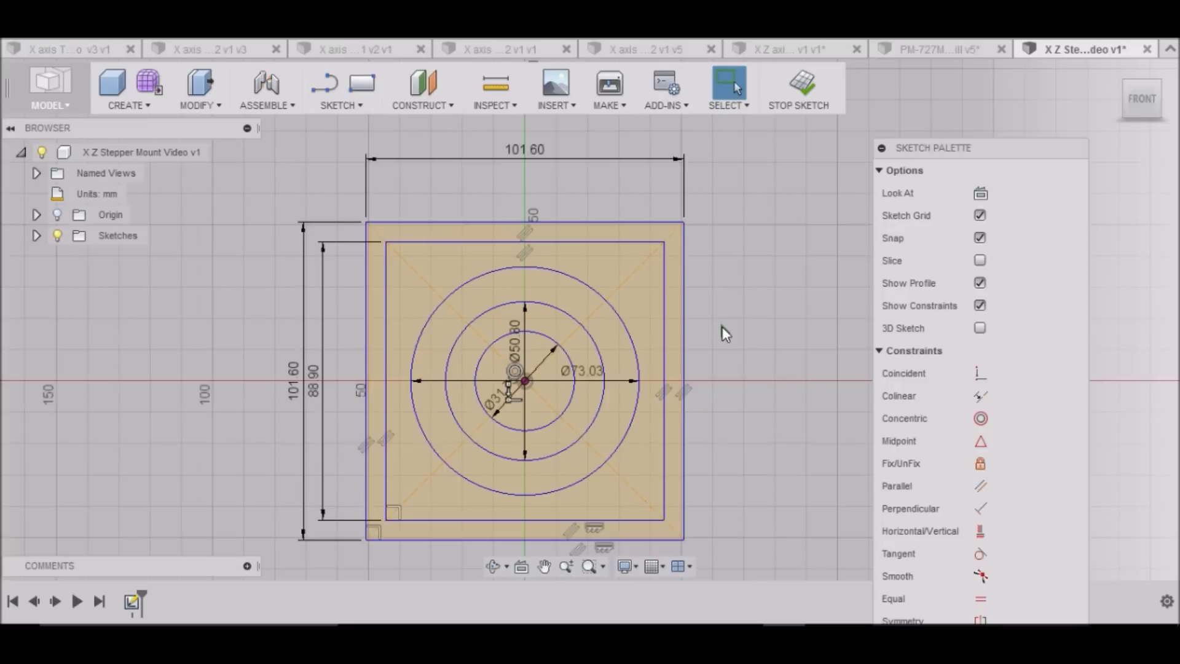
click(367, 107)
mouse_move(418, 172)
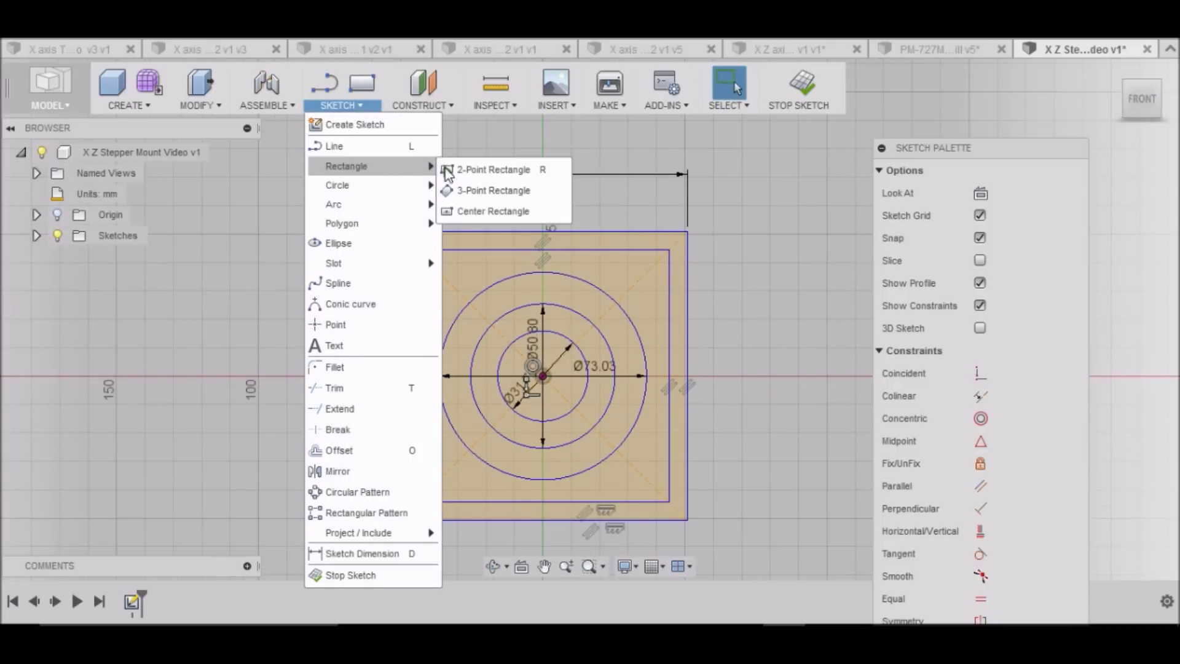
click(476, 211)
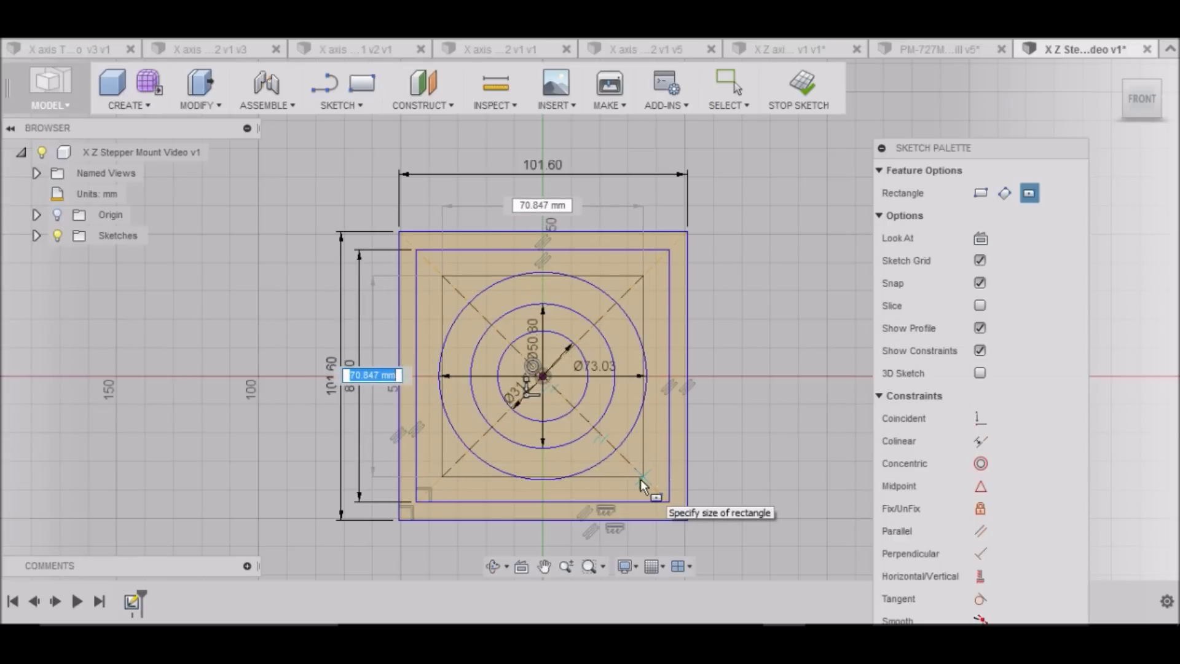
text(69.06)
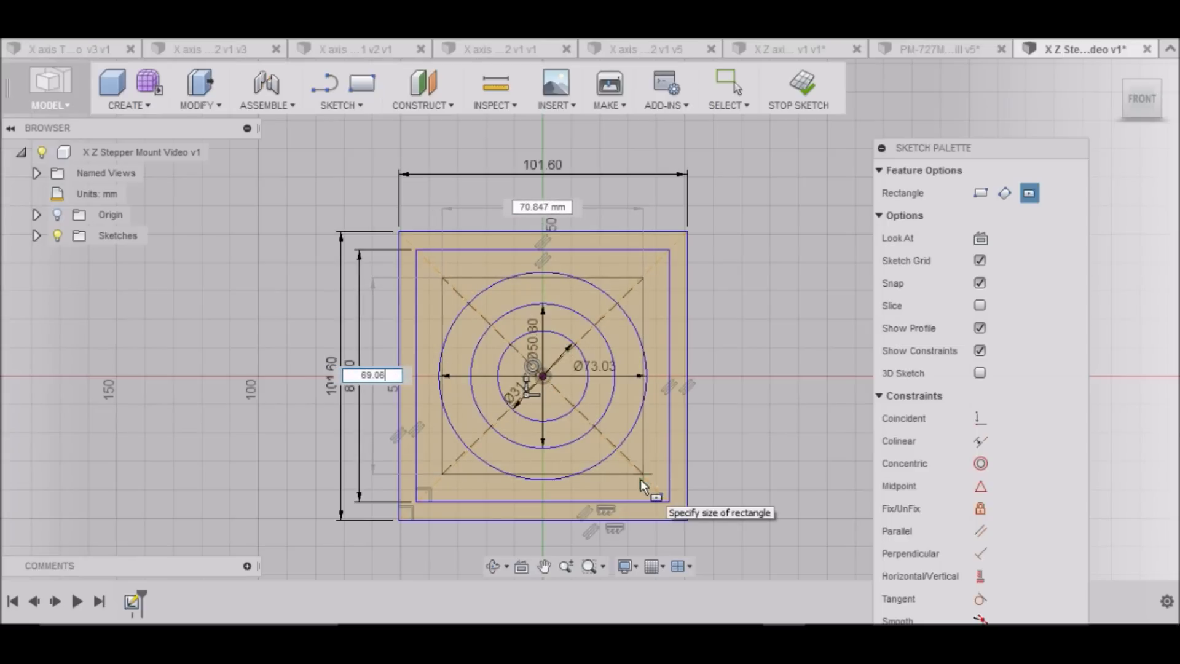
key(Tab)
text(69.0)
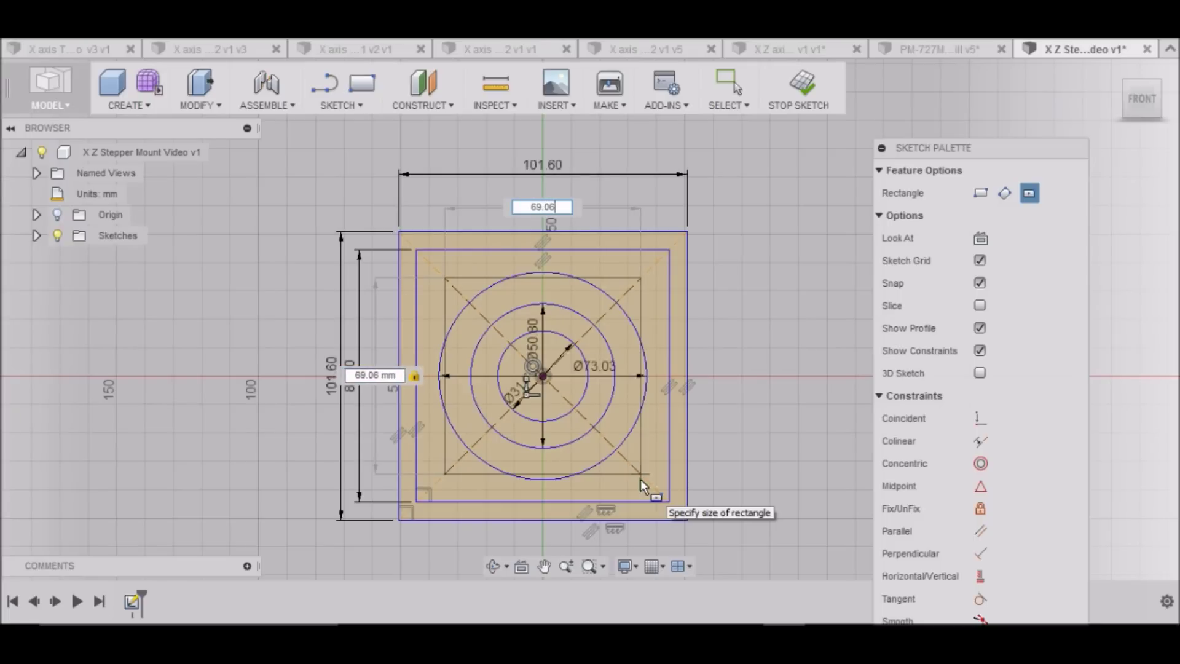
key(Tab)
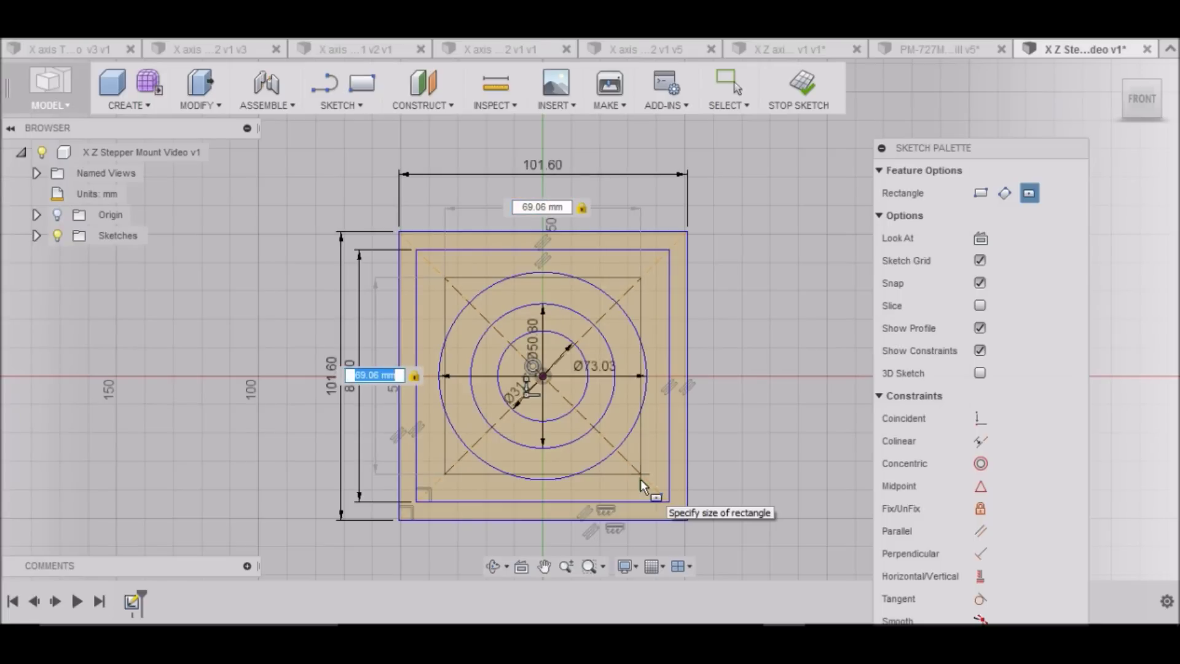
key(Return)
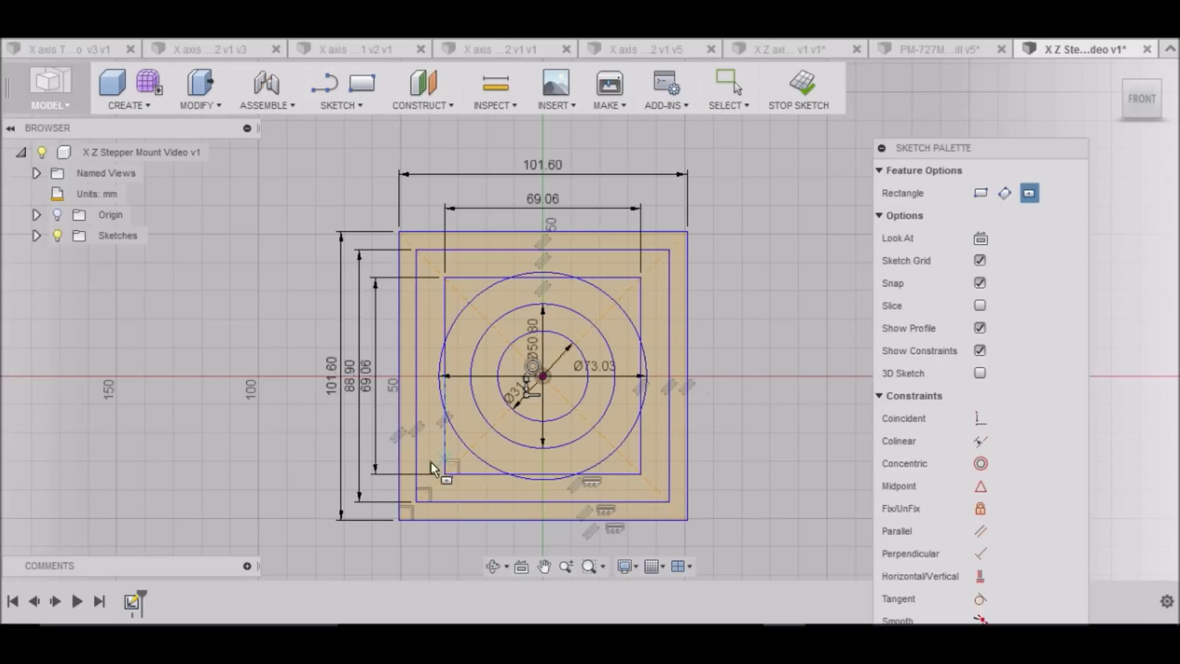
Sketch a 5 mm diameter circle centered on the upper-left corner of the 69.06 mm square
click(361, 106)
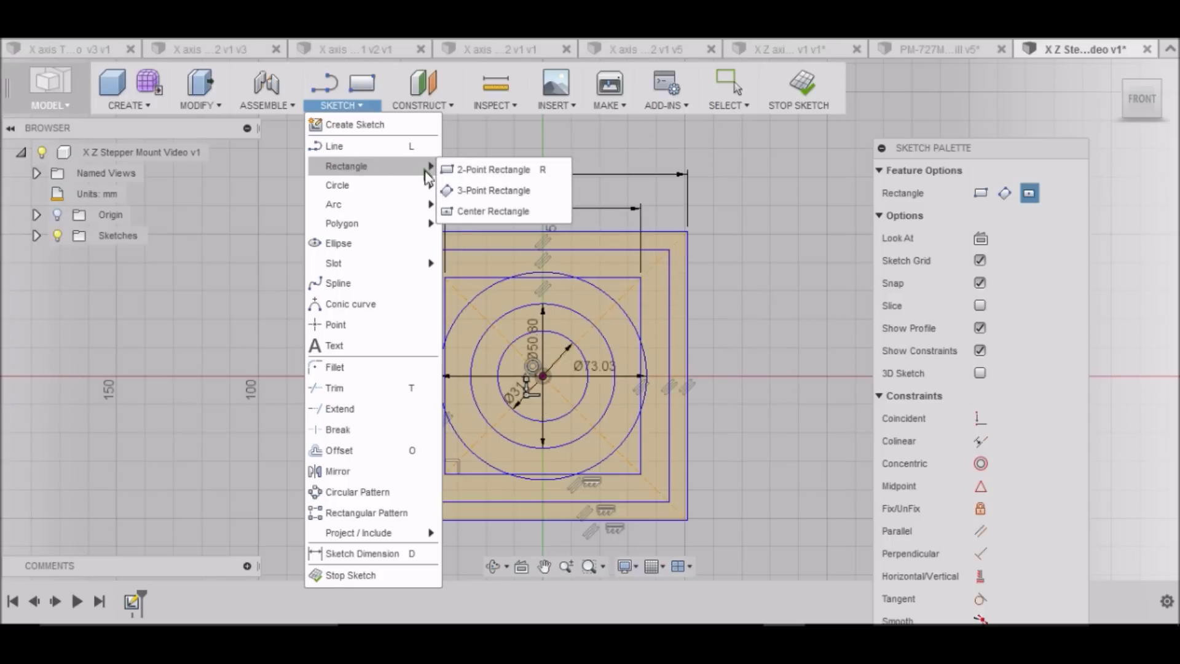
mouse_move(359, 193)
click(458, 187)
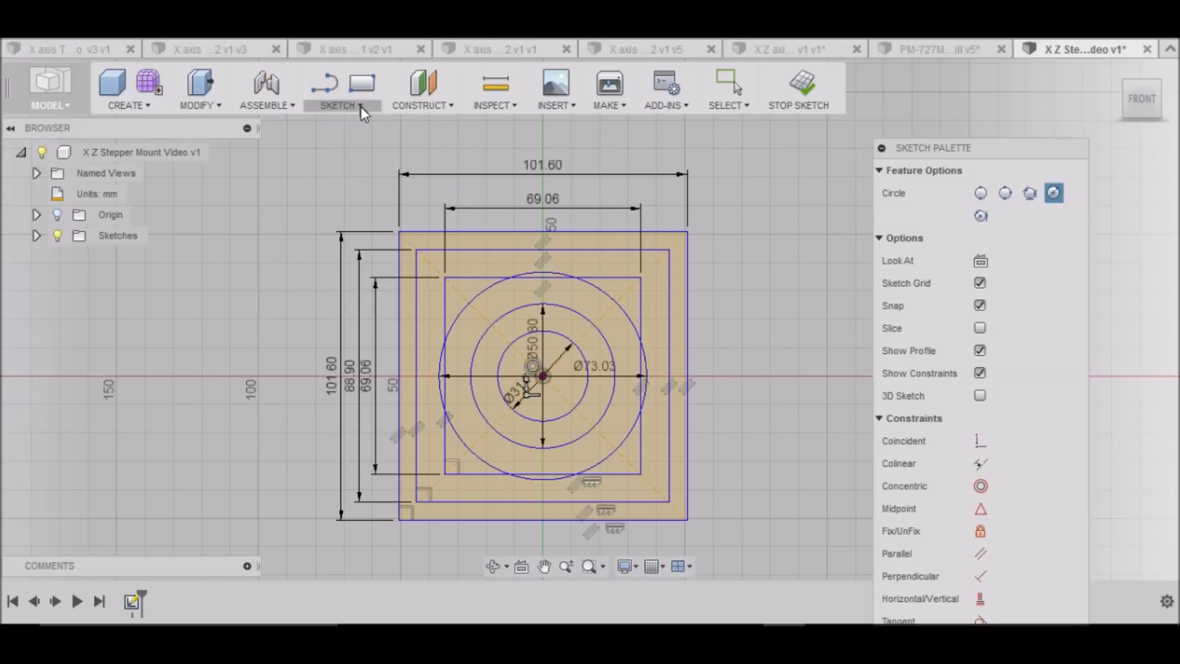
click(445, 278)
text(5)
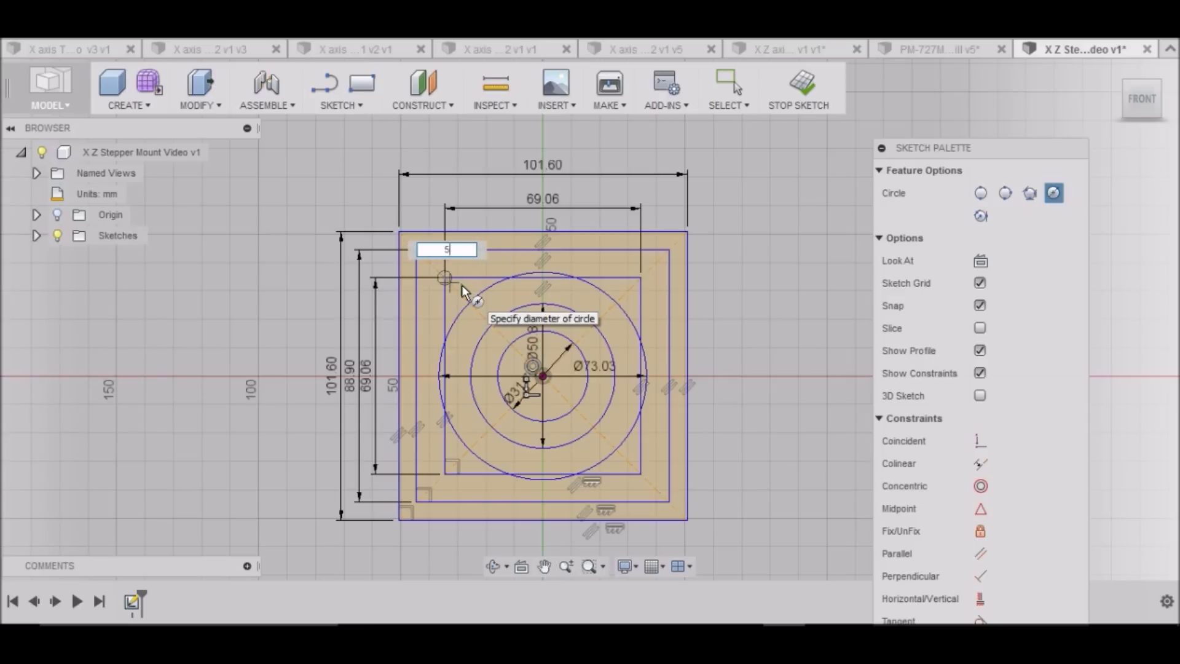
key(Tab)
key(Return)
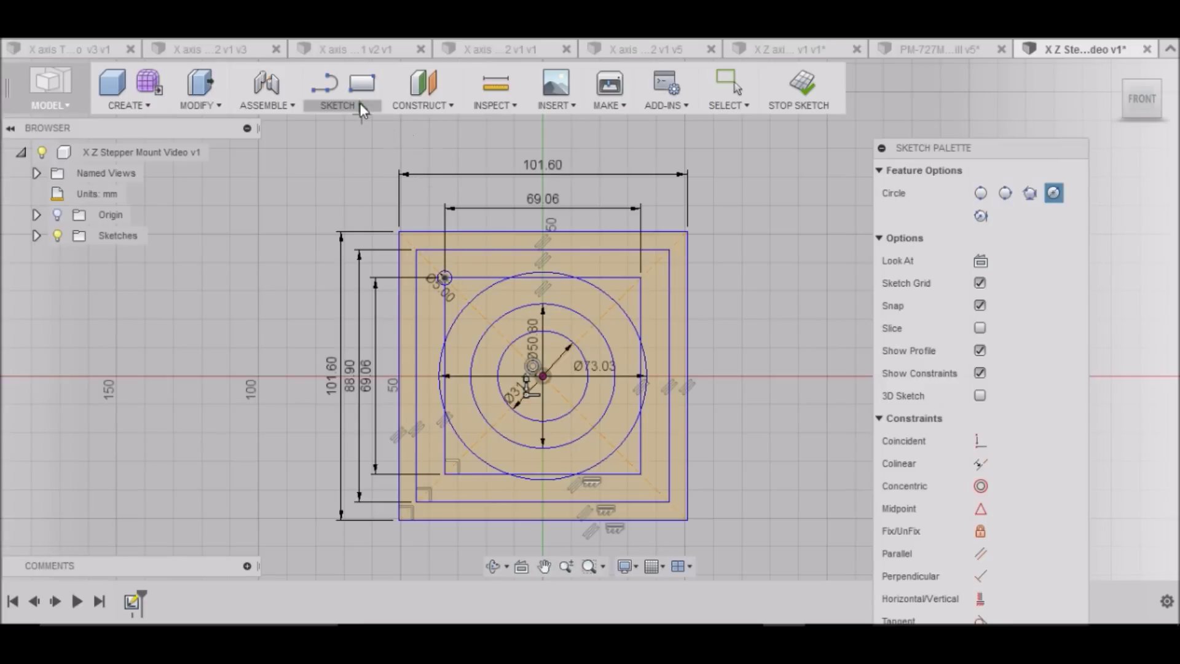
Start a rectangular pattern of the 5 mm corner circle and extend it horizontally by 25 mm along the square's upper edge
click(342, 105)
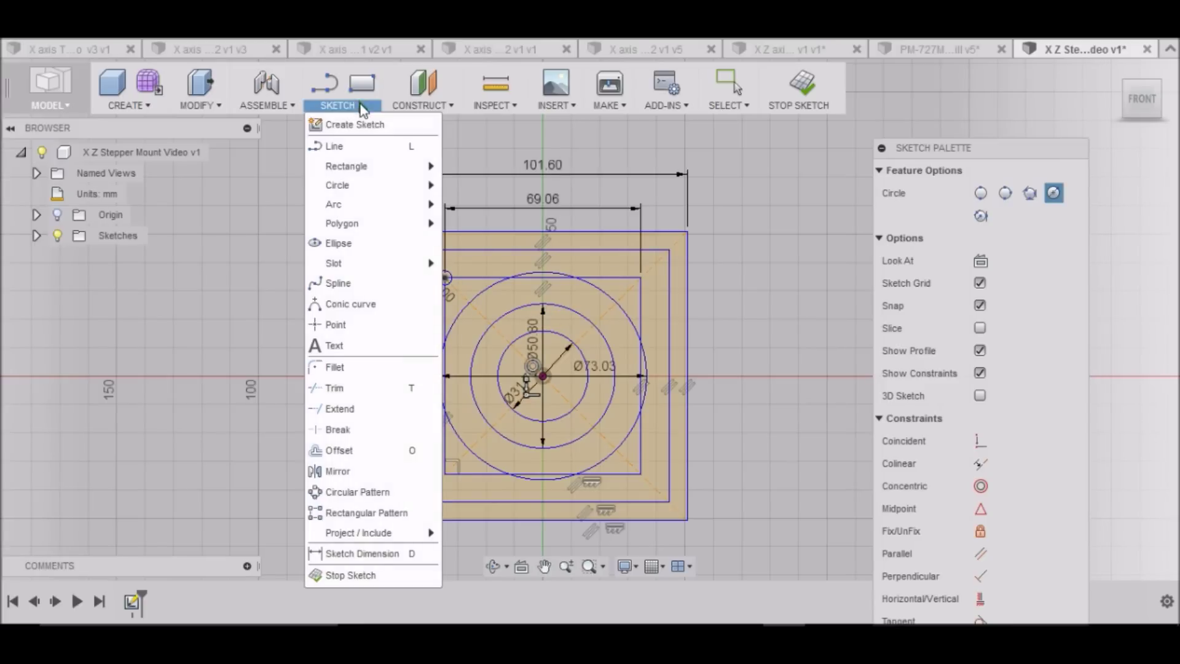
click(345, 492)
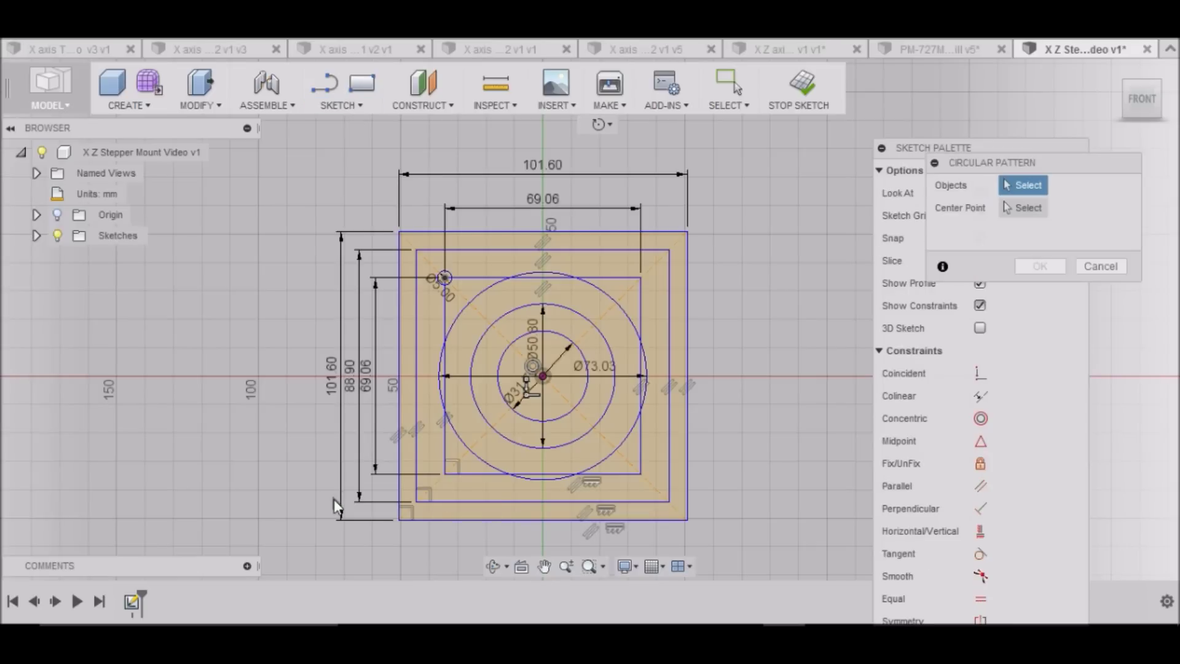
click(360, 105)
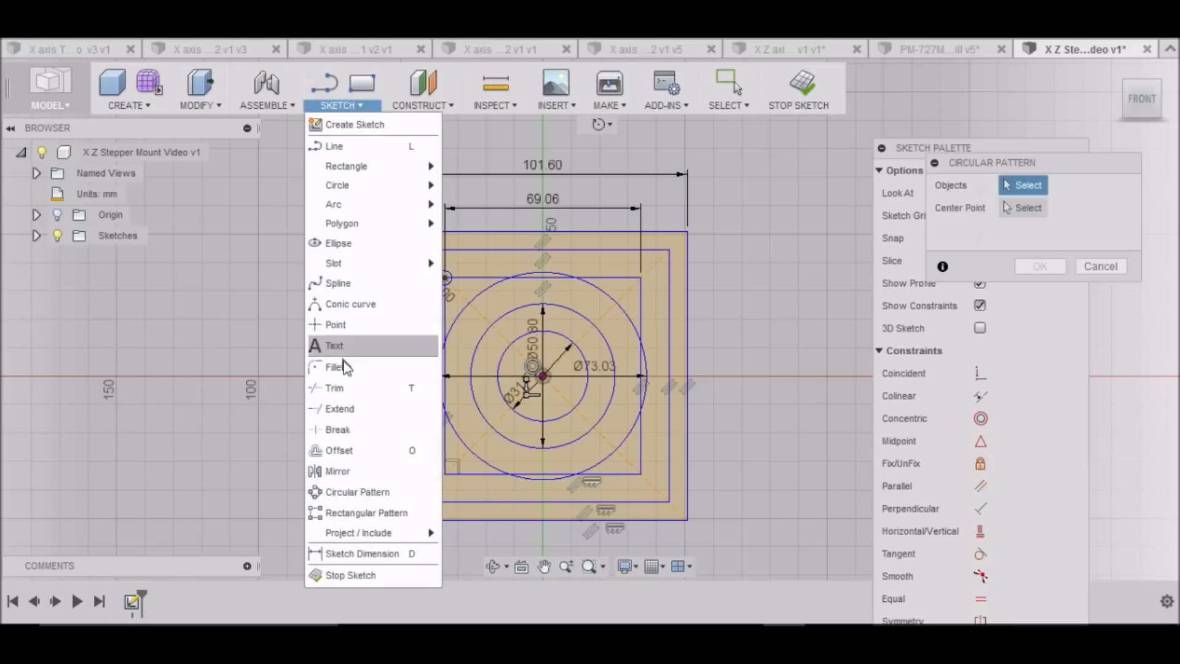
click(359, 513)
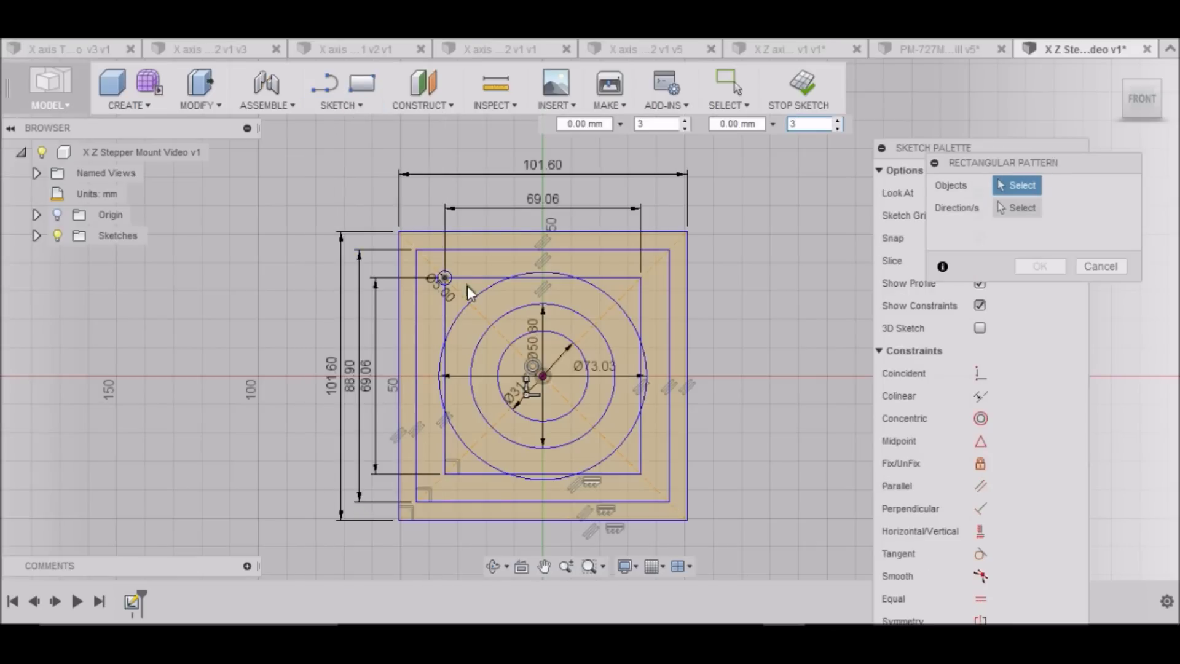
scroll(461, 280, up, 2)
scroll(459, 280, up, 2)
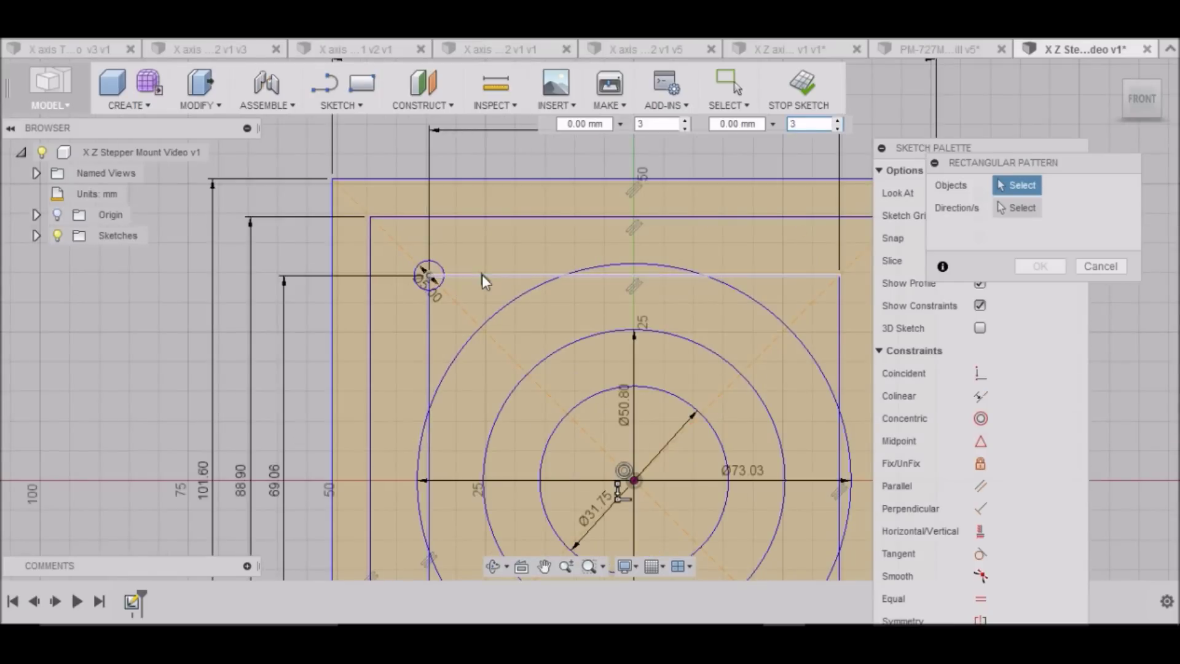
click(441, 265)
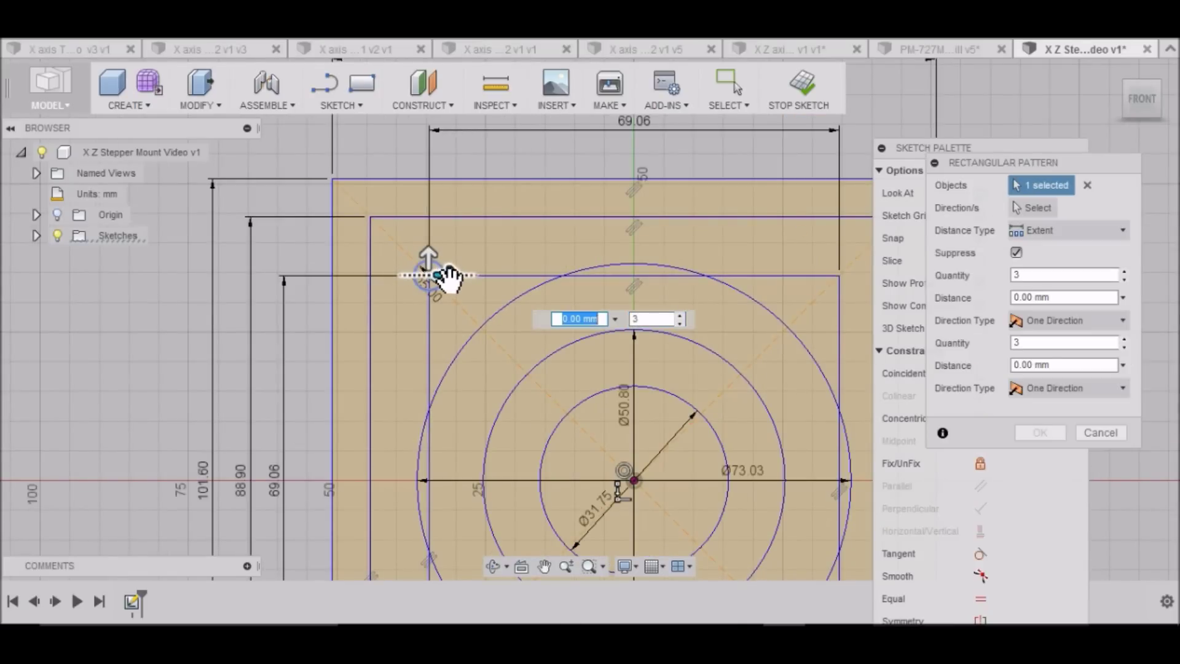
key(Tab)
key(Tab)
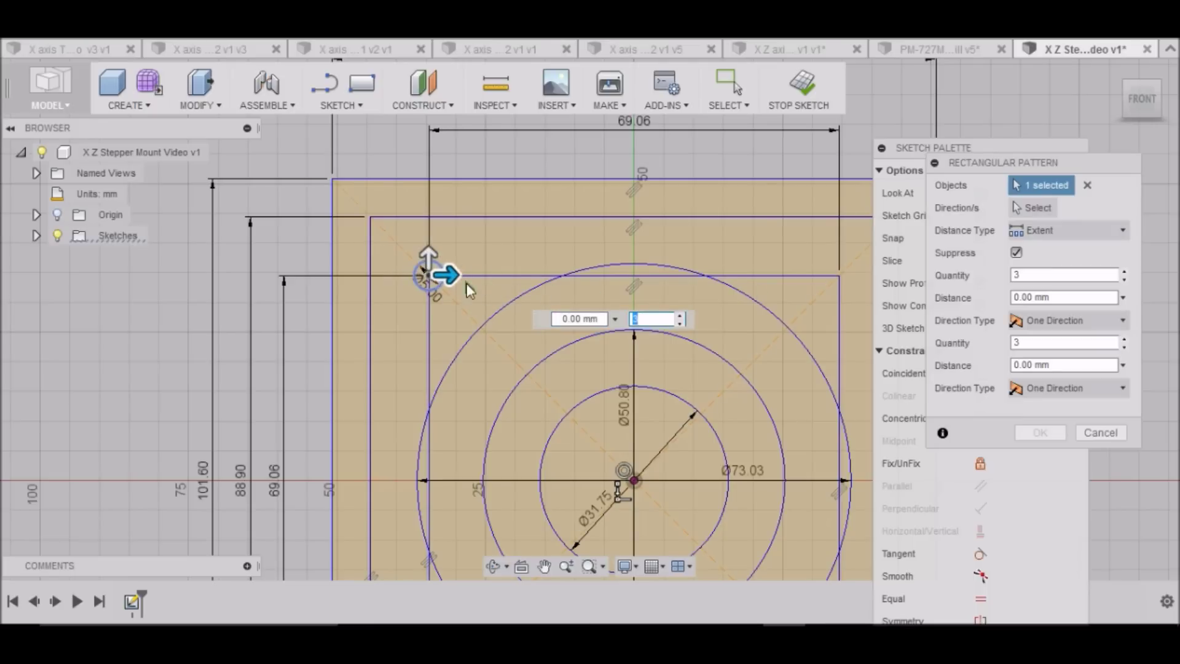
drag(459, 277, 609, 275)
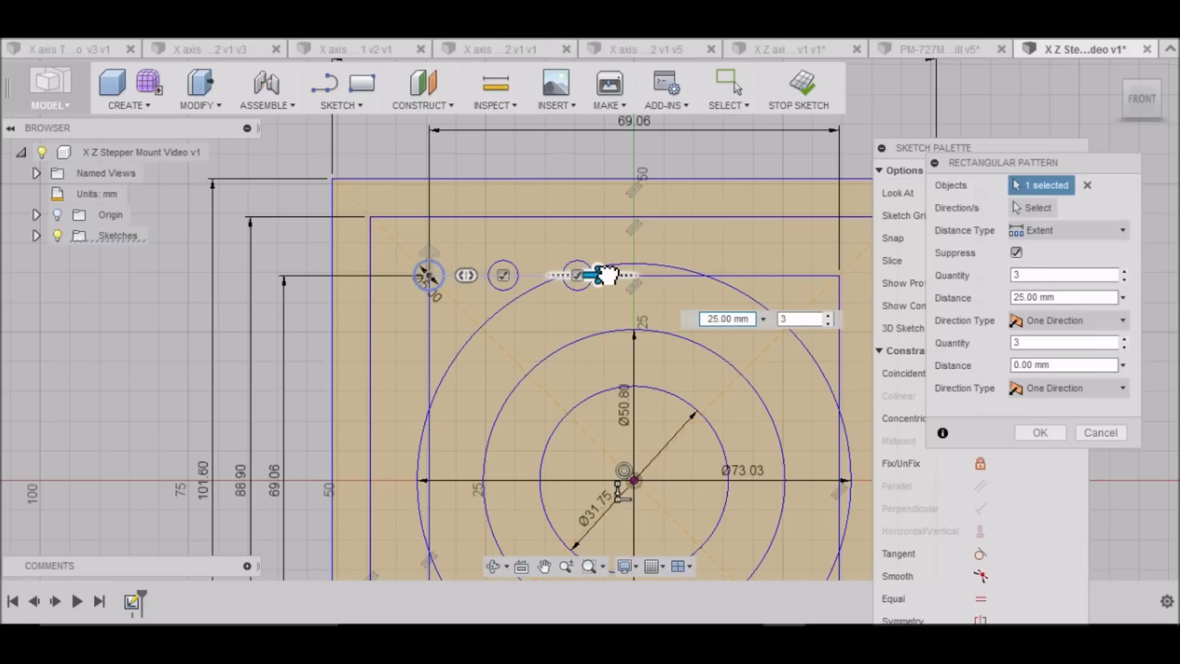
Set the pattern's horizontal direction to a quantity of 2 and a distance of 69.06 mm
click(1013, 275)
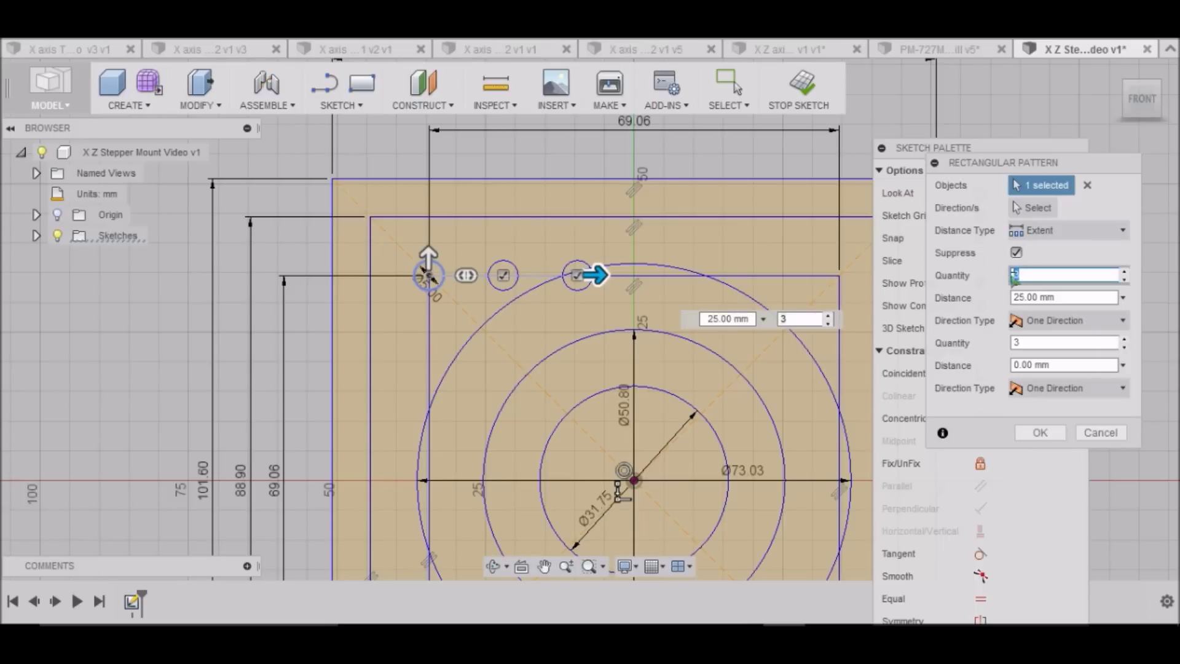
text(2)
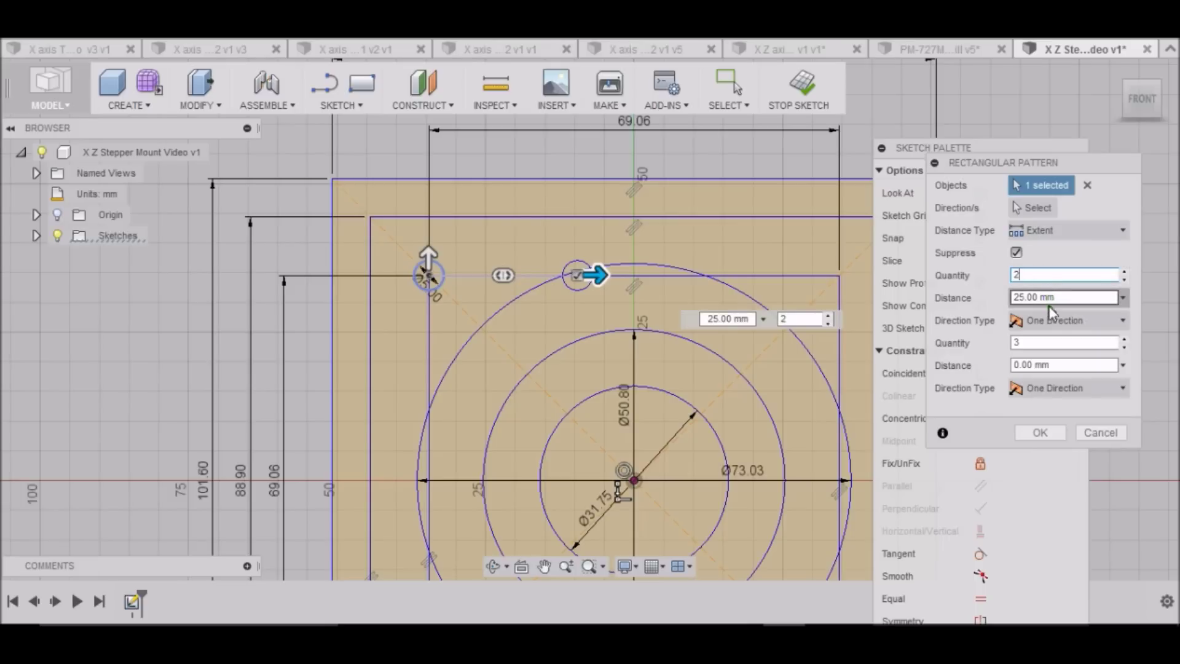
click(1033, 299)
drag(1036, 300, 1010, 301)
text(69.06)
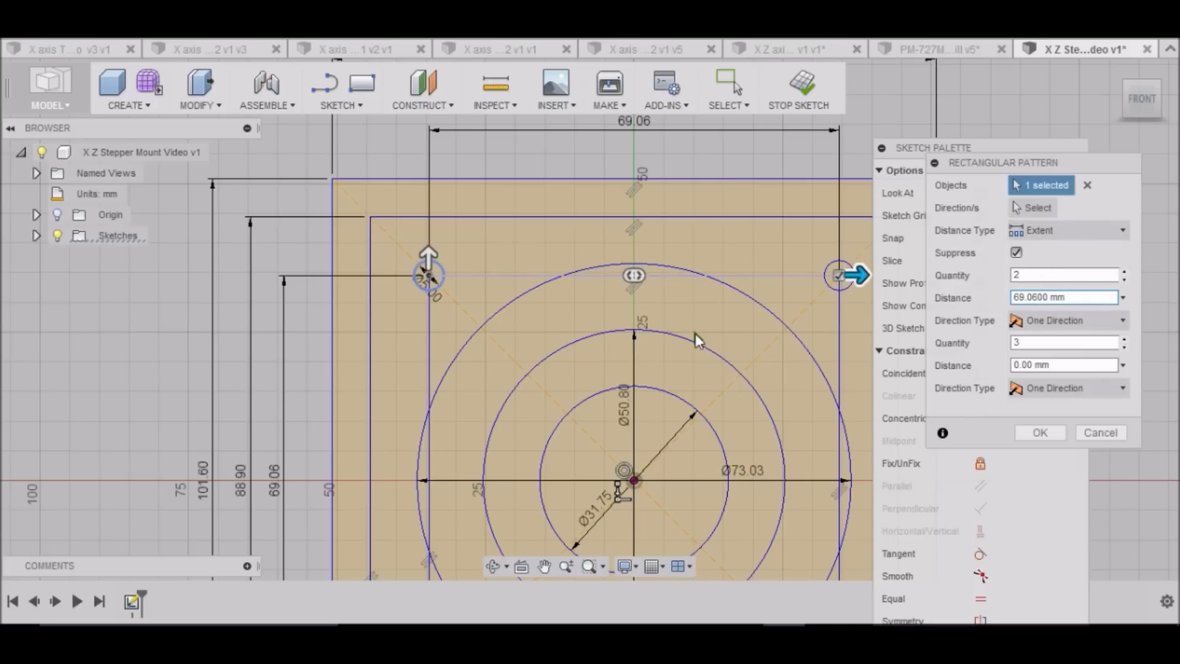
Set the pattern's vertical direction to a quantity of 2 and a distance of -69.06 mm and accept the pattern
scroll(688, 301, down, 3)
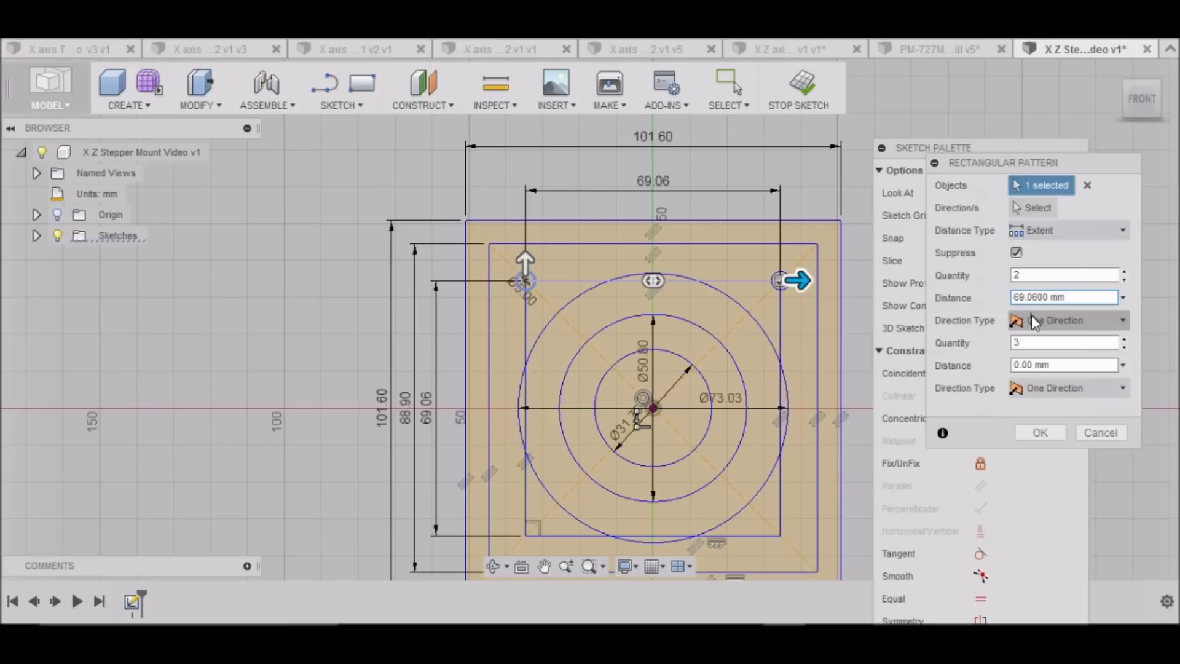
click(1020, 341)
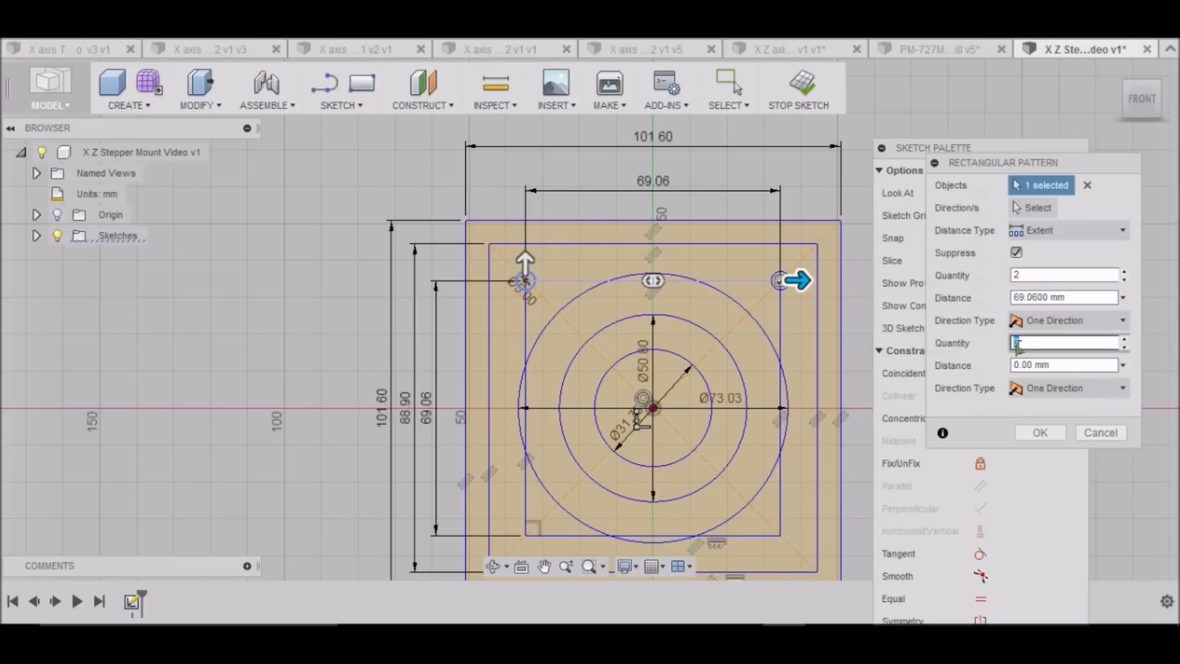
key(BackSpace)
text(2)
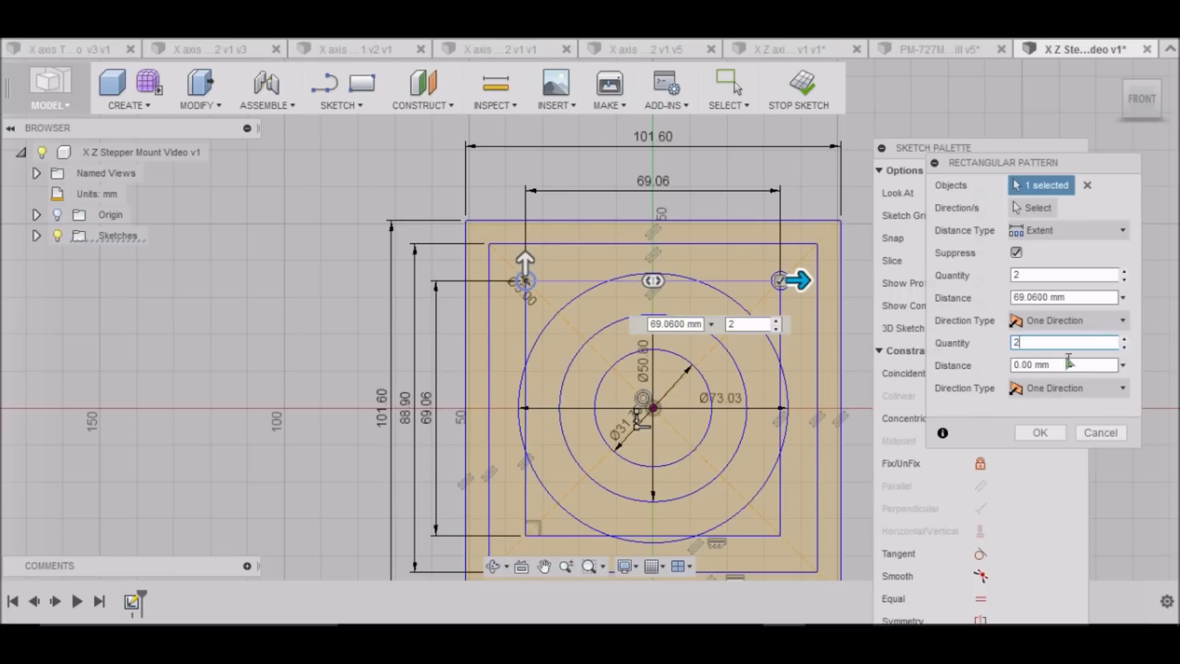
mouse_move(1030, 366)
mouse_down()
mouse_move(992, 369)
mouse_move(1053, 366)
mouse_move(1031, 367)
mouse_up()
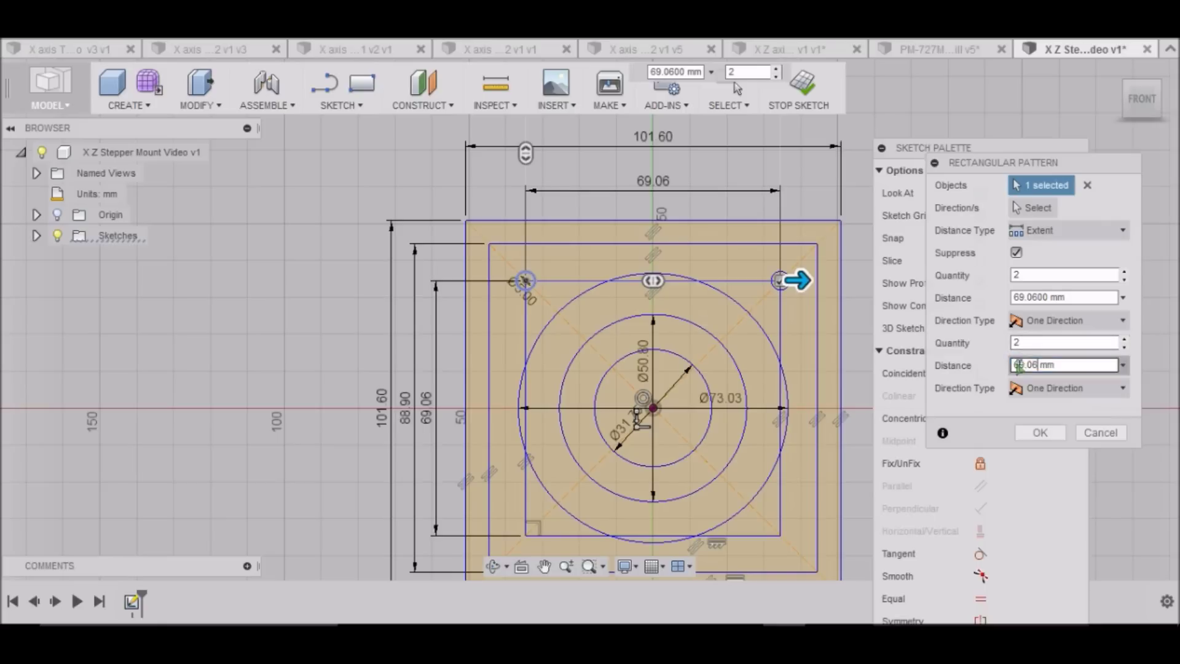
text(-)
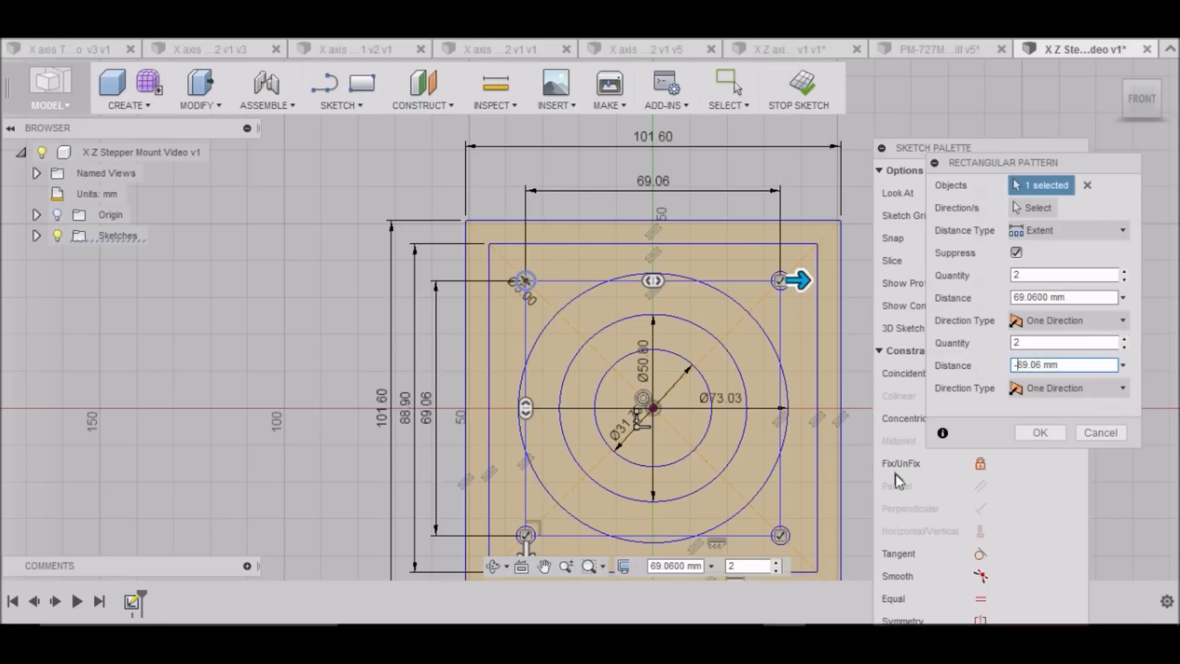
scroll(568, 293, down, 2)
scroll(615, 462, up, 3)
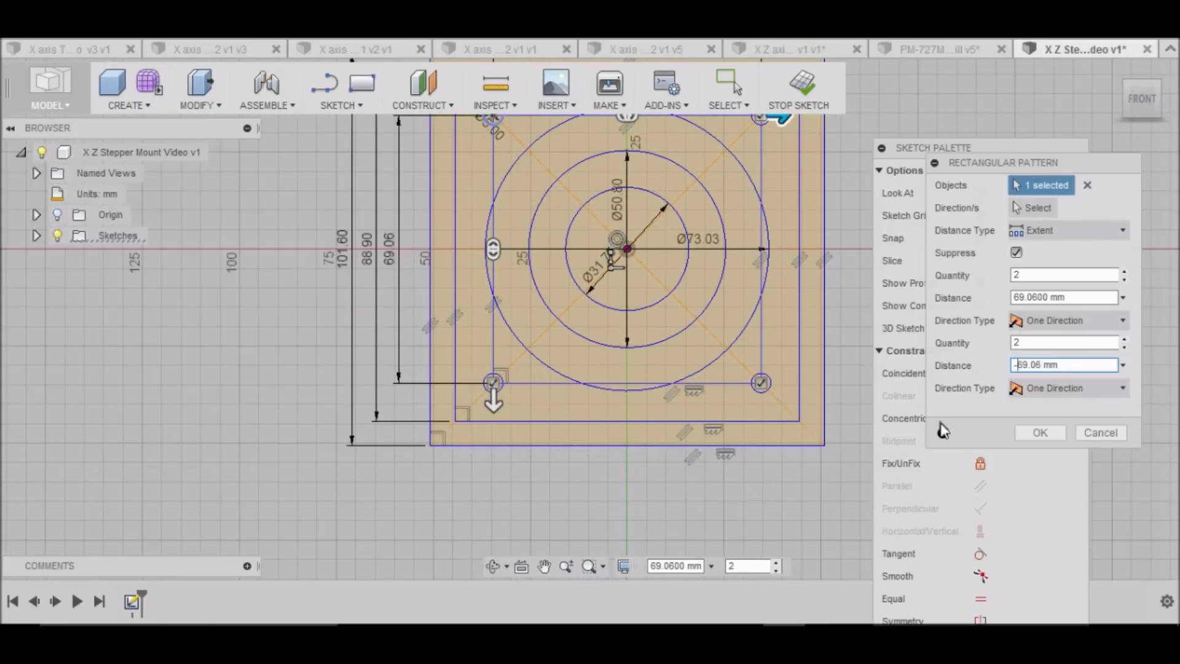
click(1039, 432)
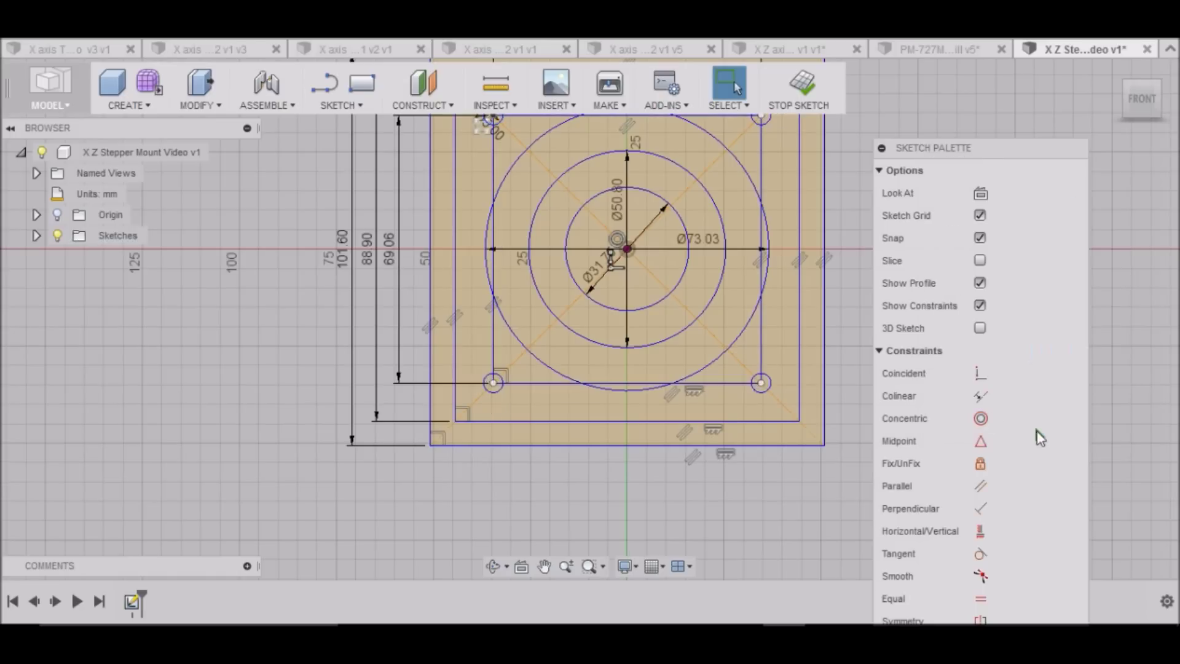
Delete the four sides of the 69.06 mm square joining the mounting holes and finish the sketch
click(529, 383)
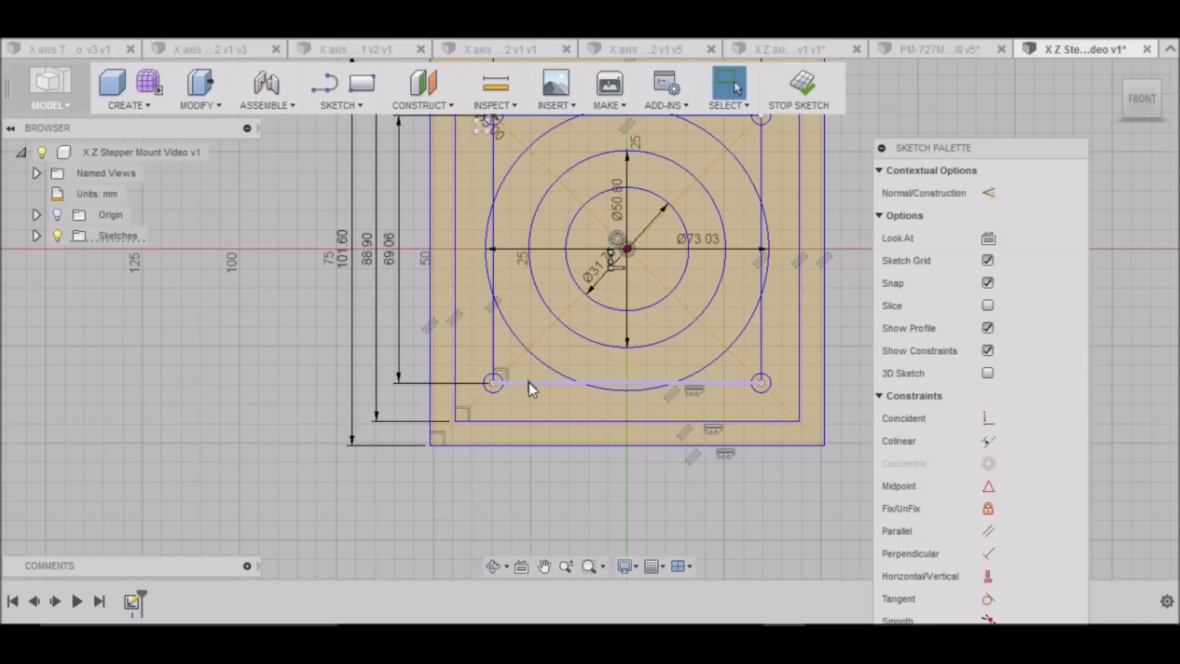
key(Delete)
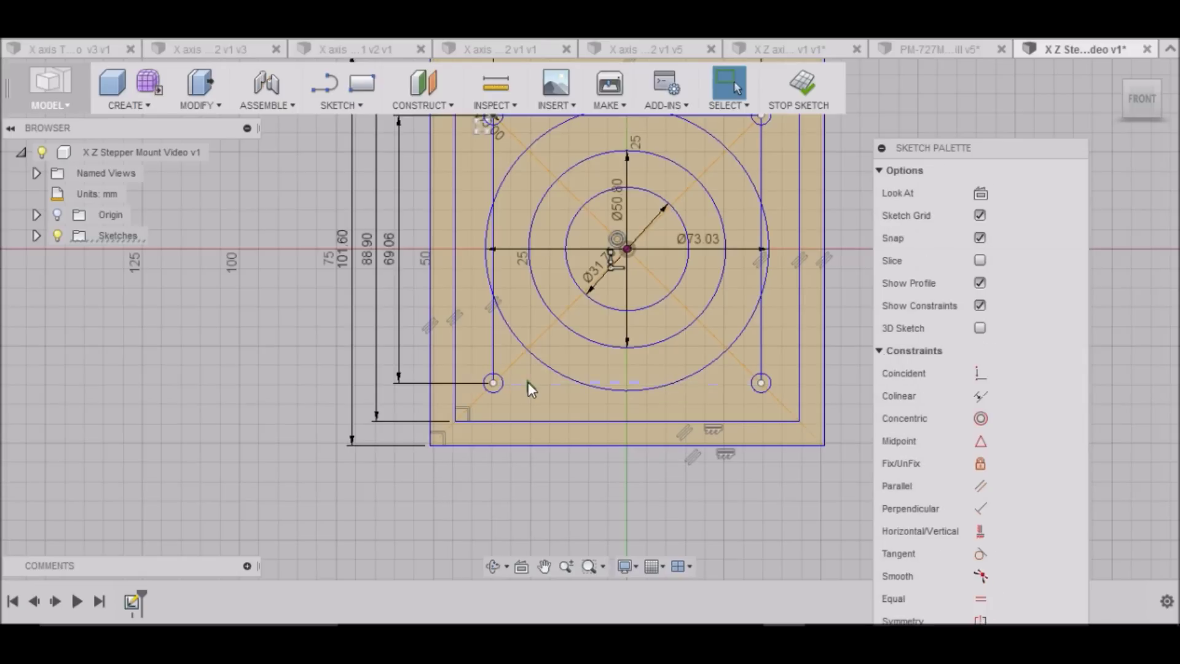
click(494, 349)
key(Delete)
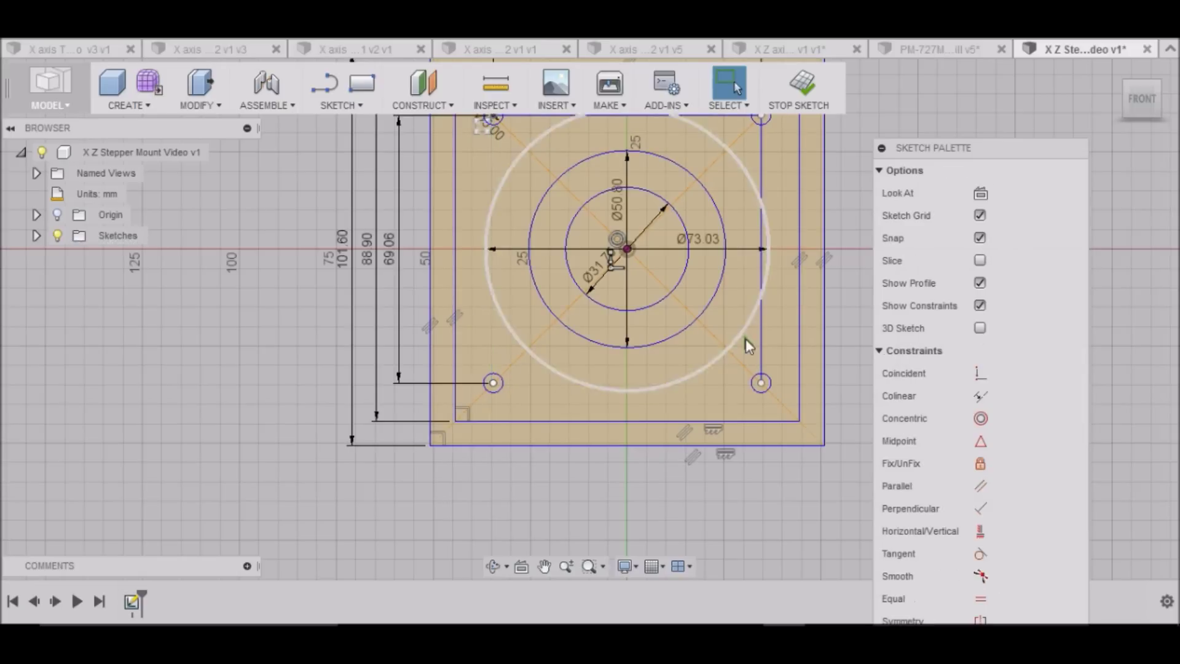
click(761, 344)
key(Delete)
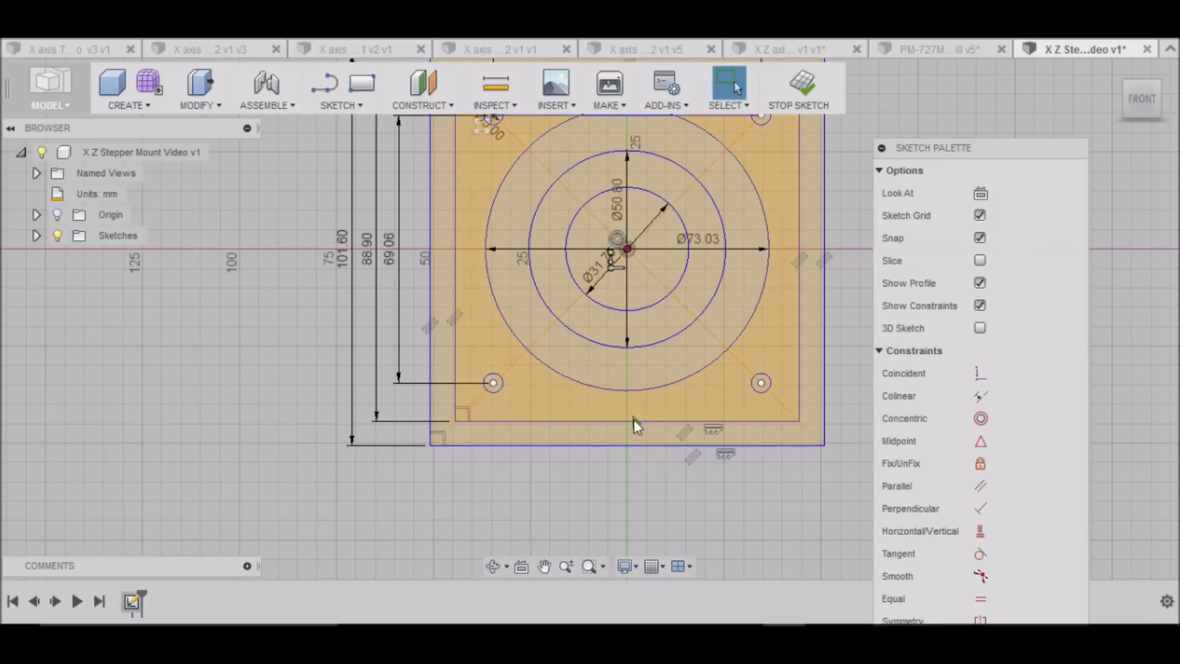
scroll(635, 416, down, 3)
click(688, 230)
key(Delete)
scroll(500, 386, down, 1)
scroll(499, 401, up, 2)
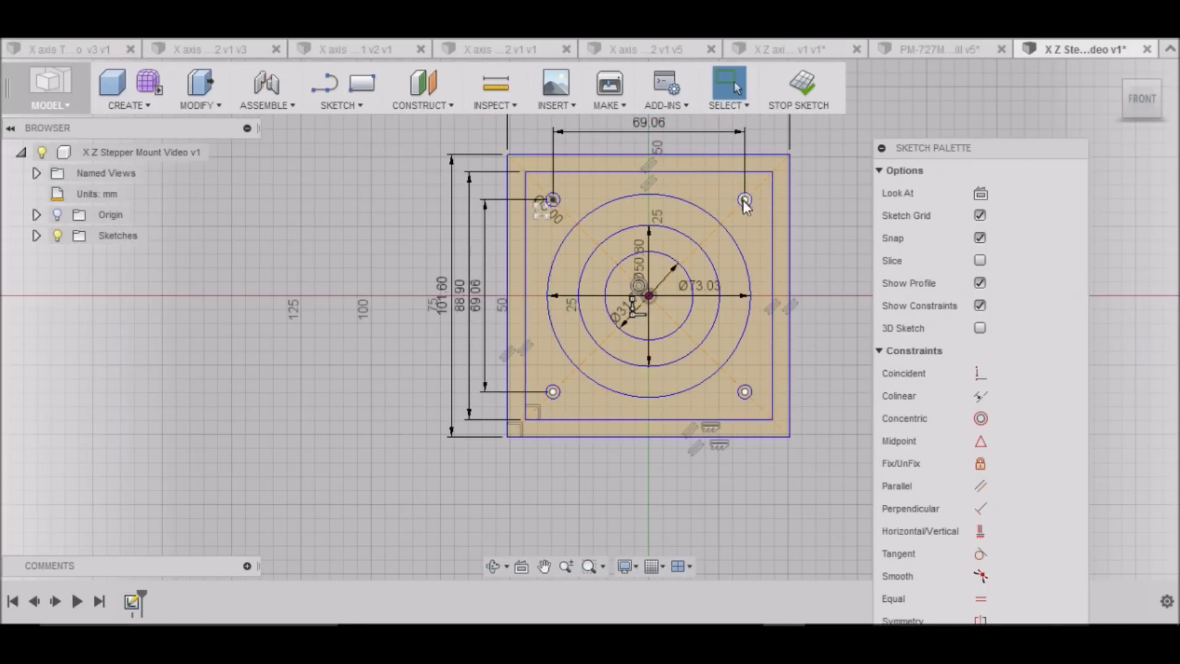
scroll(748, 257, up, 3)
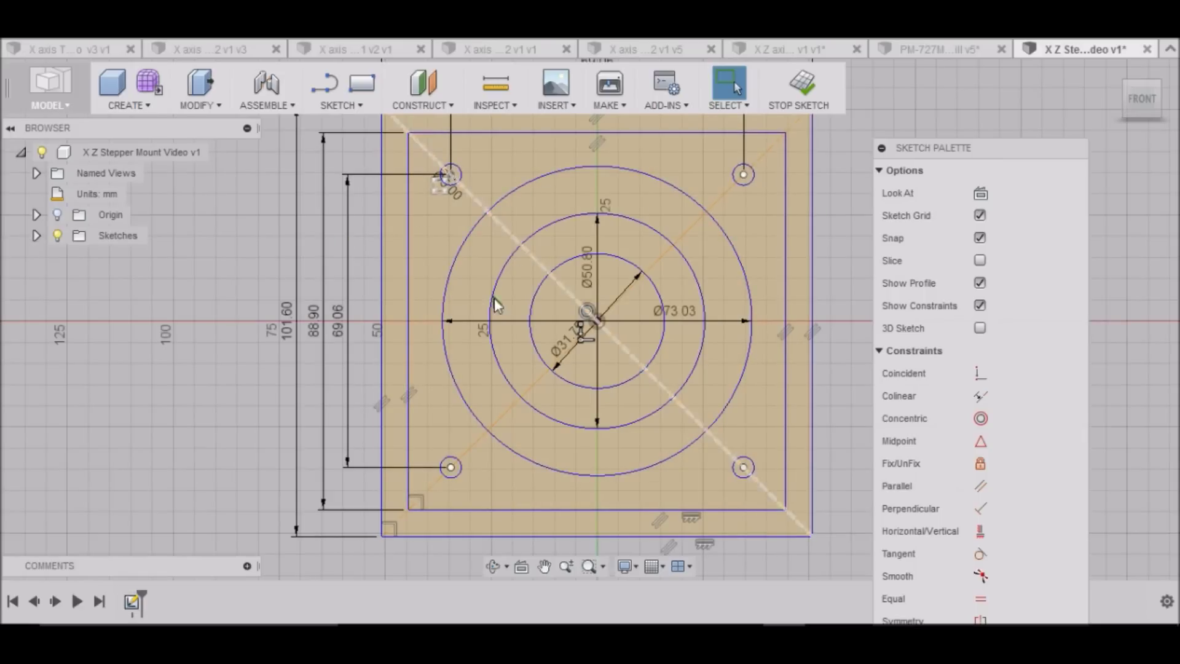
click(805, 86)
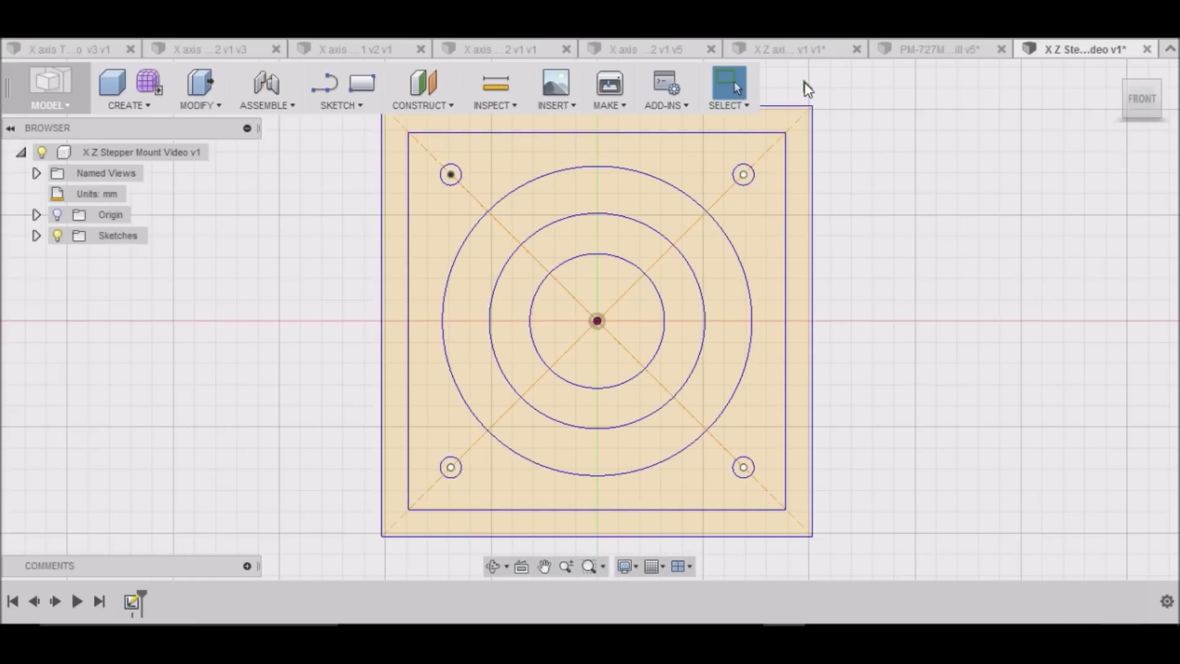
Extrude the outer square border and the plate area around the 73.03 mm circle by 10 mm as a new body
click(1112, 71)
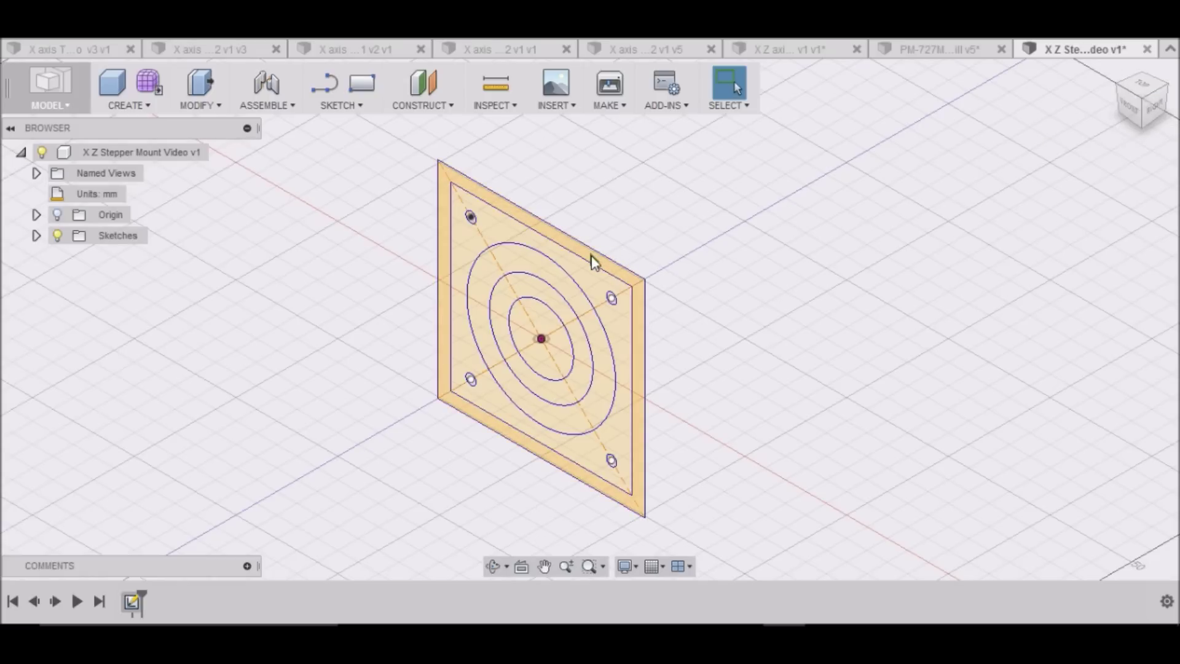
click(211, 108)
click(212, 123)
click(559, 251)
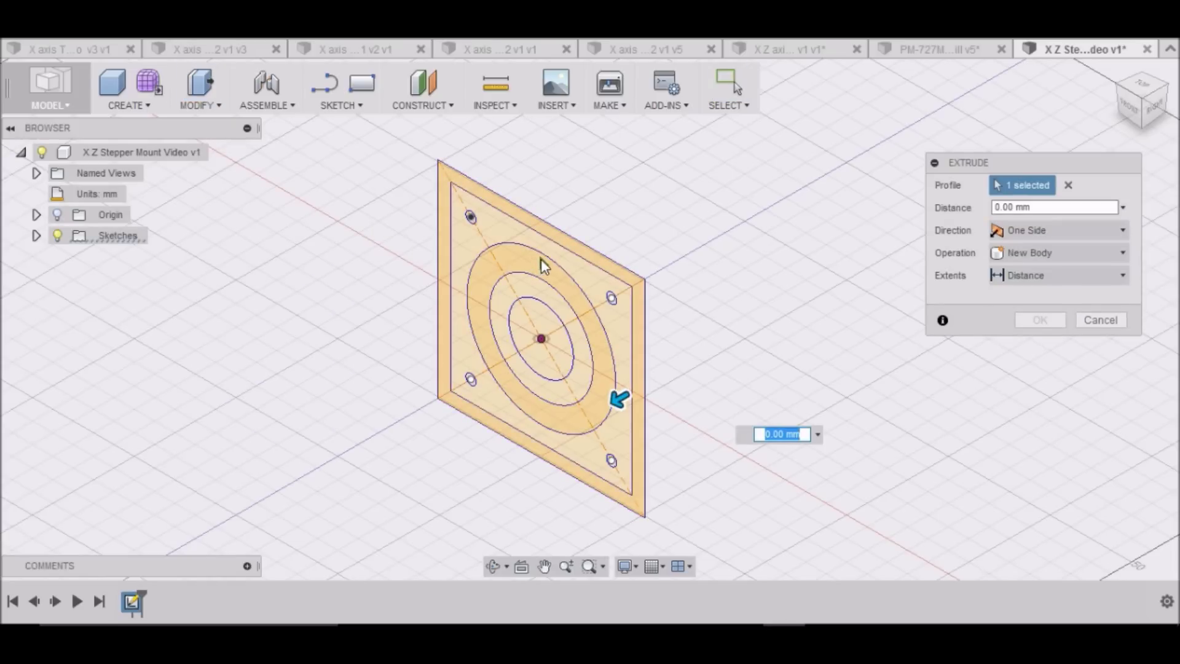
click(557, 274)
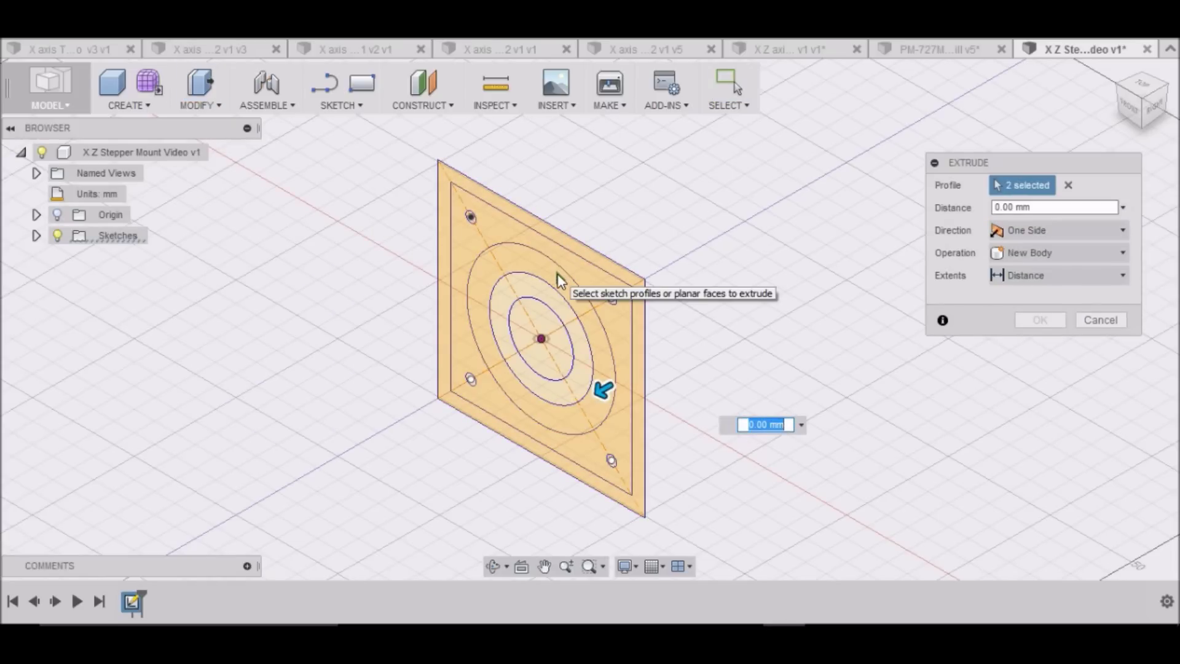
click(558, 278)
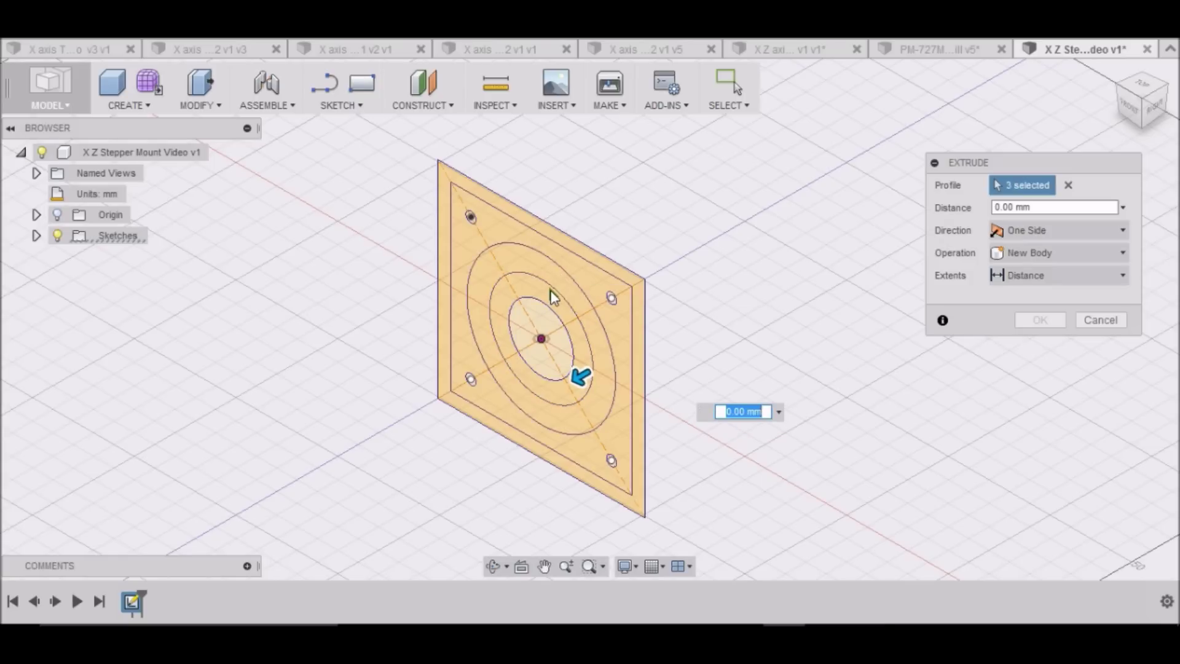
click(557, 296)
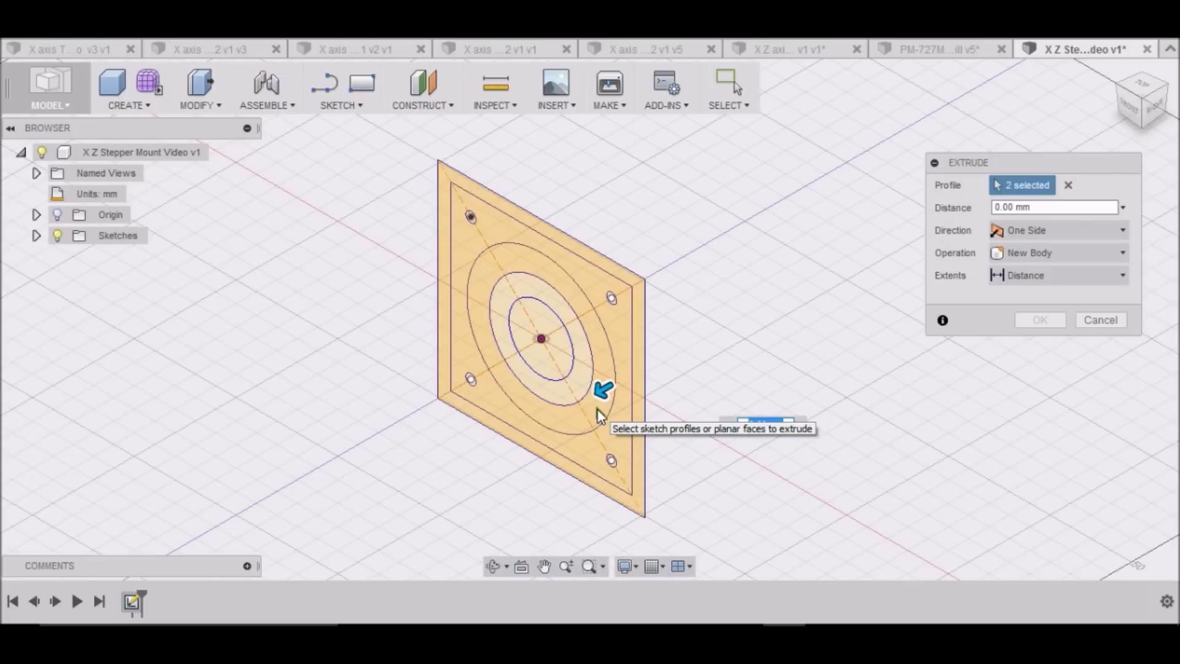
text(10)
key(Return)
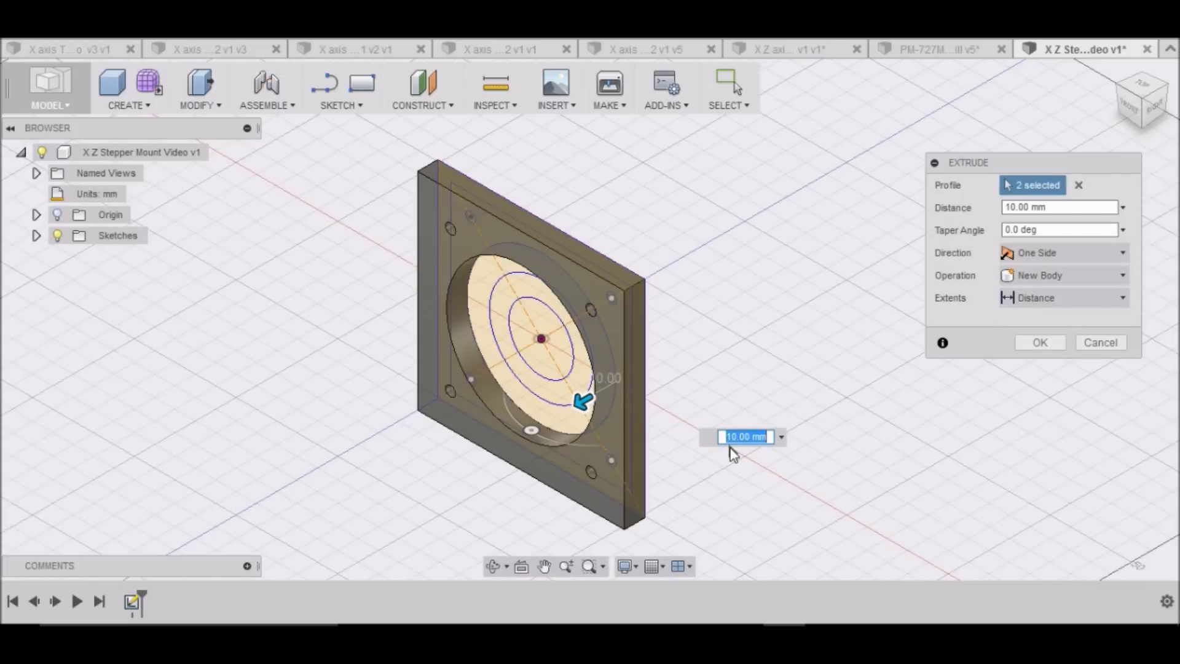
Set the plate's extrusion distance to 3.175 mm and accept the extrusion
drag(751, 437, 720, 437)
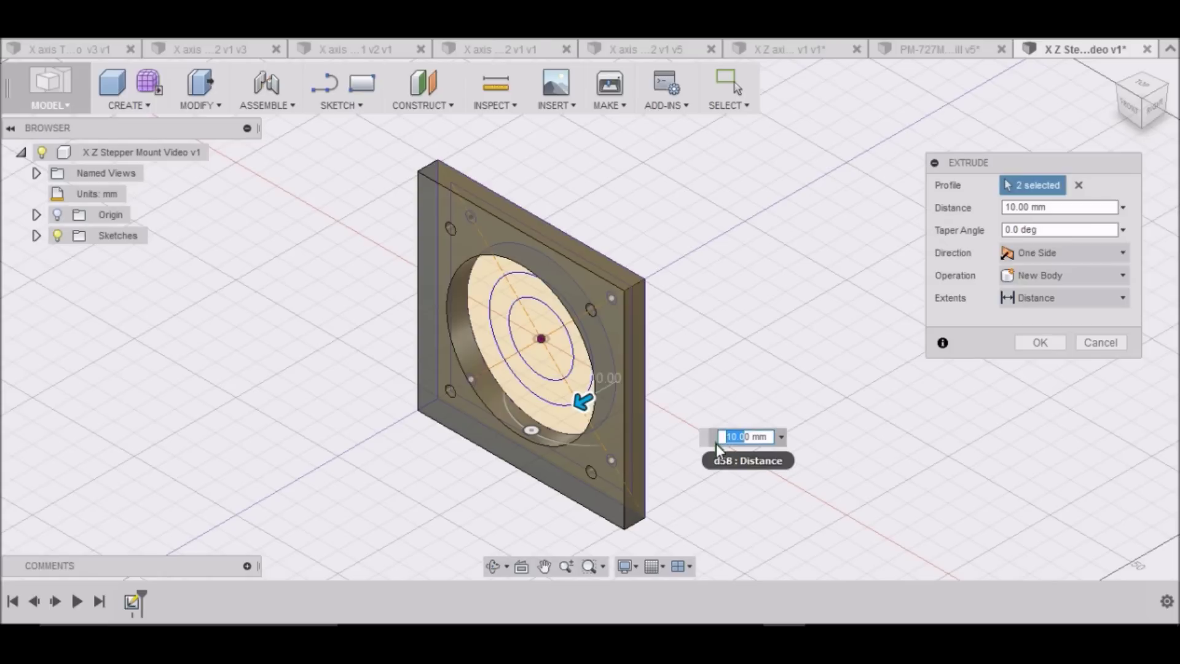
text(3.175)
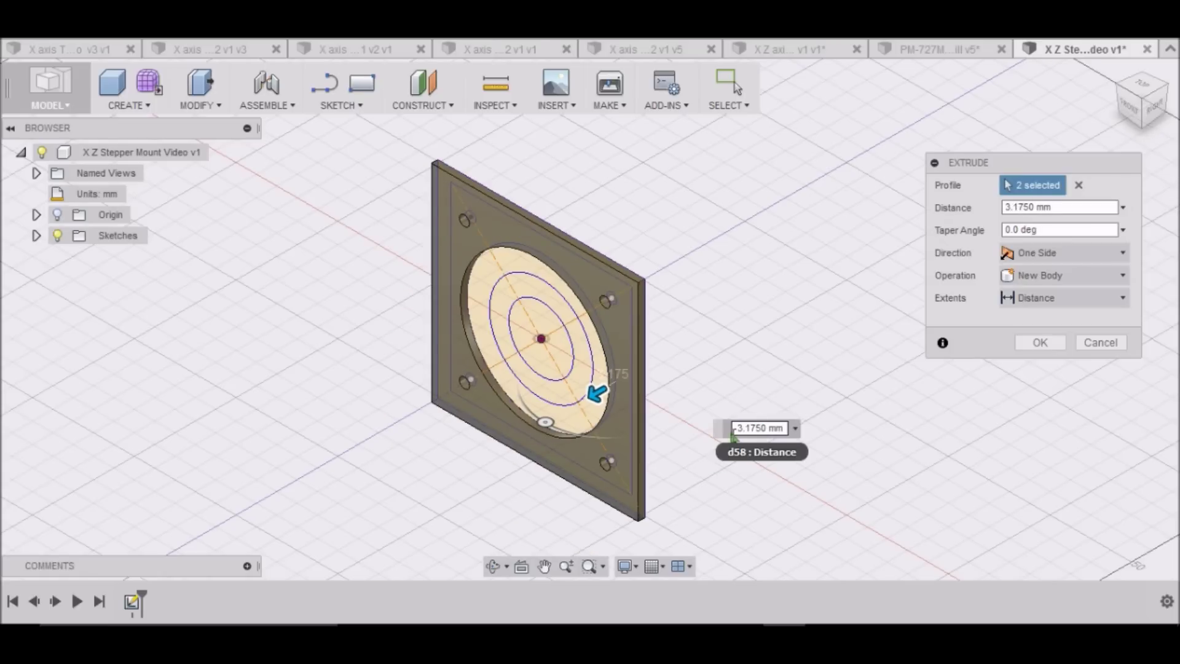
click(763, 427)
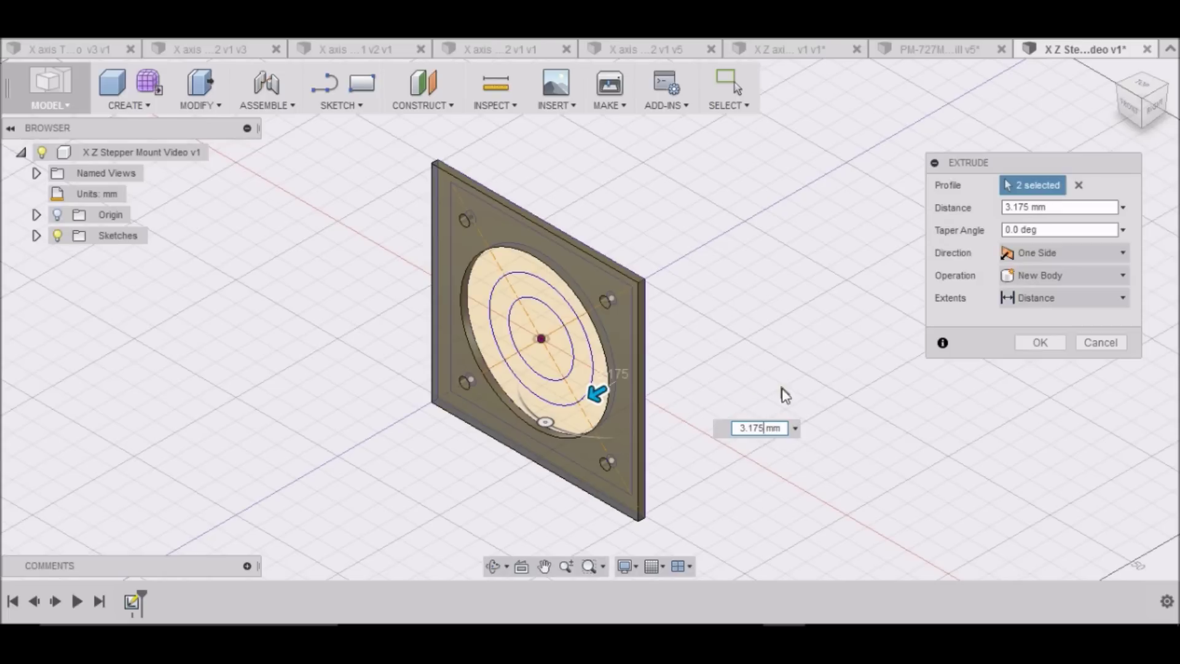
click(1039, 343)
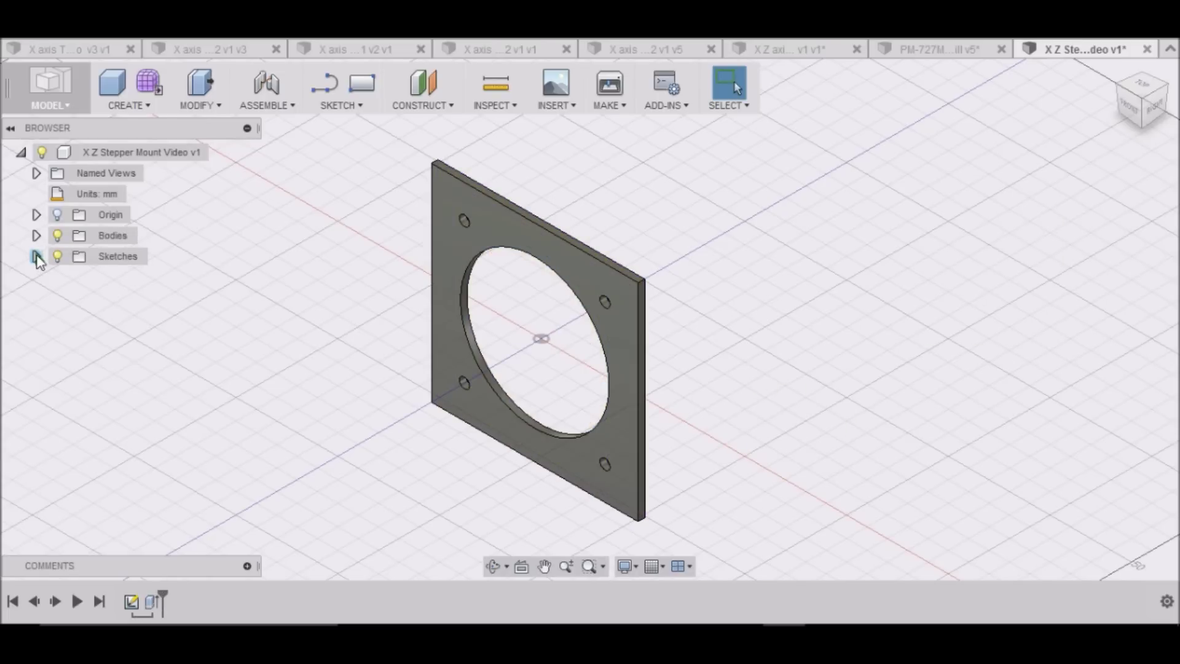
Show the sketch and extrude the ring between the 73.03 mm circle and the next smaller circle, joined thinner than the plate
click(37, 256)
click(74, 278)
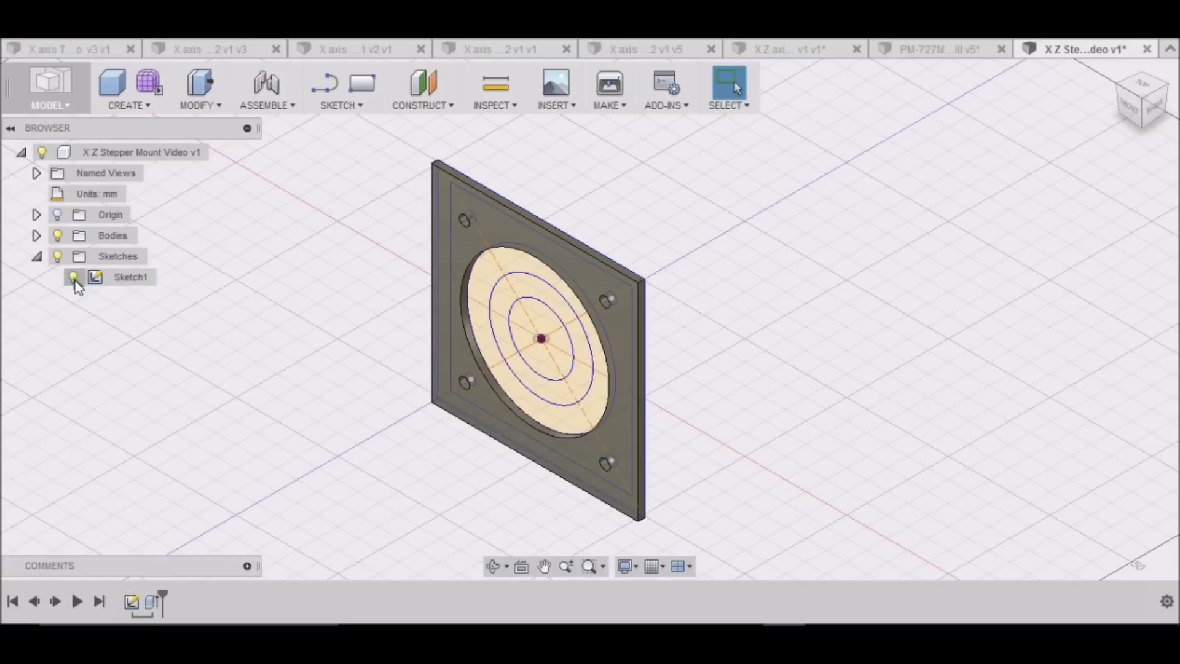
click(490, 274)
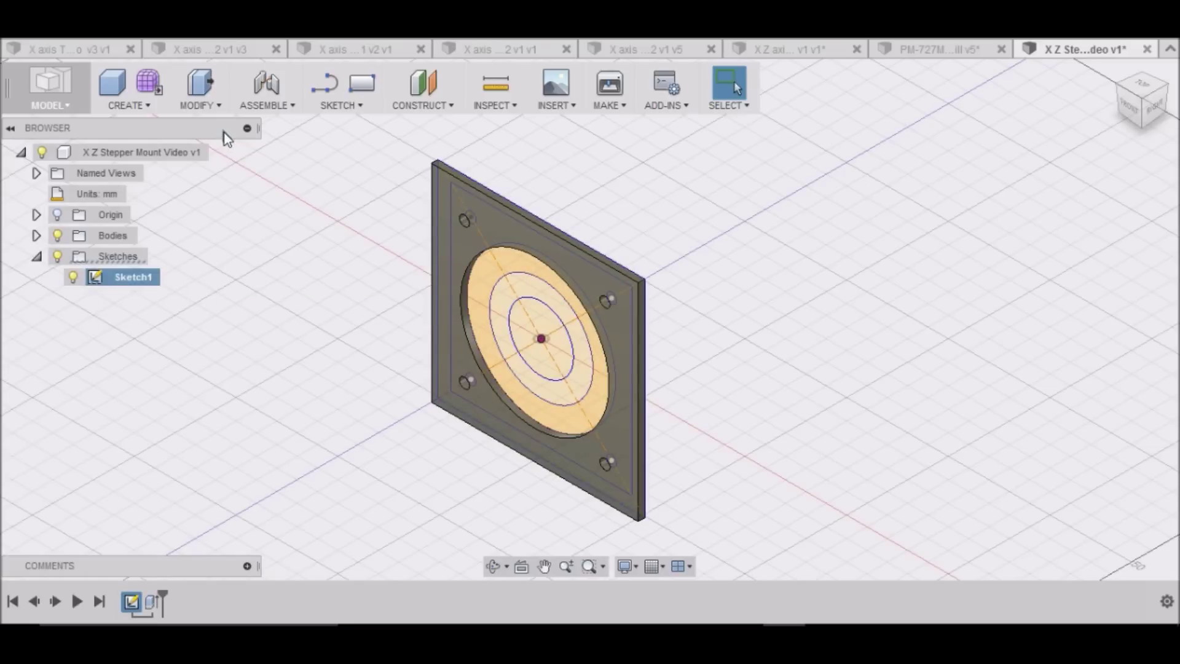
right_click(219, 107)
click(207, 110)
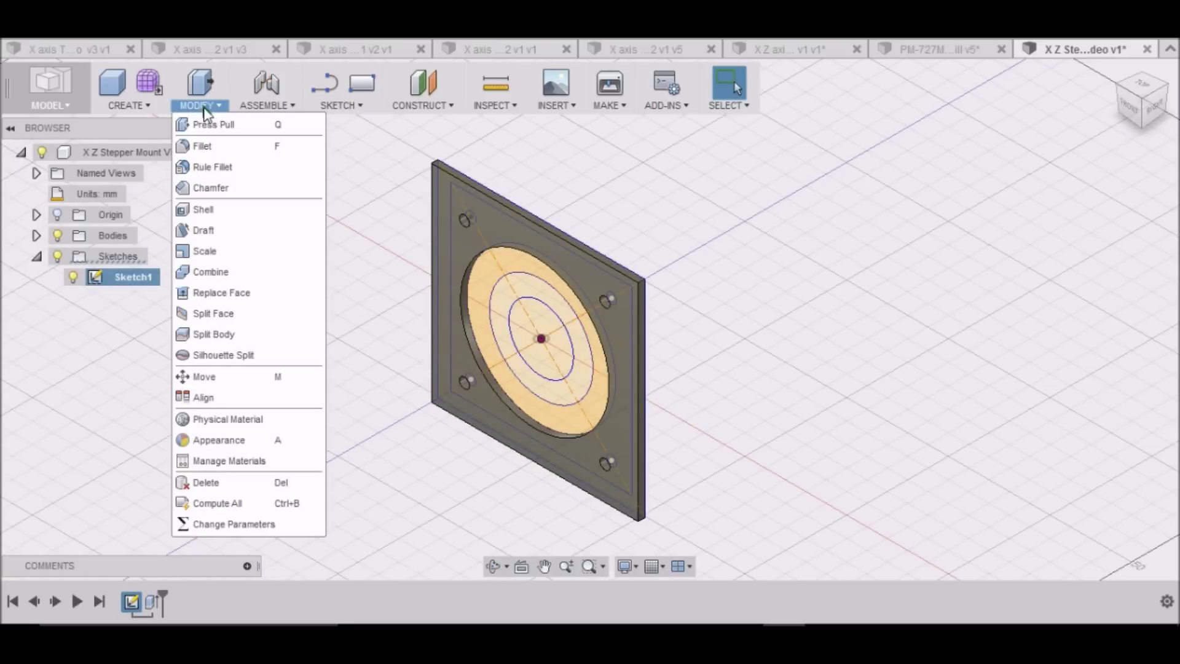
click(208, 122)
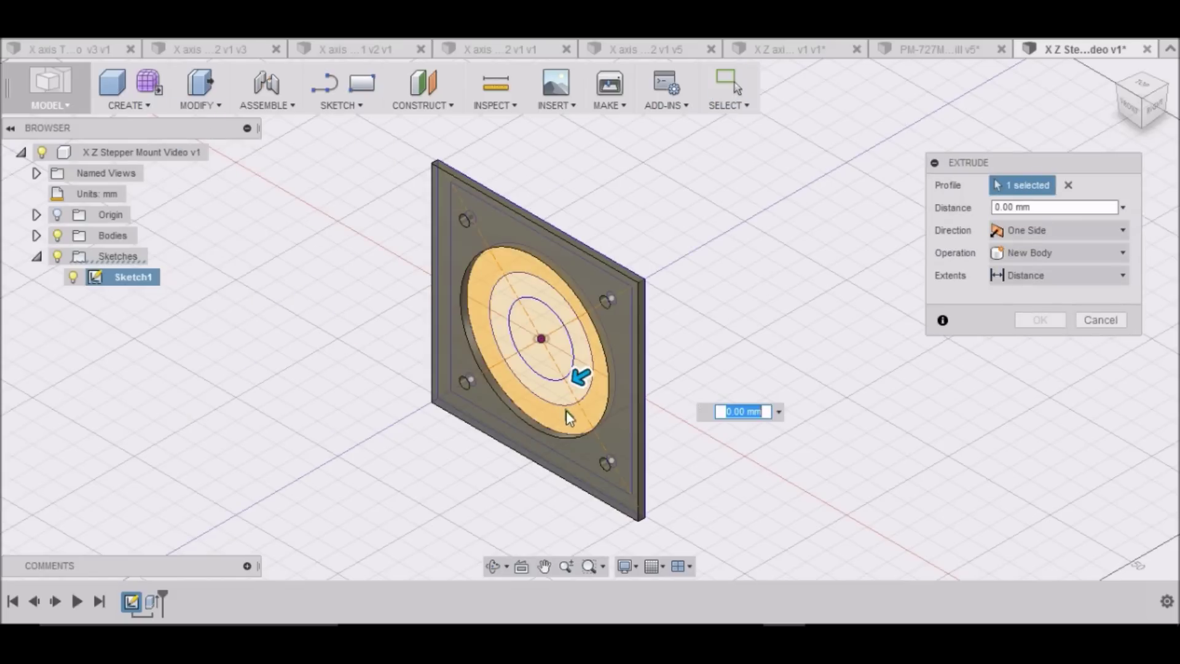
drag(580, 381, 569, 398)
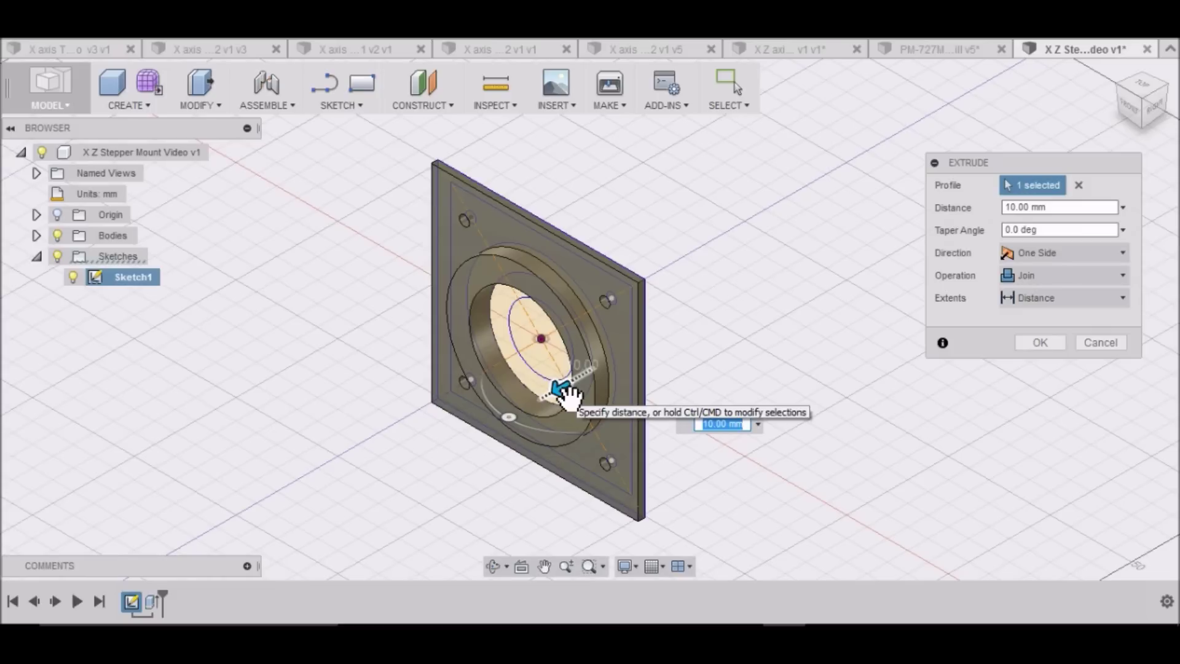
text(1)
key(Return)
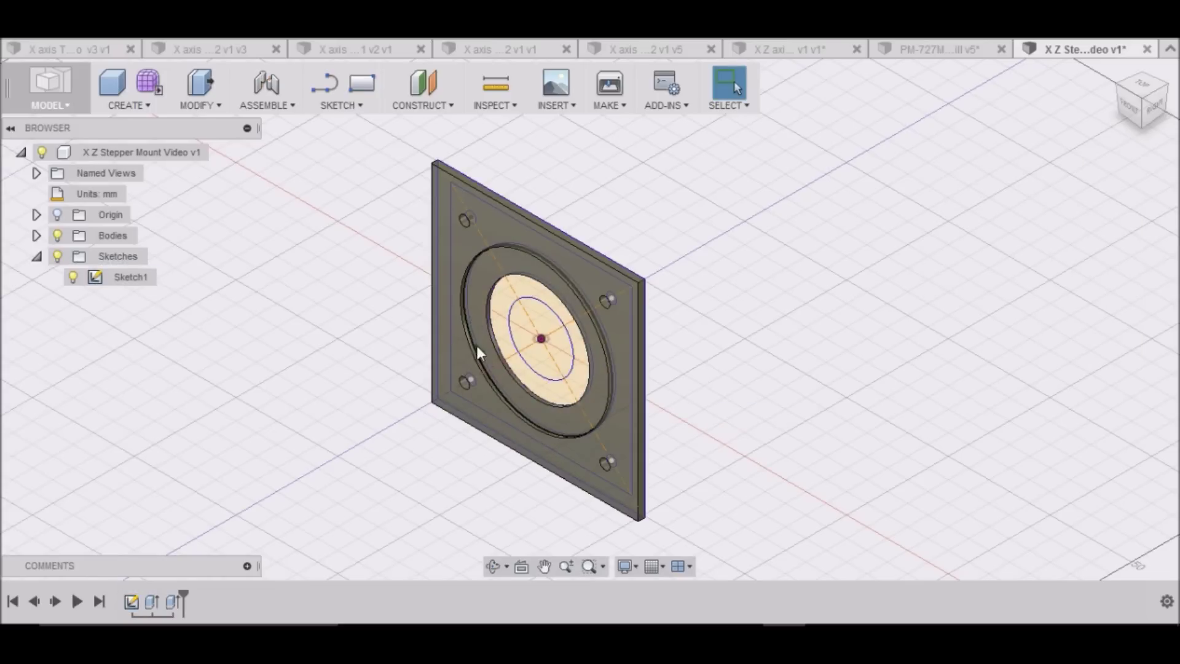
Extrude the area between the inner square and the 73.03 mm circle by -9.525 mm from the plate's back, joined to the body
scroll(478, 348, up, 3)
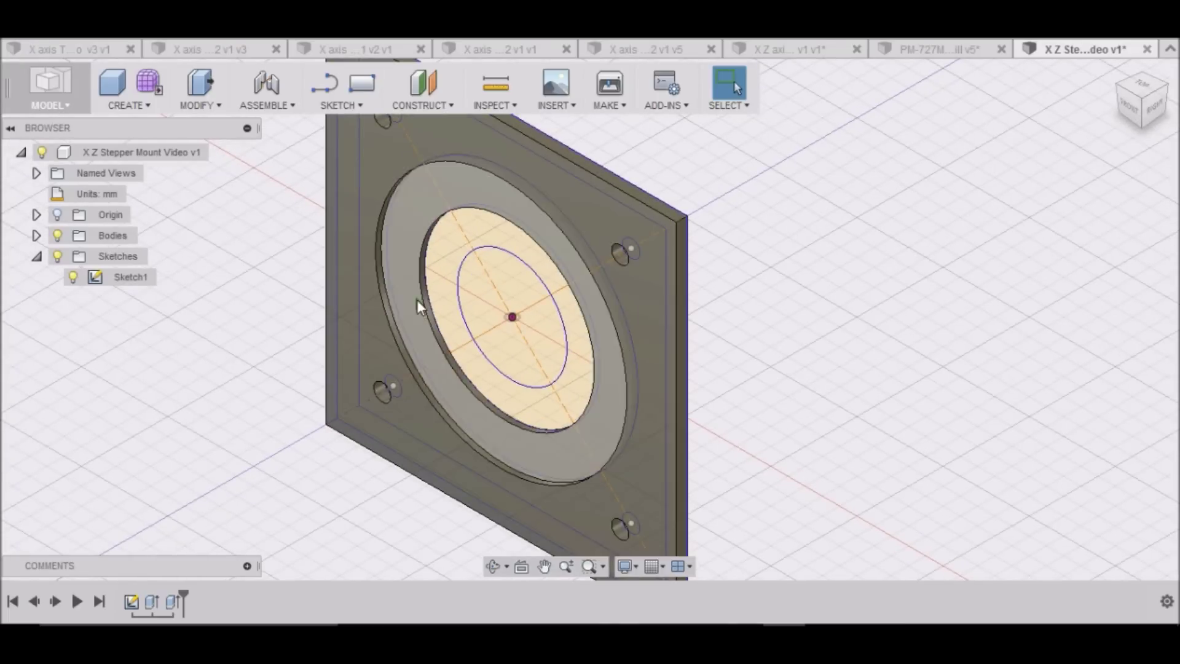
scroll(640, 437, down, 4)
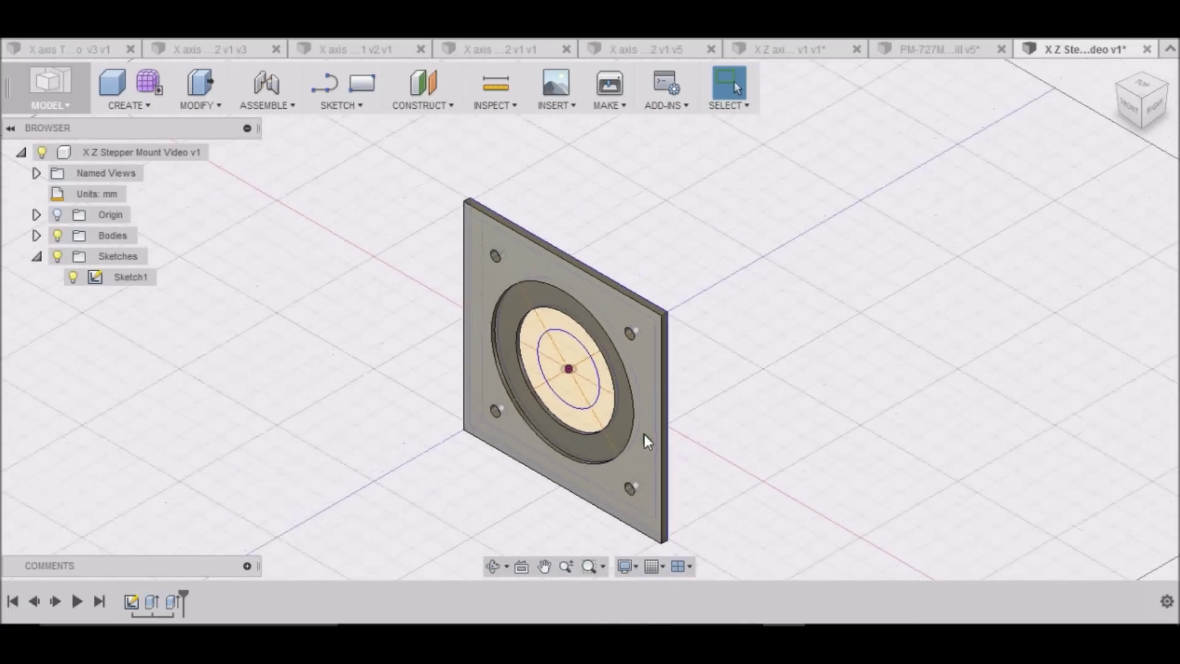
scroll(643, 434, up, 1)
drag(1144, 110, 900, 118)
scroll(571, 440, down, 2)
scroll(606, 444, up, 1)
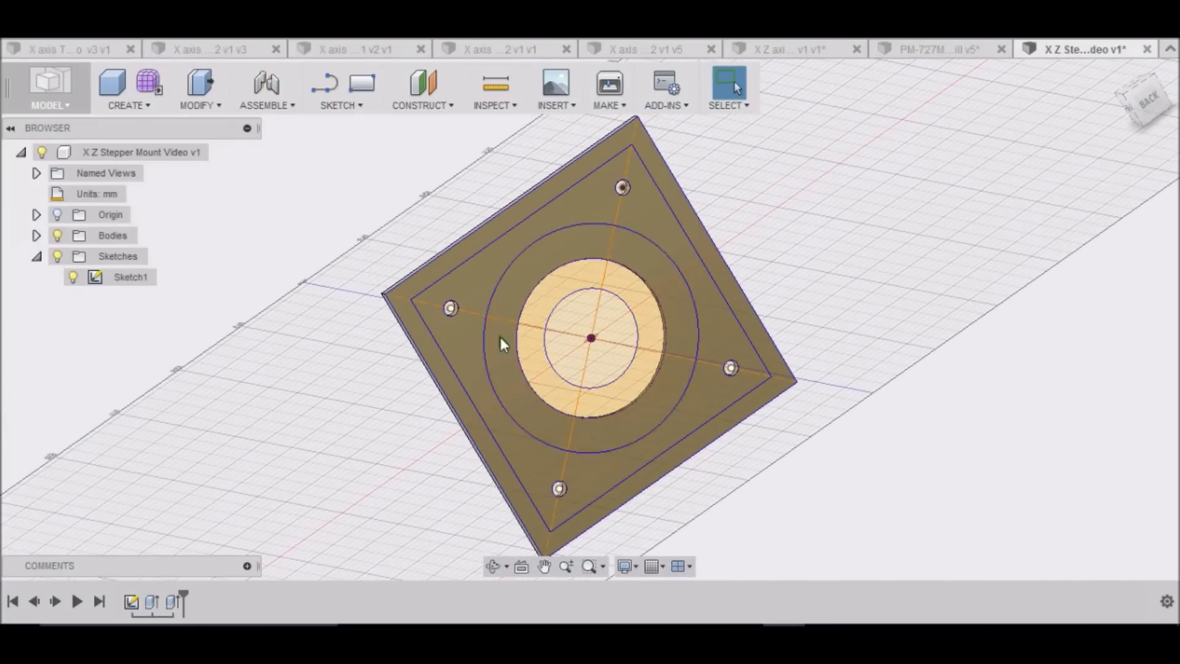
click(463, 288)
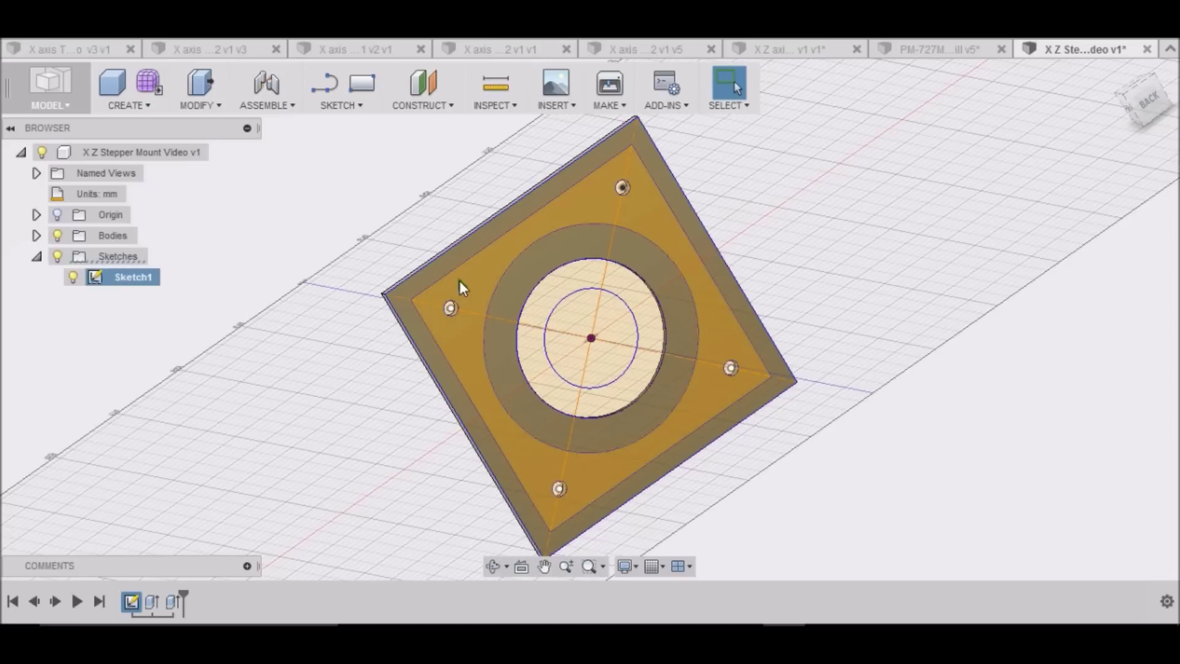
right_click(220, 108)
click(214, 109)
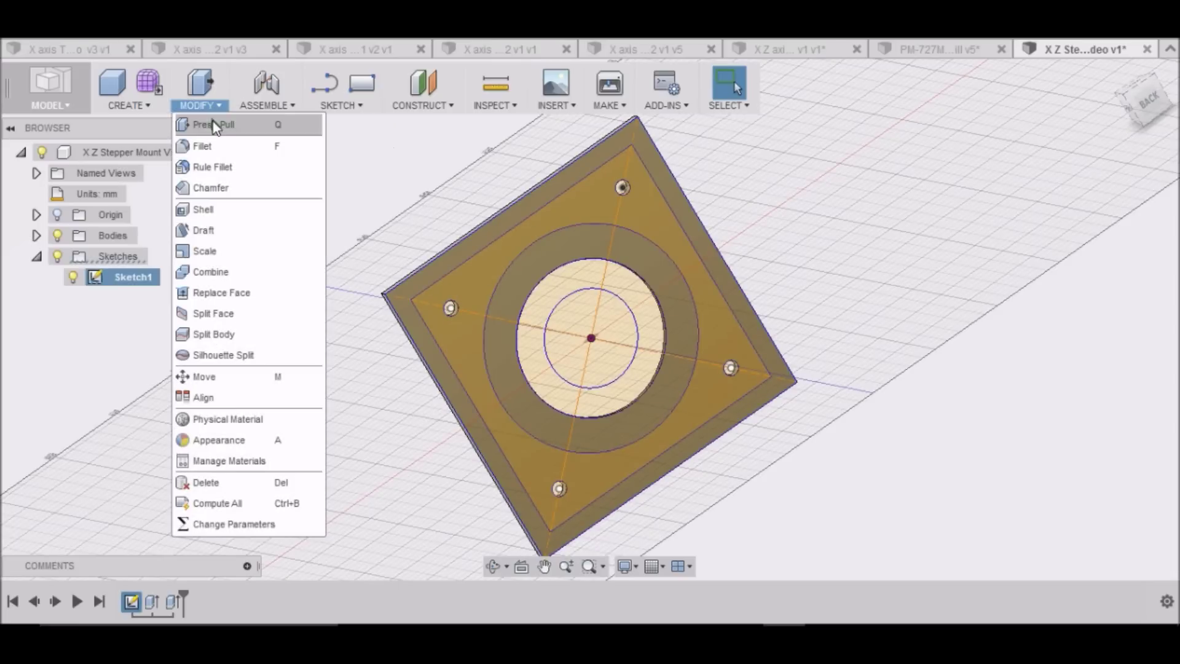
click(211, 124)
click(546, 289)
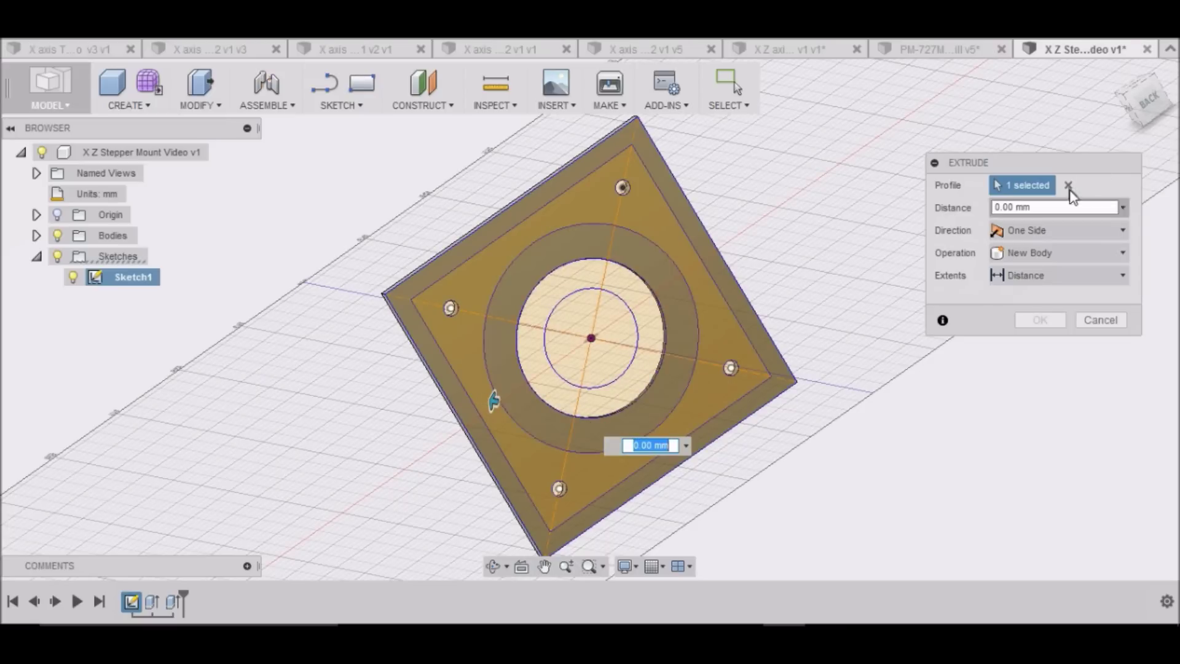
drag(1144, 103, 1159, 97)
click(1163, 92)
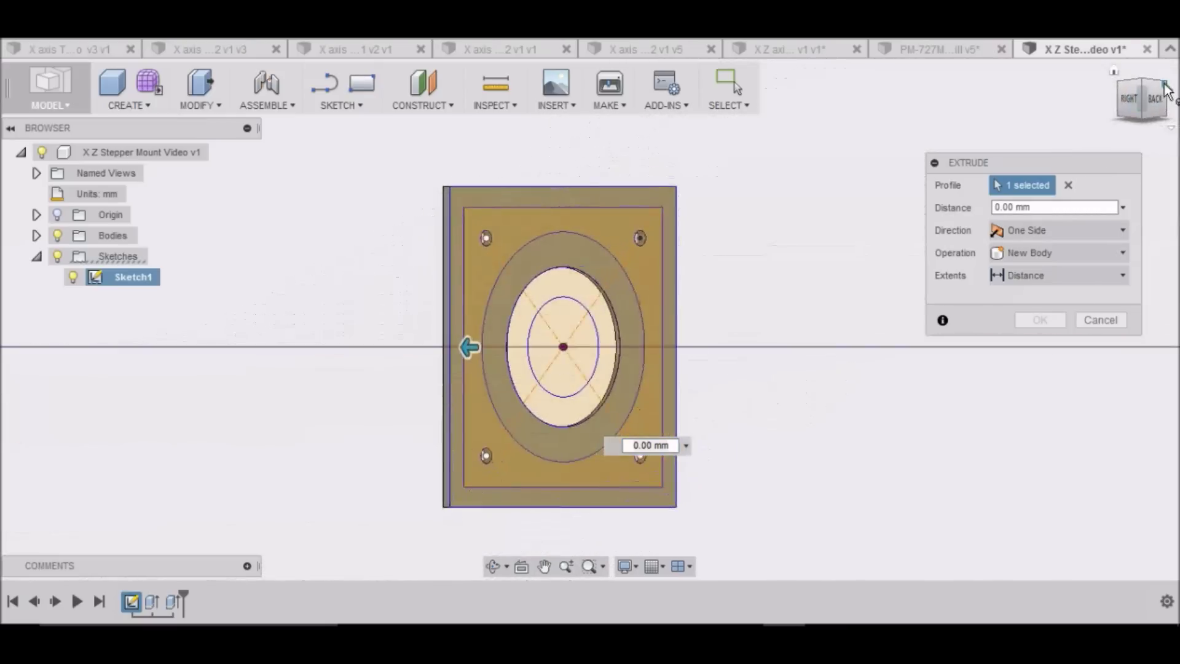
drag(1137, 102, 1129, 142)
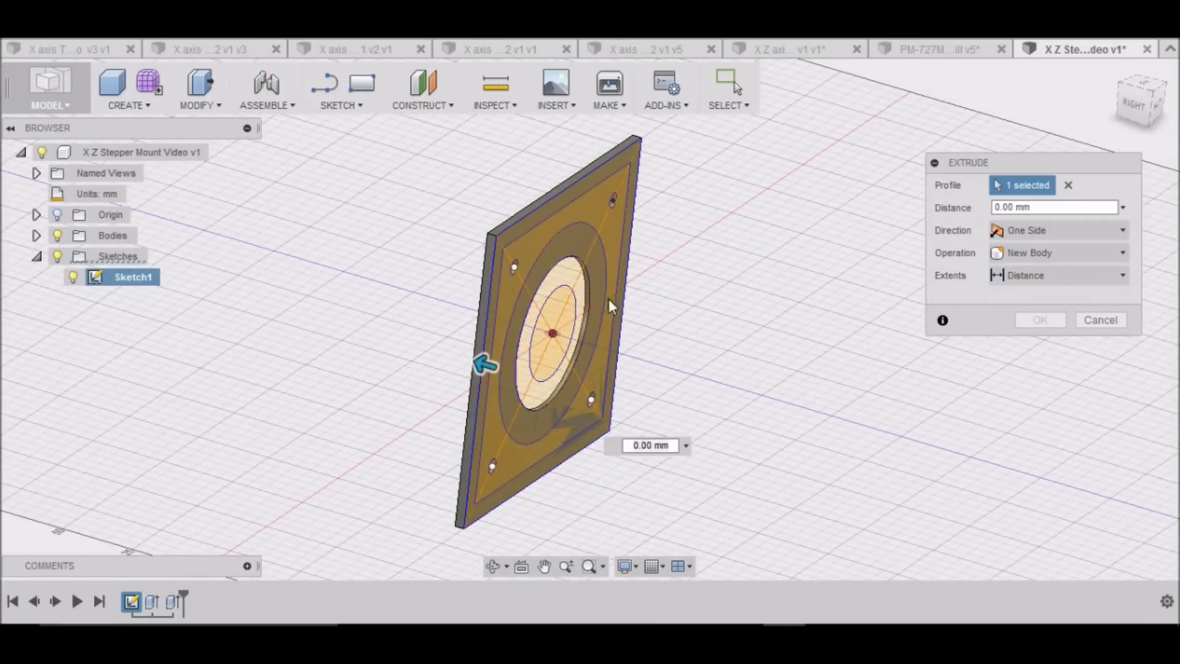
click(995, 208)
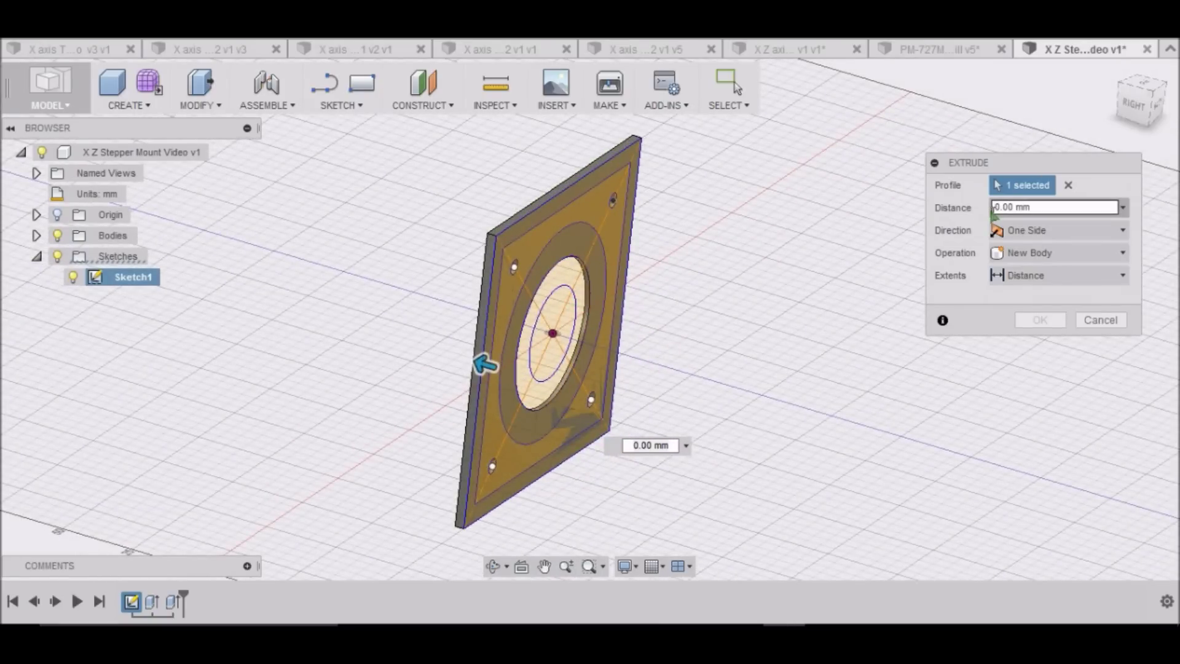
text(-)
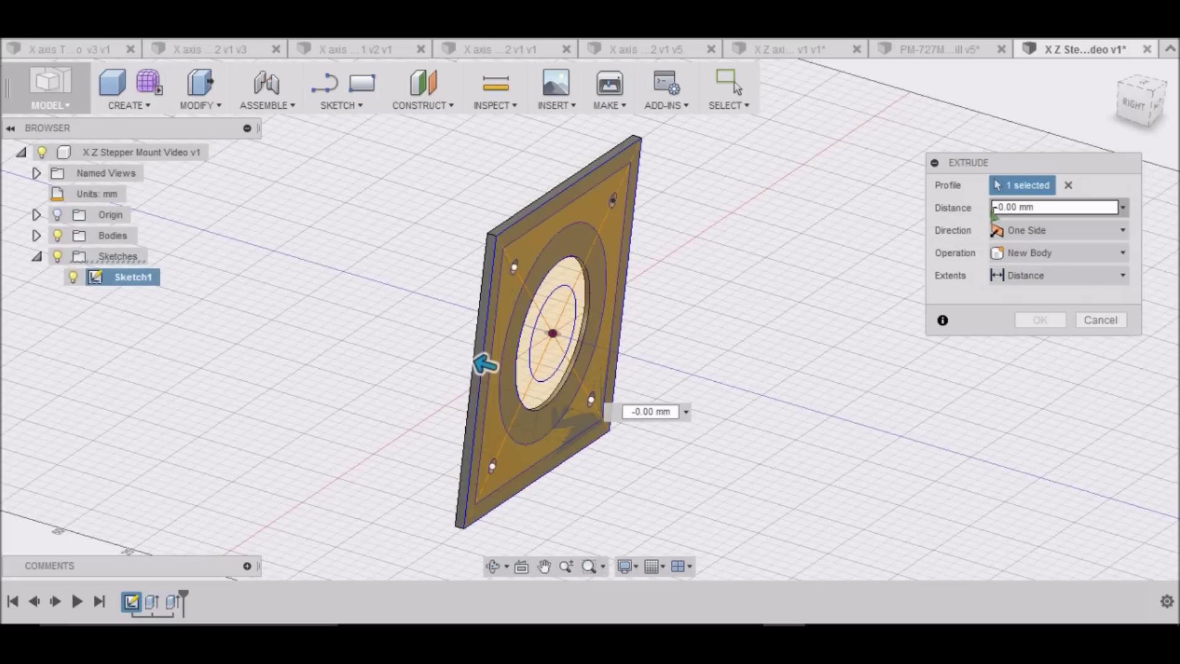
text(9)
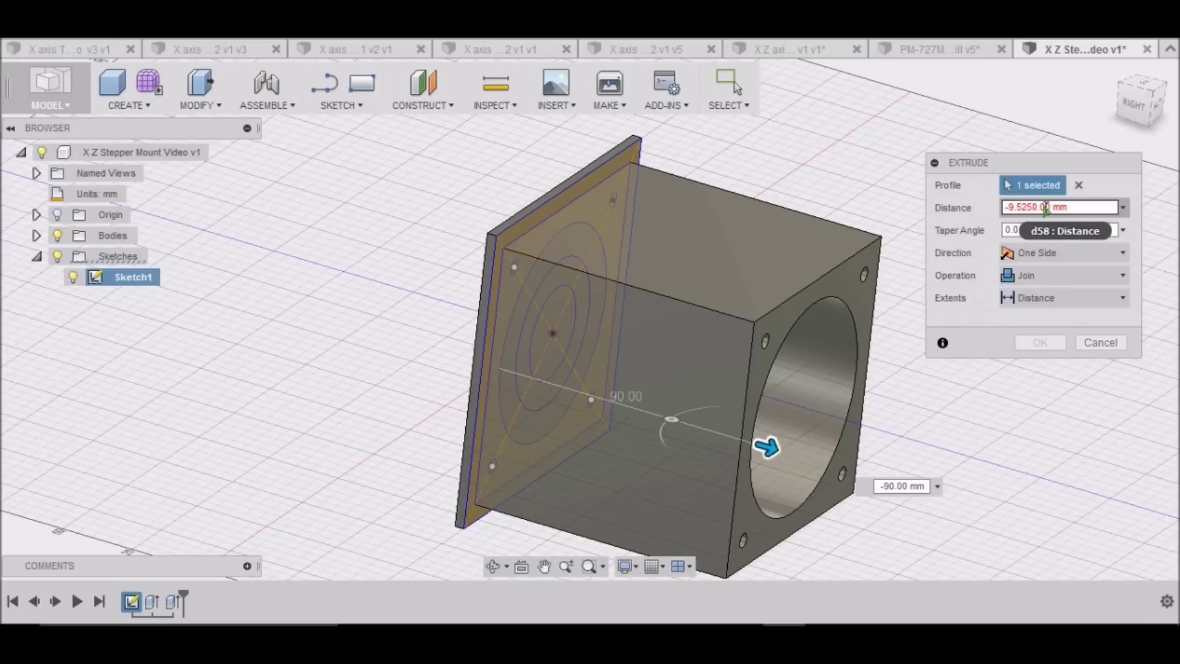
key(BackSpace)
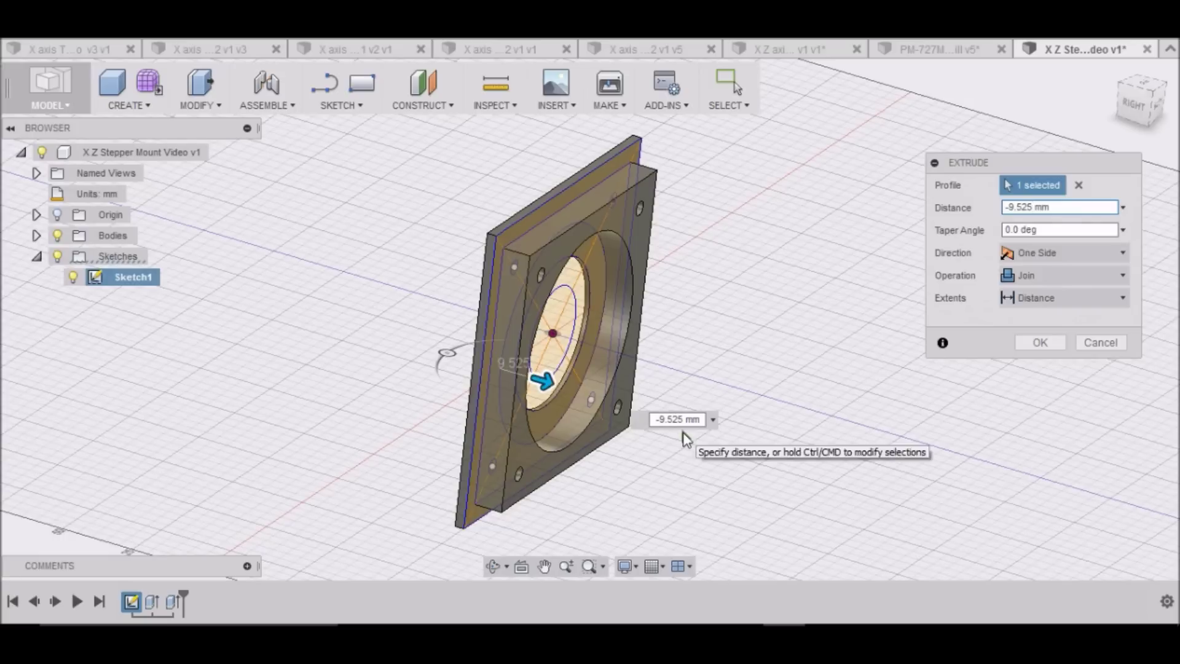
click(1051, 341)
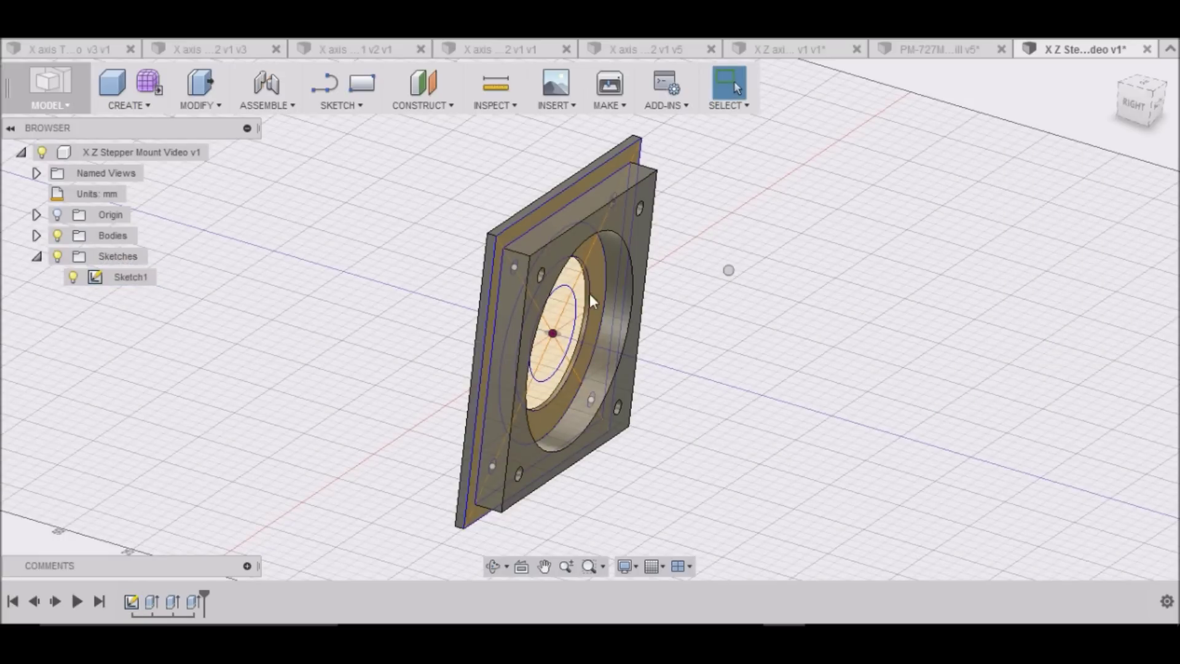
Extrude the ring inside the 73.03 mm circle by -3.175 mm on the back, joined to the body
right_click(708, 274)
click(768, 255)
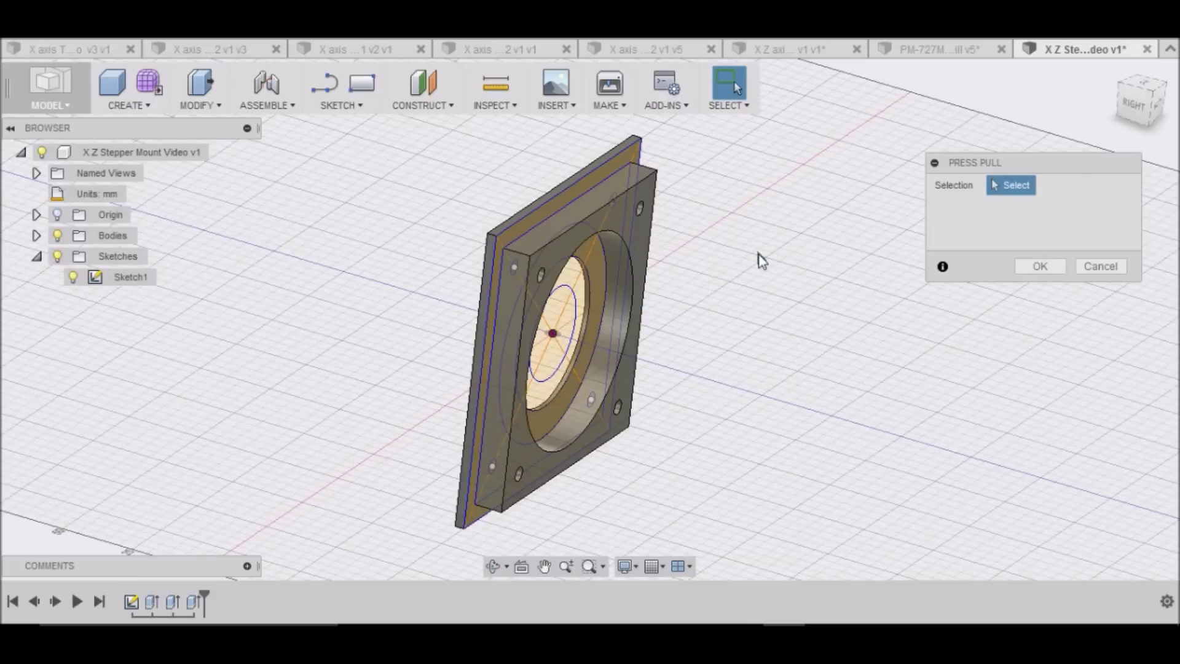
click(599, 287)
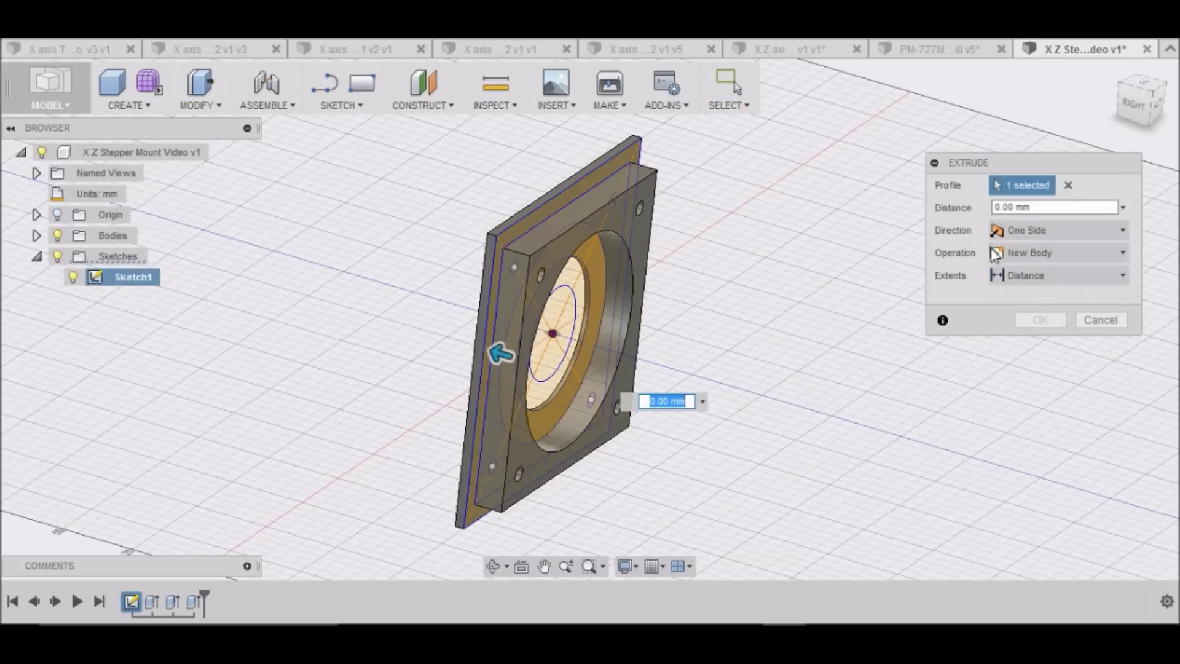
drag(999, 208, 1139, 215)
text(-000\)
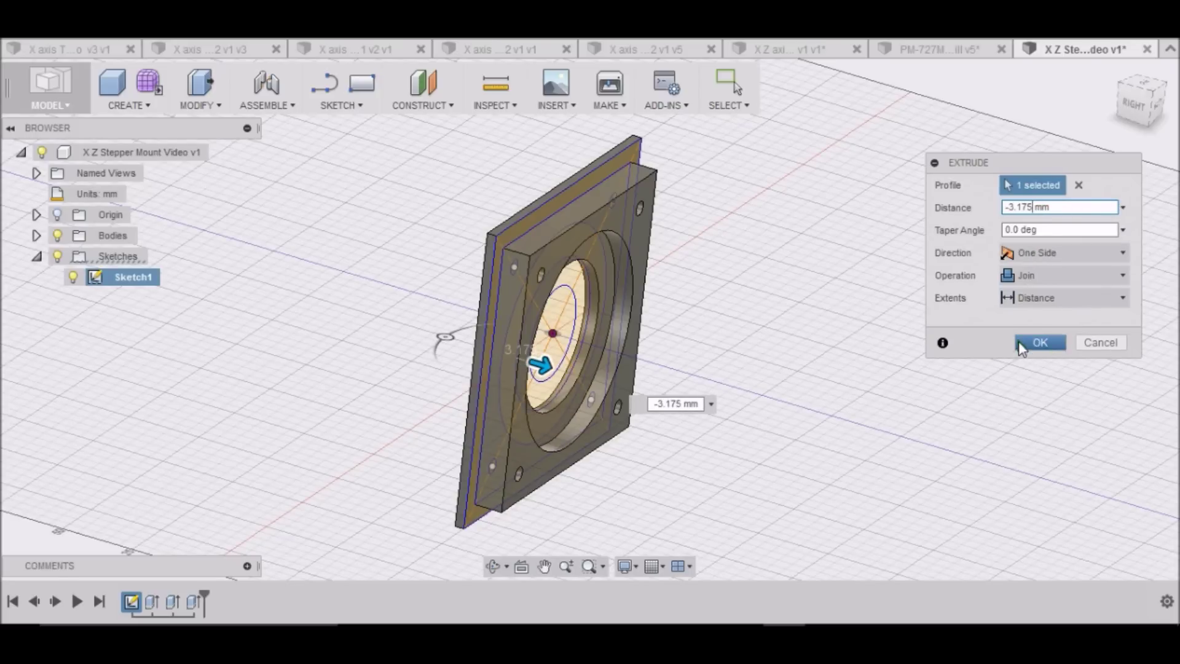
click(1039, 342)
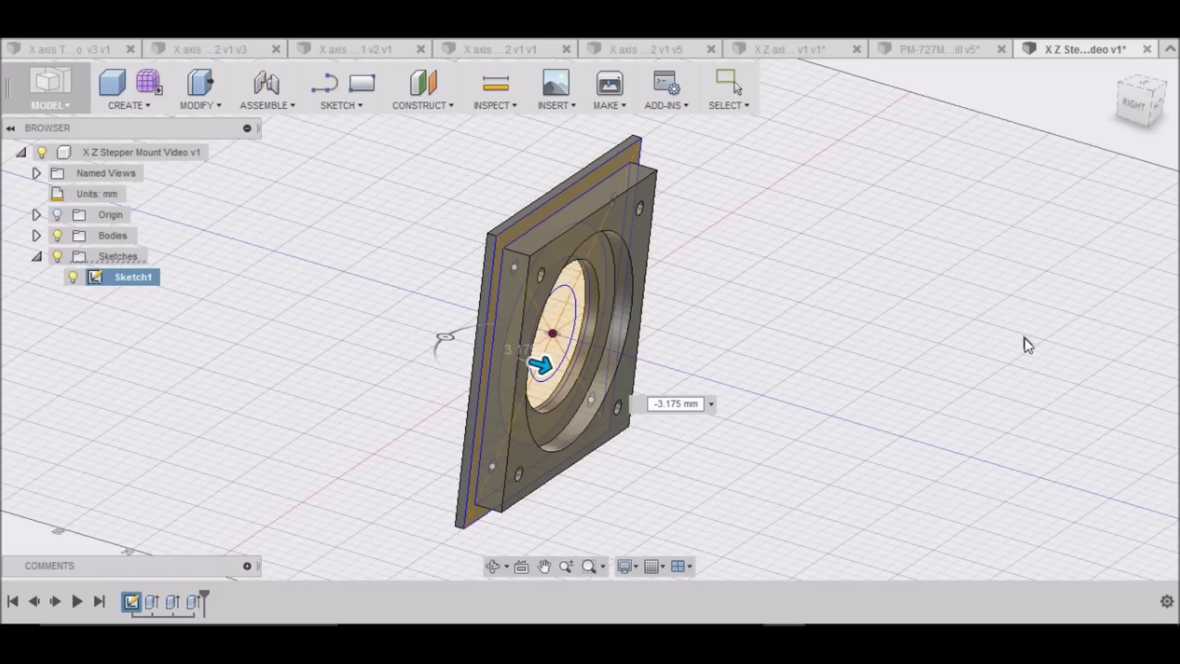
right_click(583, 294)
click(624, 268)
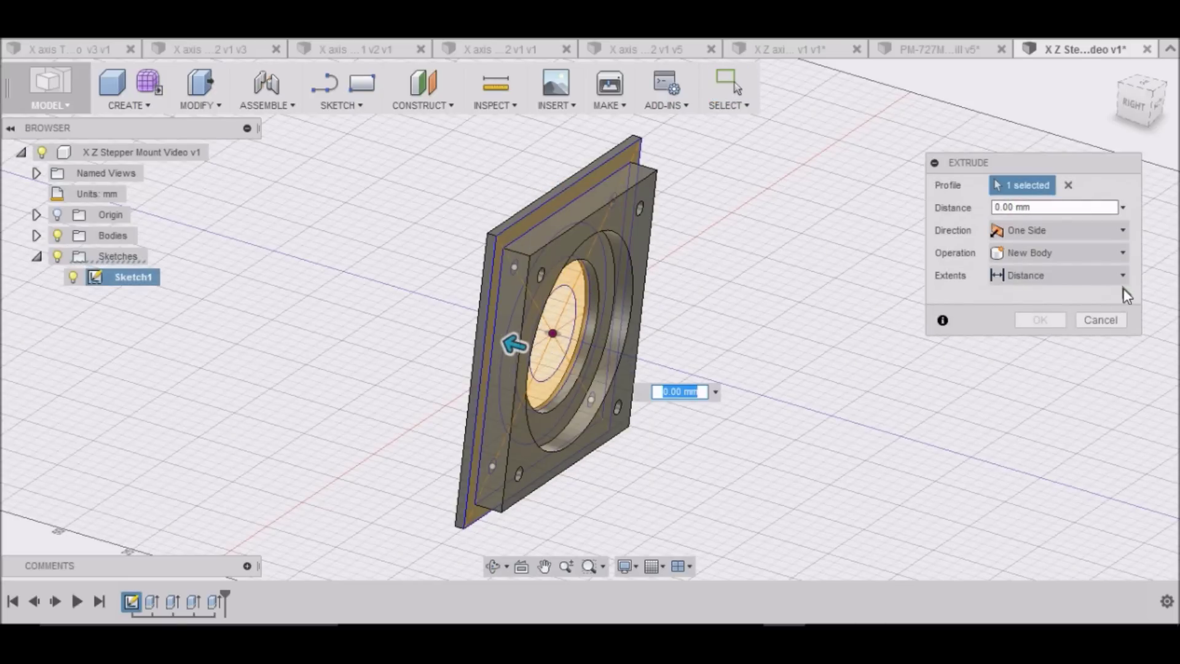
click(1110, 320)
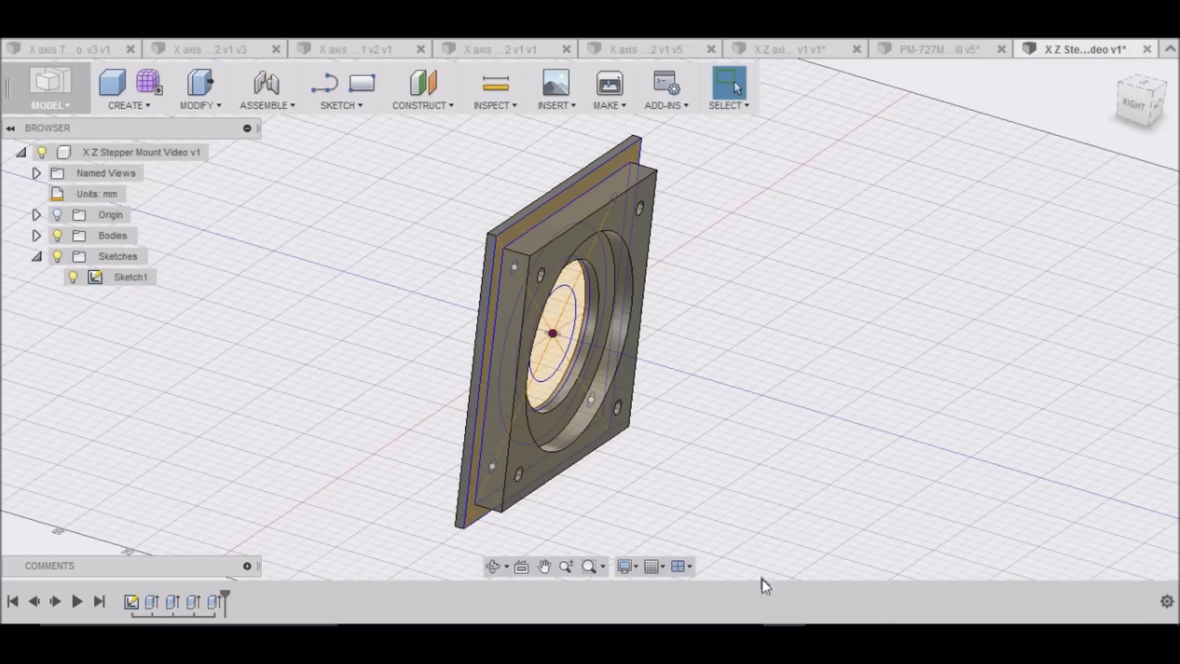
Edit the last rear ring extrusion so its profile includes both rings between the 73.03 mm circle and the center hole
right_click(208, 602)
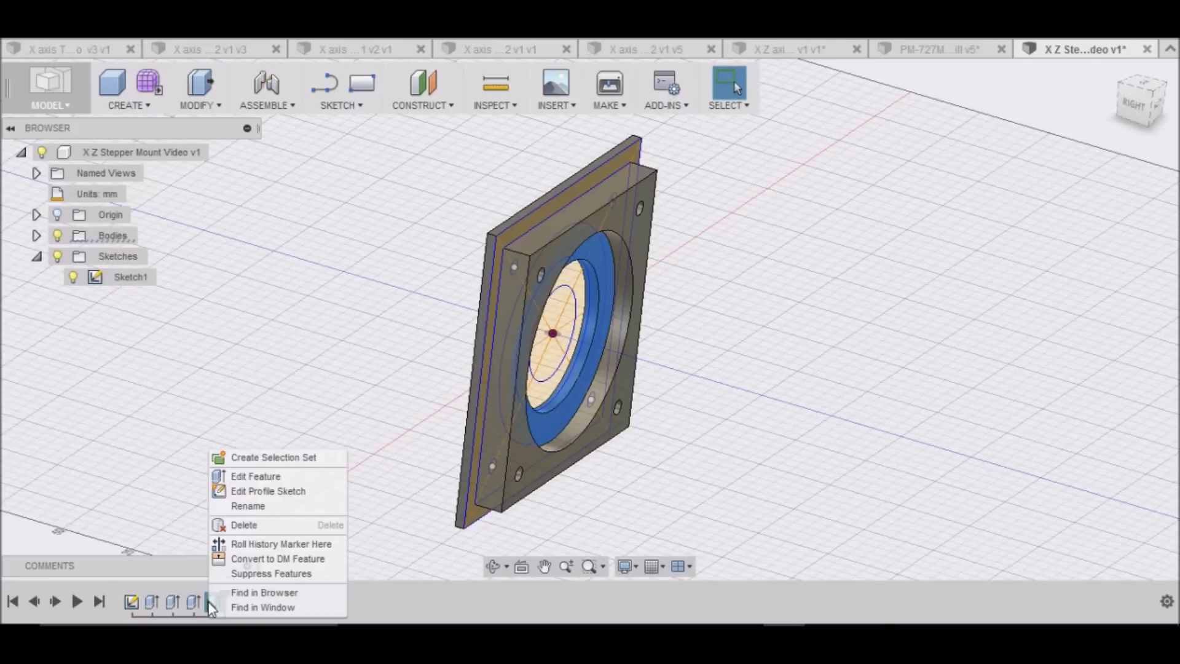
click(227, 477)
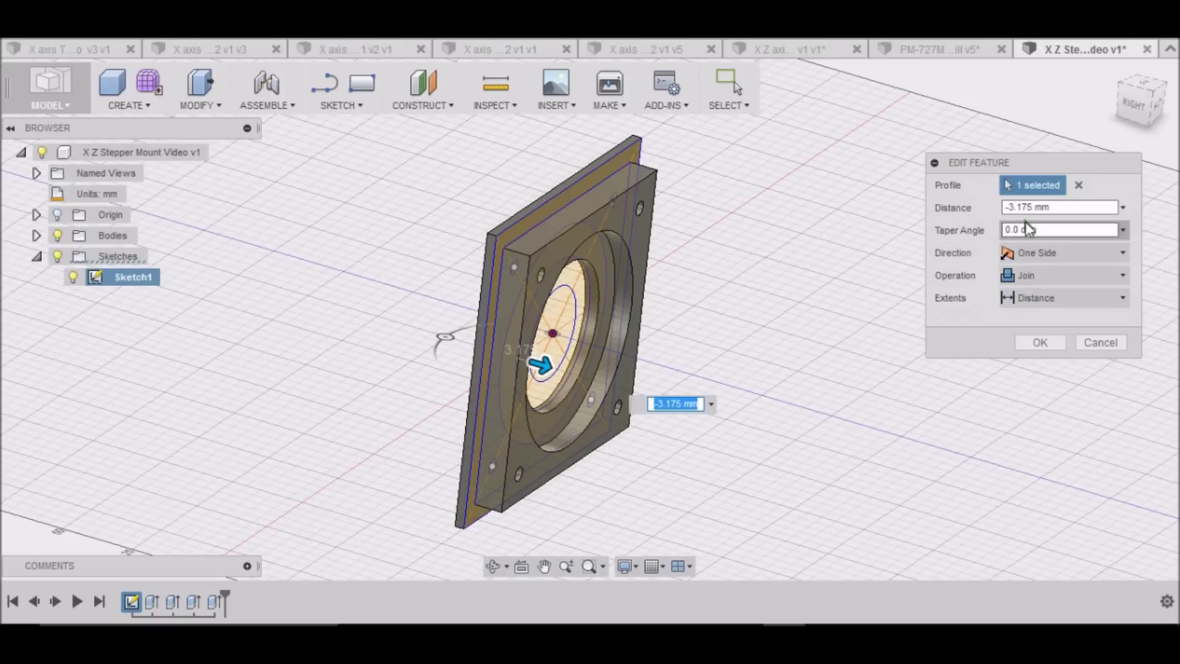
click(1078, 185)
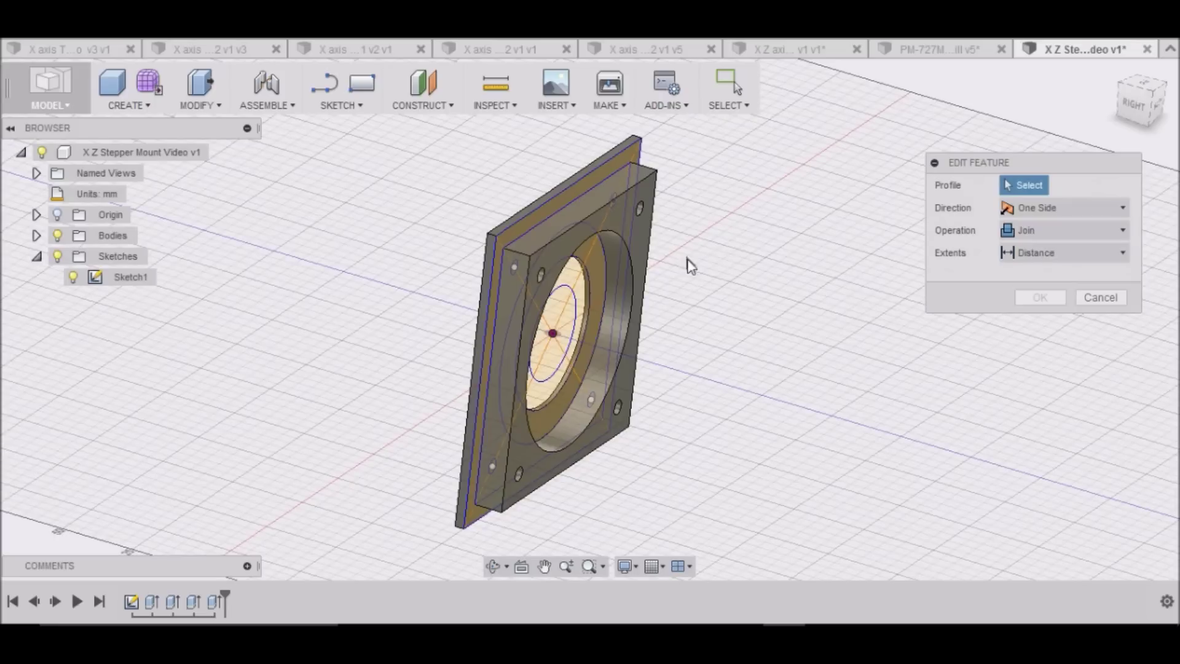
click(598, 288)
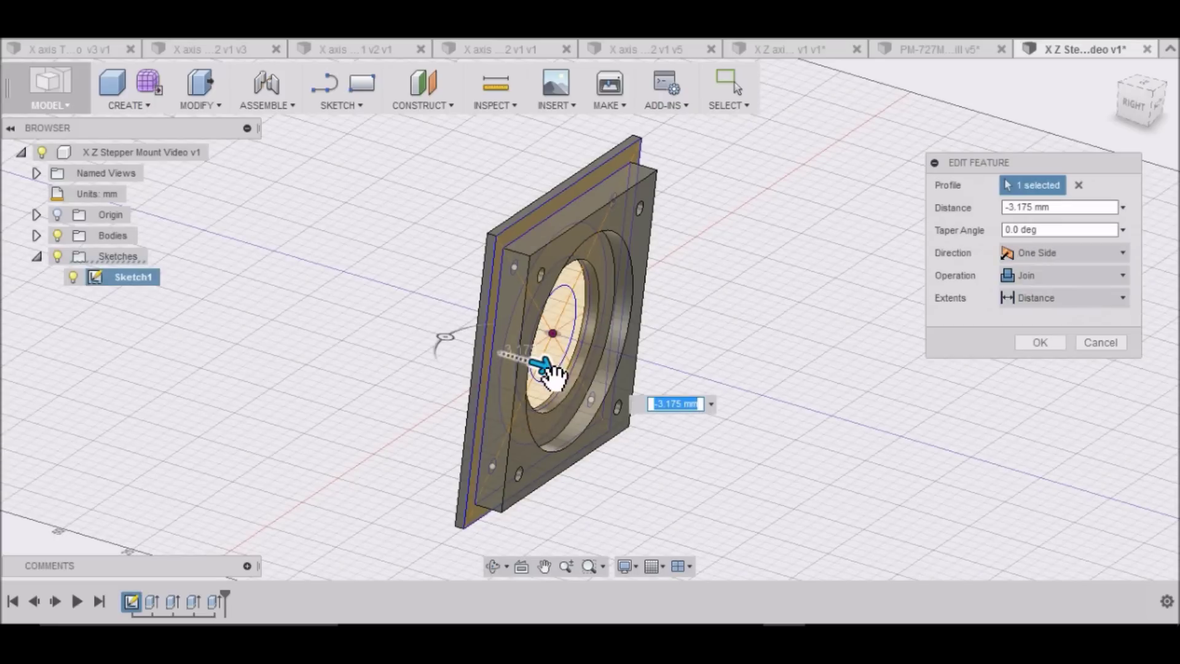
click(1079, 185)
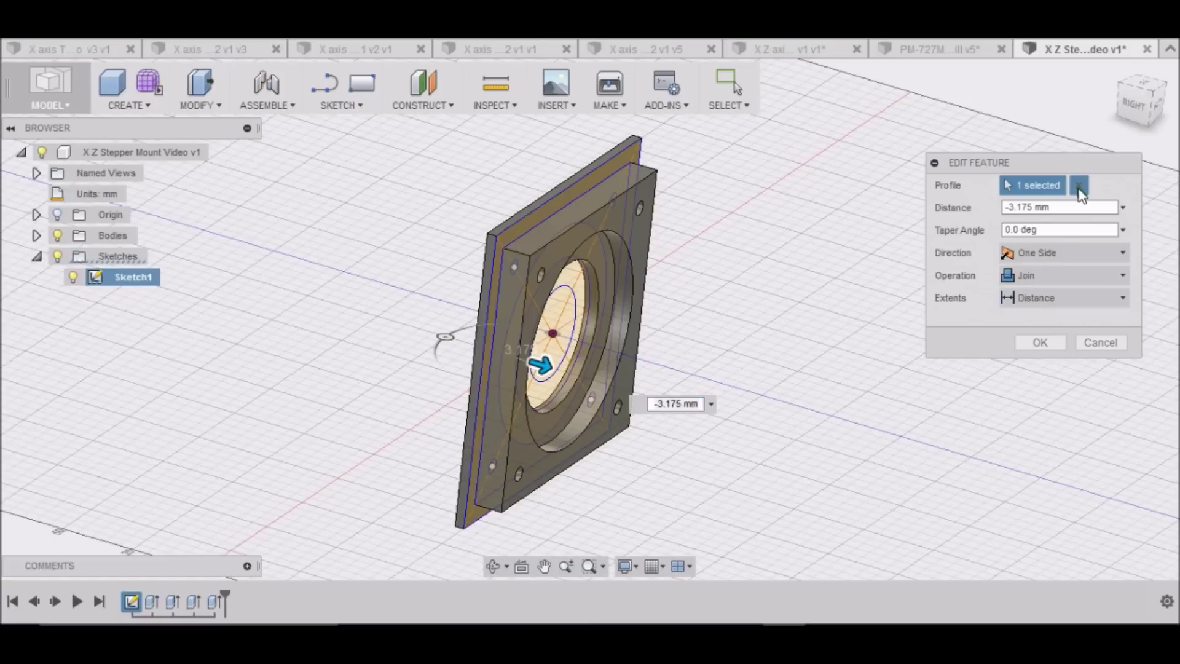
click(585, 301)
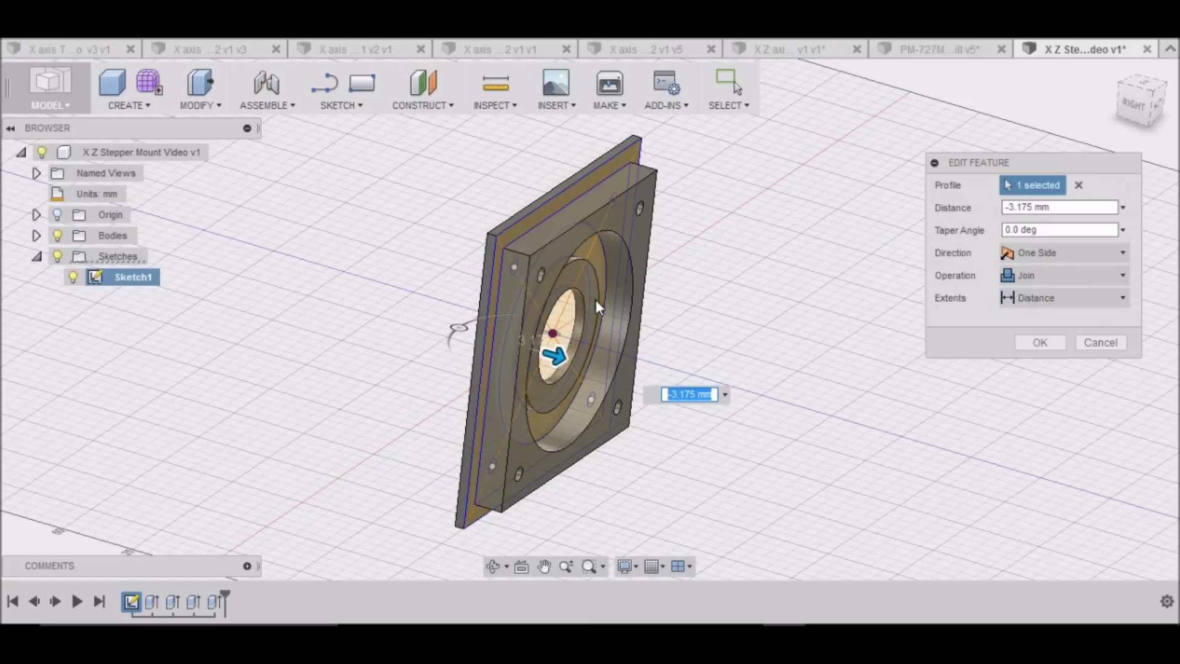
click(601, 268)
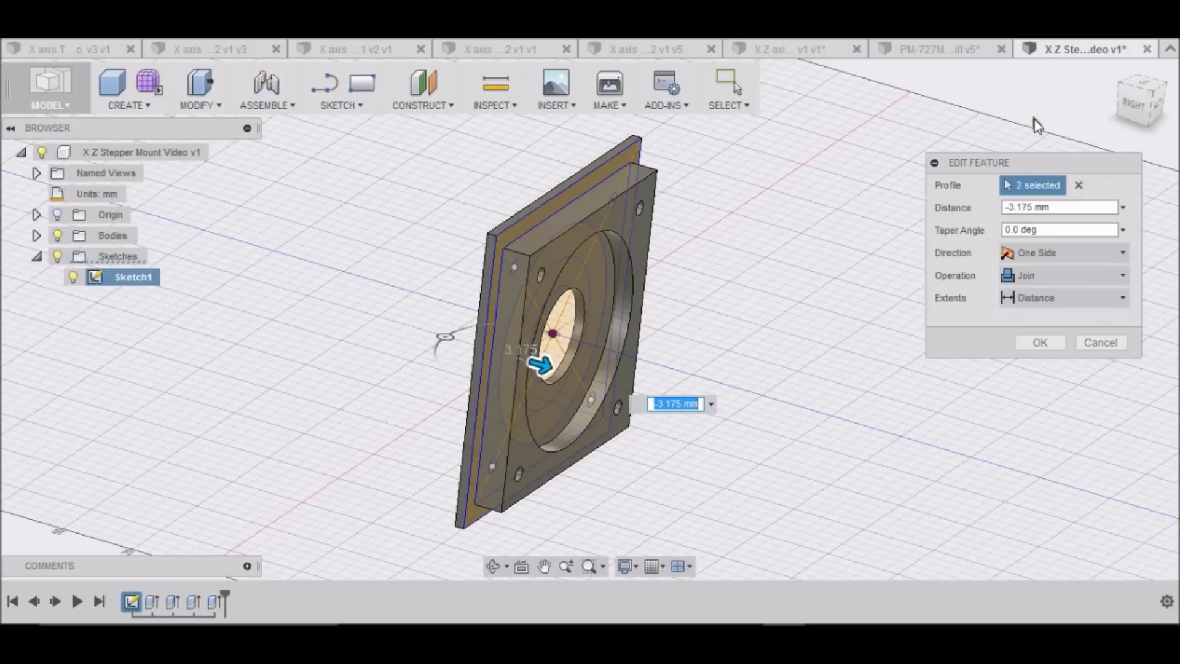
click(1135, 95)
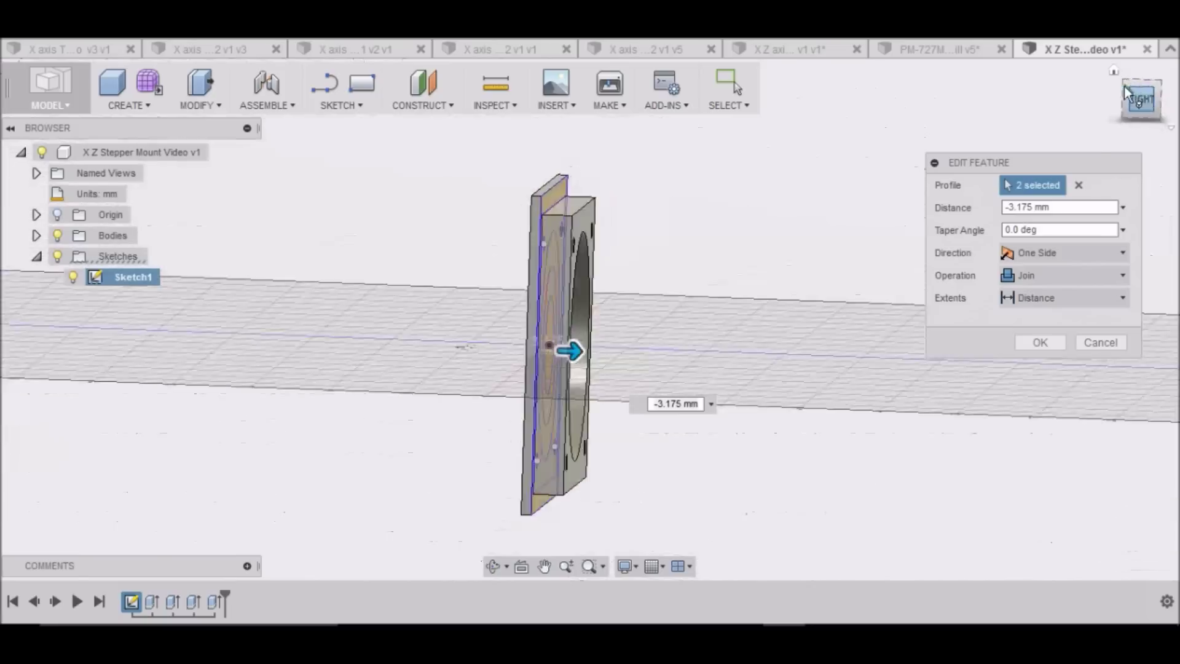
click(1115, 98)
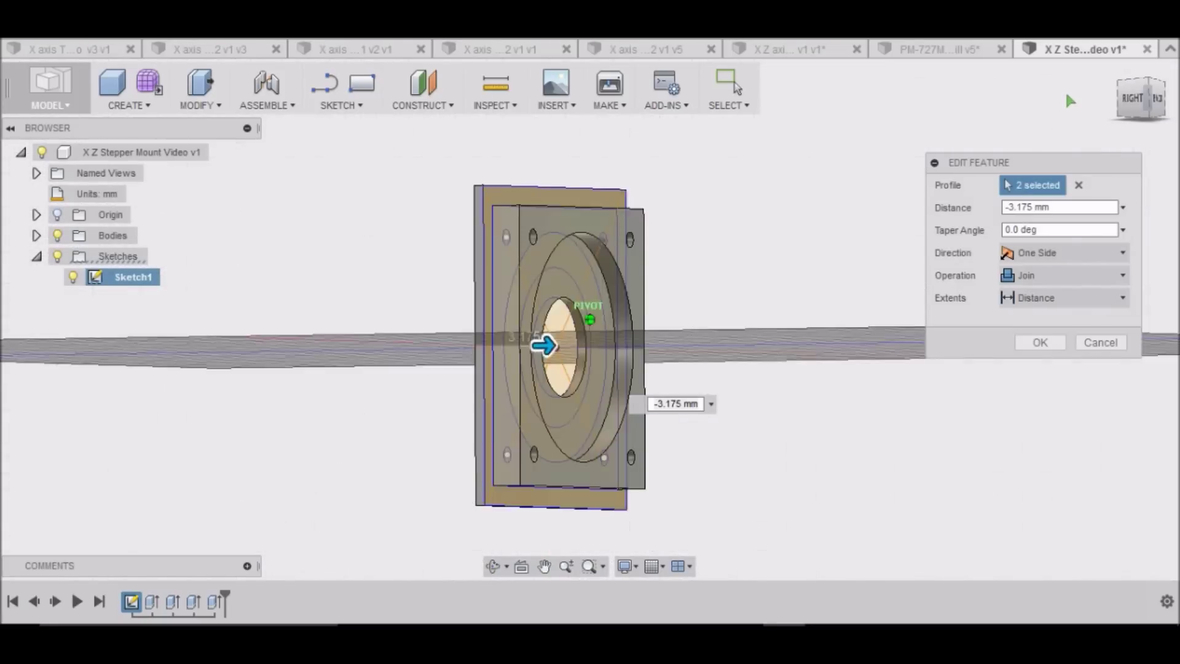
shift+middle_drag(968, 115, 1033, 153)
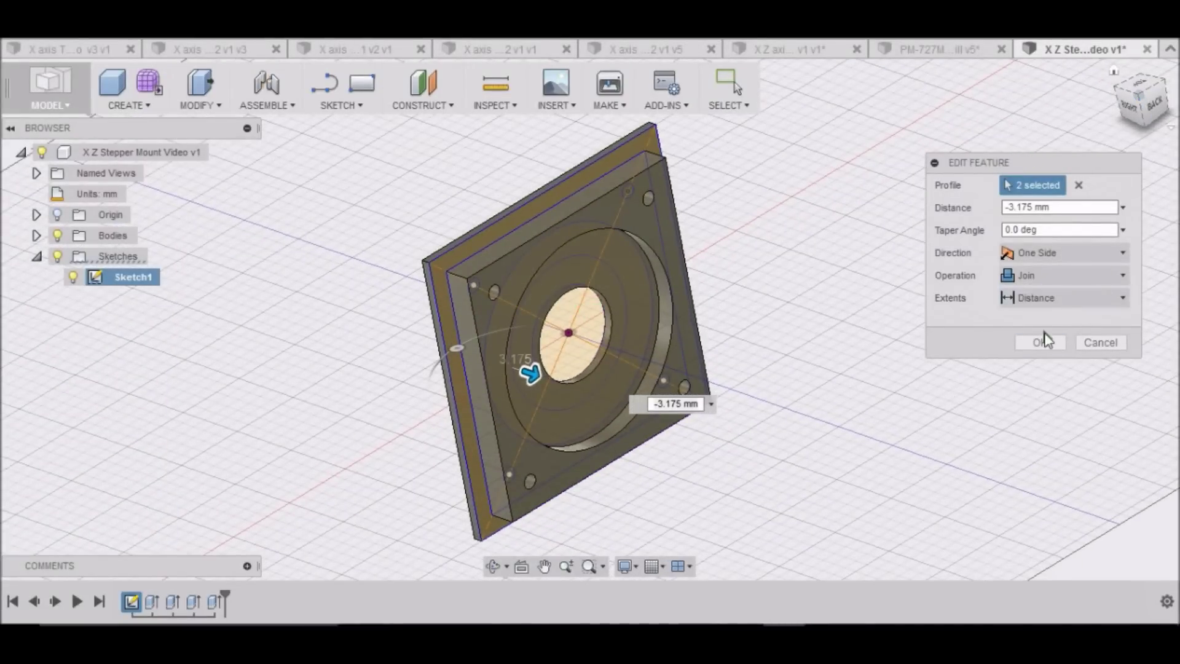
click(1039, 342)
Hide Sketch1 so only the solid body of the mount is displayed
click(1117, 72)
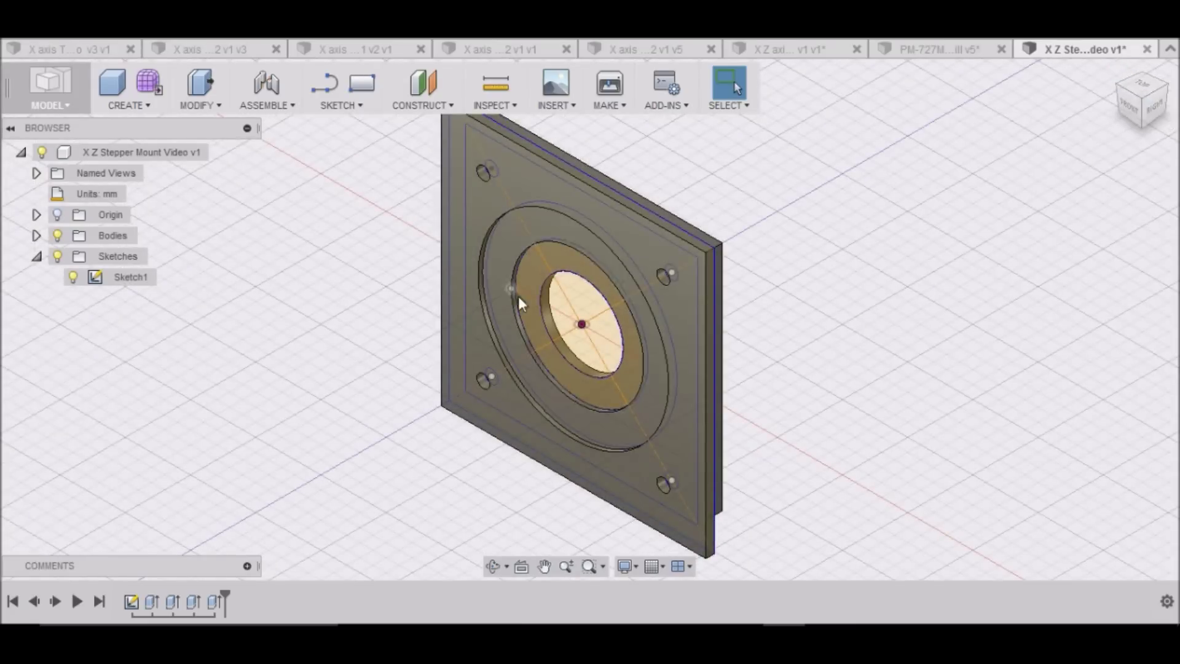
click(73, 277)
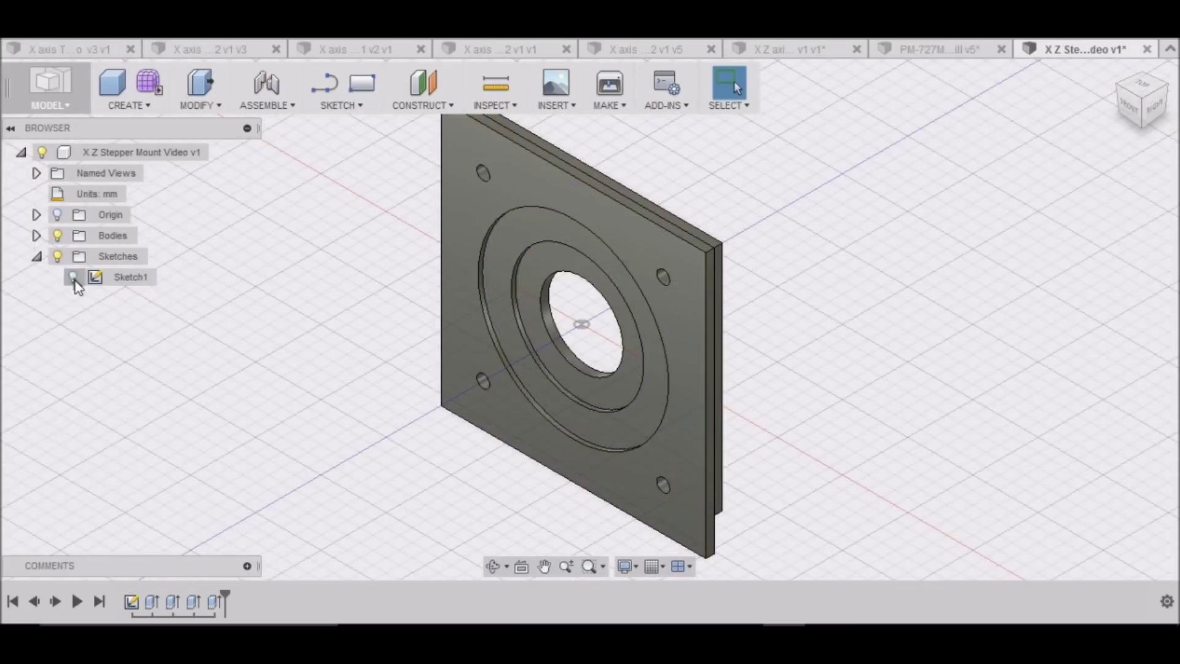
scroll(439, 415, down, 2)
scroll(439, 416, up, 2)
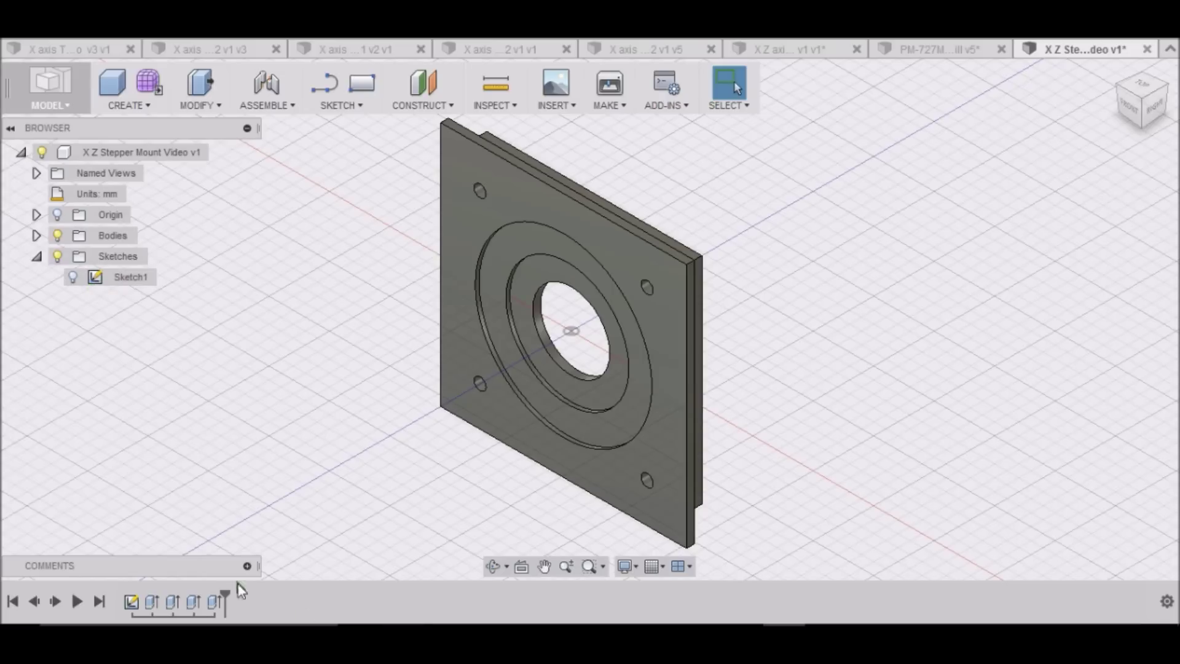
Edit the 1.575 mm ring extrusion to add the inner ring around the center hole to its profile
right_click(175, 601)
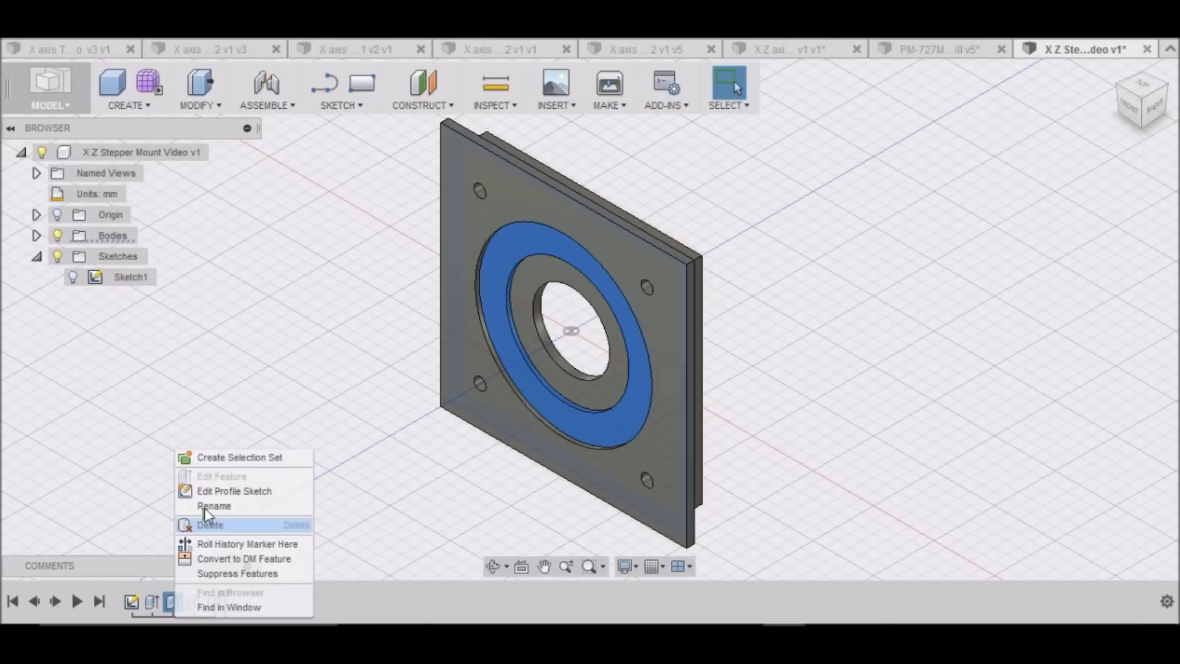
click(172, 599)
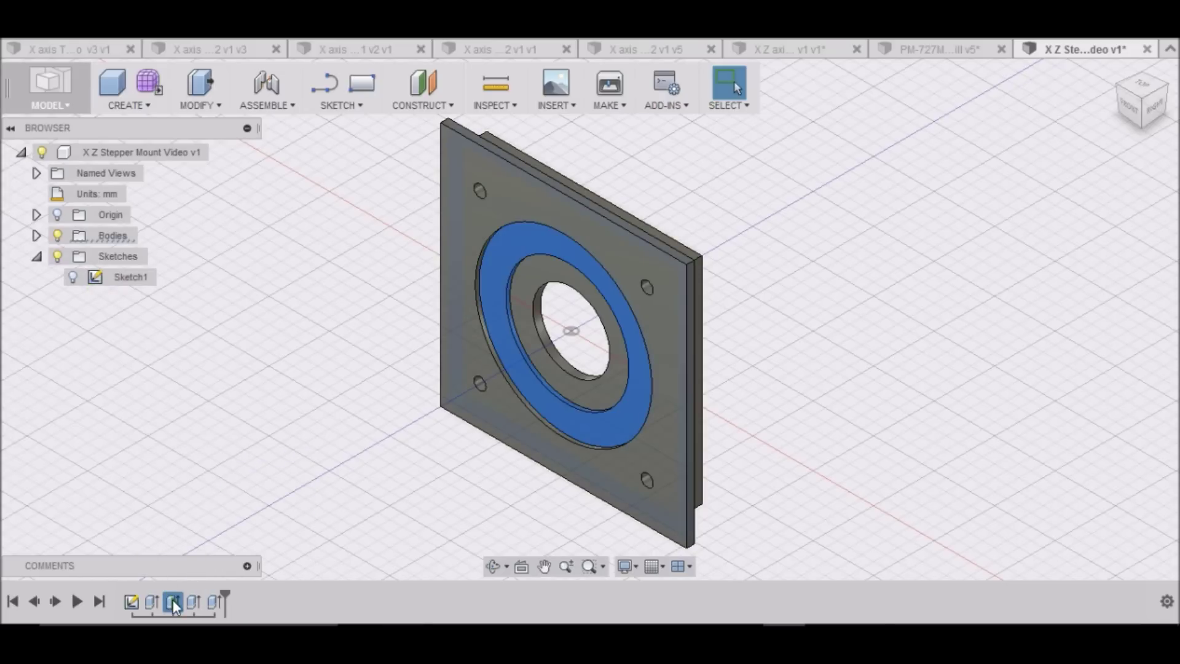
right_click(172, 599)
click(219, 477)
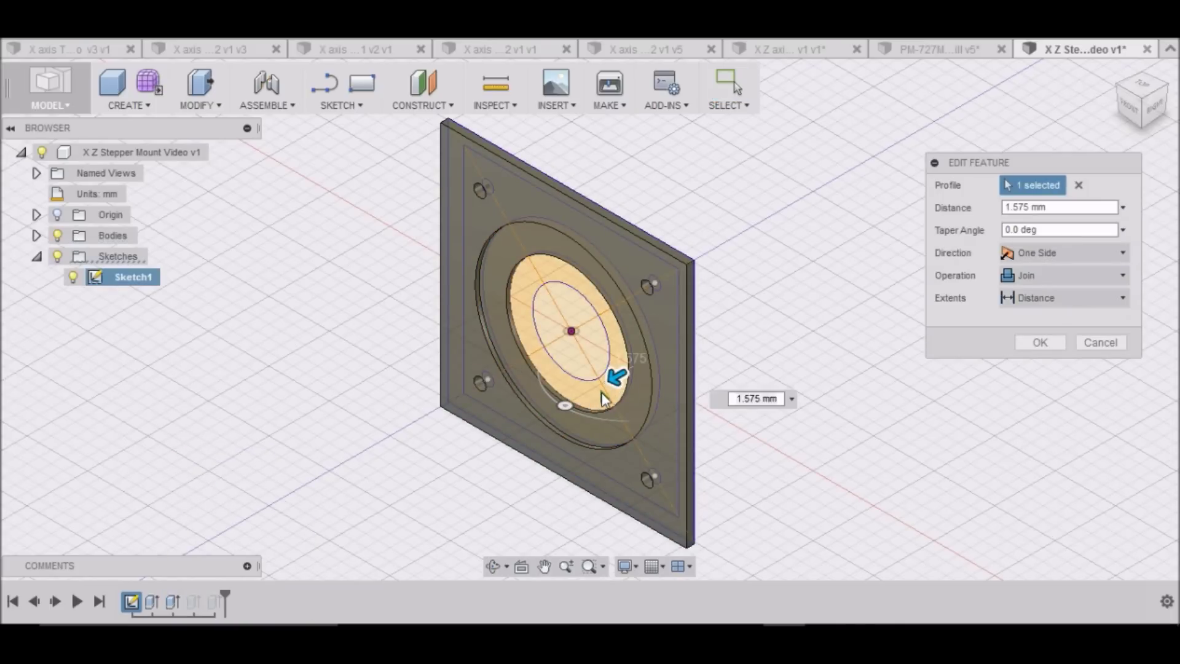
ctrl+click(600, 392)
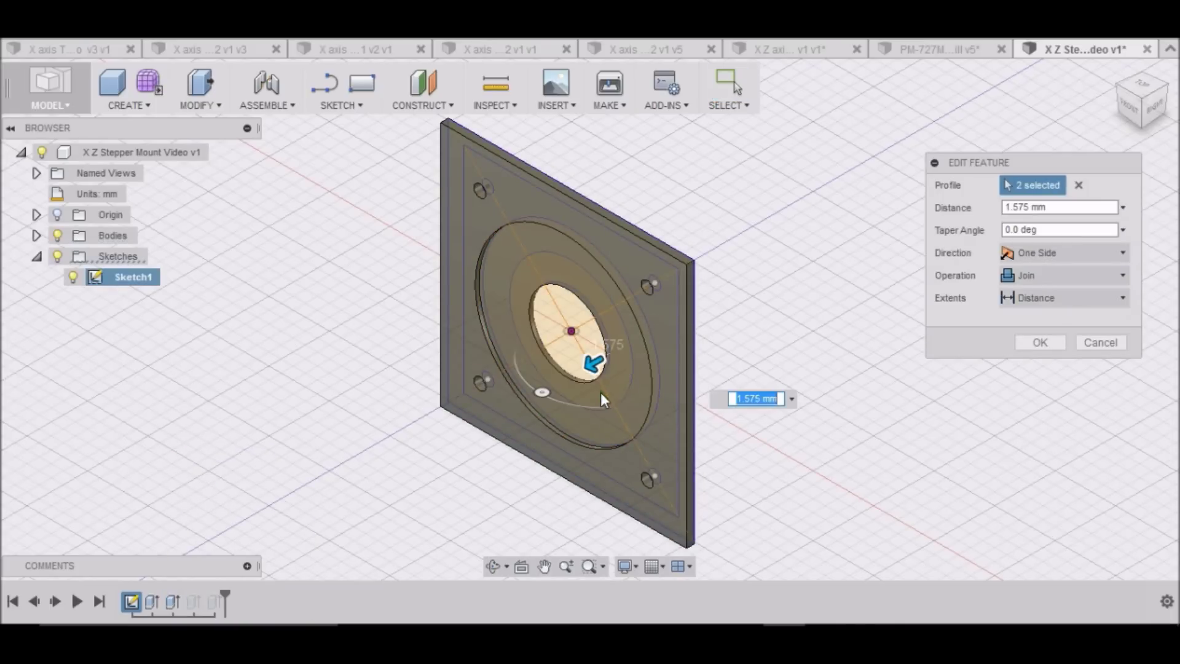
click(1042, 343)
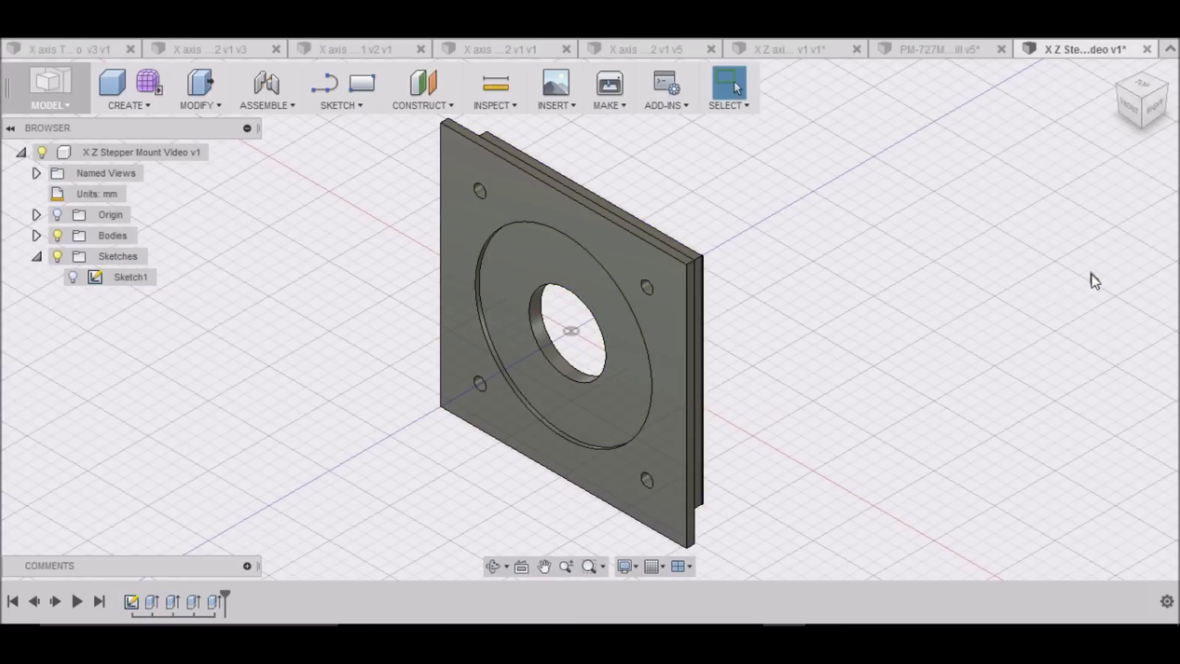
Save the stepper mount design as a new version with the default version description
shift+middle_drag(1152, 139, 1099, 105)
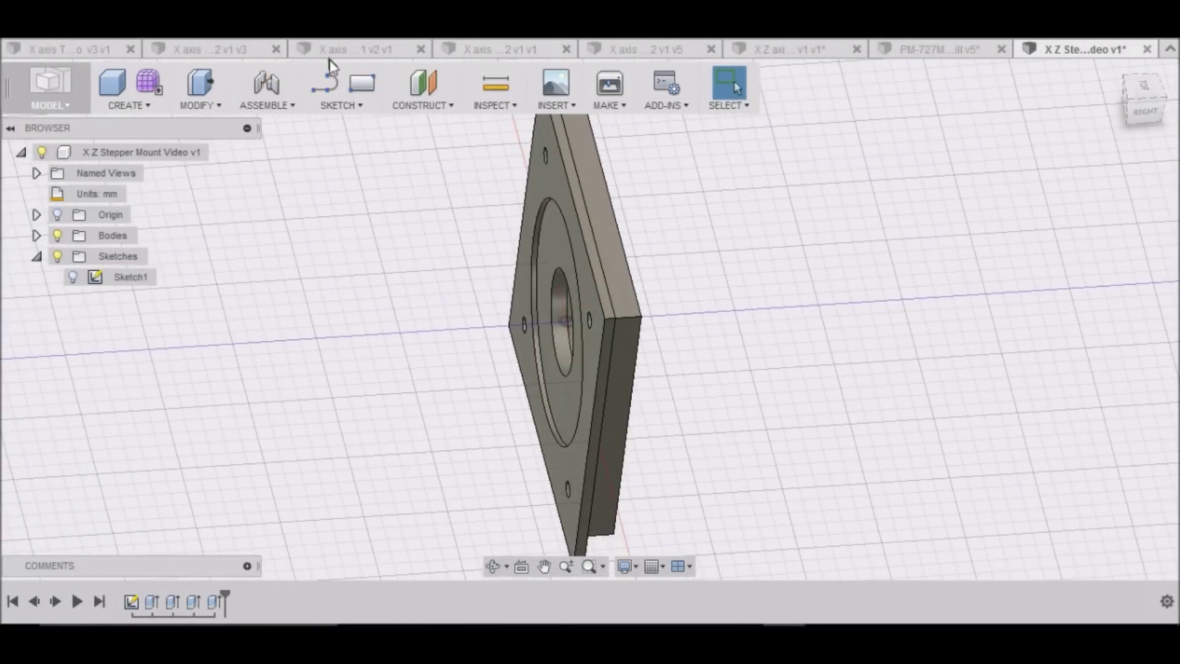
click(77, 36)
click(587, 330)
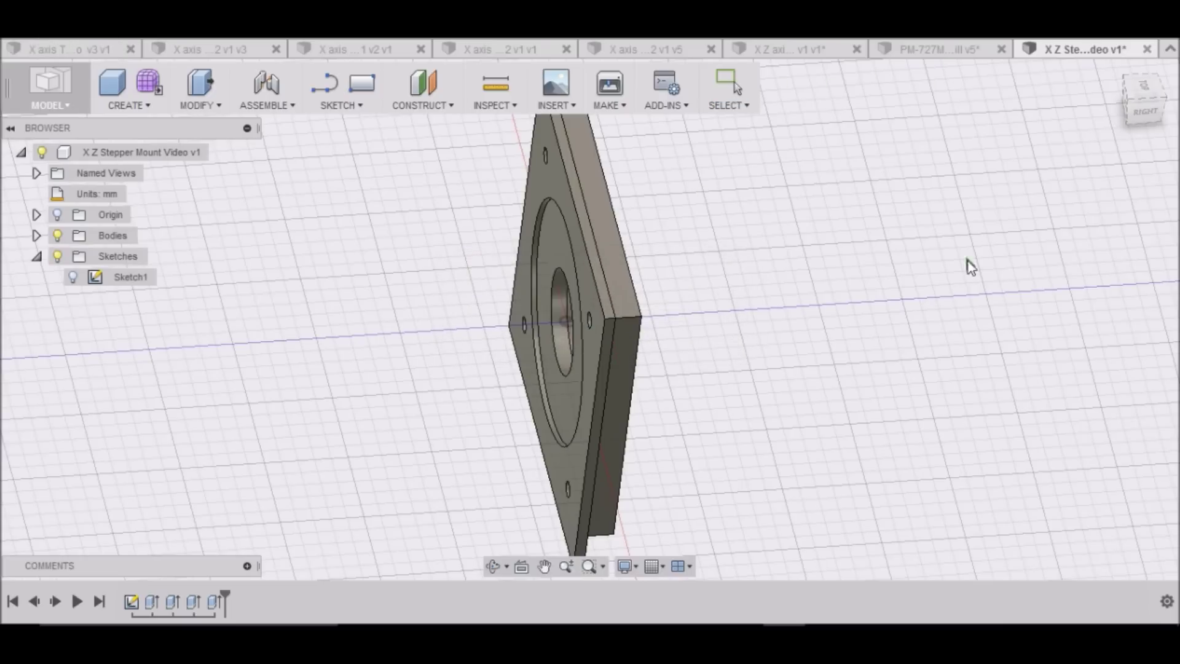
Edit the -9.525 mm rear boss extrusion to add the ring between the 73.03 mm circle and the next smaller circle
click(1116, 72)
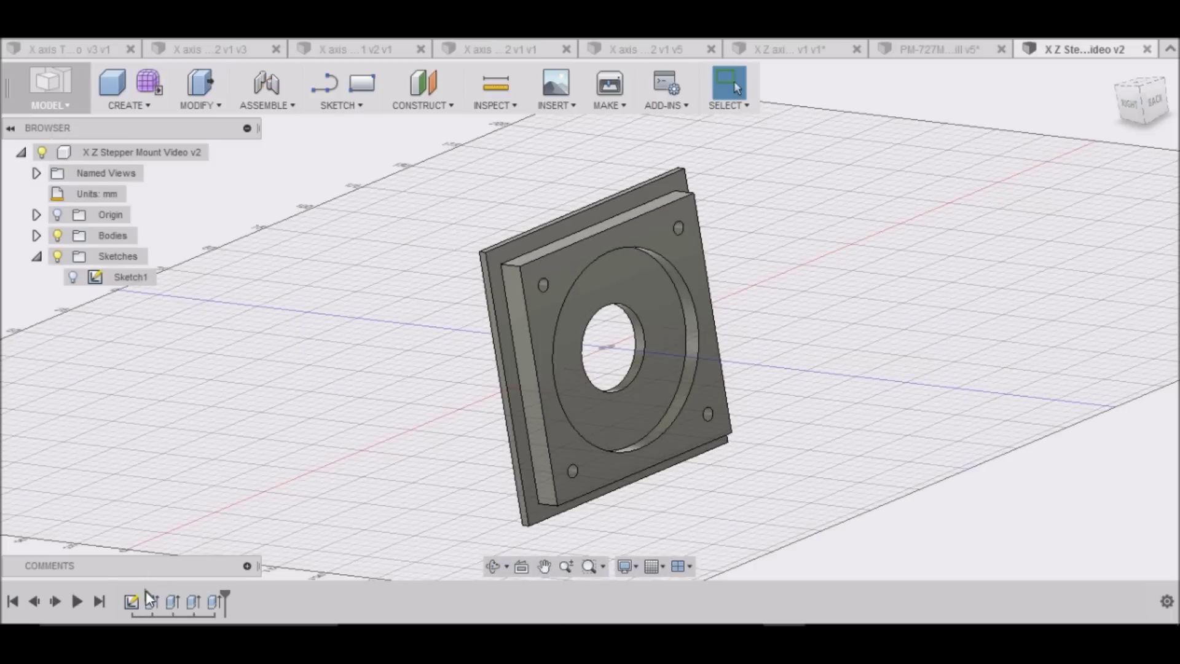
click(187, 602)
right_click(189, 603)
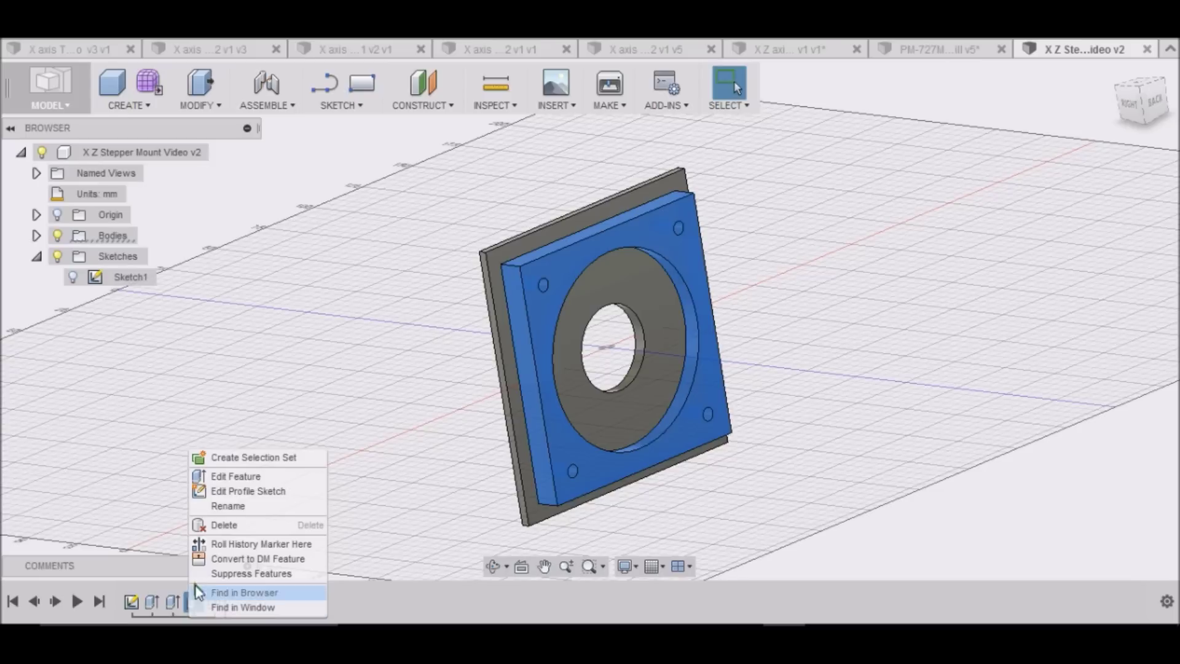
click(237, 477)
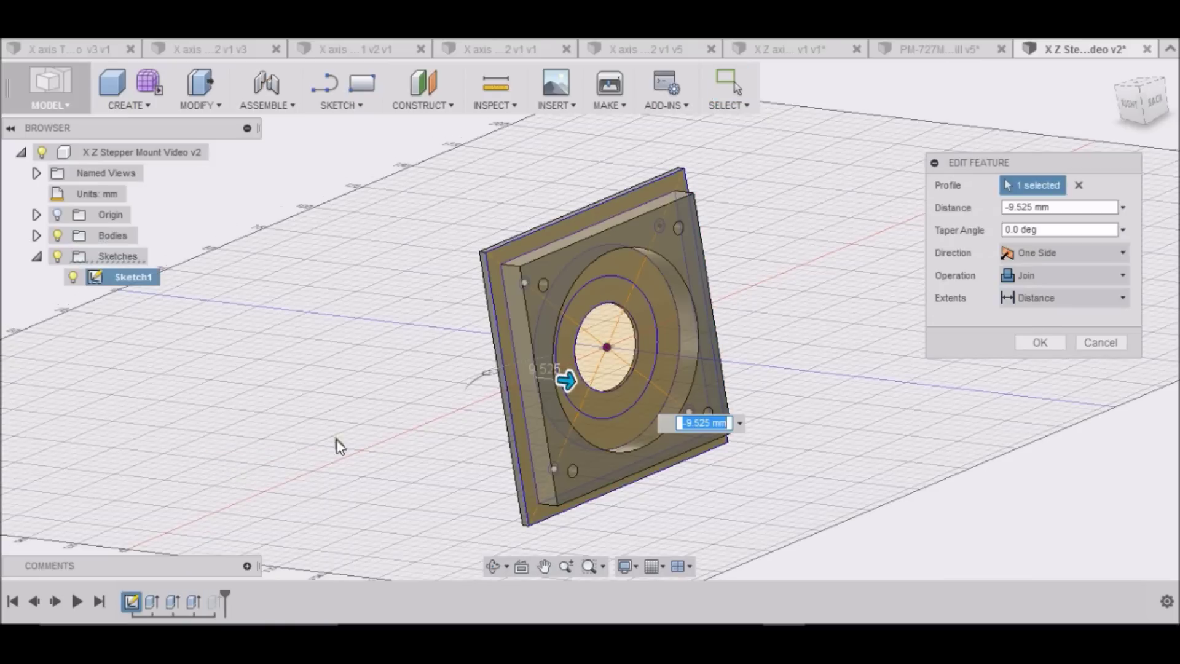
ctrl+click(670, 334)
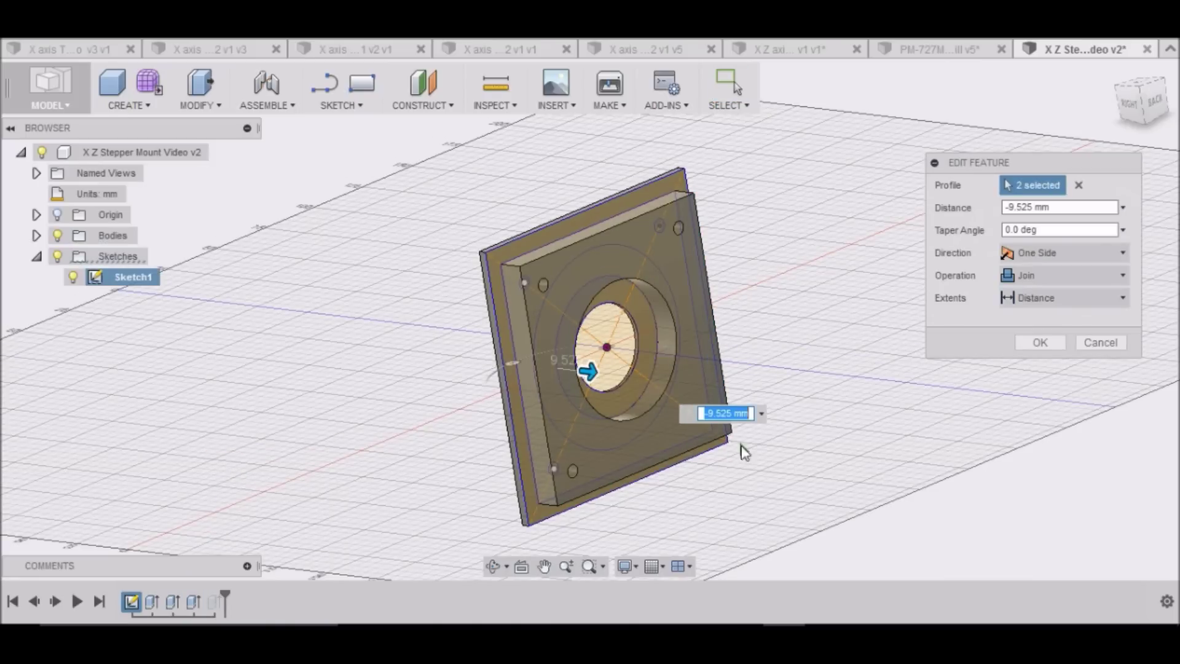
click(1039, 341)
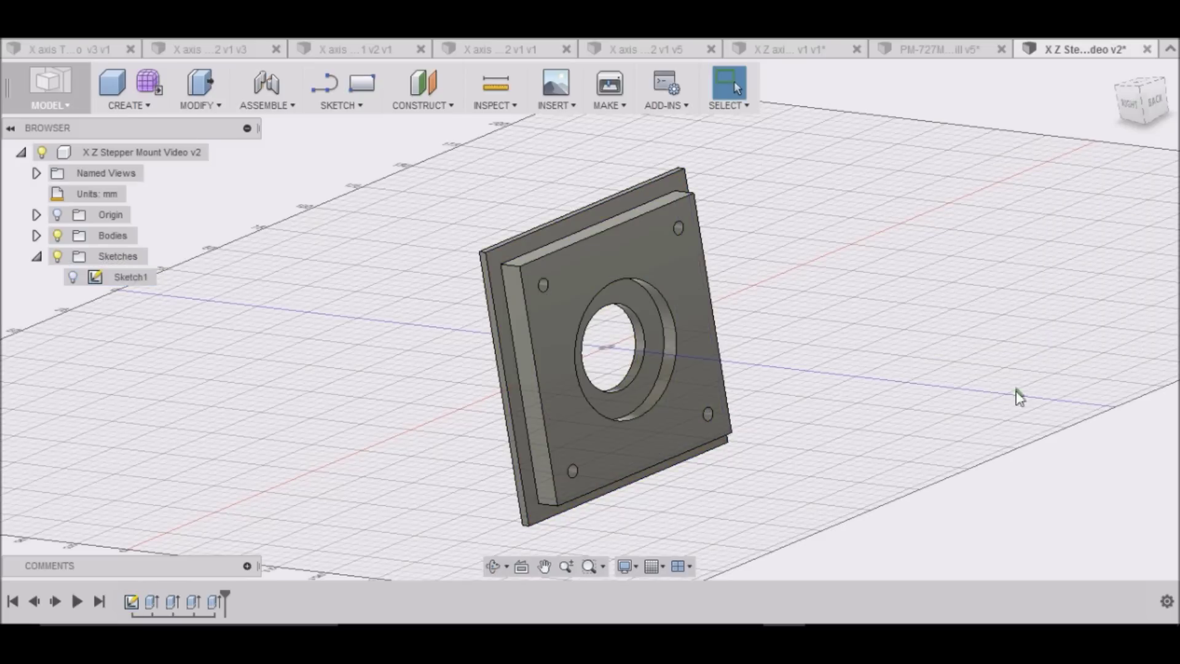
Apply full-length right-hand M5x0.5 ISO Metric threads, class 6H, to the four corner holes of the plate
click(1134, 105)
mouse_move(1146, 101)
mouse_down()
mouse_move(1048, 119)
mouse_move(988, 112)
mouse_move(1156, 111)
mouse_move(1100, 121)
mouse_move(1138, 119)
mouse_move(29, 115)
mouse_move(1167, 117)
mouse_move(47, 113)
mouse_move(1136, 102)
mouse_up()
click(1112, 72)
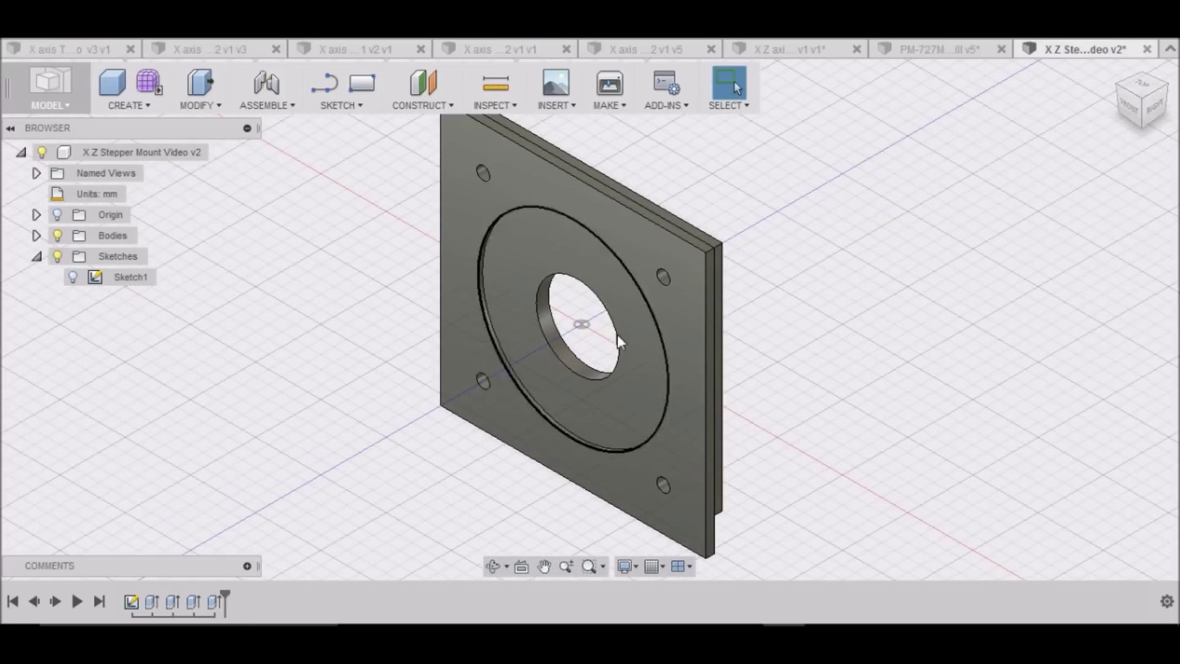
scroll(545, 494, down, 1)
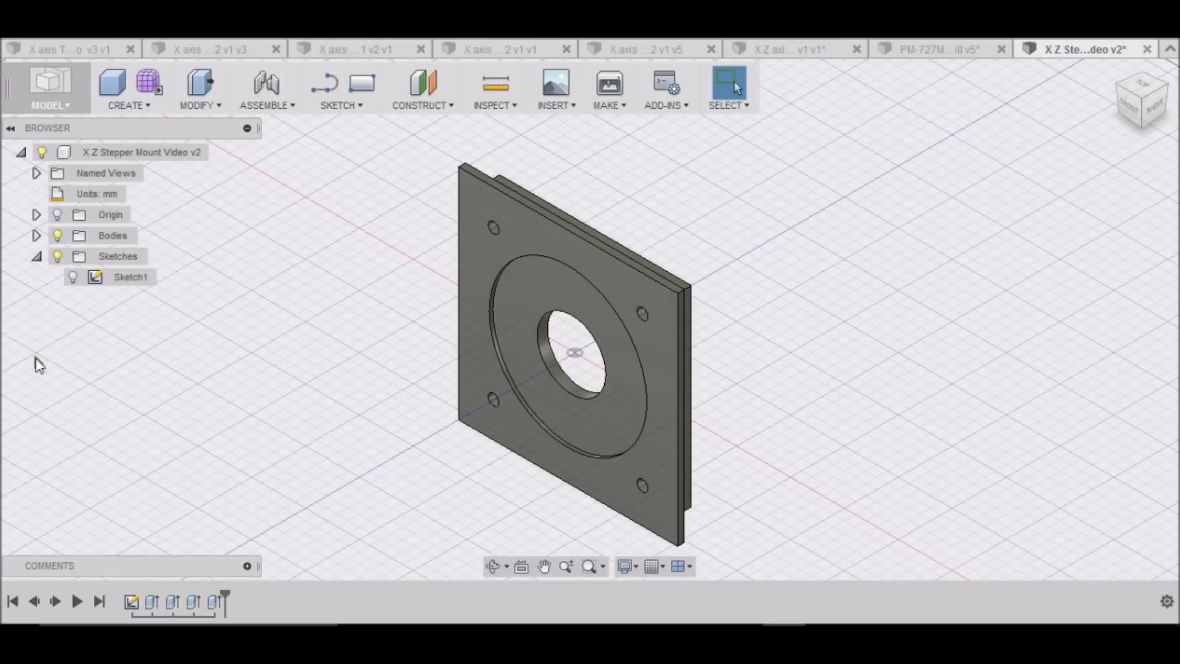
click(141, 106)
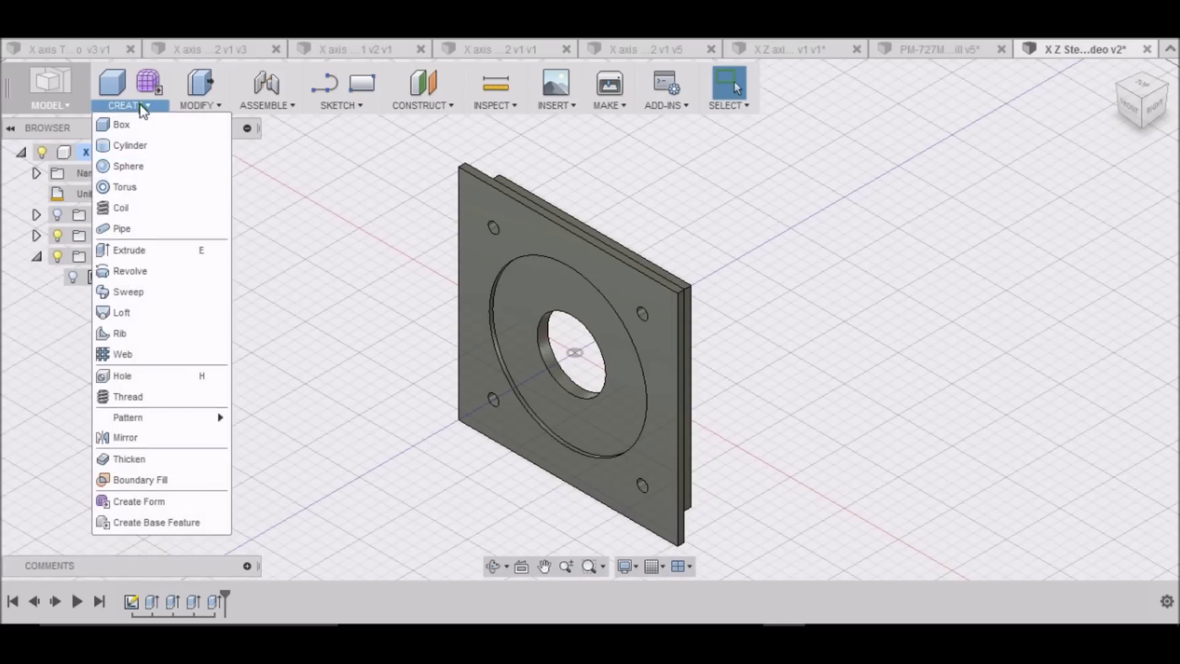
click(113, 394)
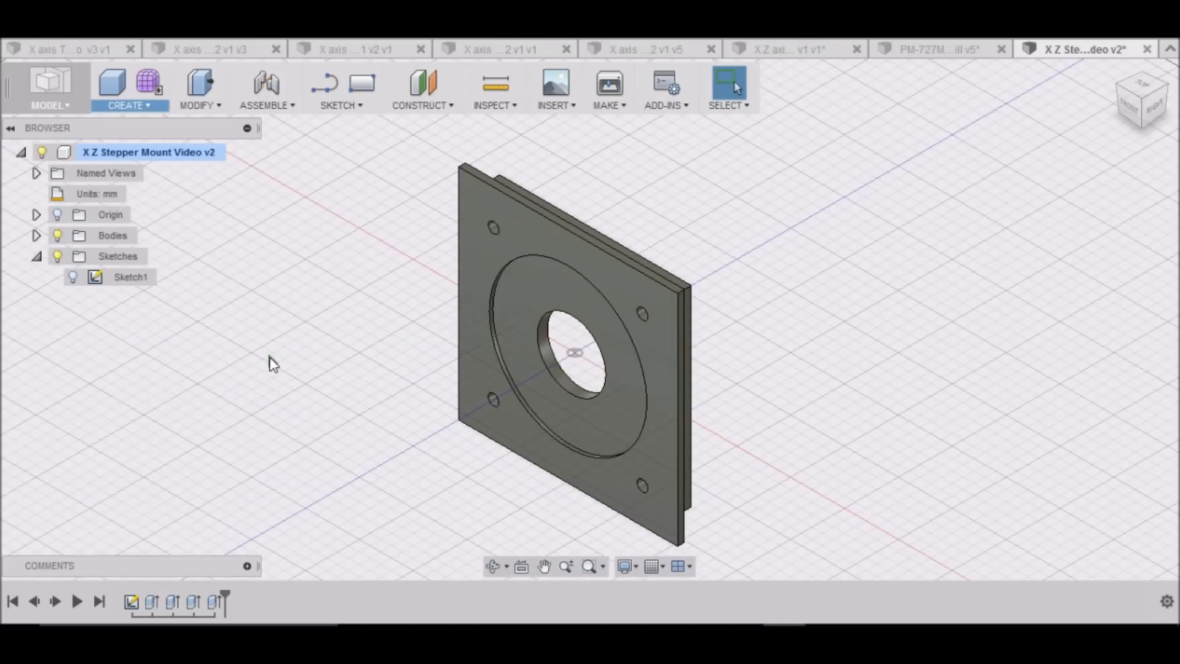
click(493, 228)
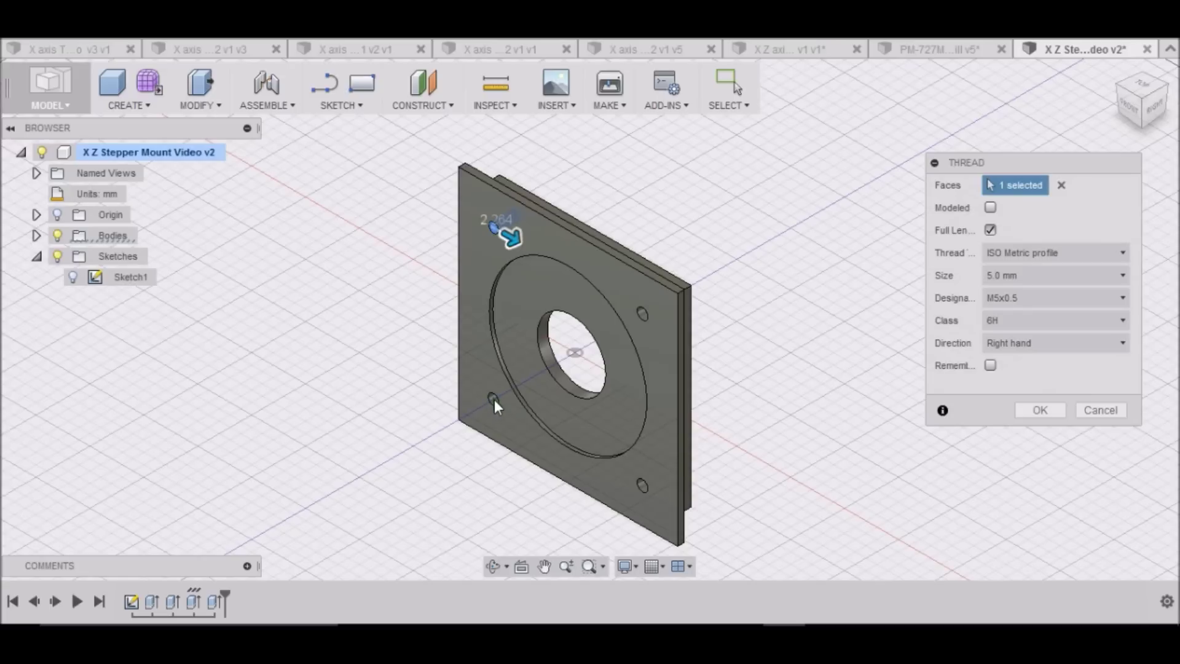
click(493, 400)
click(641, 485)
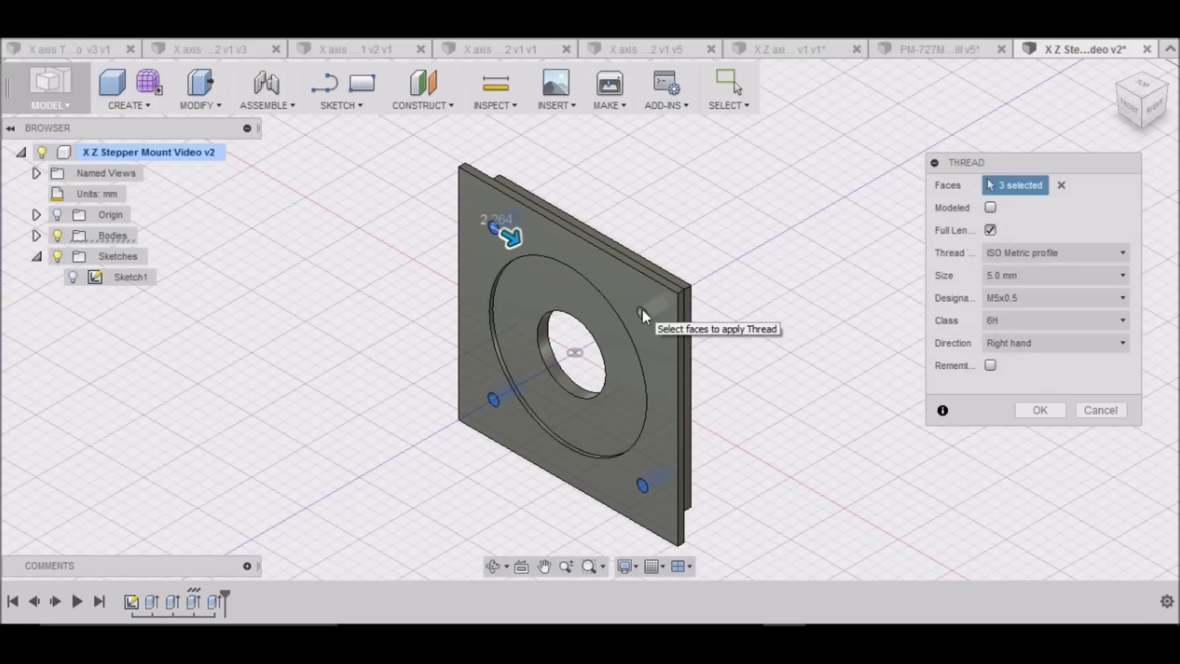
click(642, 310)
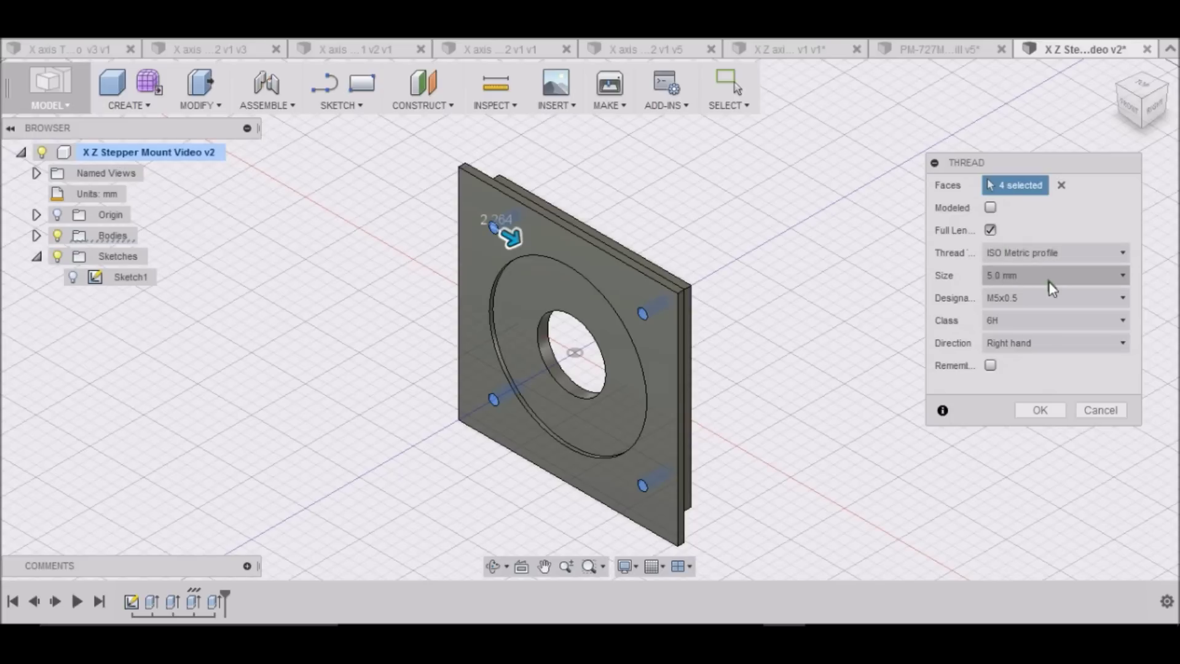
click(1039, 410)
Save the threaded stepper mount as a new version with the default version description
scroll(508, 271, up, 5)
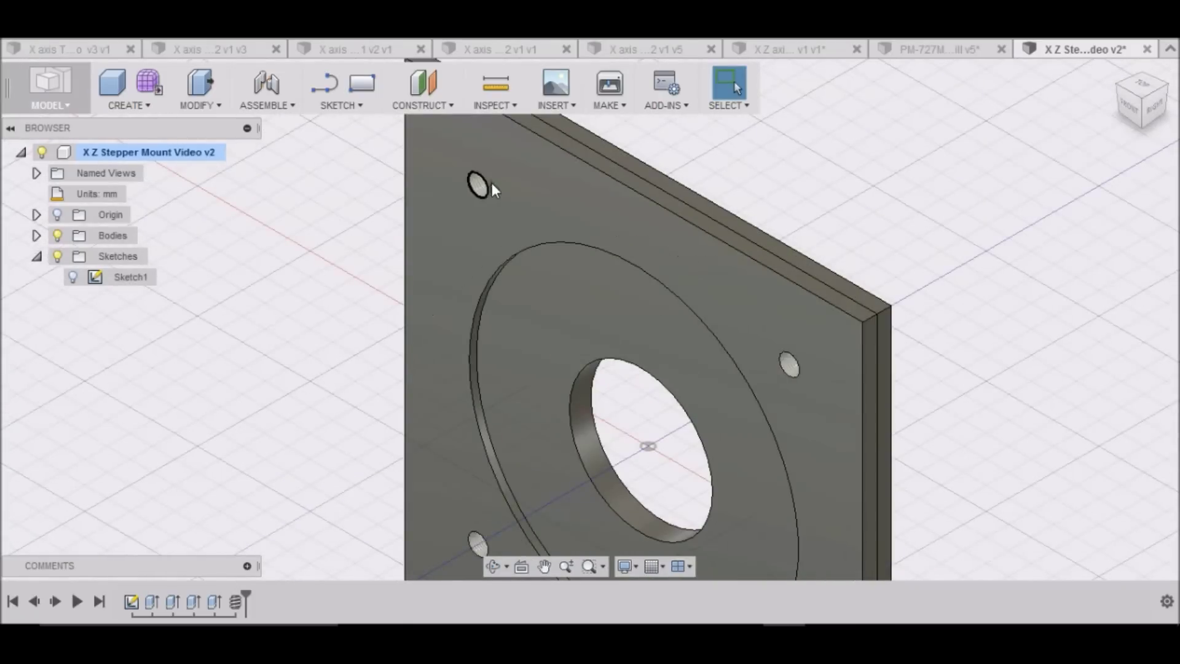
scroll(480, 185, down, 5)
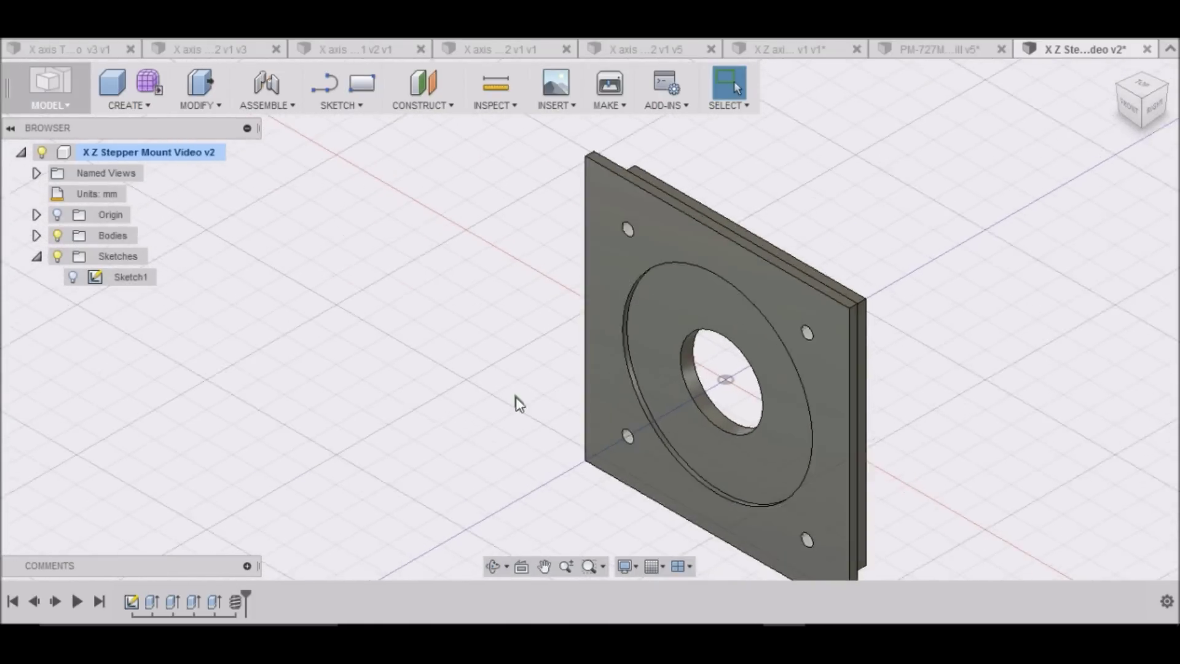
key(ctrl+s)
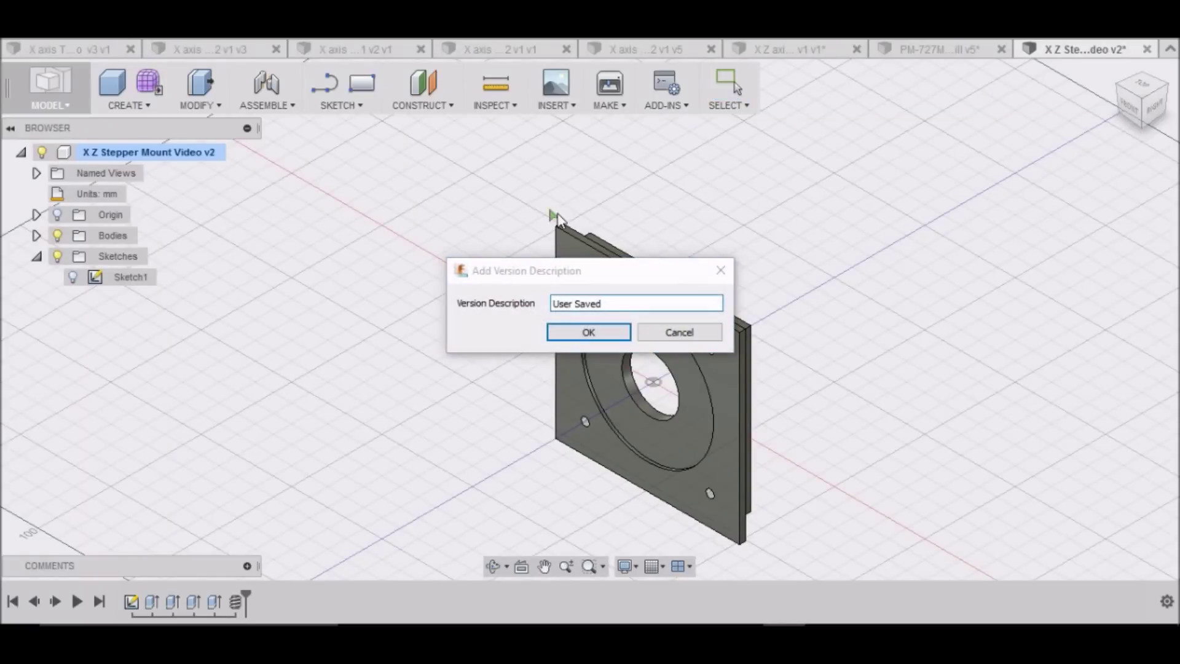
click(590, 332)
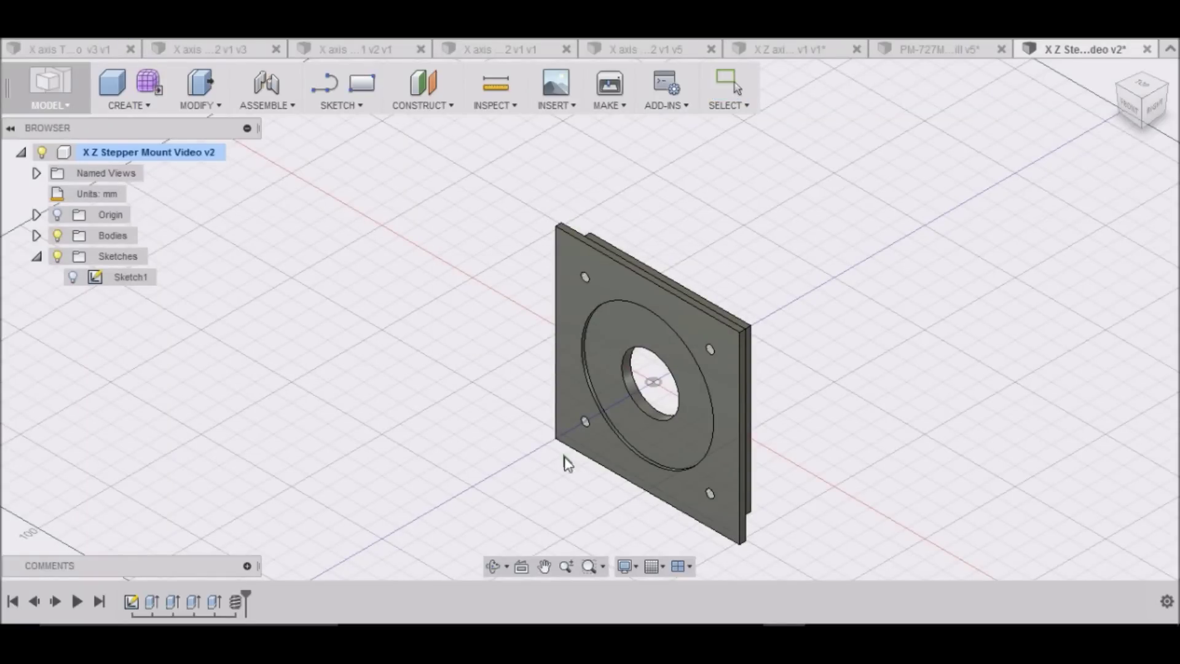
Create a new sketch on the right side face of the rear boss
scroll(1027, 229, down, 1)
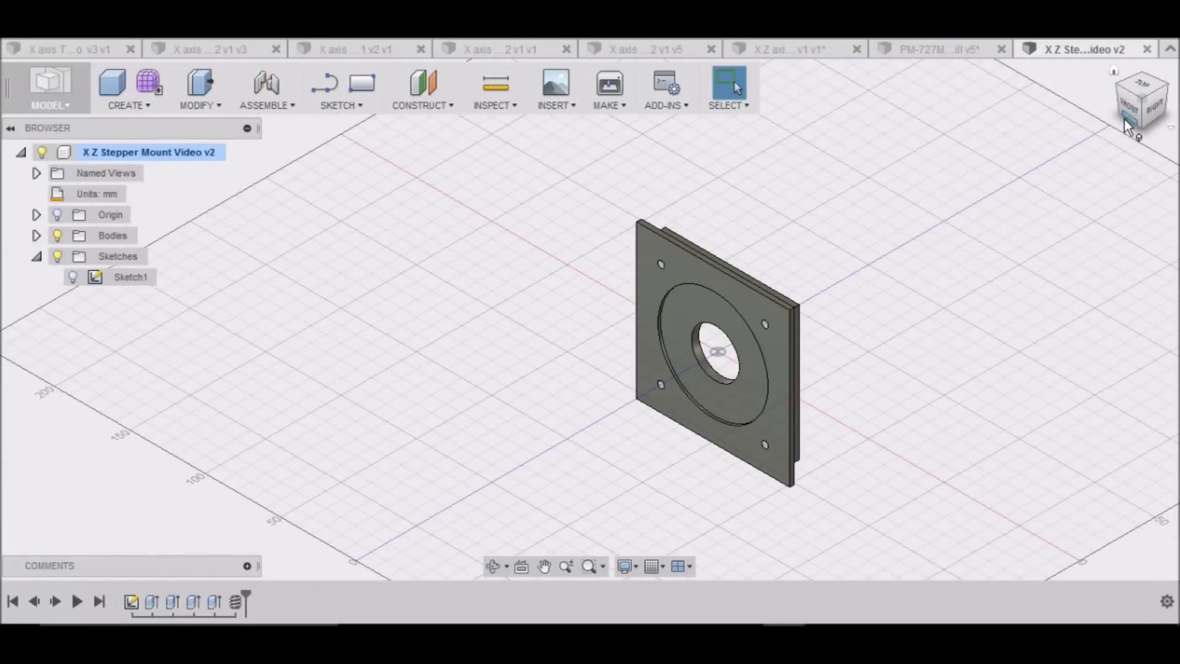
click(1153, 109)
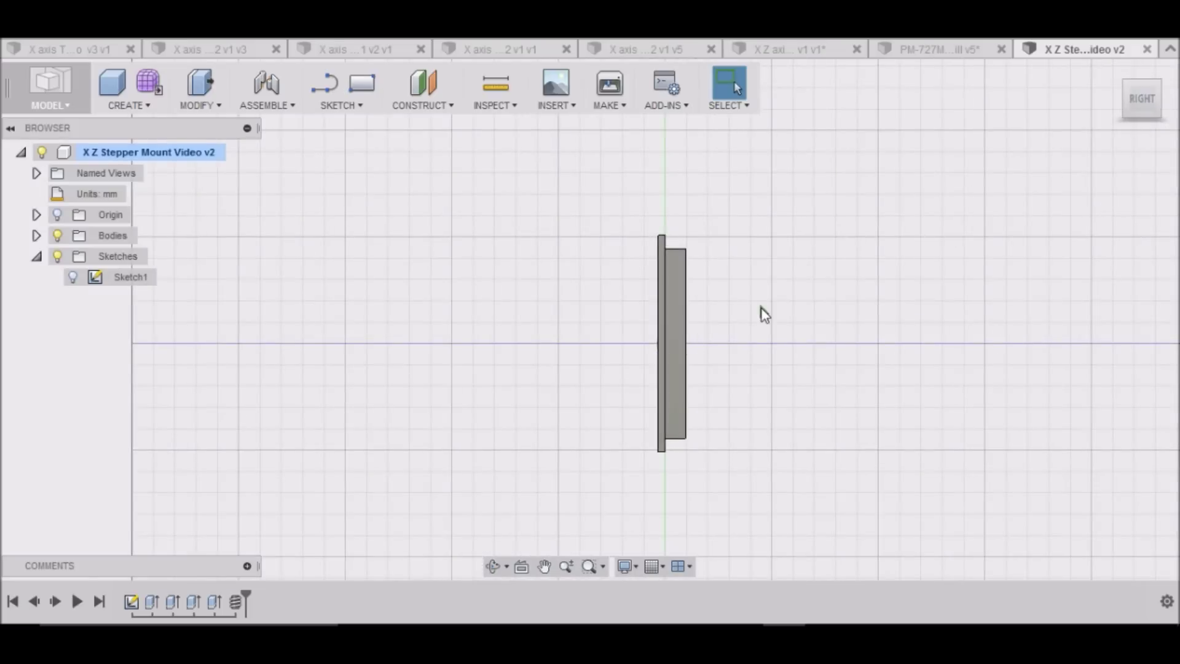
scroll(761, 308, up, 3)
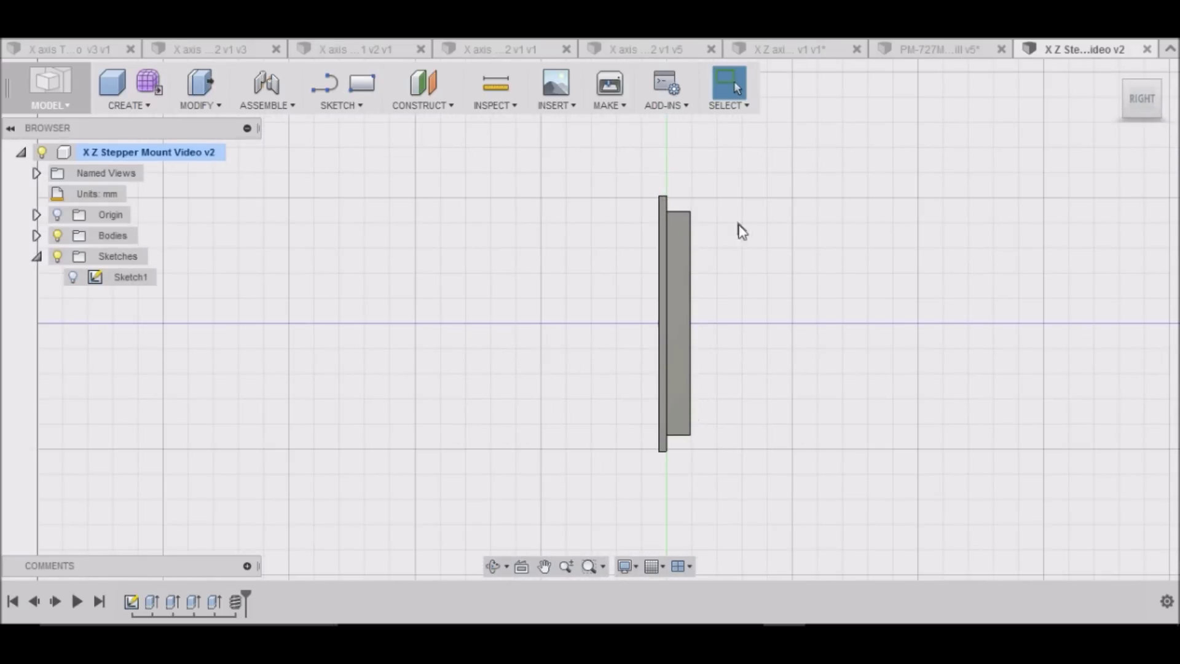
scroll(739, 330, up, 3)
scroll(739, 331, down, 1)
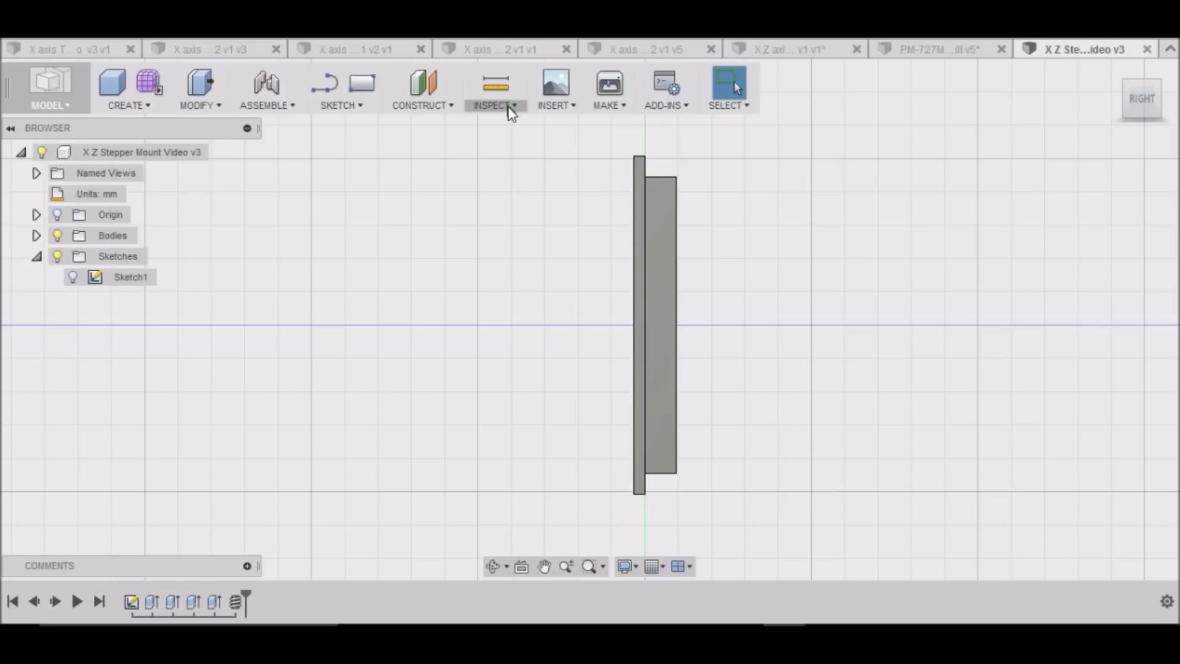
click(360, 105)
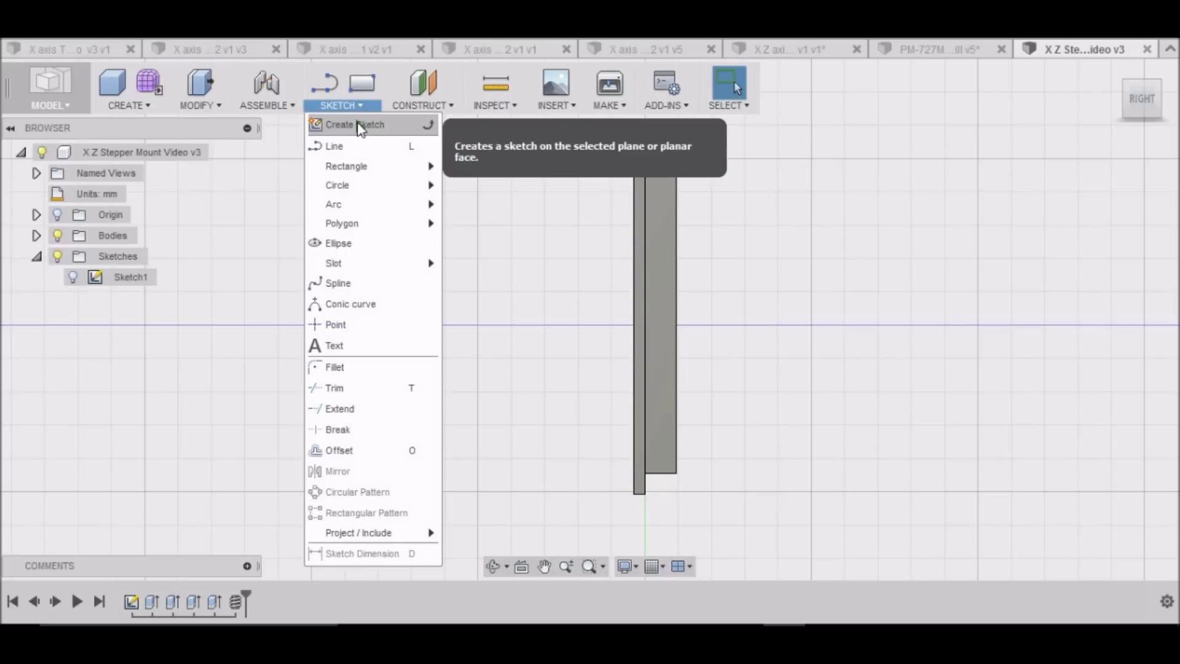
click(360, 126)
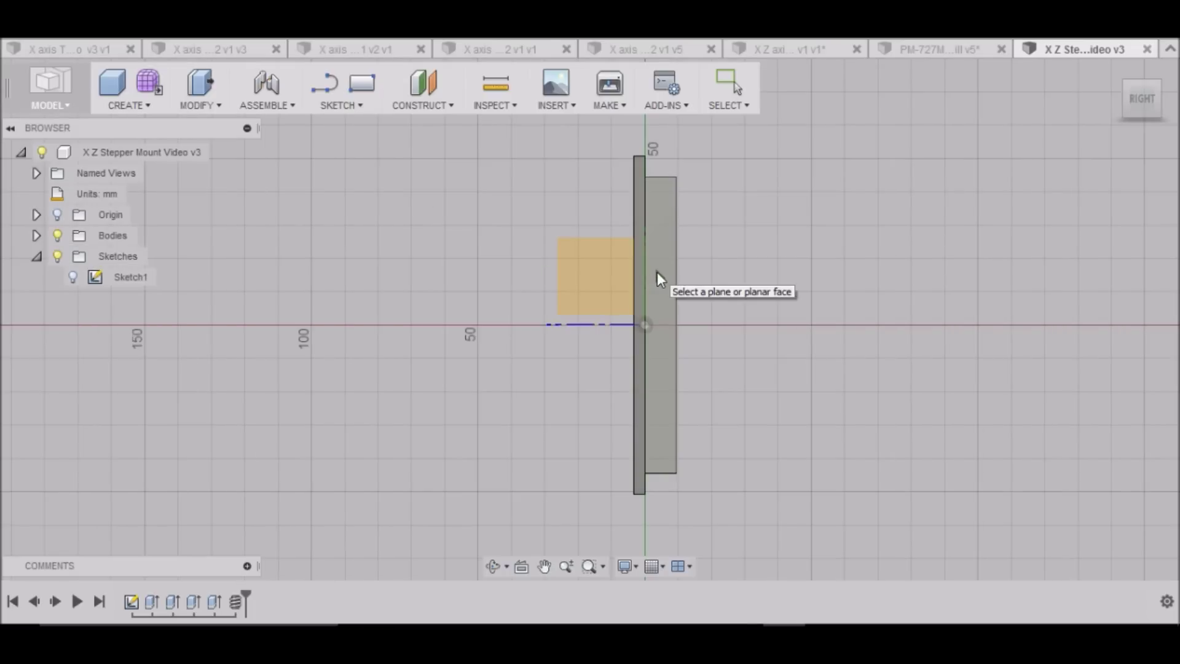
click(657, 272)
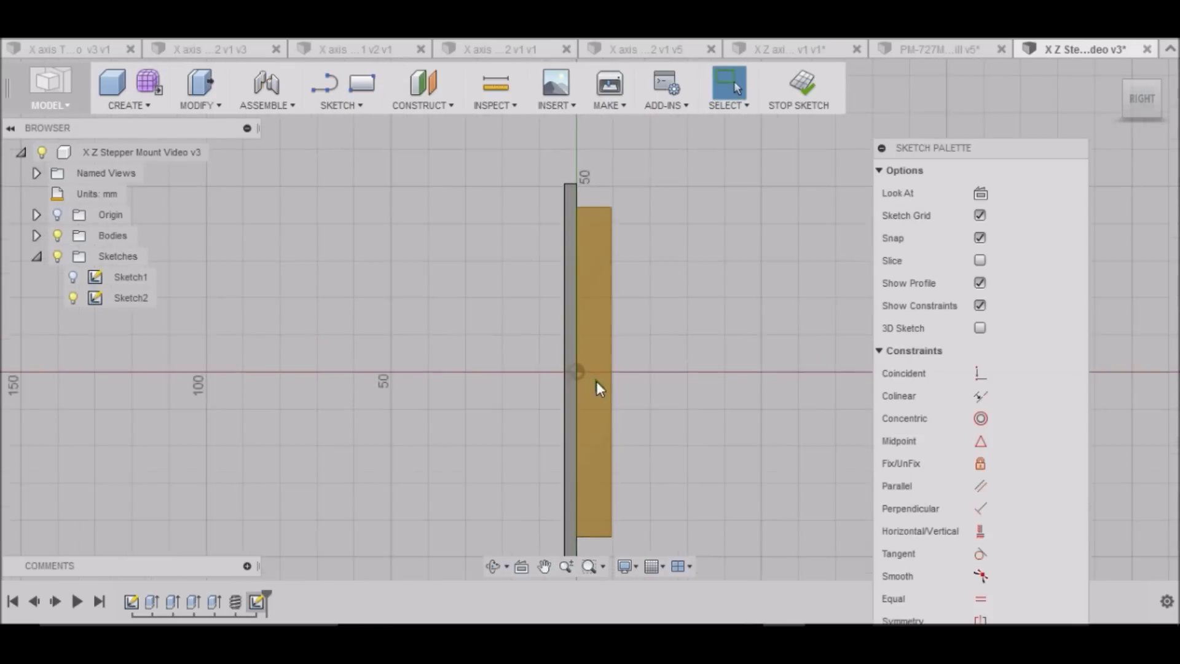
scroll(596, 381, up, 5)
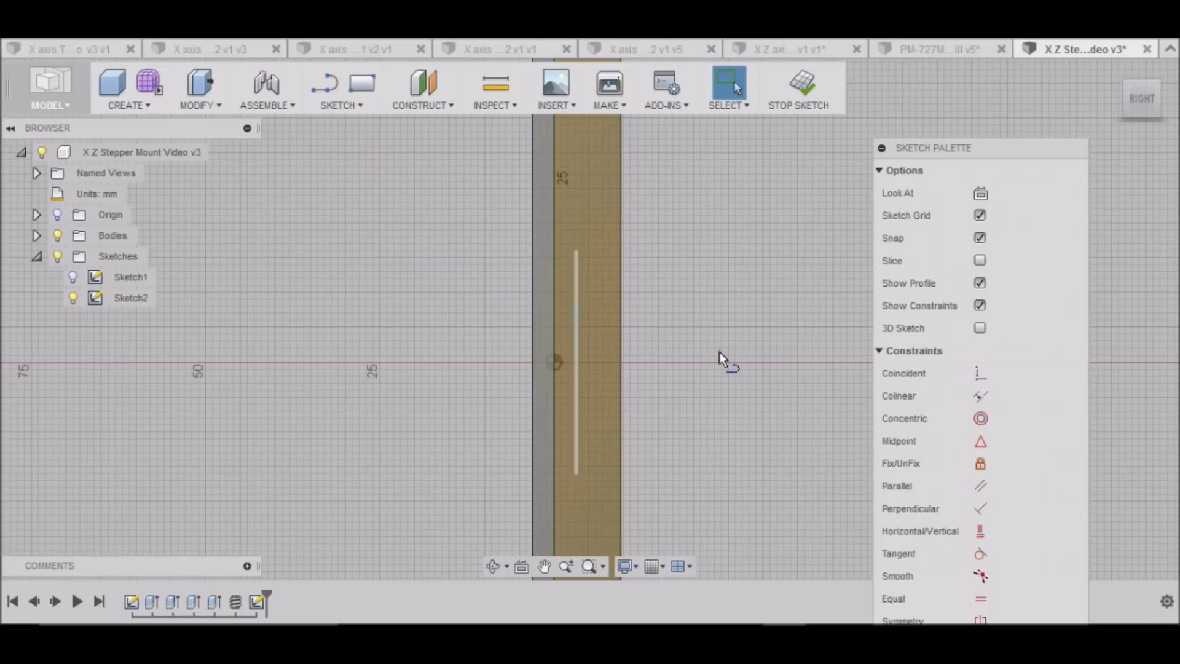
key(l)
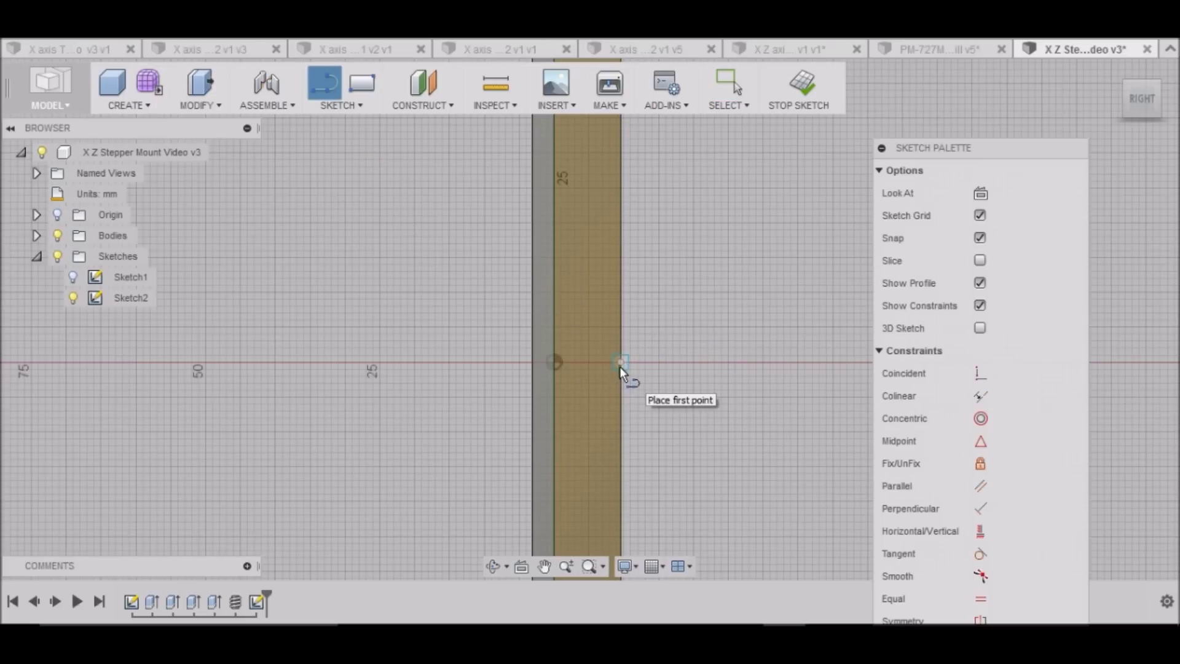
scroll(620, 367, down, 3)
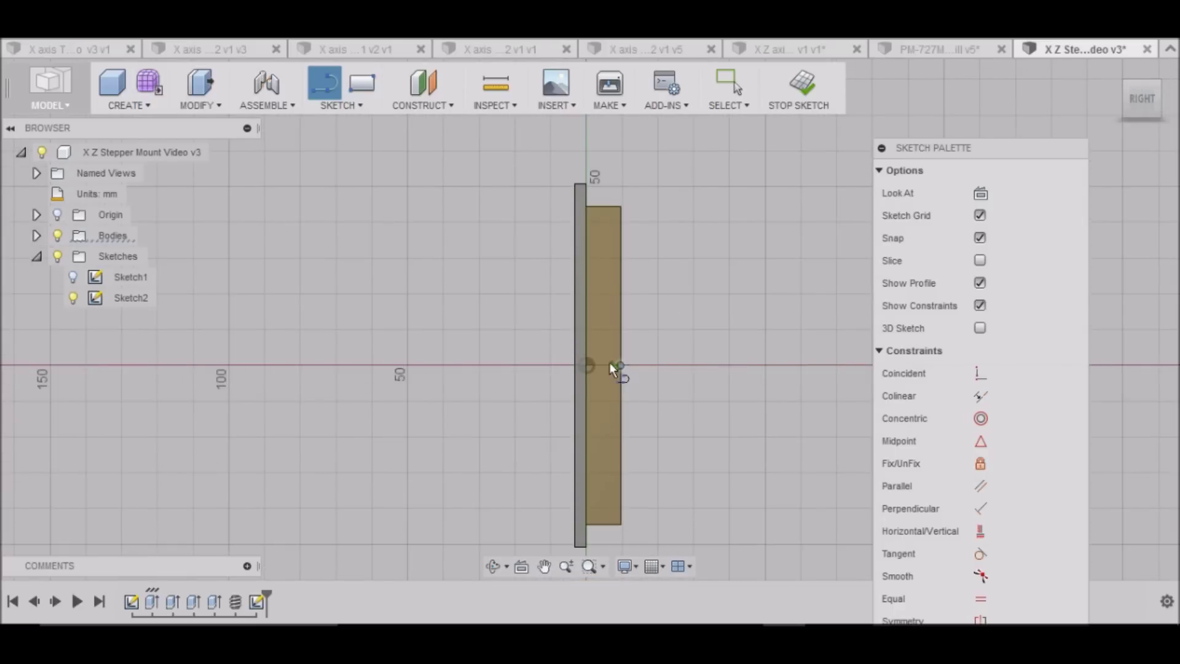
click(591, 363)
scroll(591, 363, up, 2)
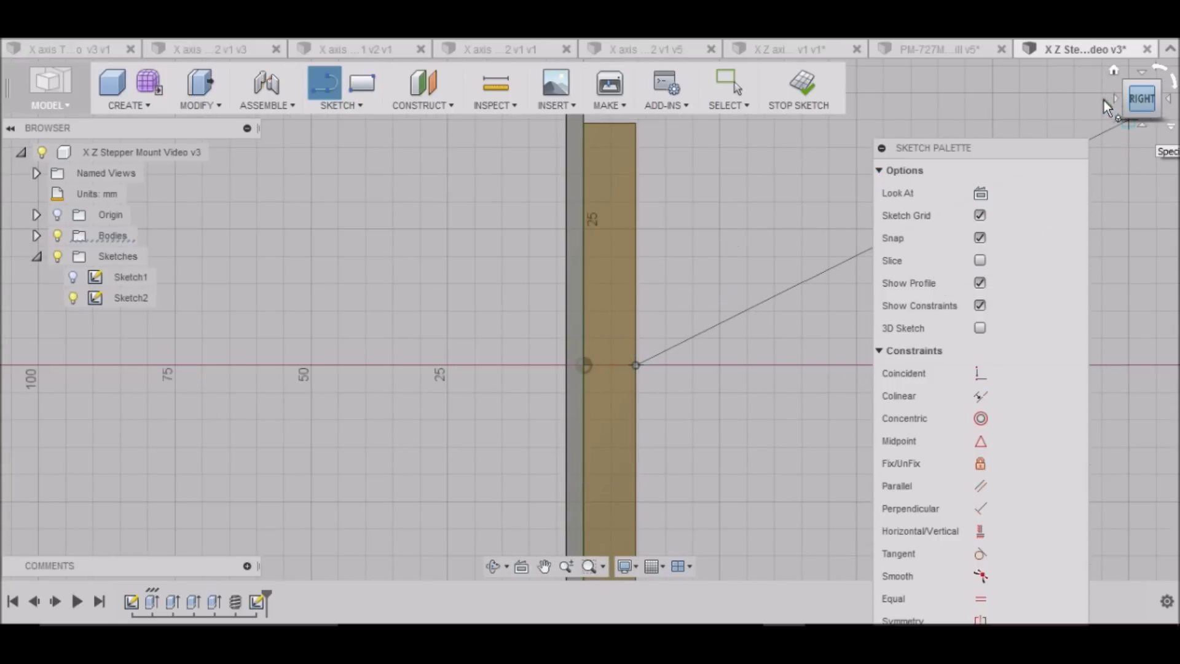
key(Tab)
key(Tab)
key(Return)
key(Escape)
key(Escape)
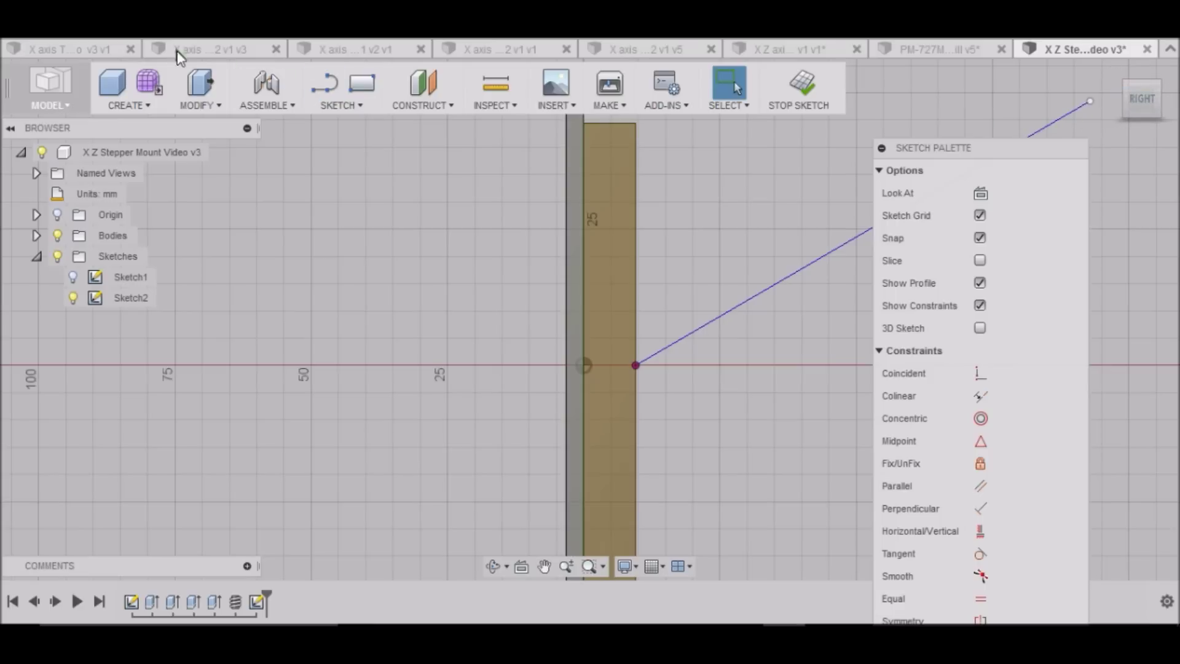
click(154, 36)
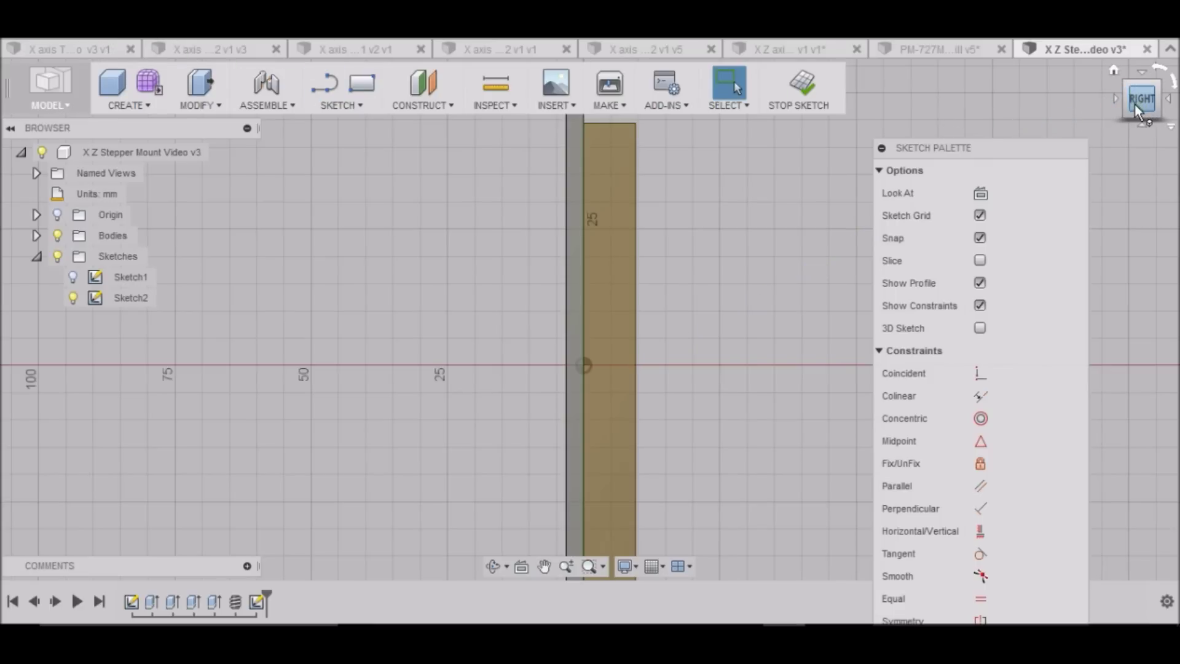
Draw a line across the boss's side face from the midpoint of its outer edge to the origin on the plate-side edge
mouse_move(1134, 105)
mouse_down()
mouse_move(1102, 96)
mouse_move(1134, 112)
mouse_move(1127, 122)
mouse_up()
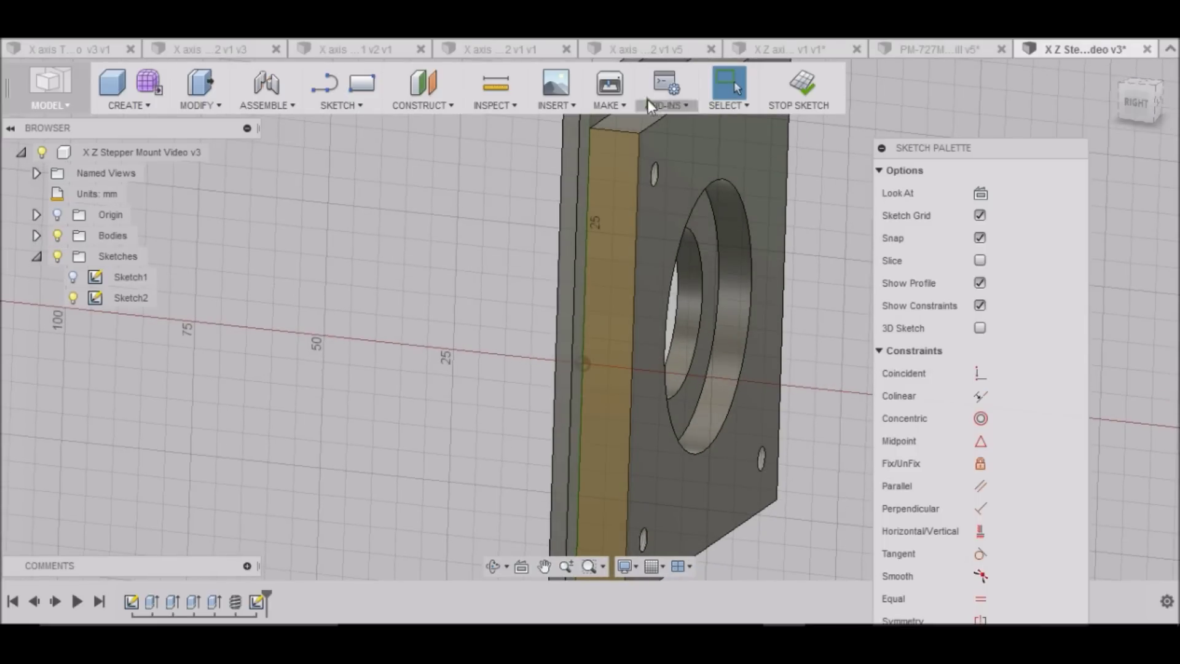
key(l)
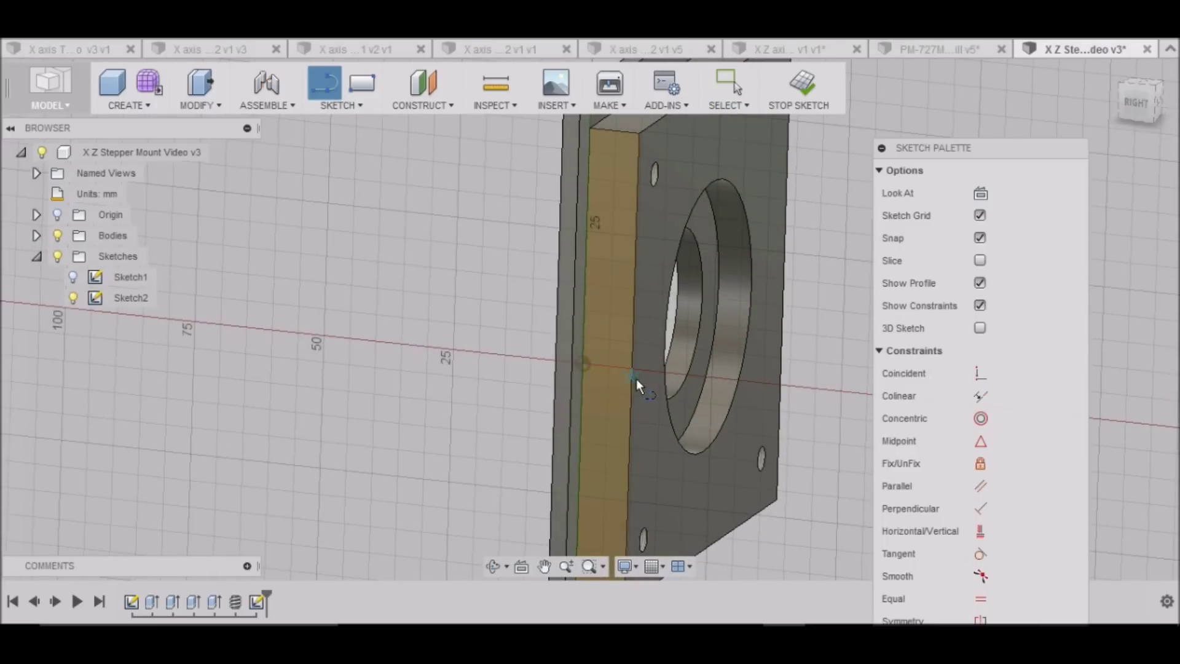
click(636, 372)
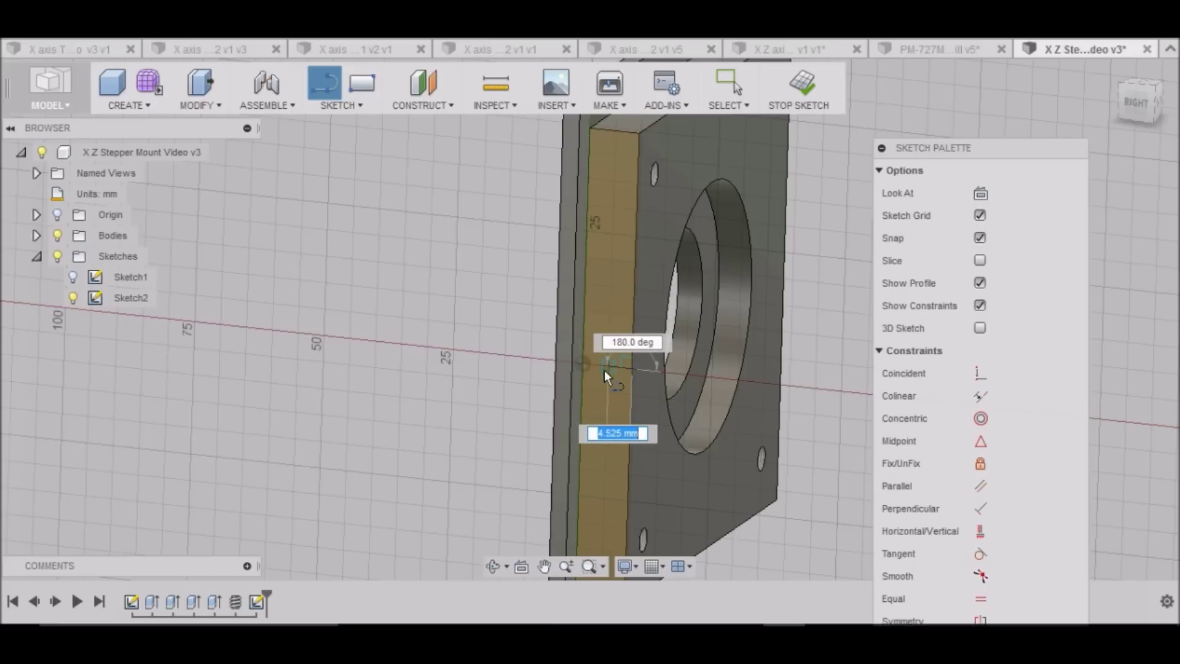
double_click(585, 364)
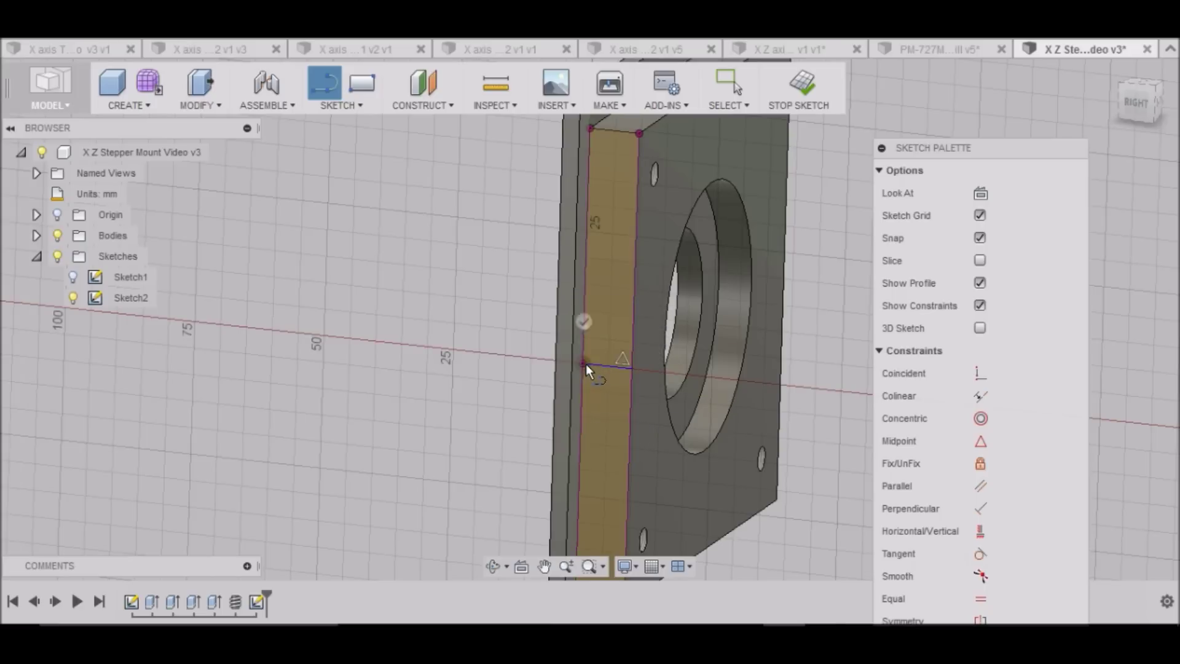
Place a sketch point at the midpoint of the line across the boss's side face and finish the sketch
click(362, 98)
click(360, 107)
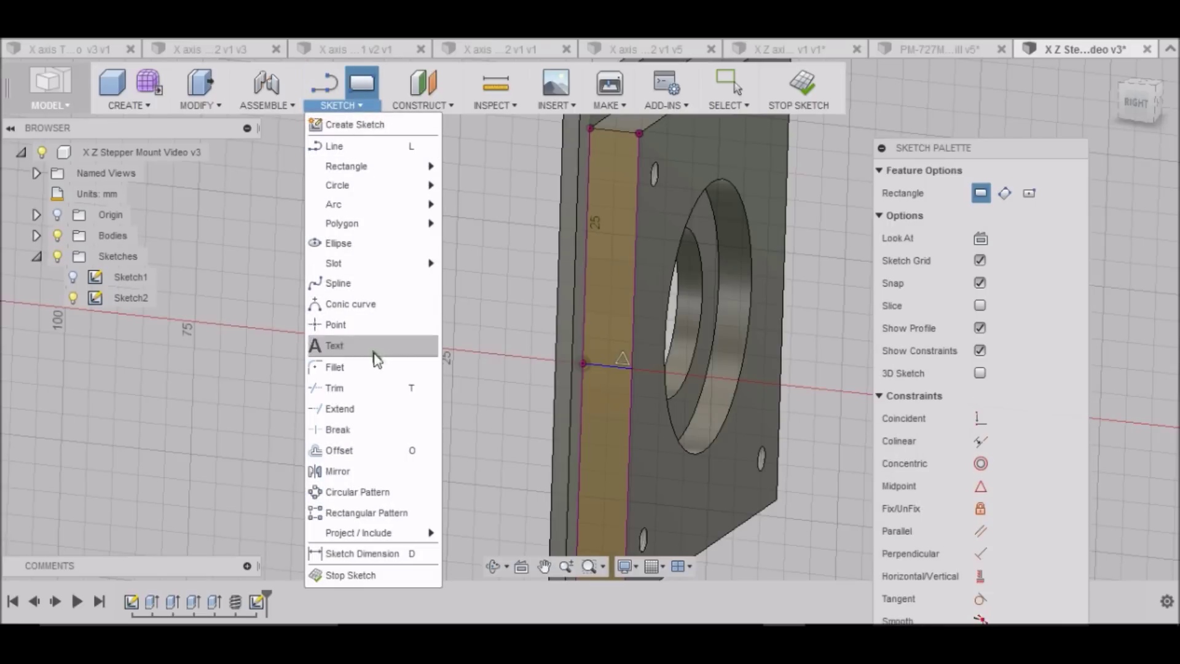
click(332, 324)
click(606, 366)
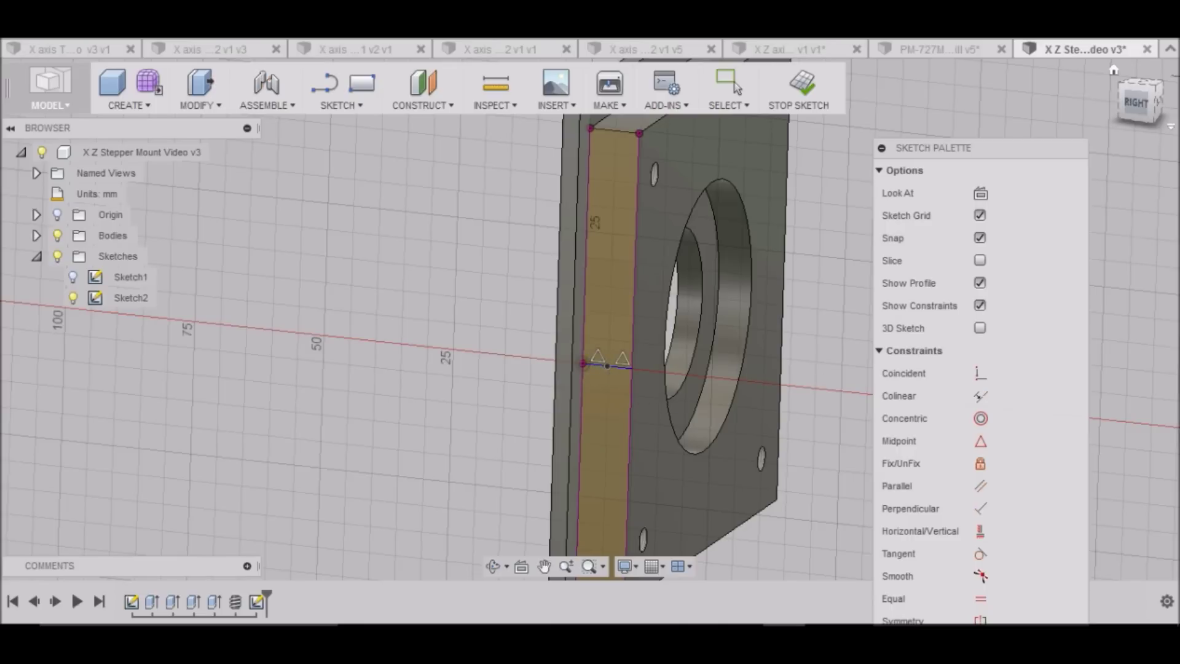
click(1136, 104)
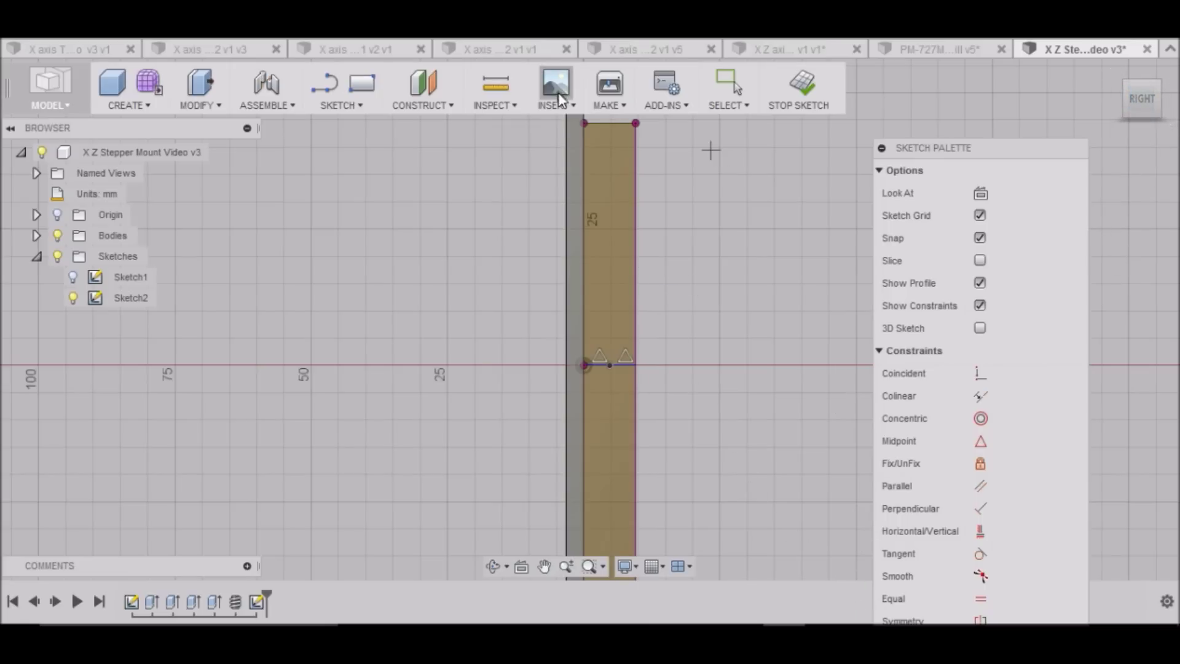
click(793, 94)
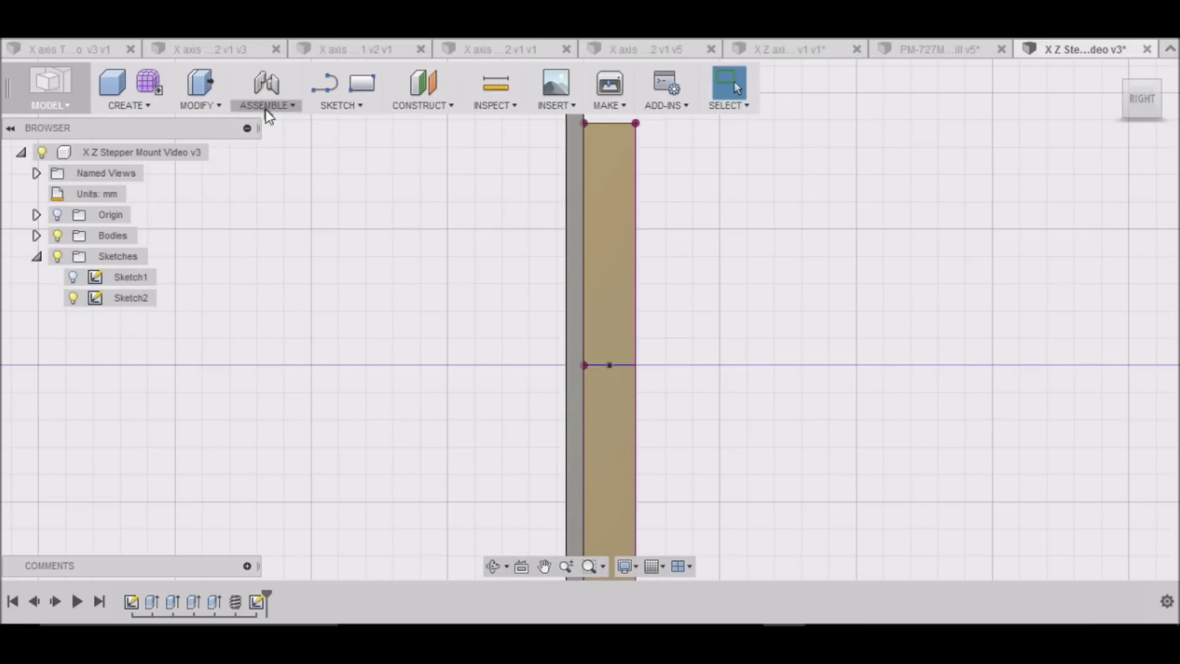
Start a simple hole on the boss's side face and position its center on the sketch point at the line's midpoint
click(140, 111)
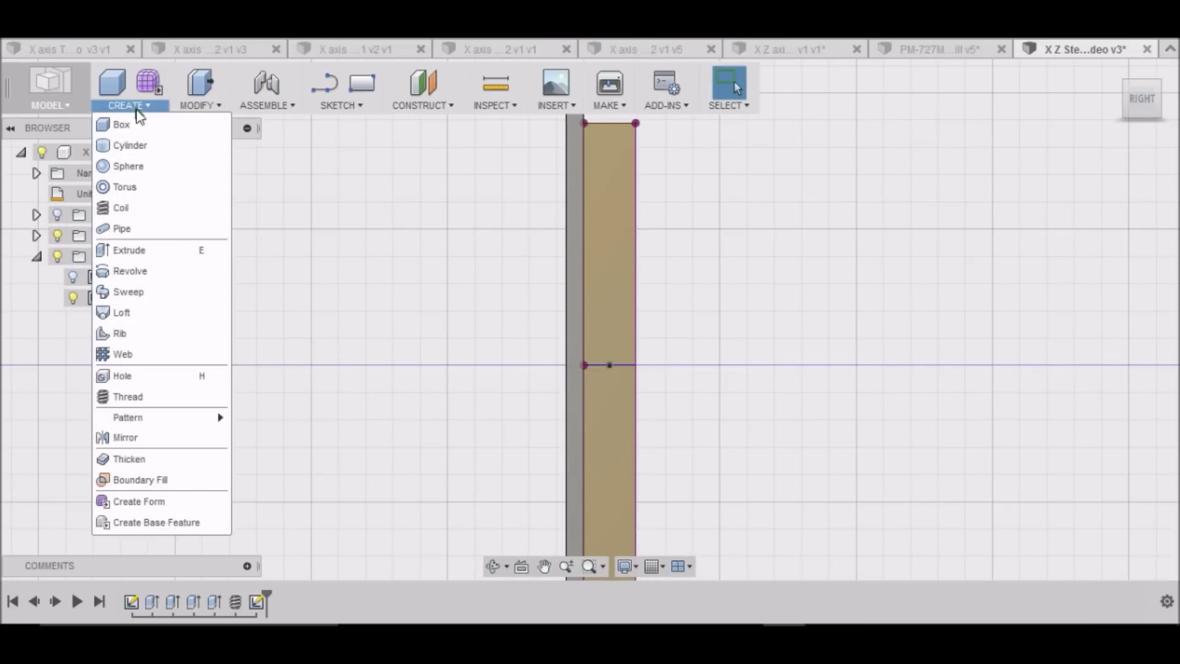
click(163, 376)
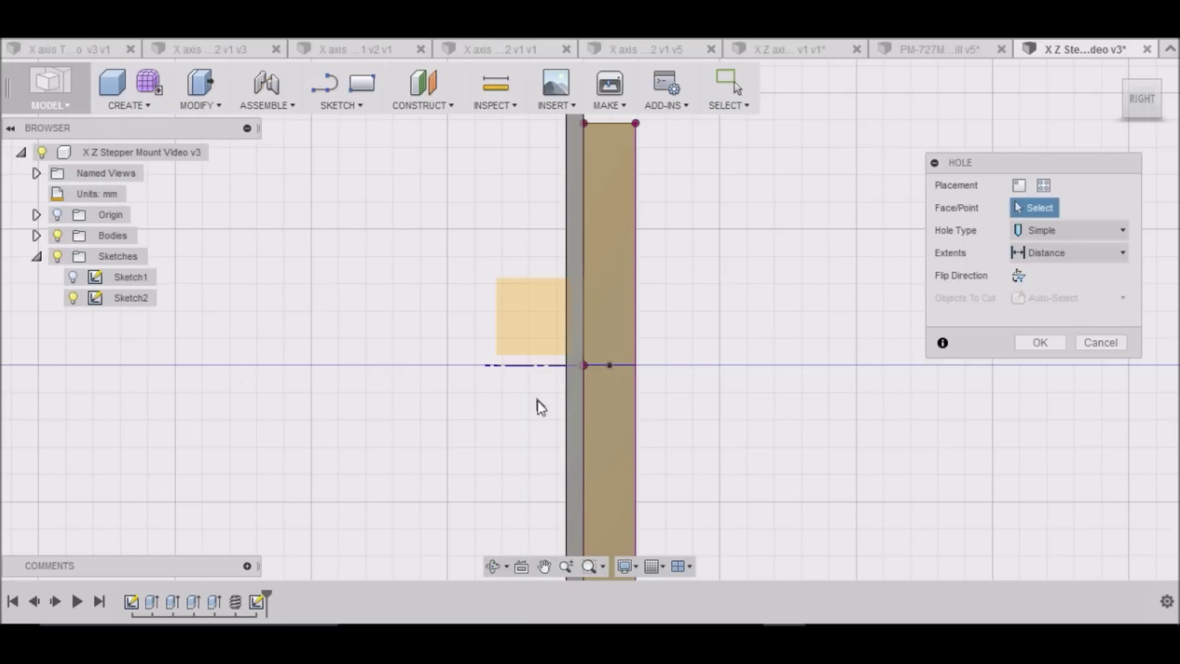
click(610, 366)
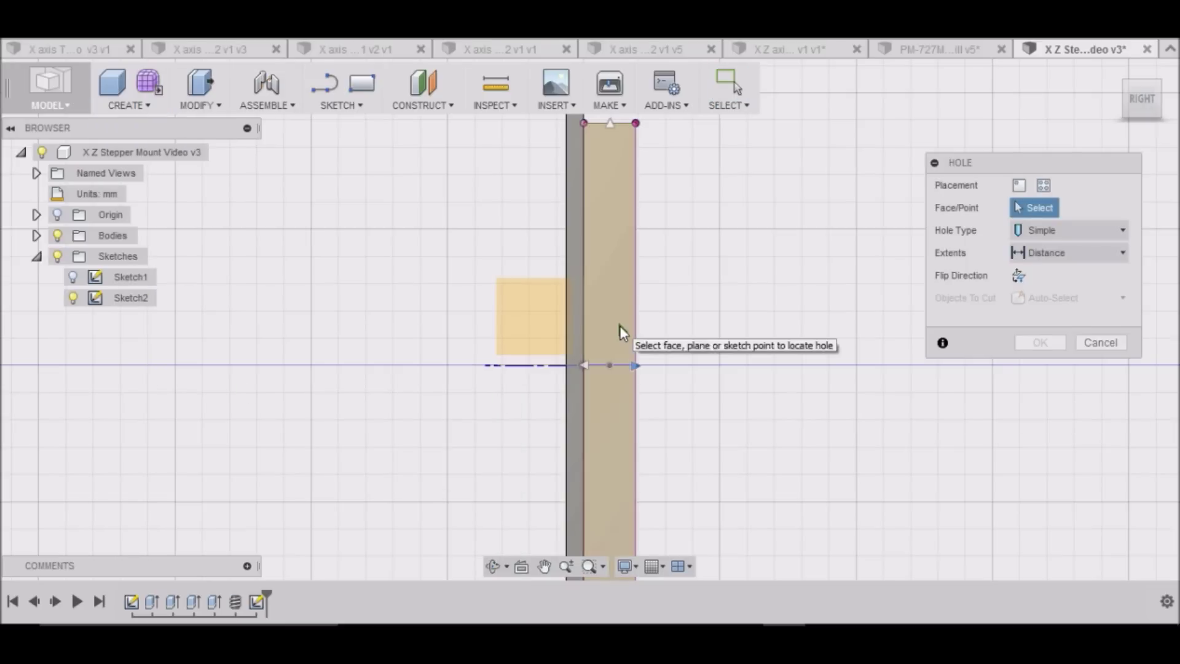
click(618, 360)
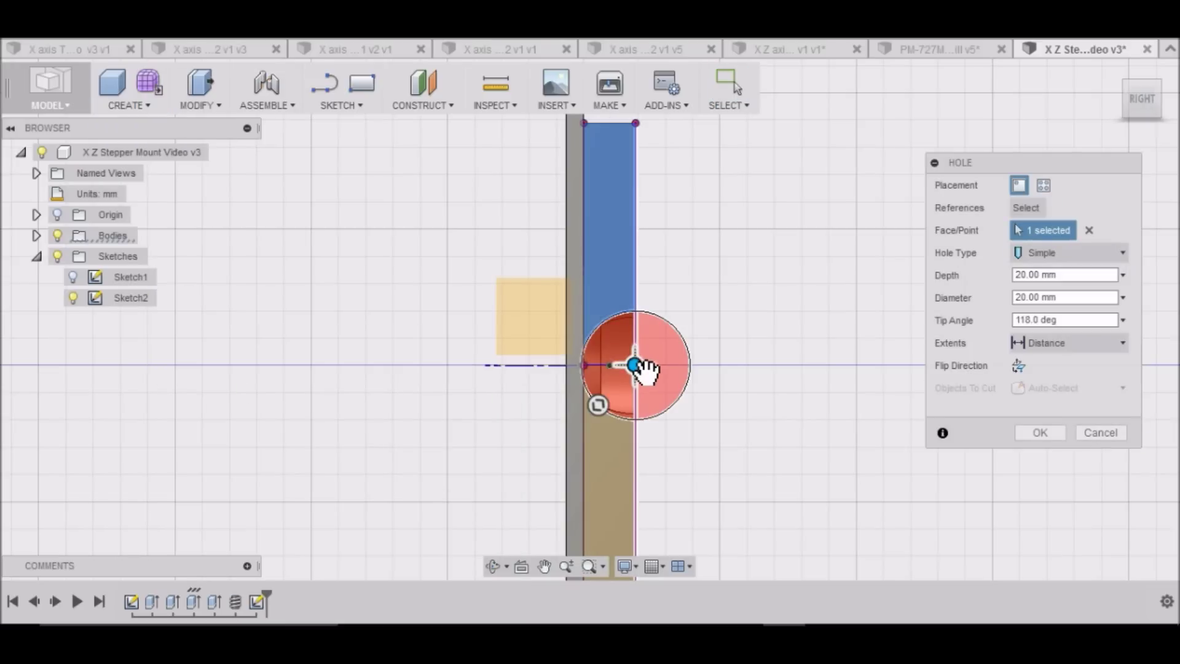
click(612, 369)
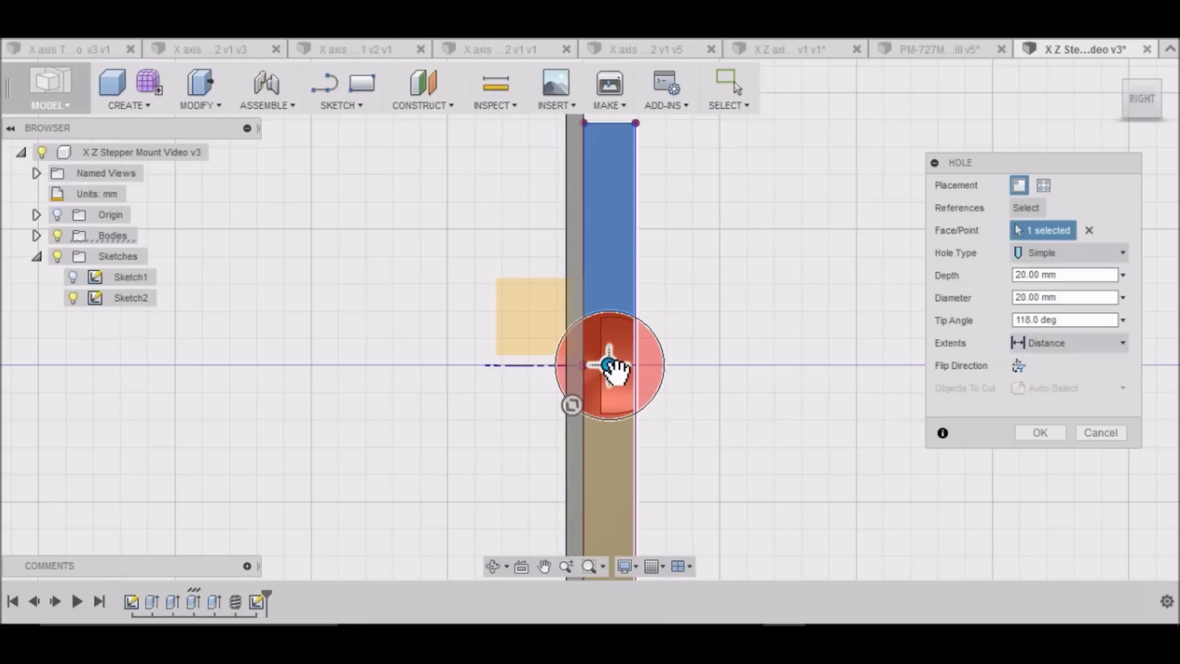
drag(612, 365, 768, 365)
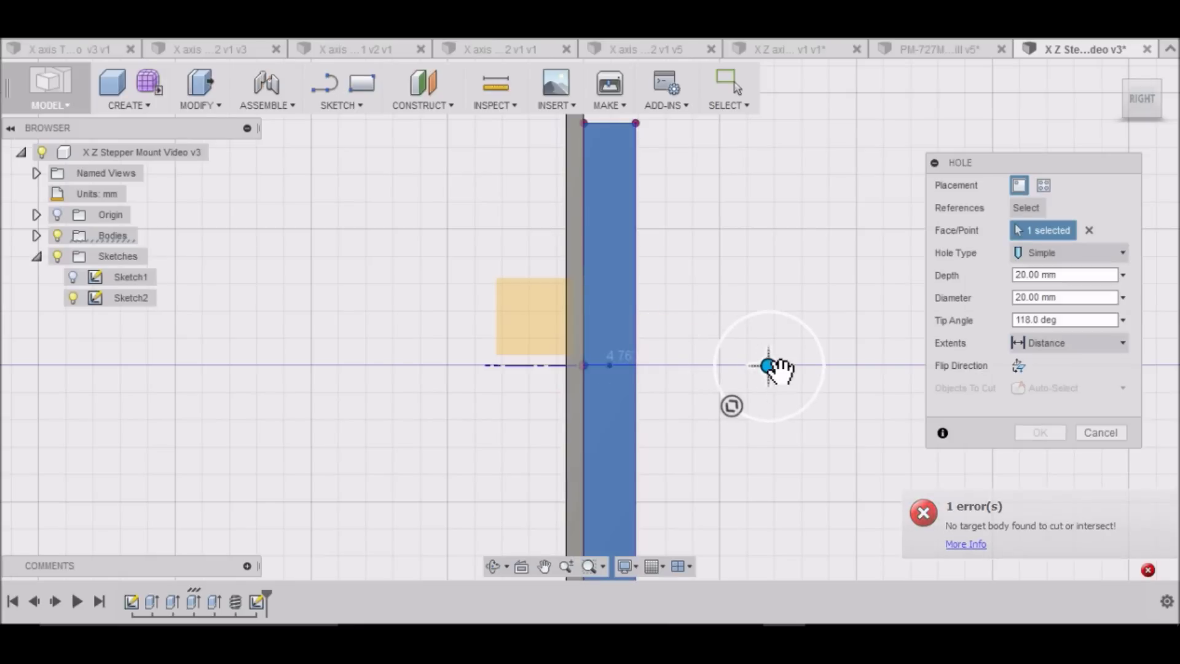
click(610, 364)
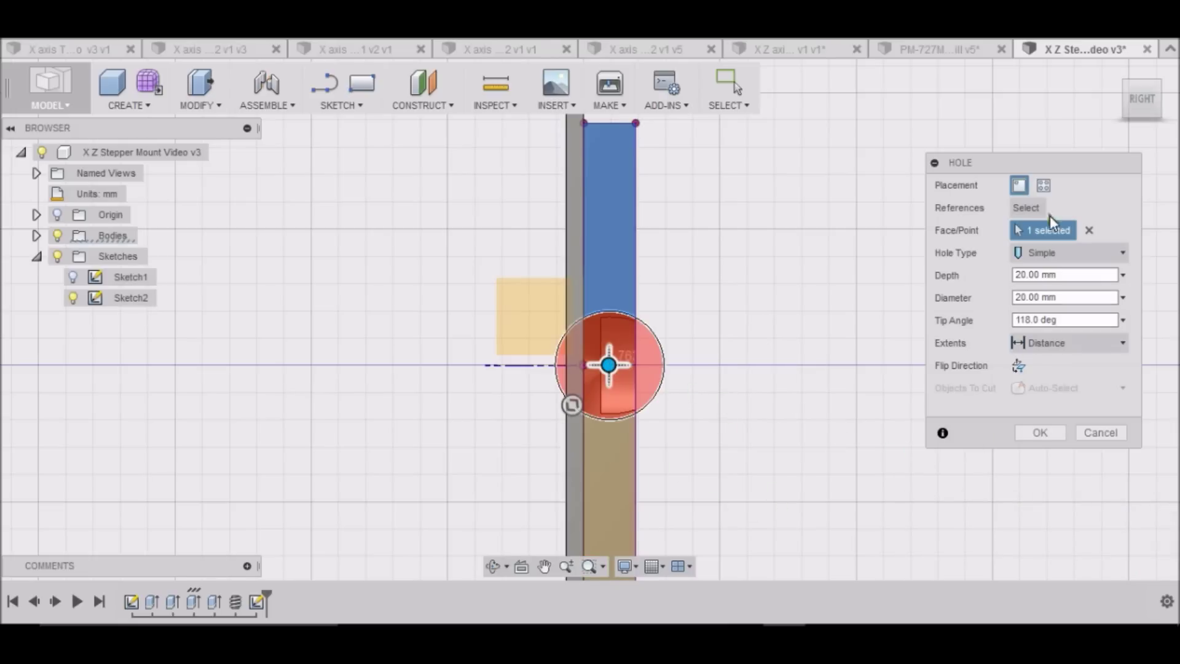
Set the side hole's diameter to 4 mm, keep its depth at 20 mm, and create the hole
click(1032, 274)
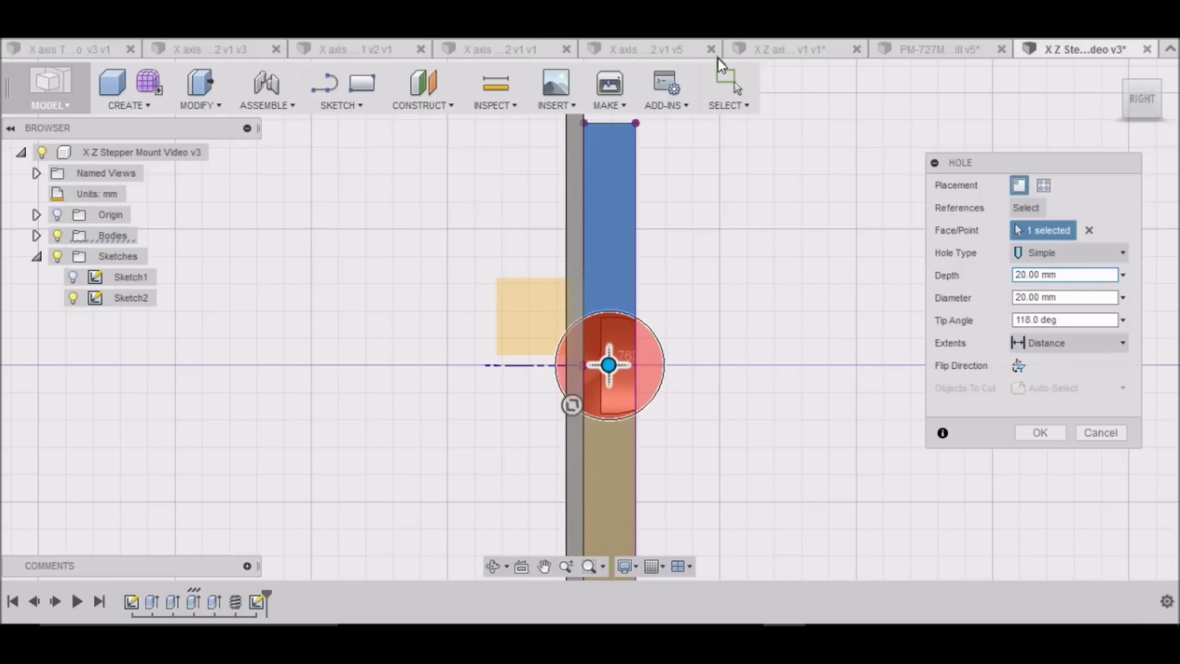
double_click(1021, 296)
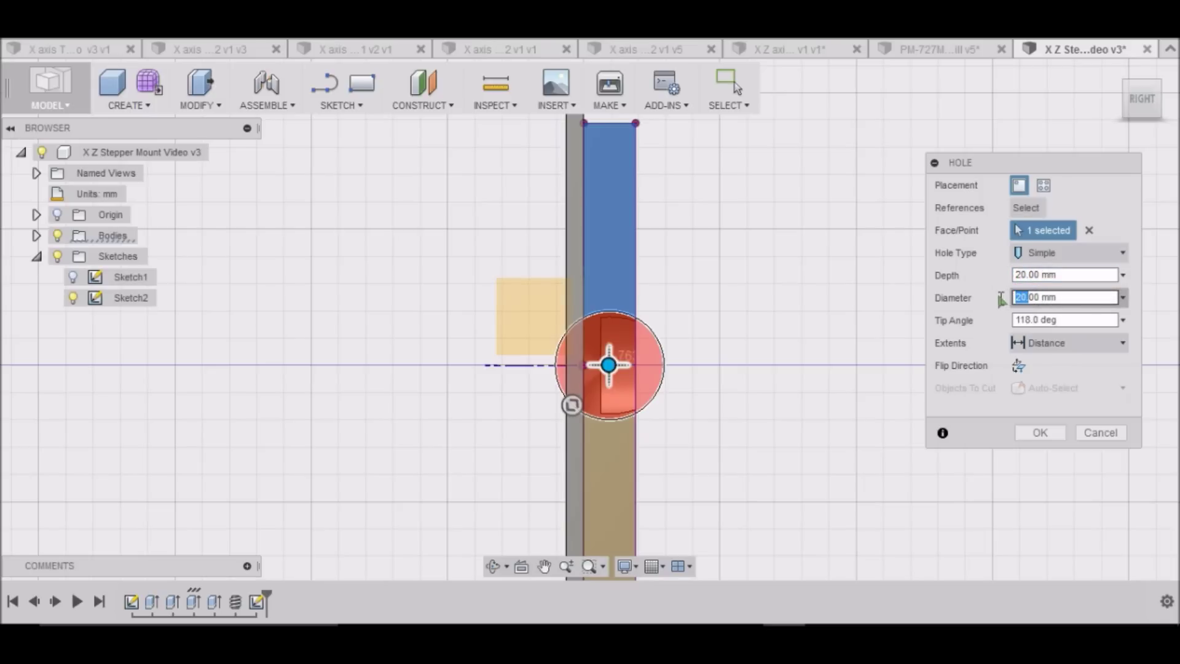
text(4)
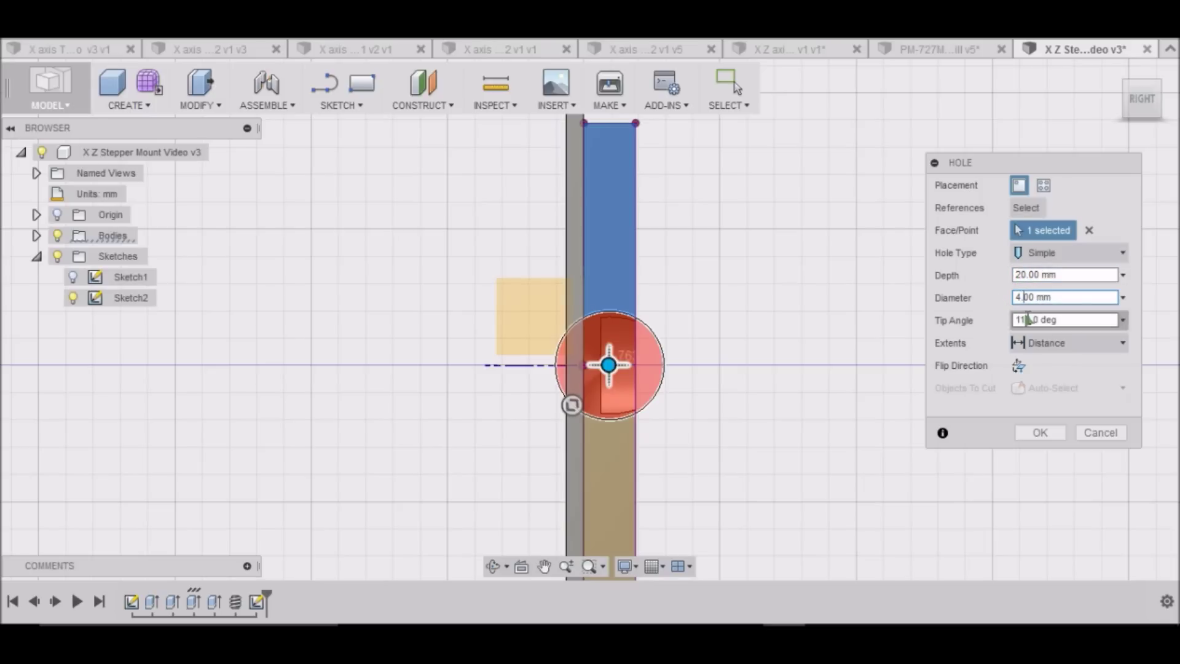
drag(1041, 275, 1008, 276)
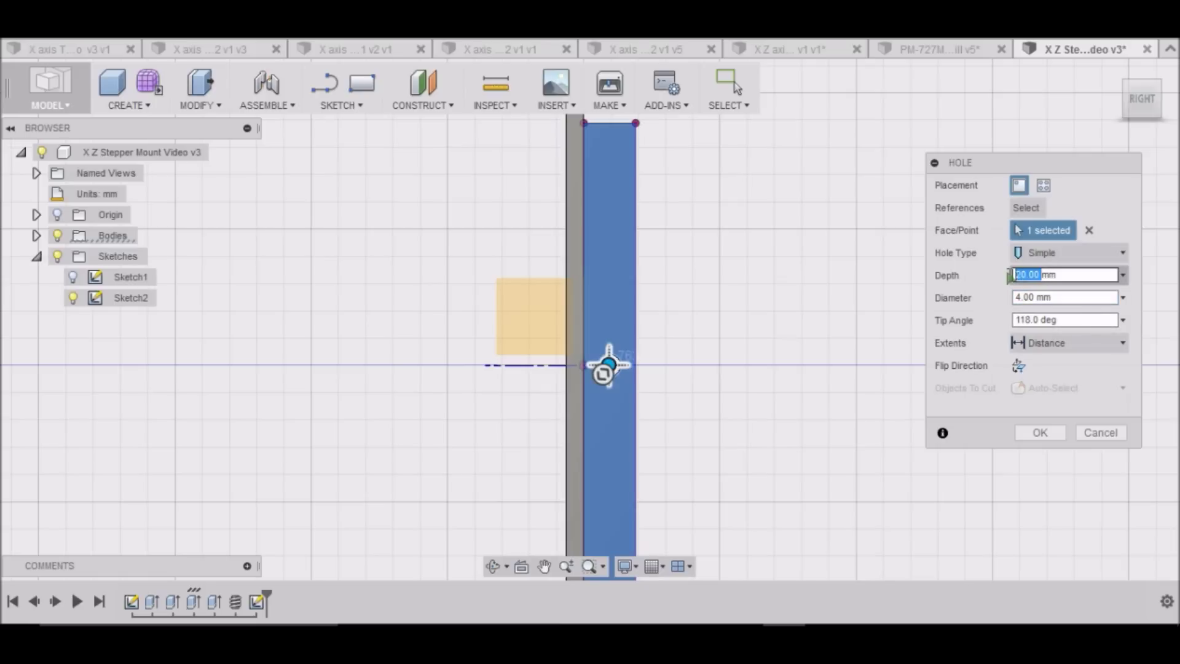
scroll(846, 349, down, 2)
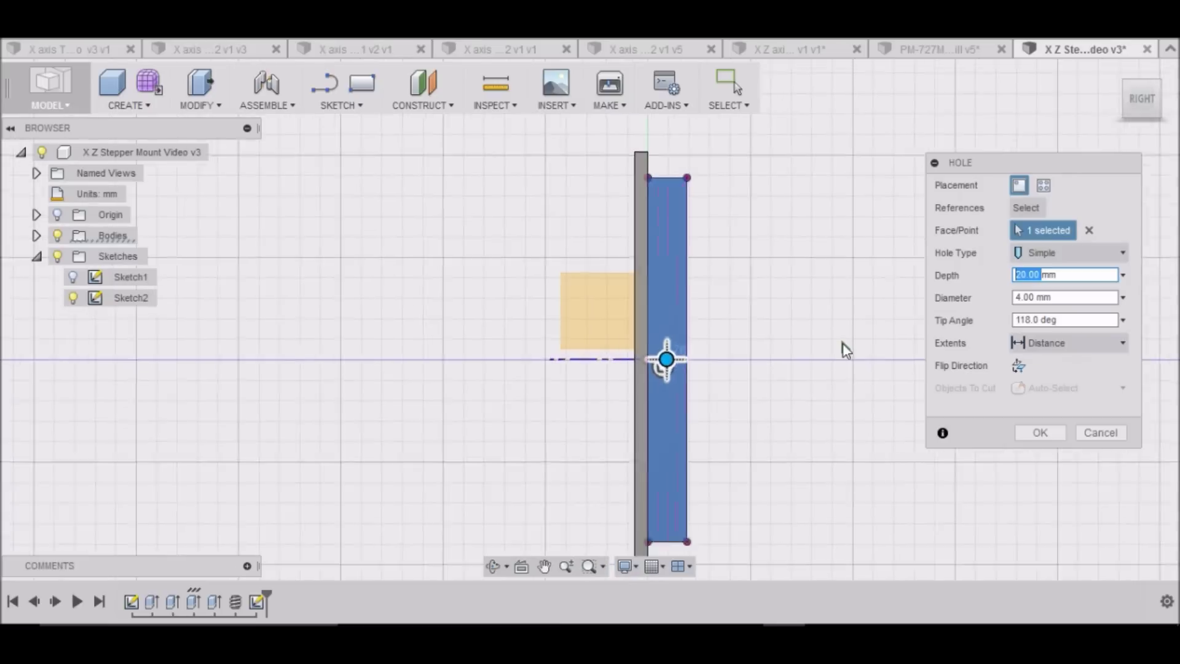
scroll(846, 349, up, 3)
click(1146, 102)
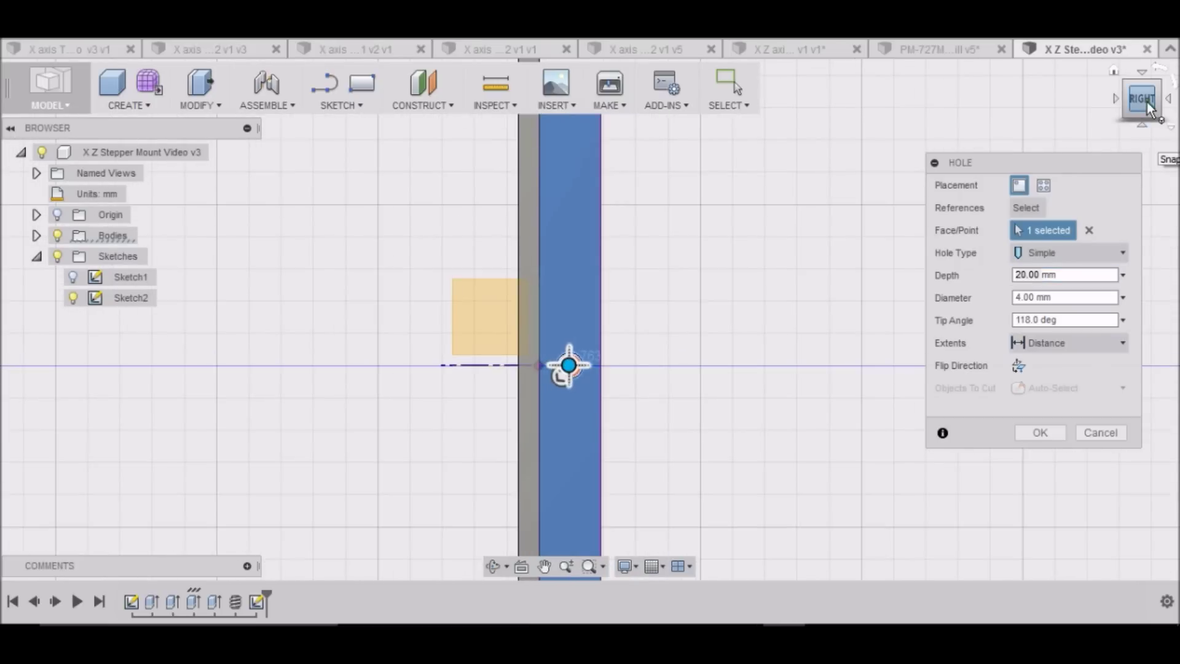
click(1166, 101)
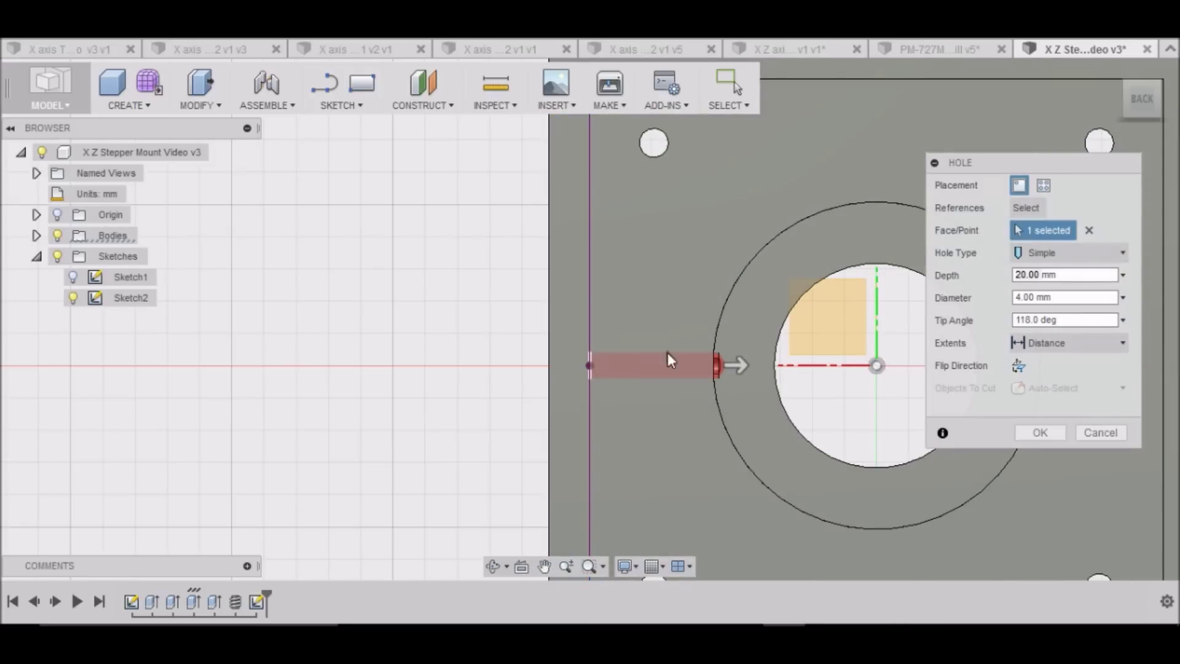
click(1039, 434)
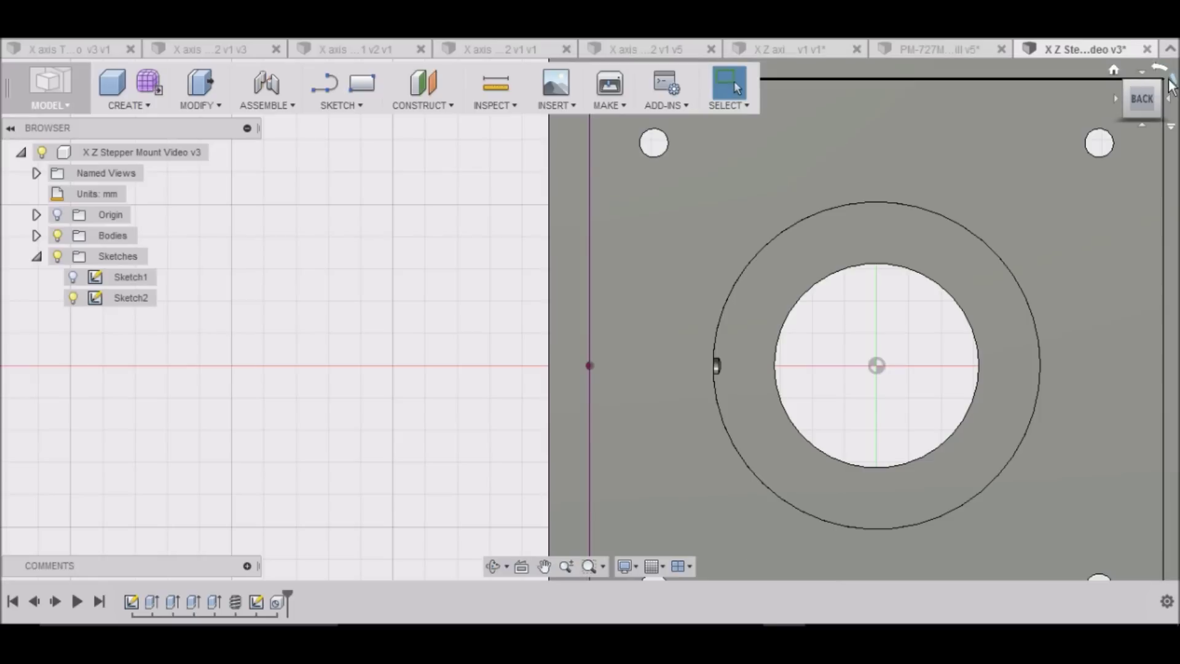
click(1115, 98)
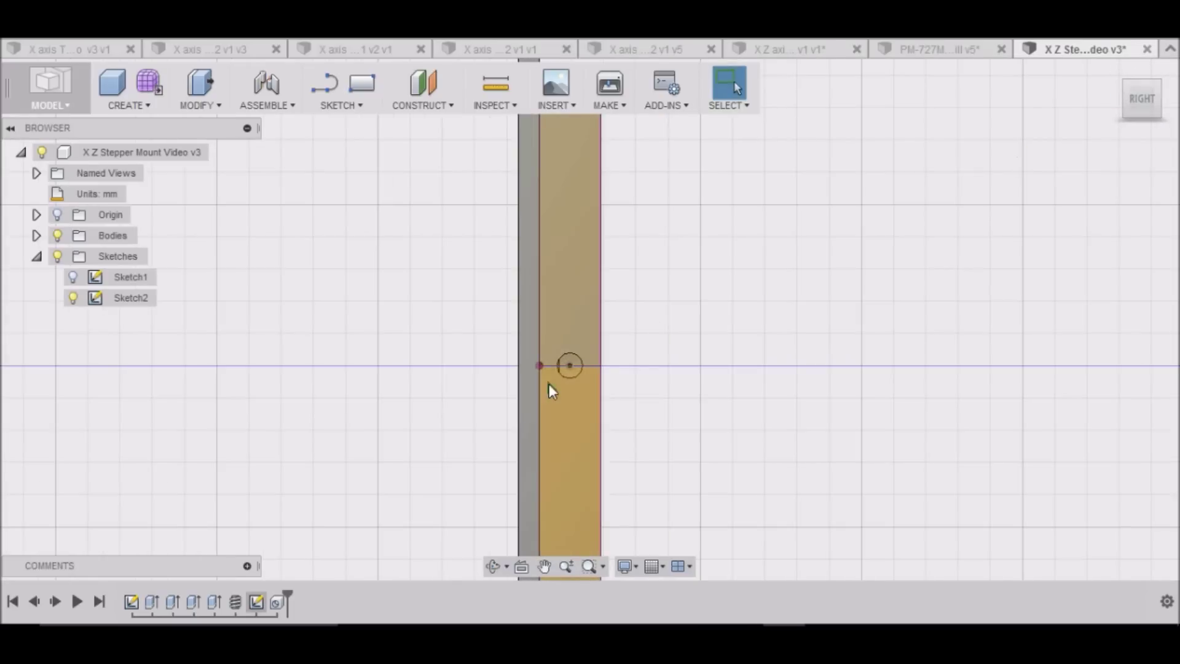
scroll(581, 376, up, 3)
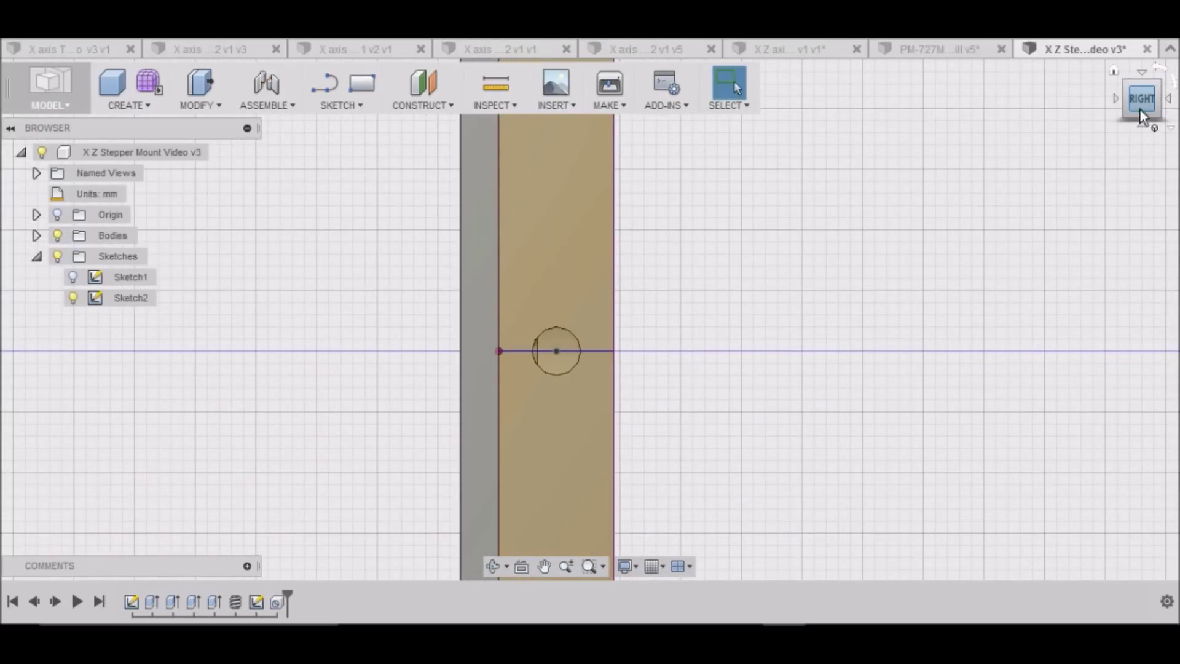
click(1141, 72)
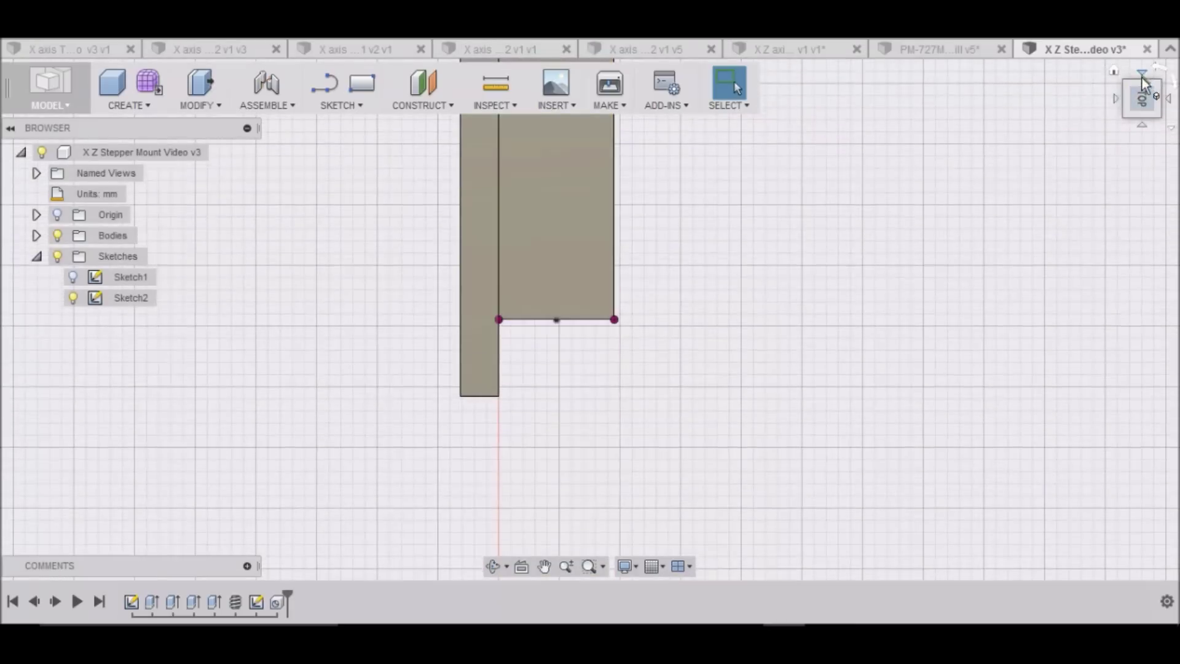
scroll(886, 400, down, 4)
scroll(551, 458, down, 3)
scroll(734, 238, up, 3)
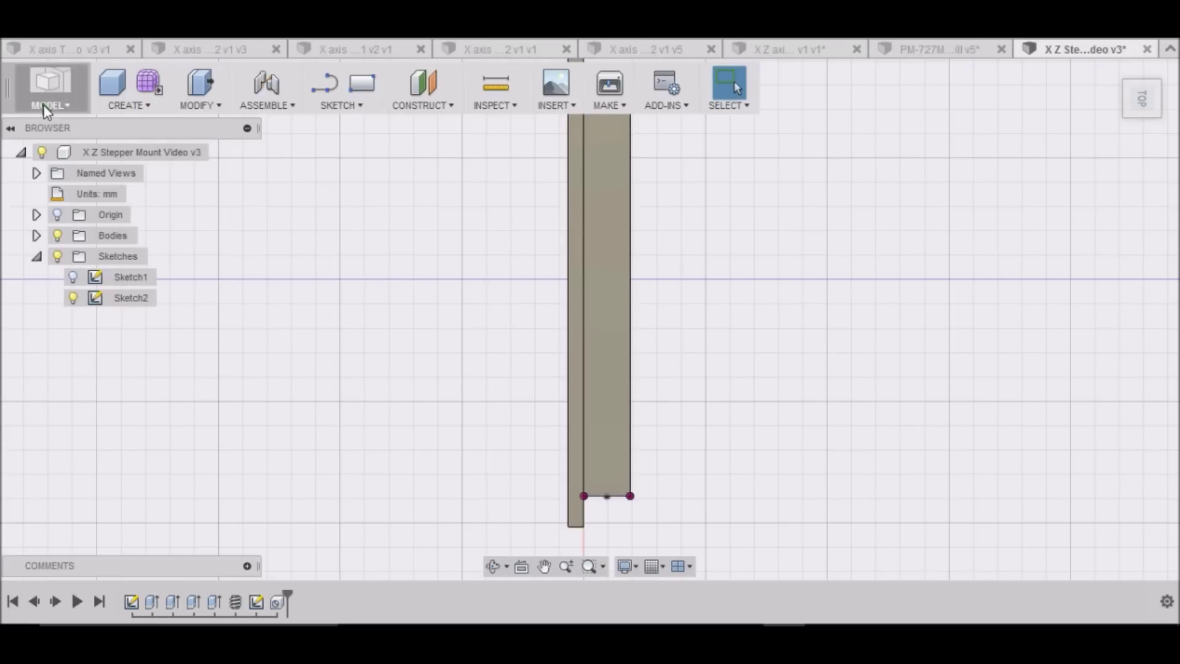
click(136, 106)
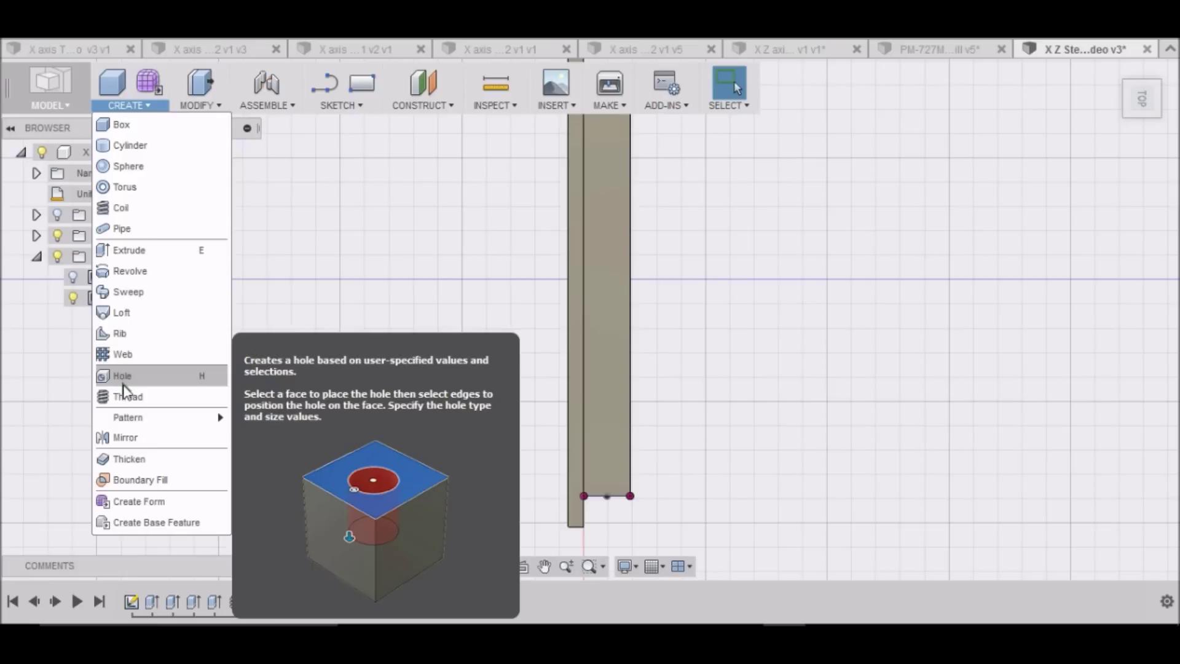
click(124, 381)
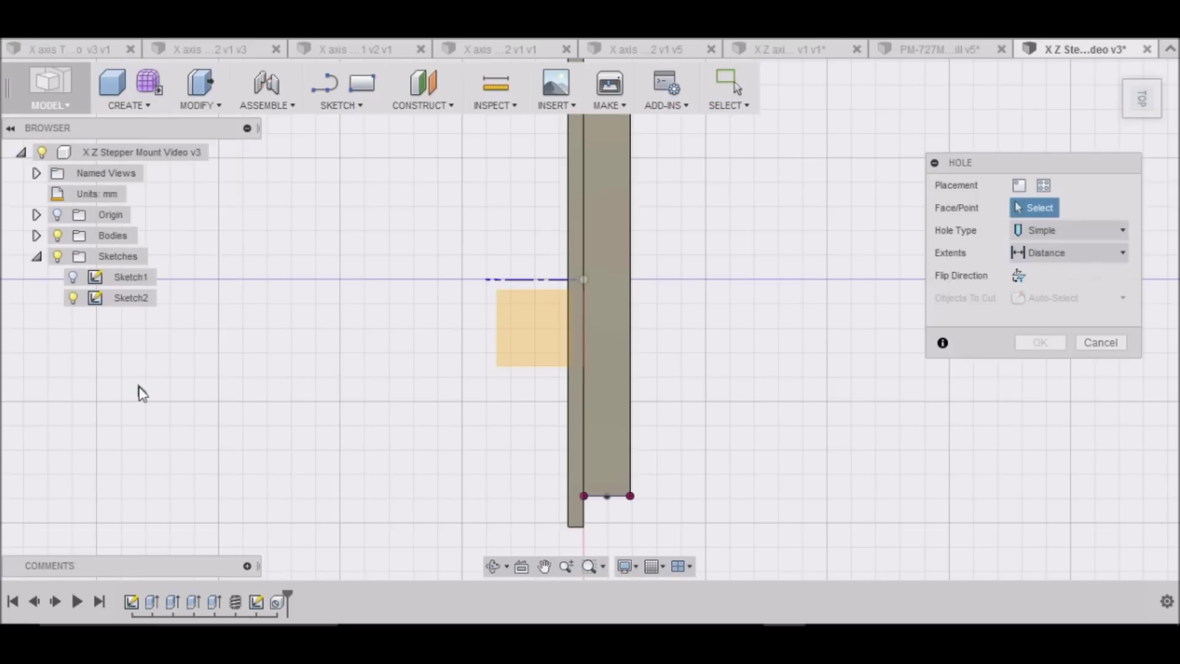
click(606, 279)
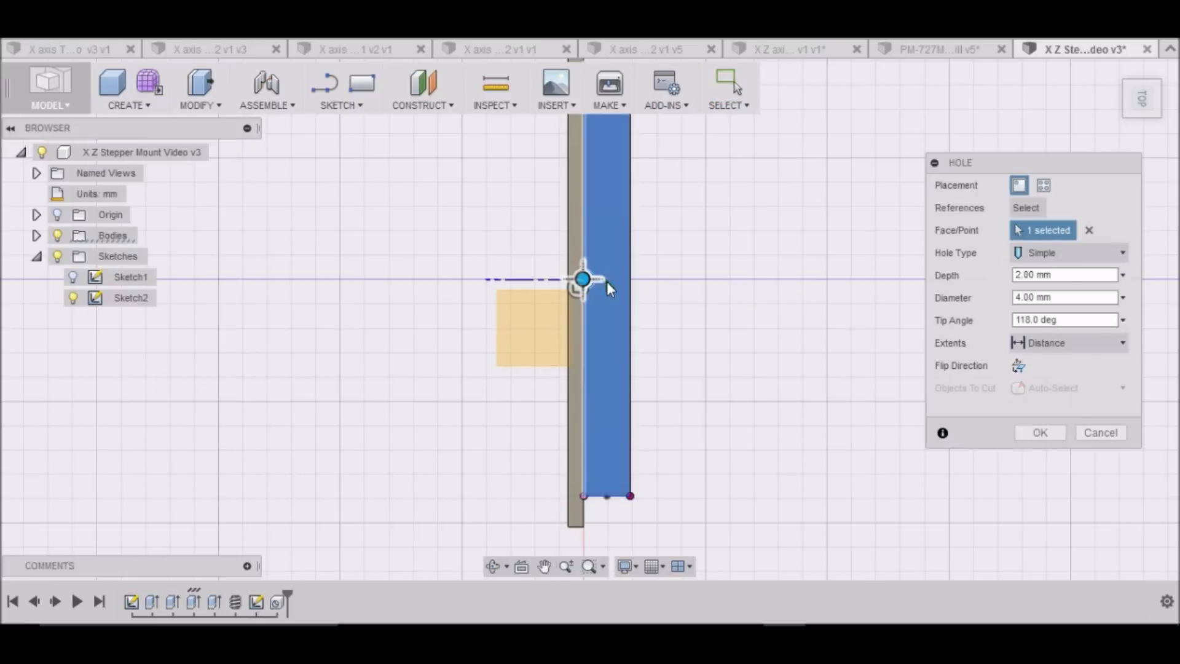
scroll(608, 283, up, 3)
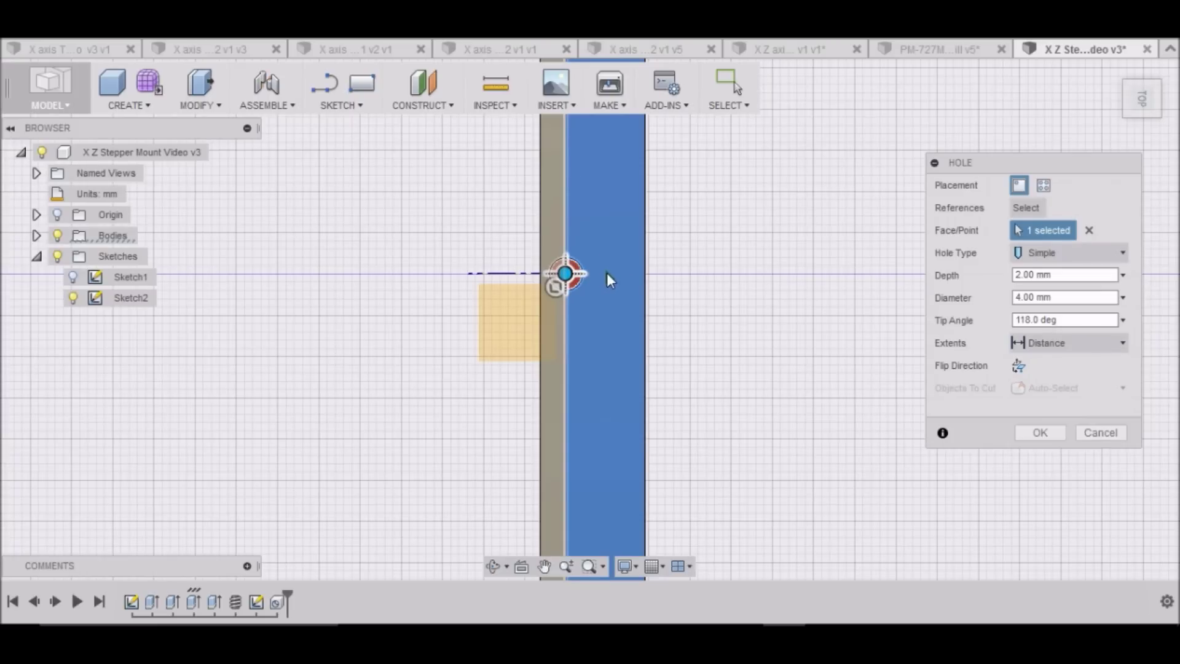
drag(565, 274, 606, 277)
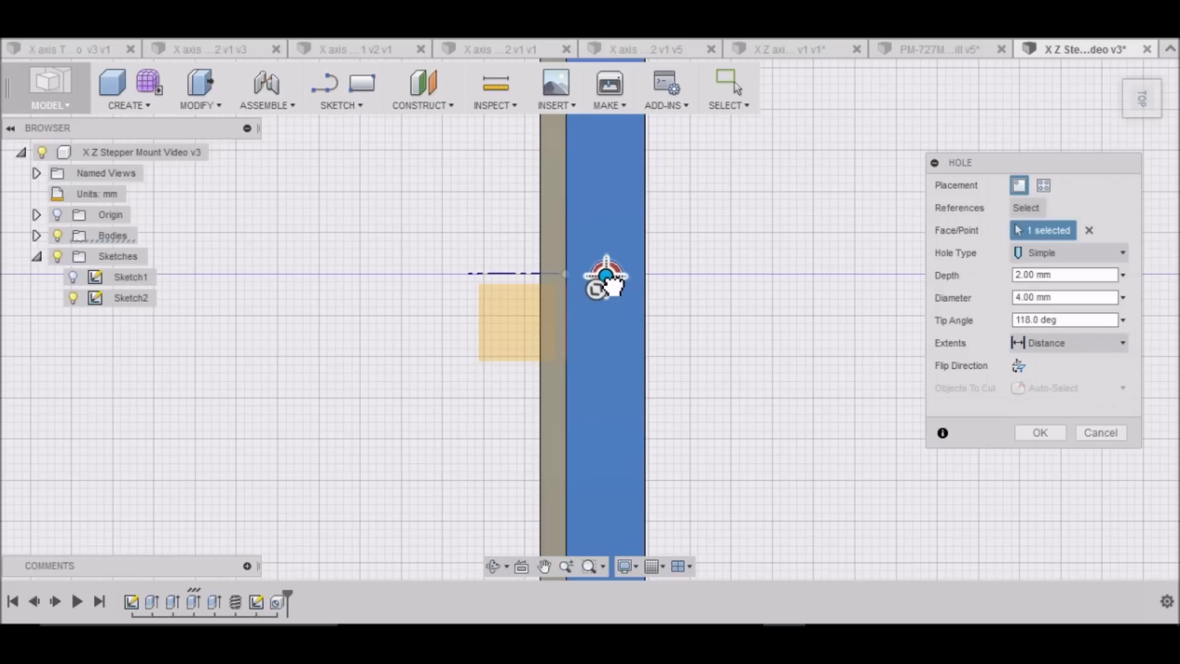
scroll(611, 278, up, 5)
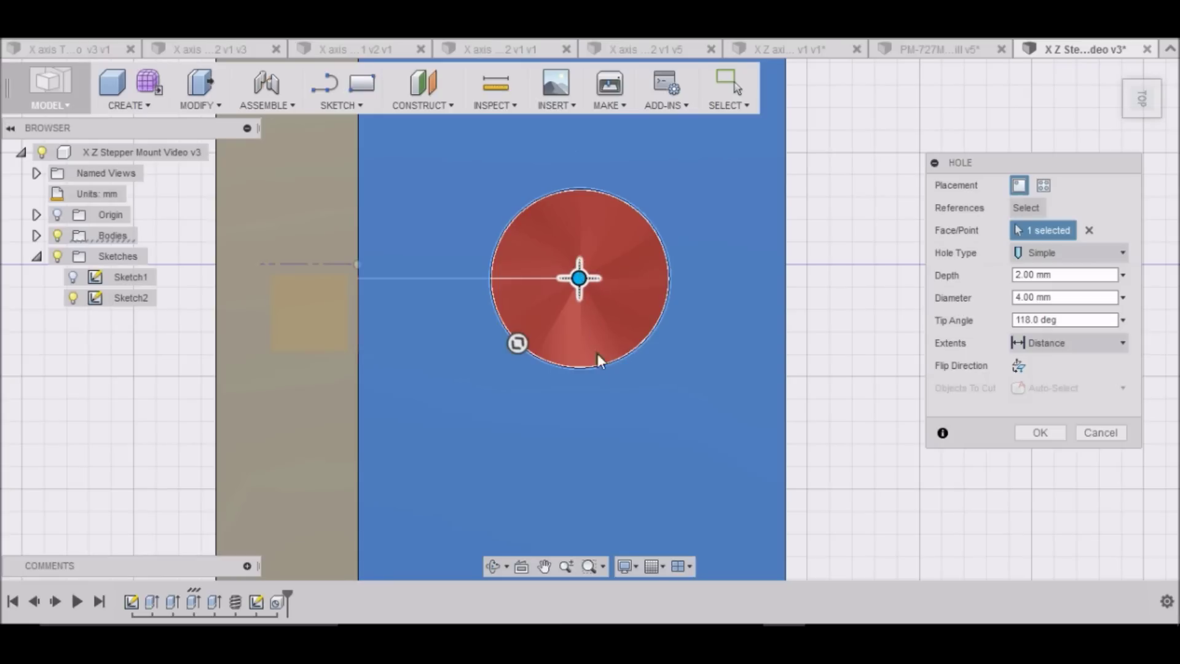
scroll(598, 371, up, 6)
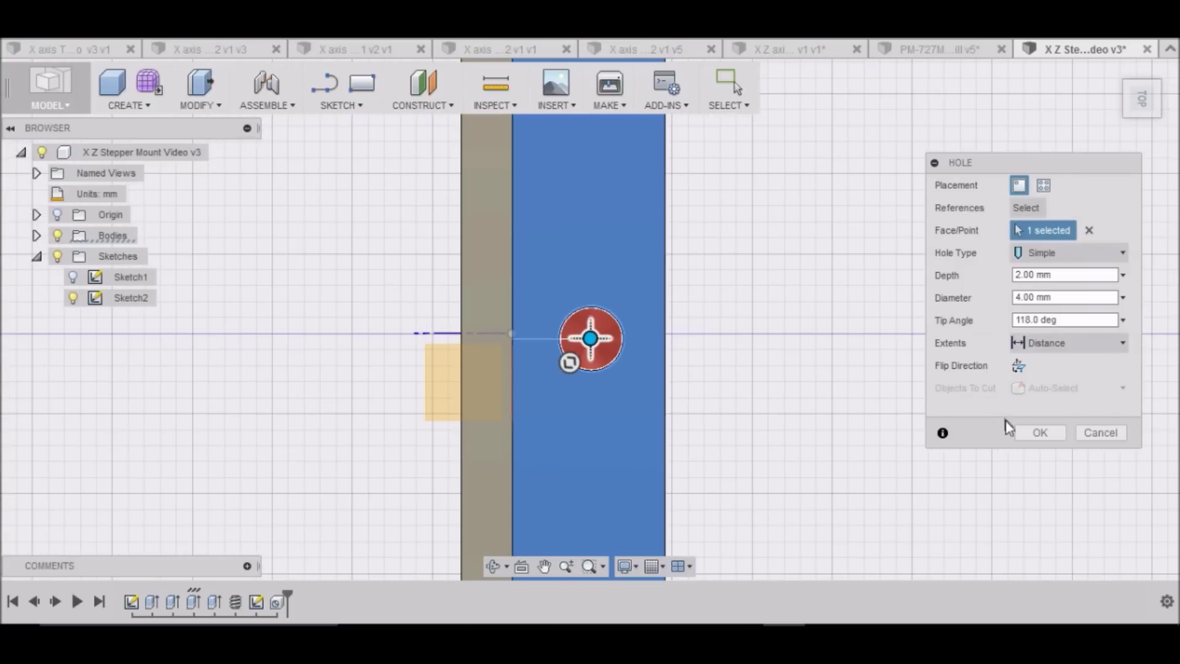
click(1101, 432)
Create a new sketch on the top side face of the rear boss
scroll(510, 350, up, 5)
scroll(512, 335, down, 3)
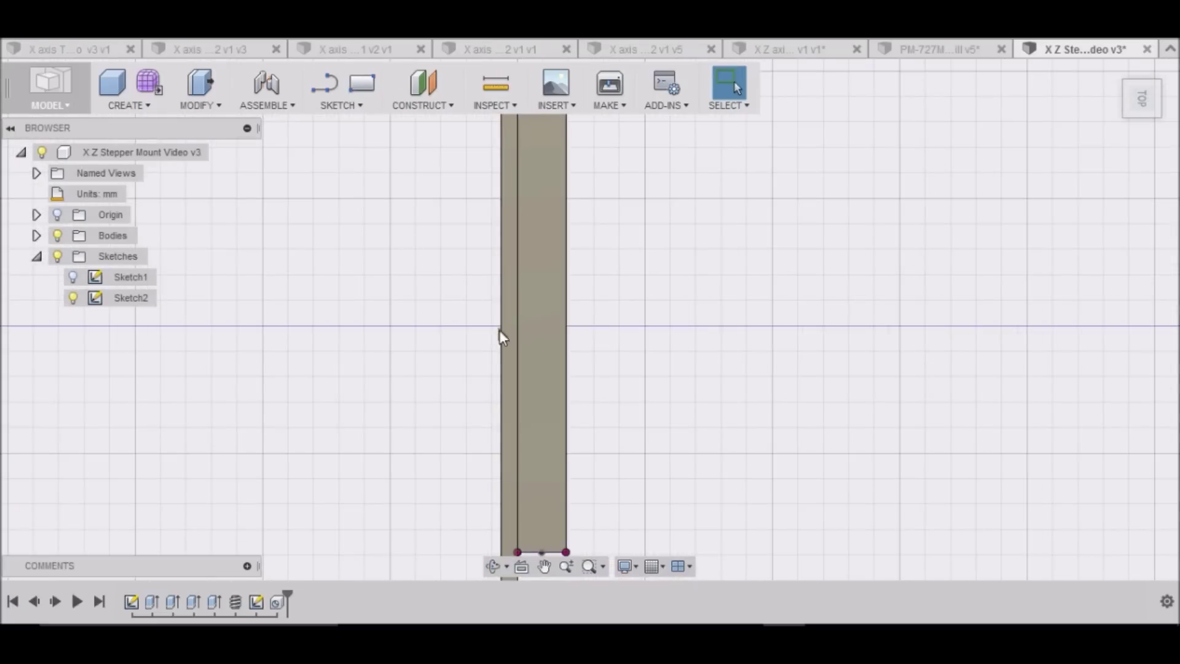
scroll(582, 365, up, 4)
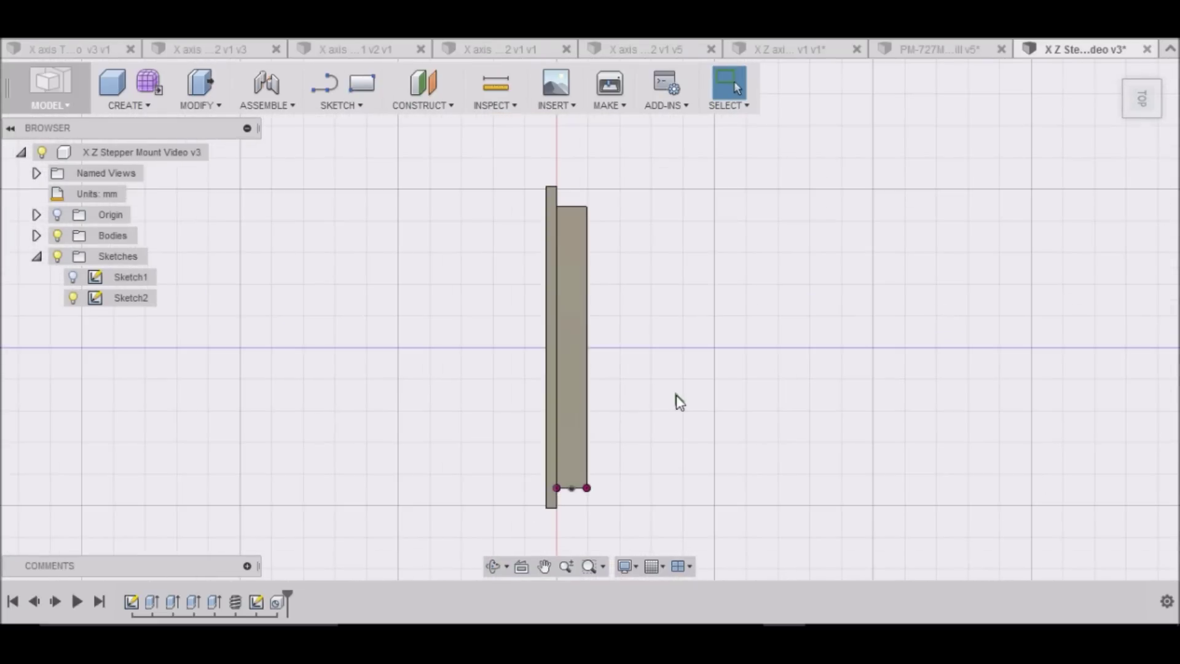
click(352, 104)
click(357, 125)
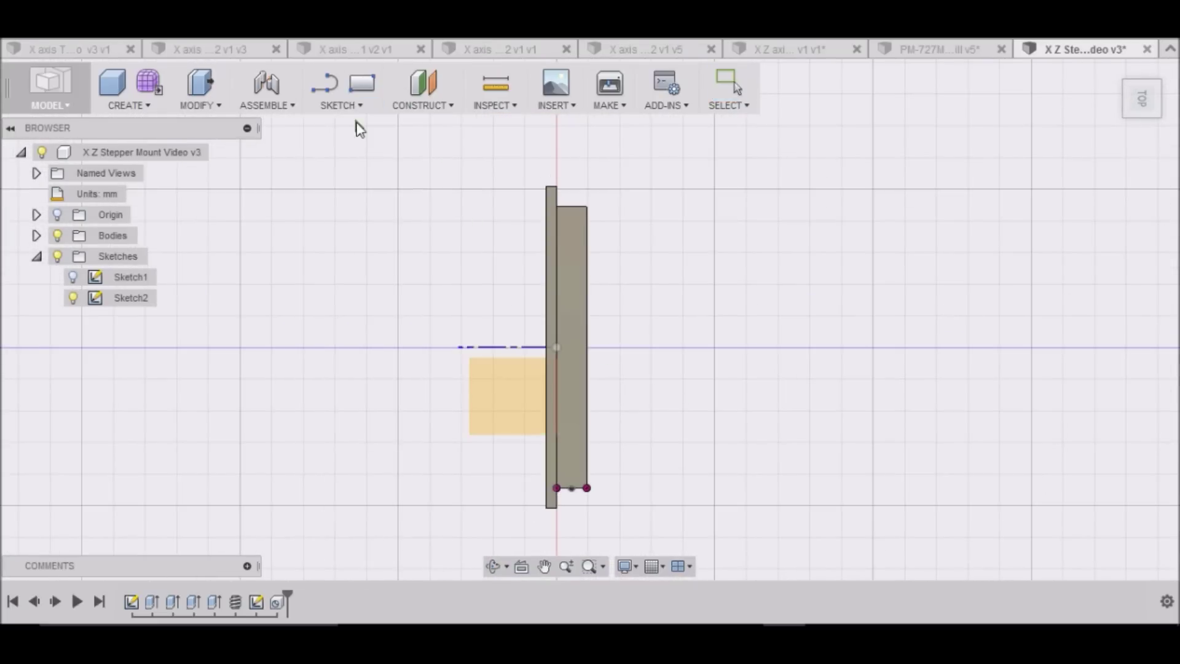
click(575, 293)
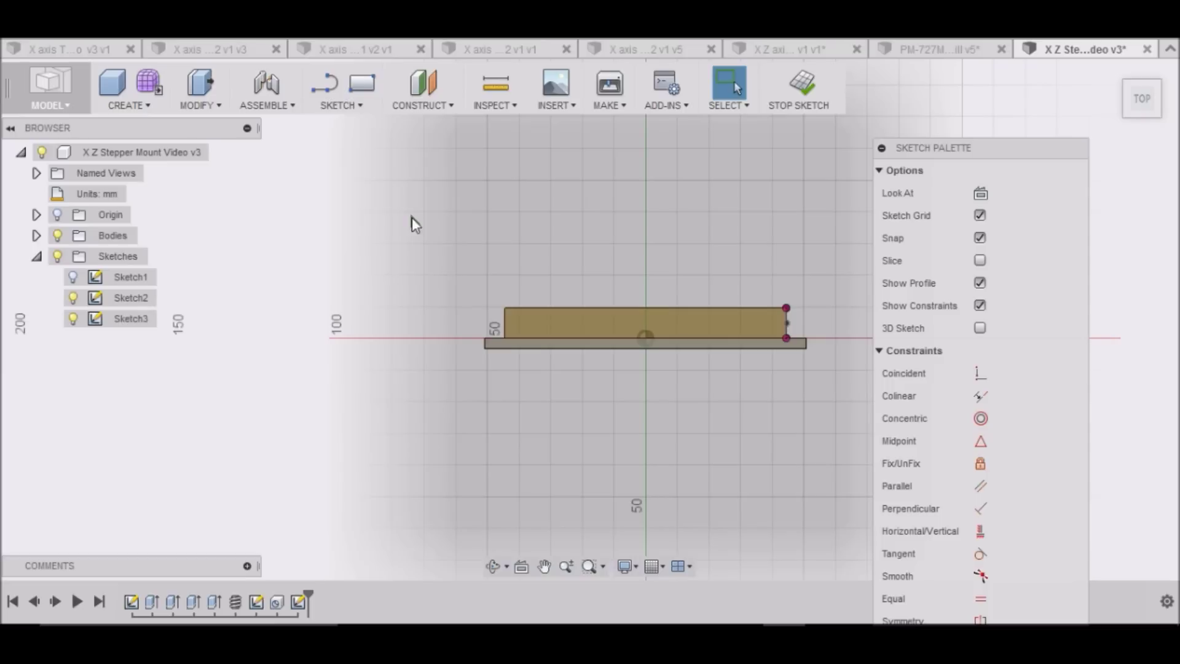
Draw a line across the boss's top side face from the midpoint of its outer edge to the origin on the plate-side edge
key(l)
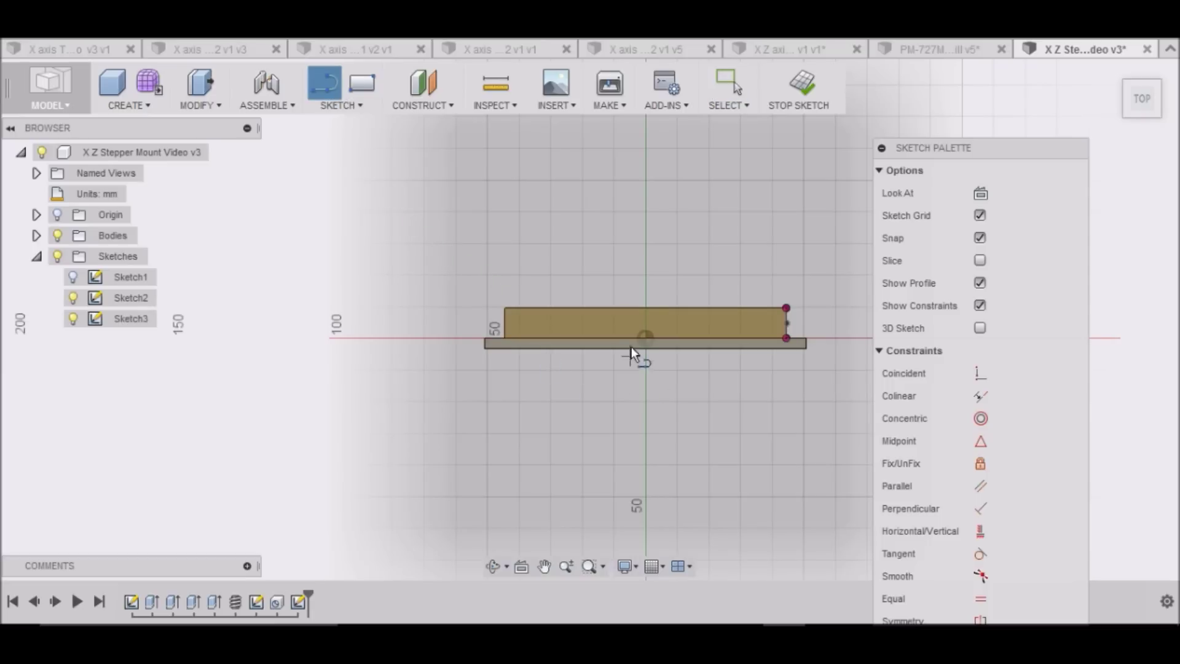
click(646, 307)
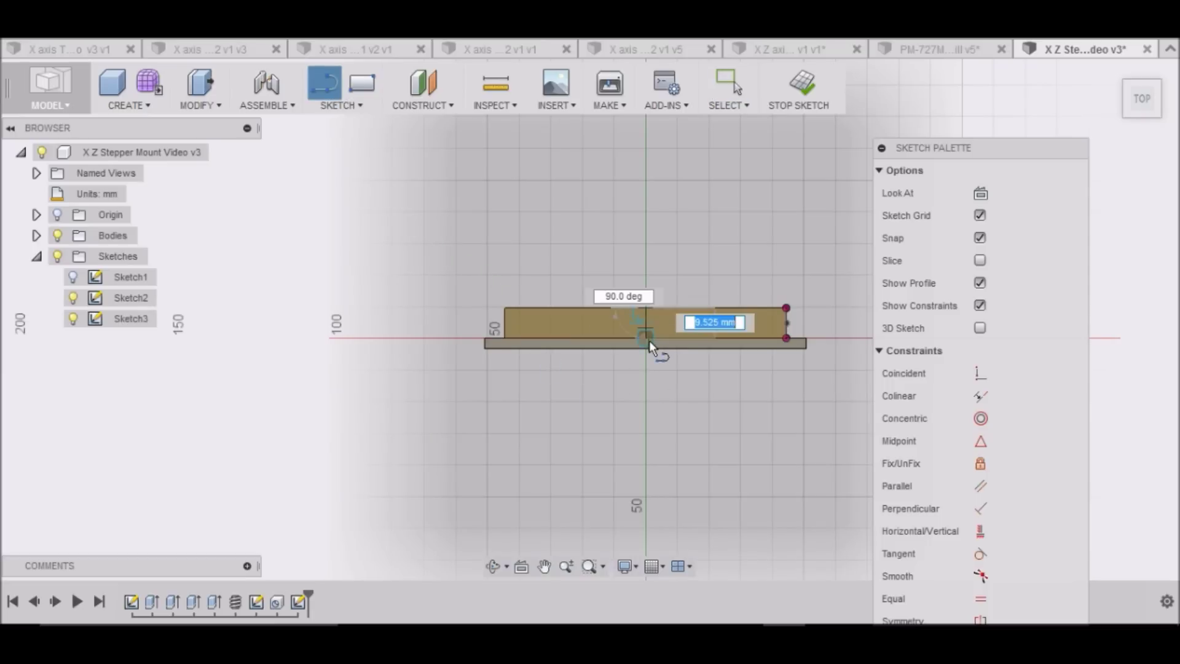
click(648, 340)
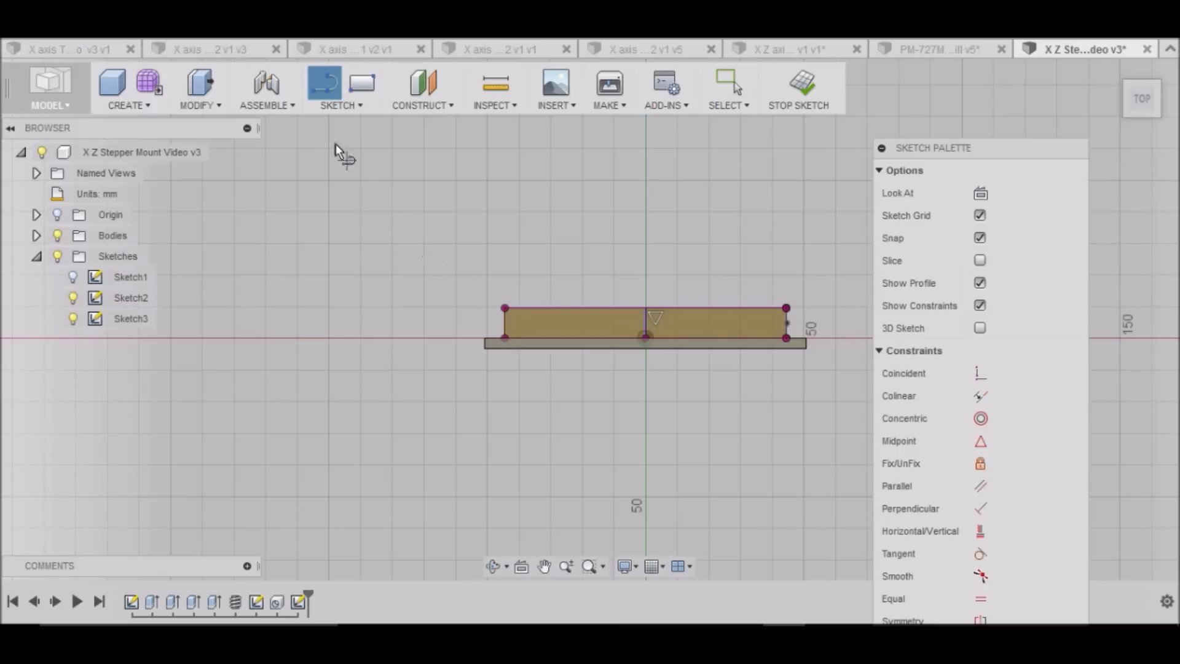
Place a sketch point at the midpoint of the line across the boss's top side face and finish the sketch
click(355, 105)
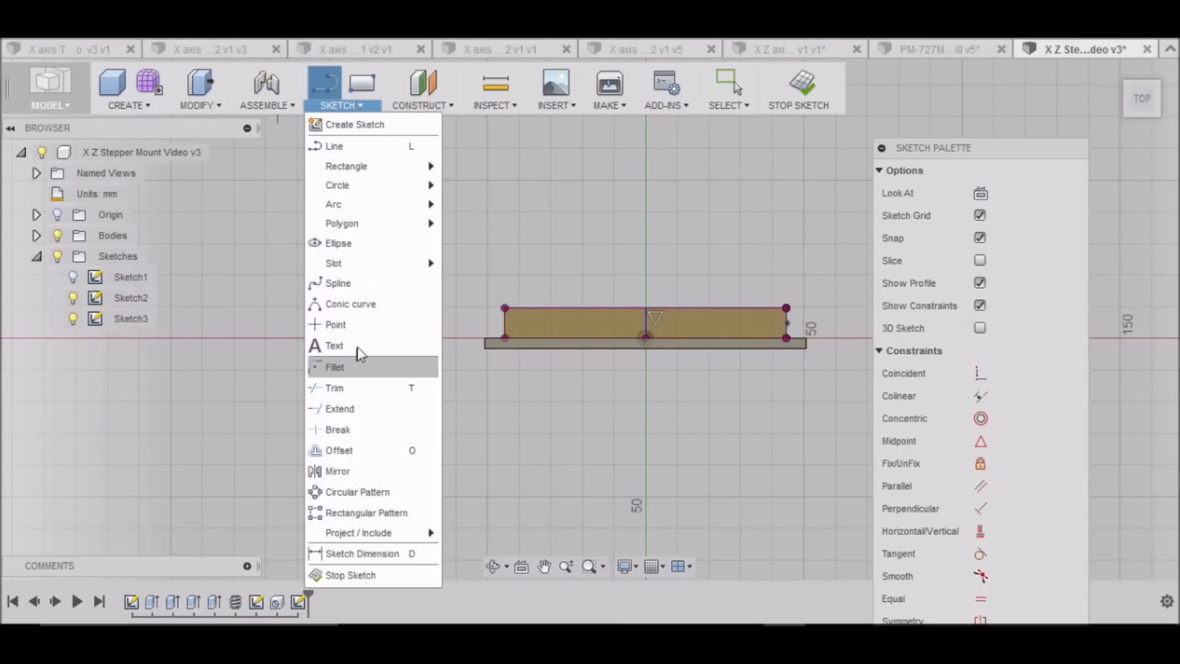
click(344, 324)
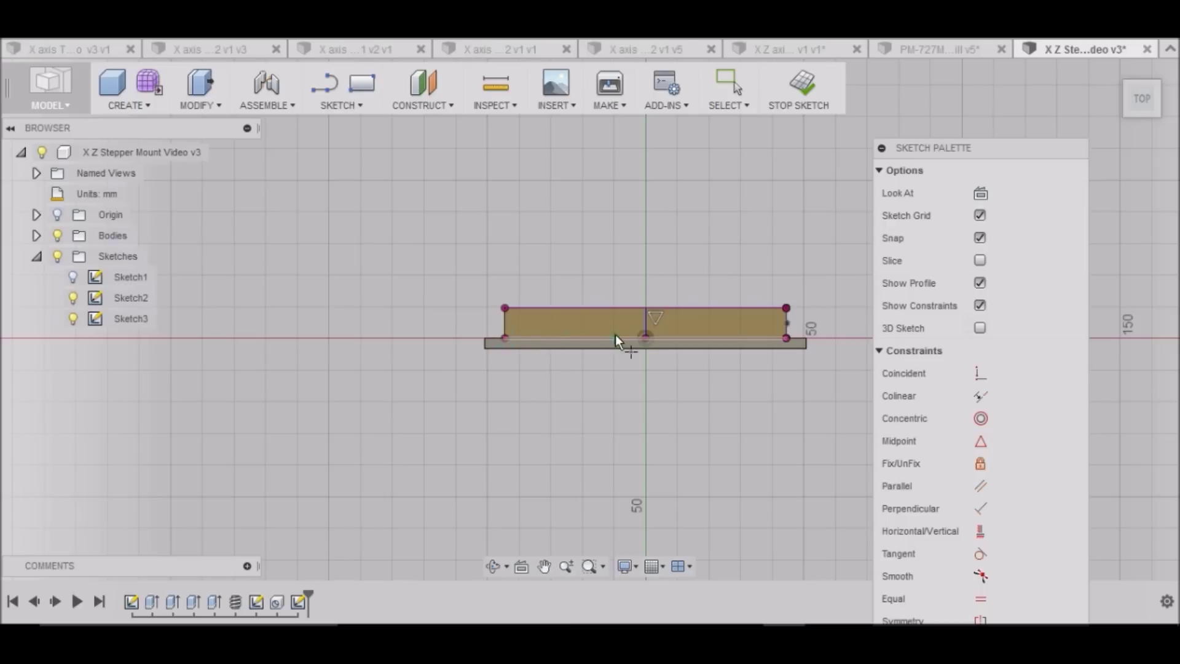
click(647, 323)
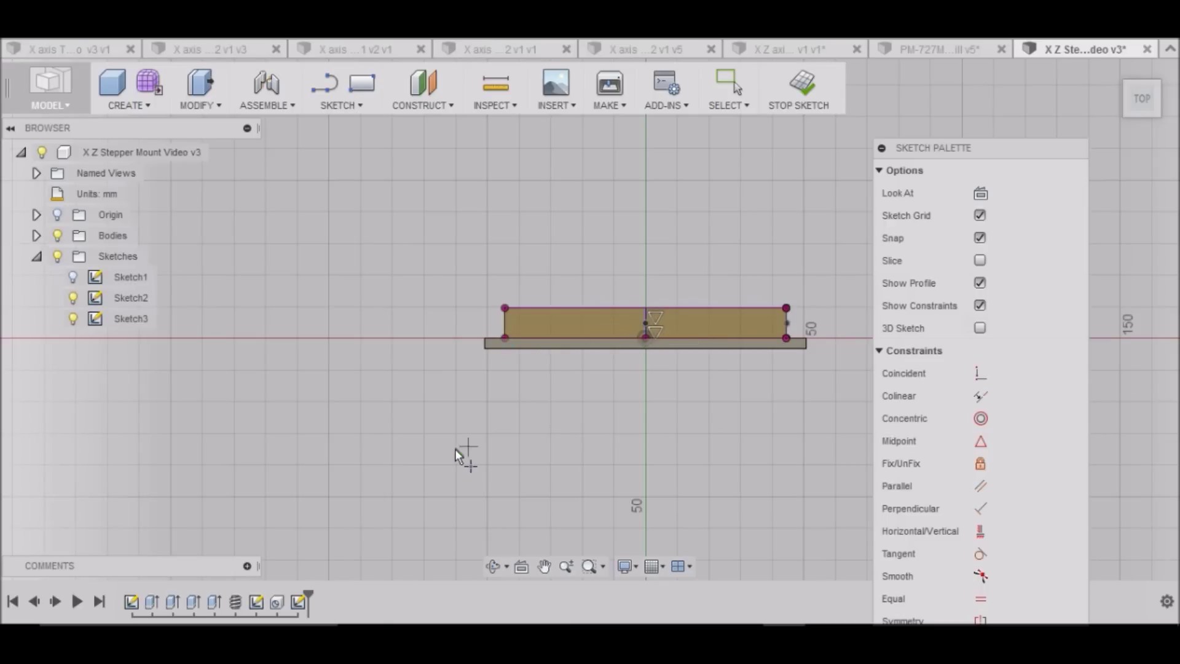
click(798, 86)
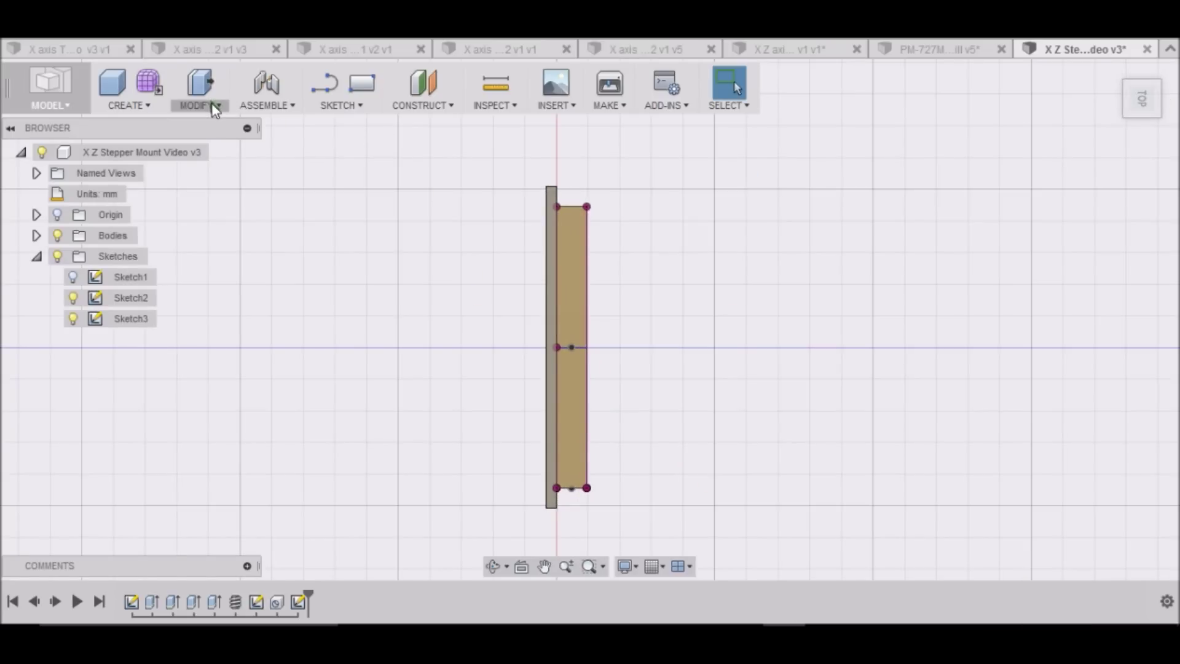
Start a simple hole on the raised block's top side face and snap its centre to the midpoint of the face's width
click(150, 105)
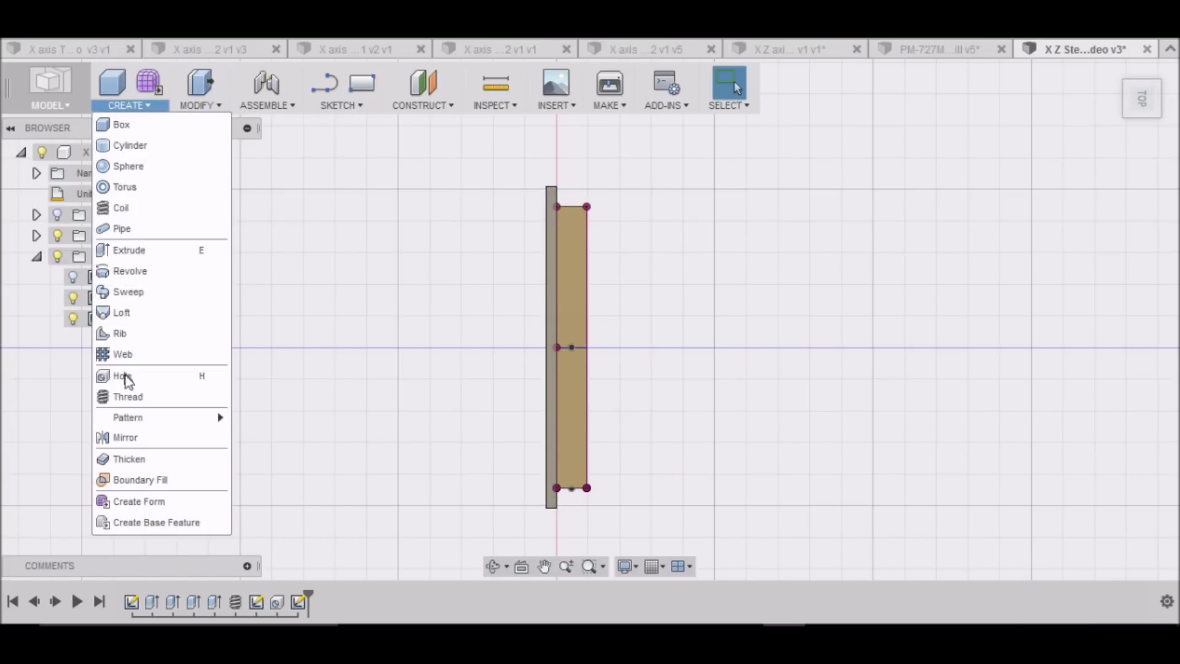
click(123, 376)
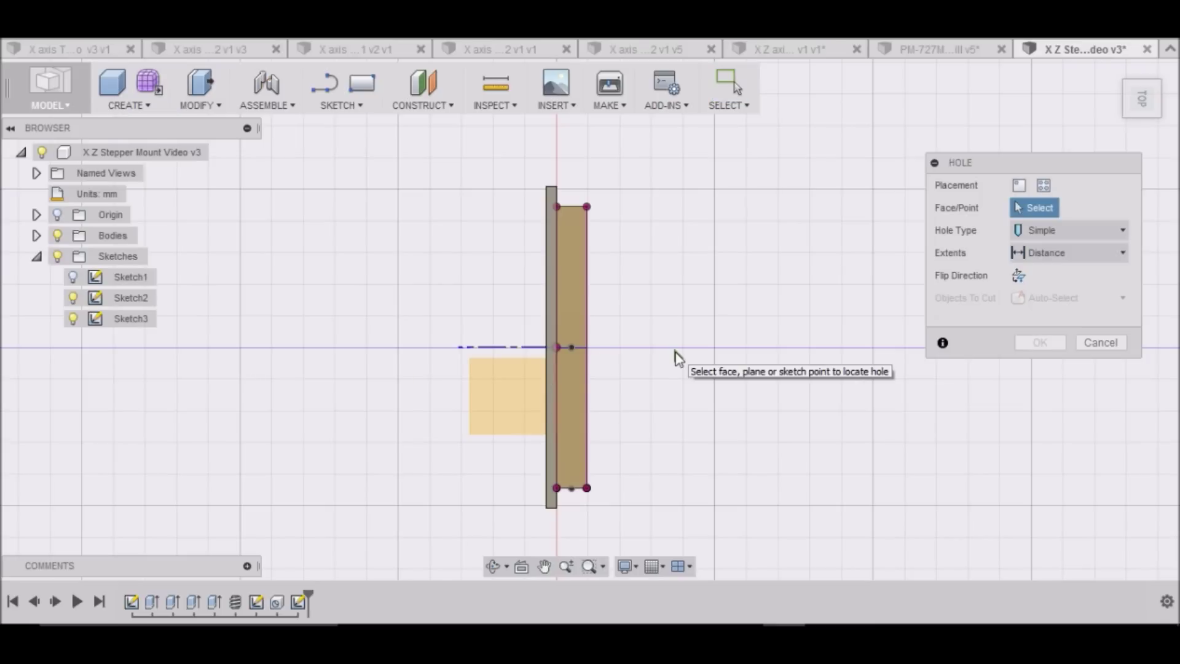
click(585, 347)
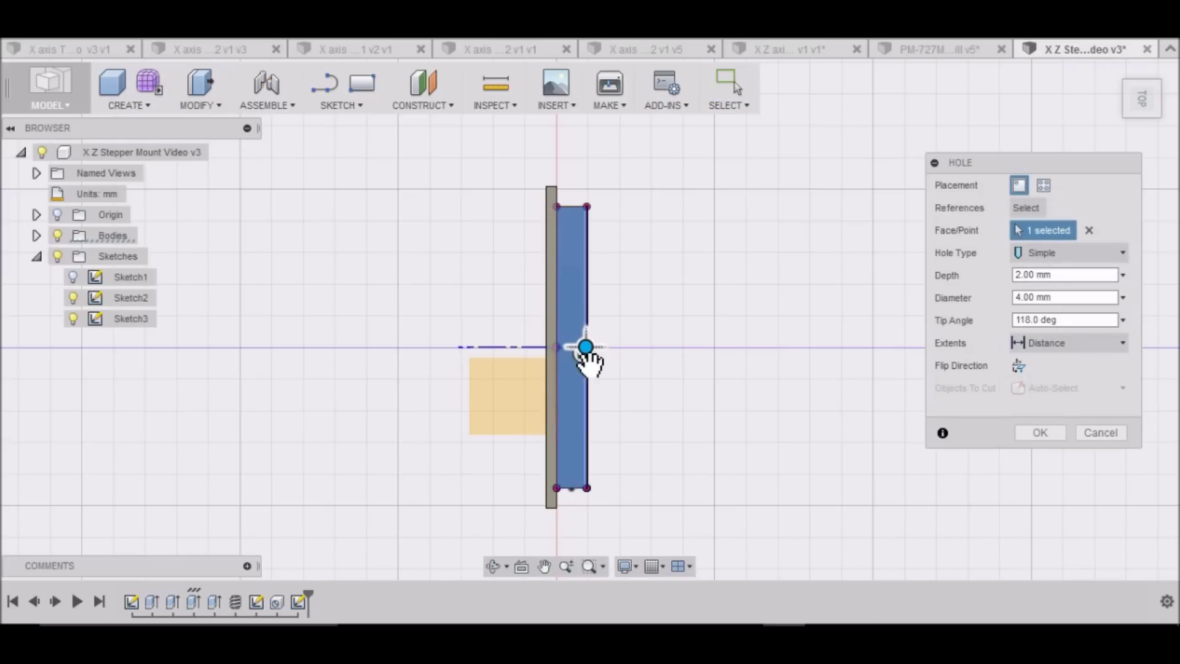
scroll(573, 344, up, 5)
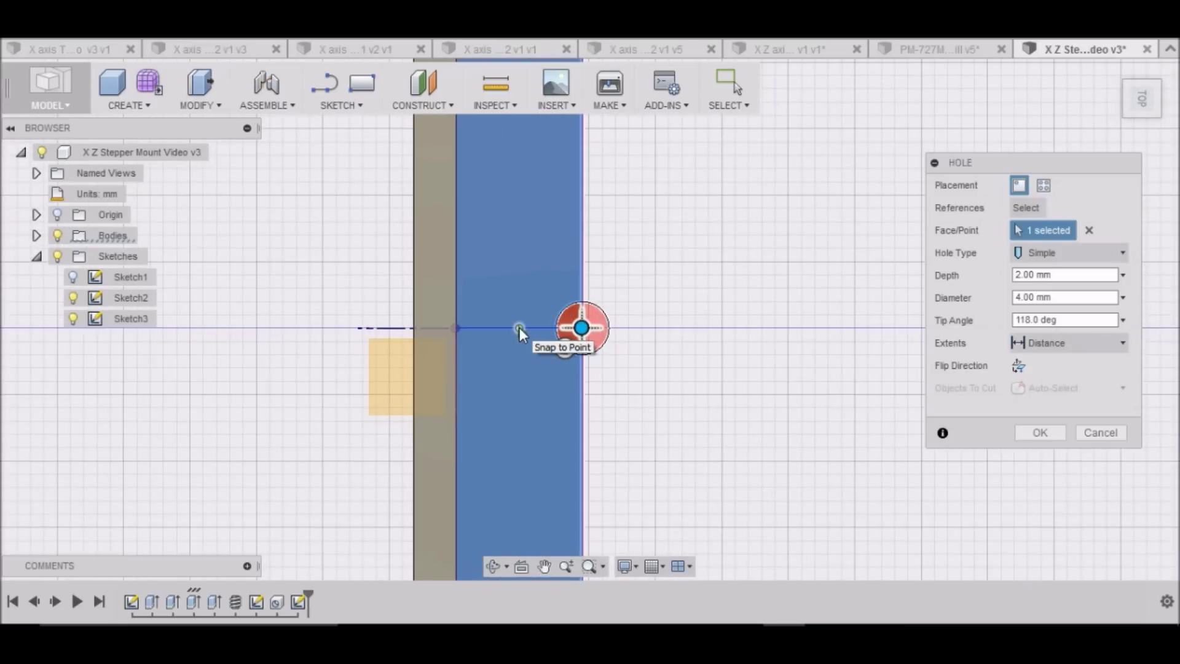
click(518, 327)
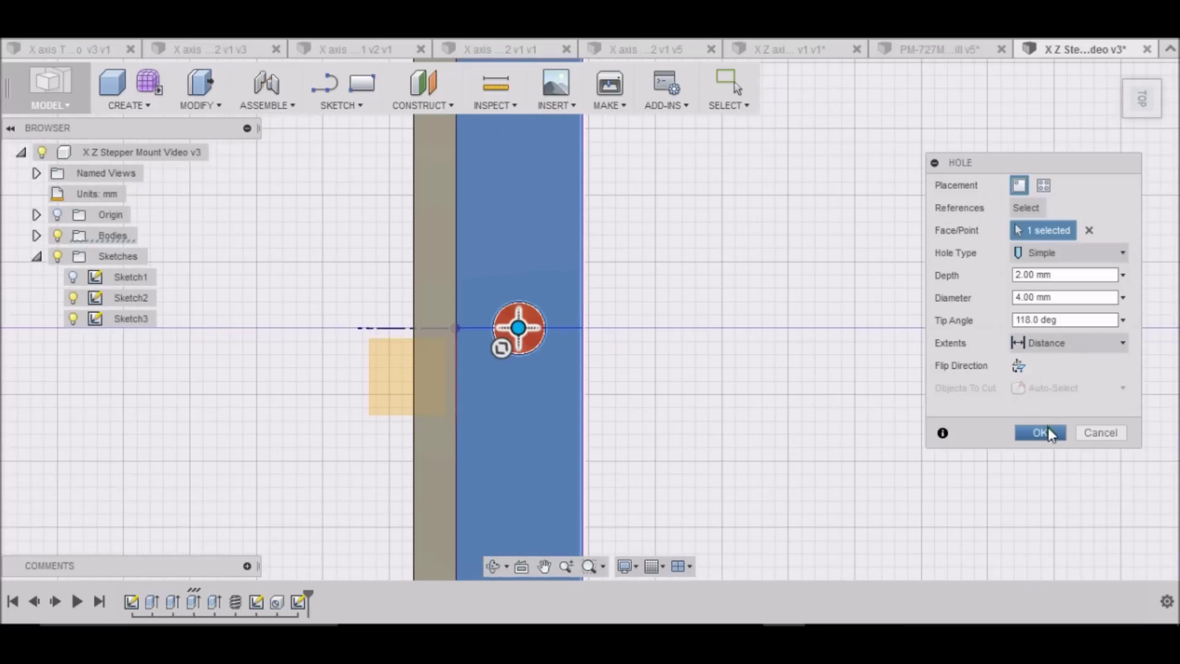
Set the top side hole's depth to 20 mm and create it with the 4 mm diameter
click(1021, 275)
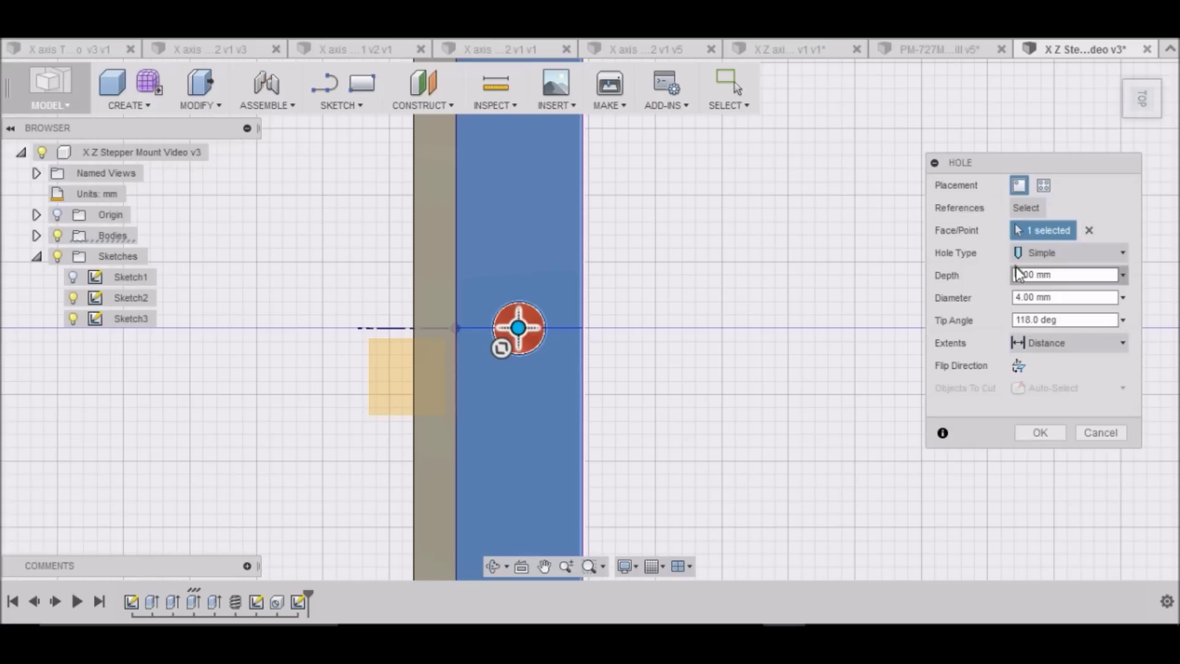
text(0)
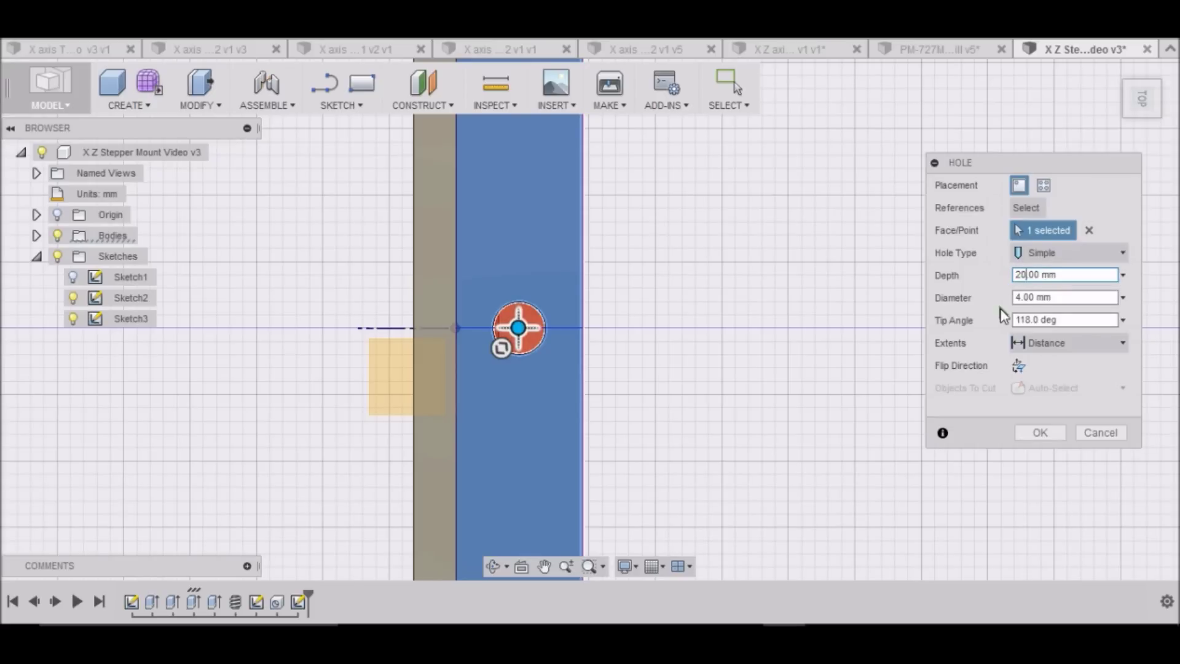
click(1115, 100)
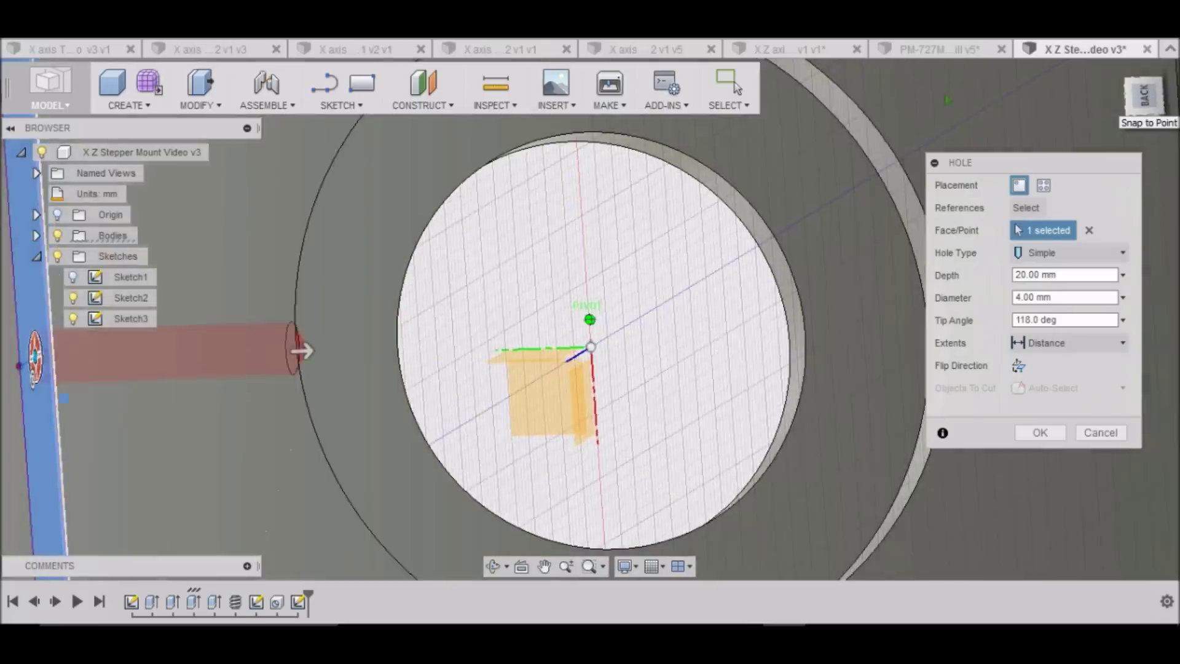
drag(945, 97, 1119, 152)
click(1061, 436)
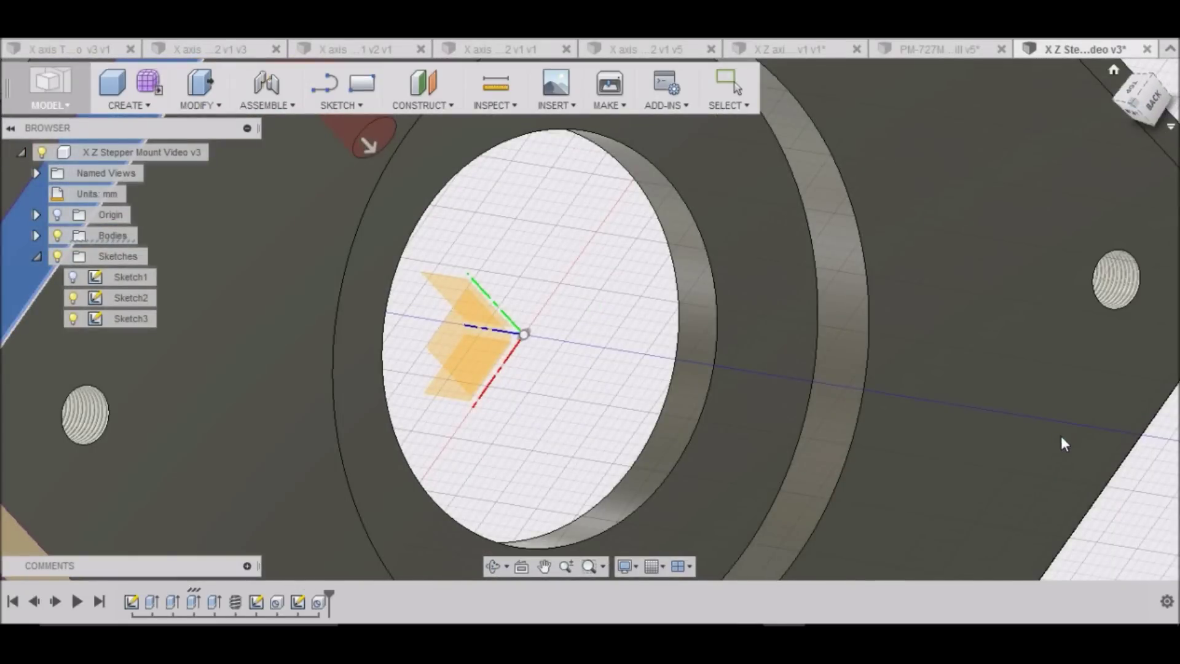
scroll(791, 455, down, 4)
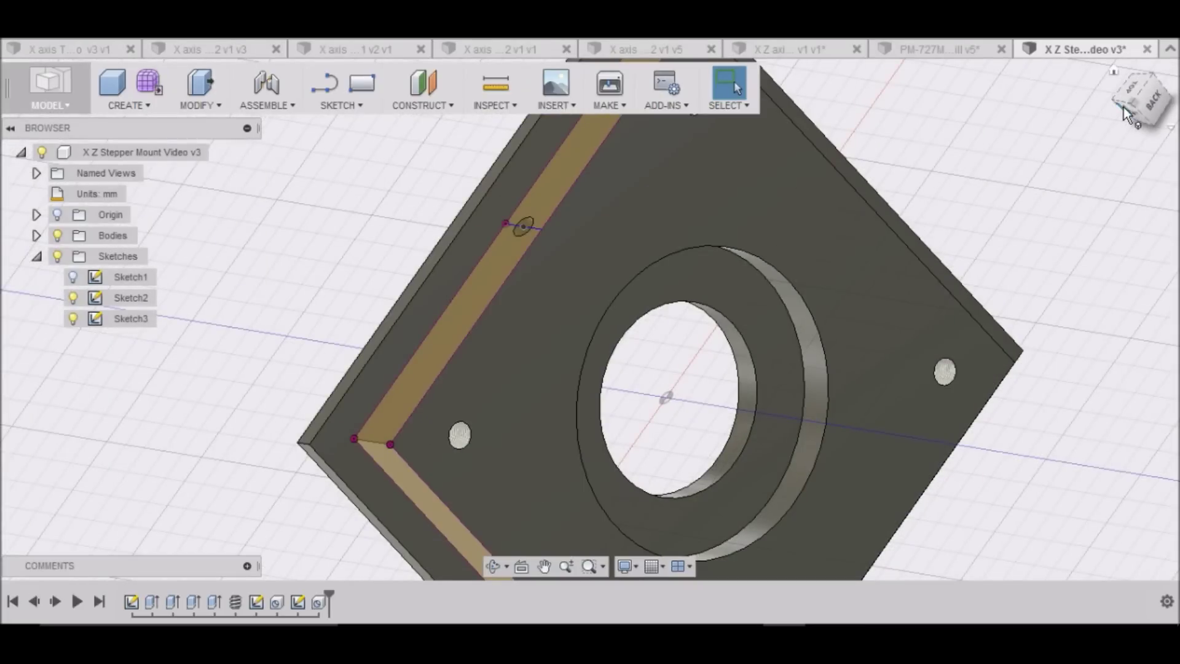
Start a simple hole, 4 mm in diameter and 20 mm deep, on the raised block's bottom side face
click(1133, 98)
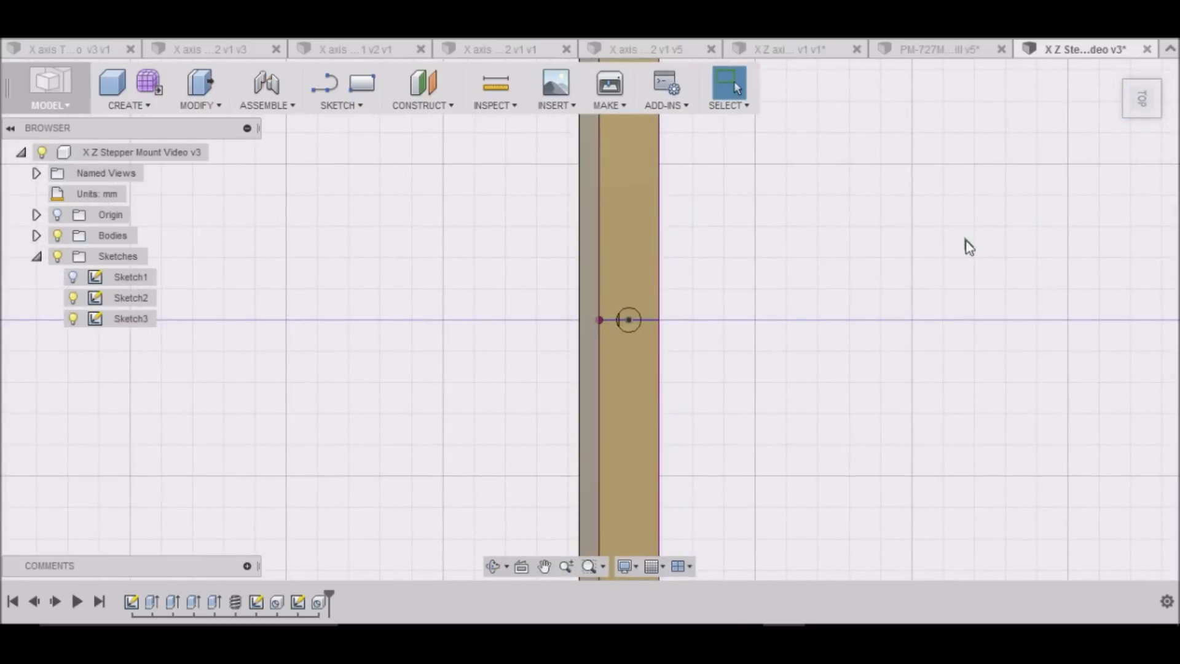
mouse_move(1138, 73)
click(1140, 73)
click(1139, 72)
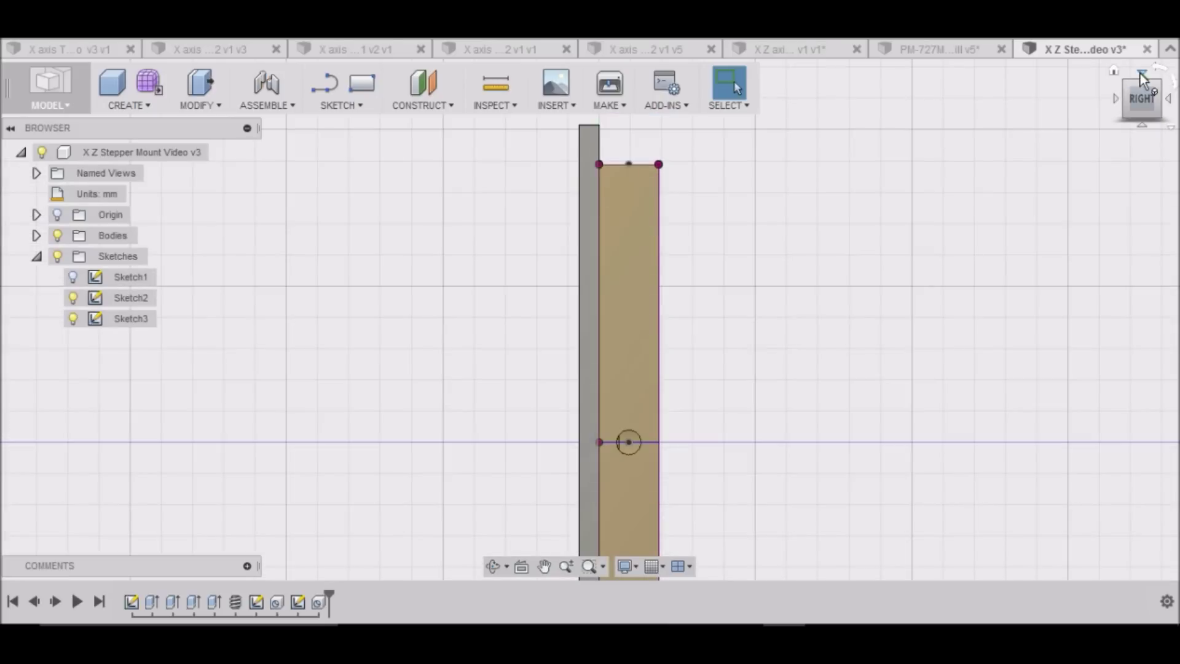
click(1140, 122)
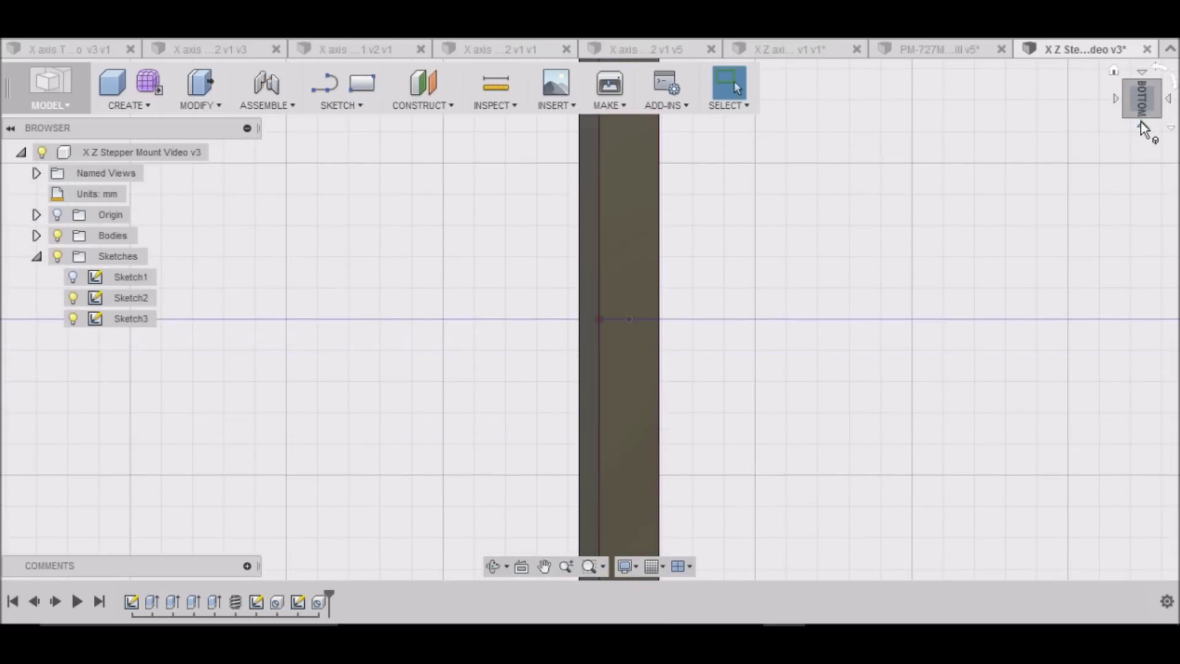
click(1142, 71)
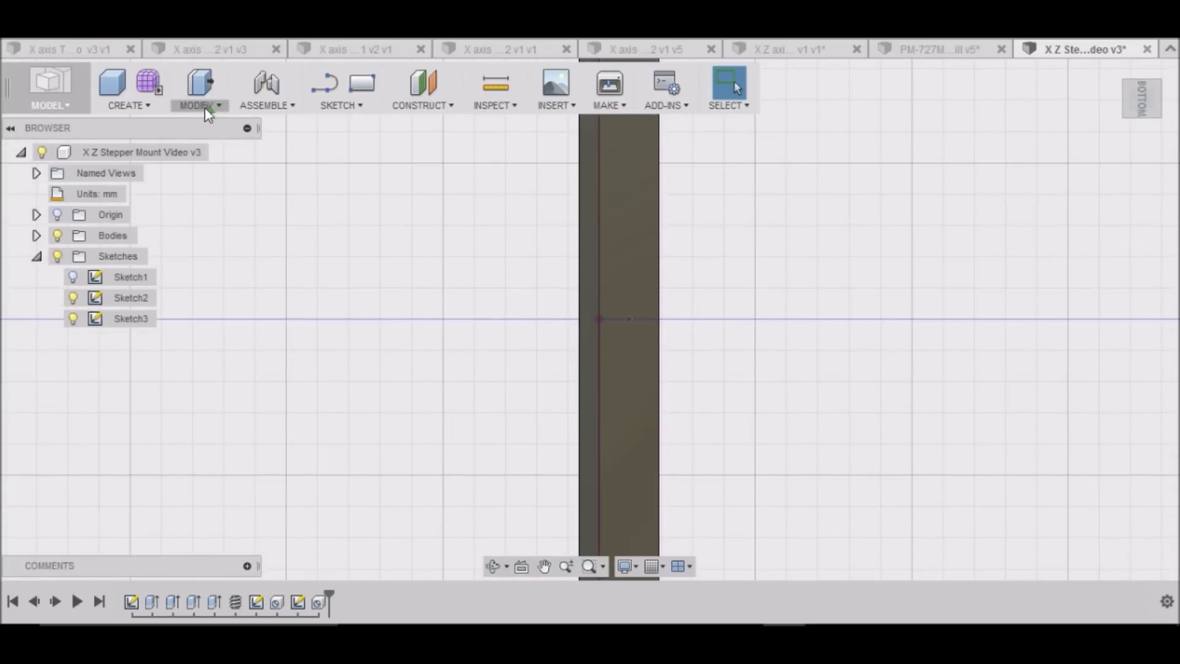
click(148, 106)
click(149, 376)
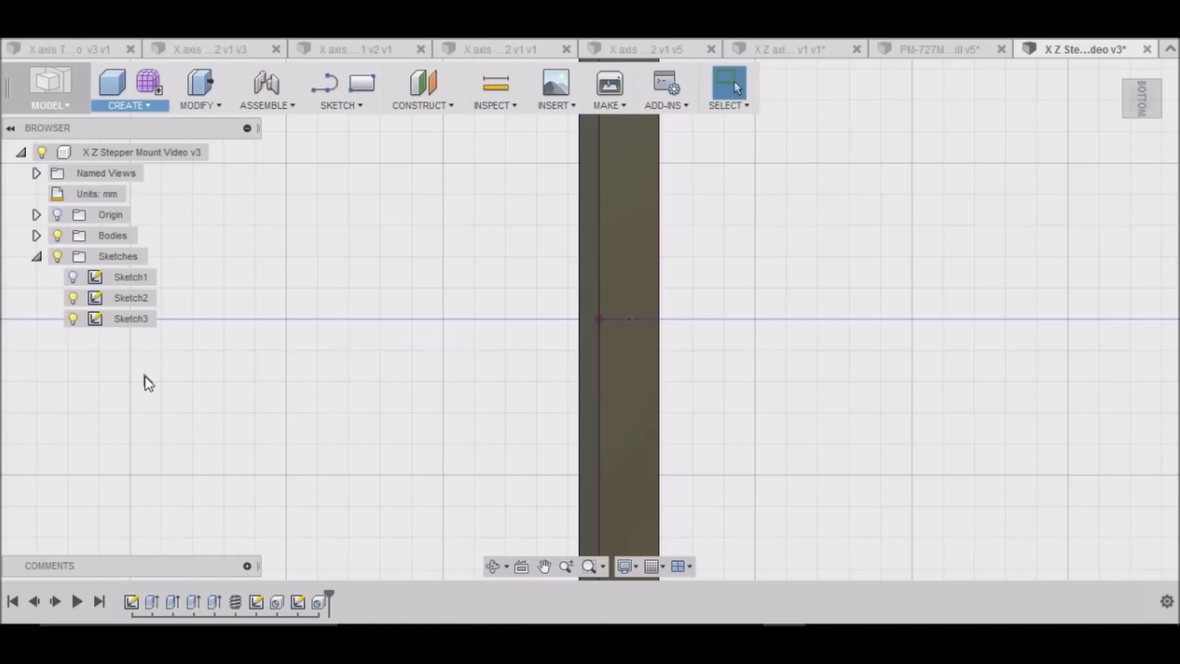
click(629, 209)
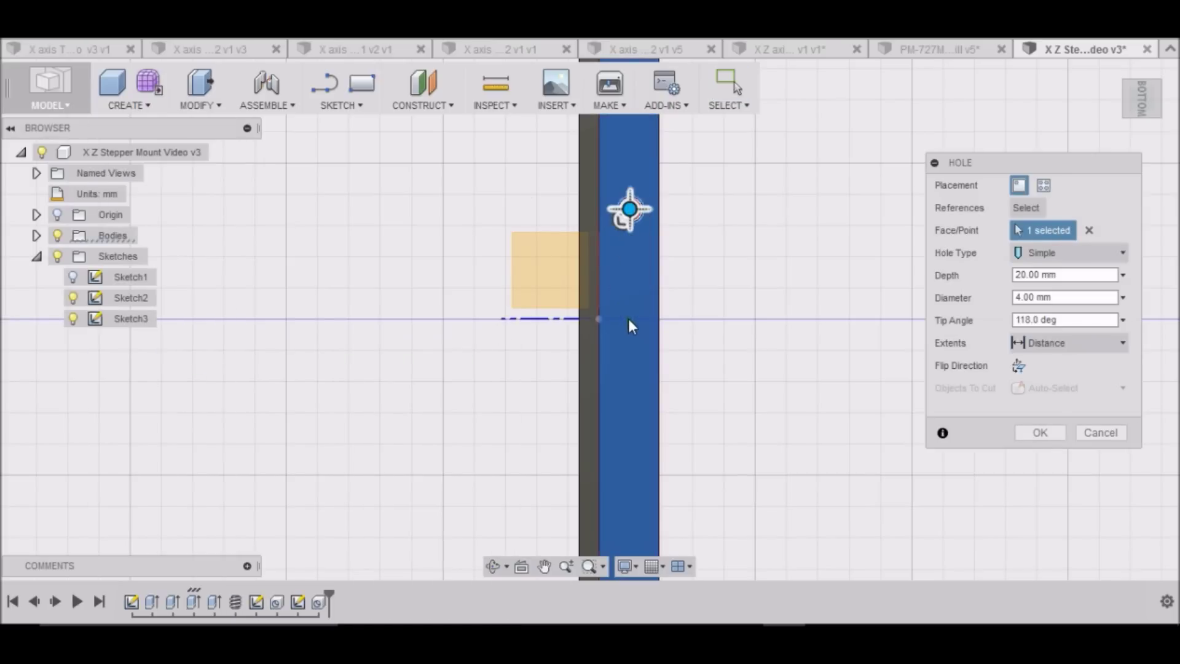
Move the bottom side hole onto the horizontal centreline at the middle of the face's width and create it
scroll(627, 316, up, 3)
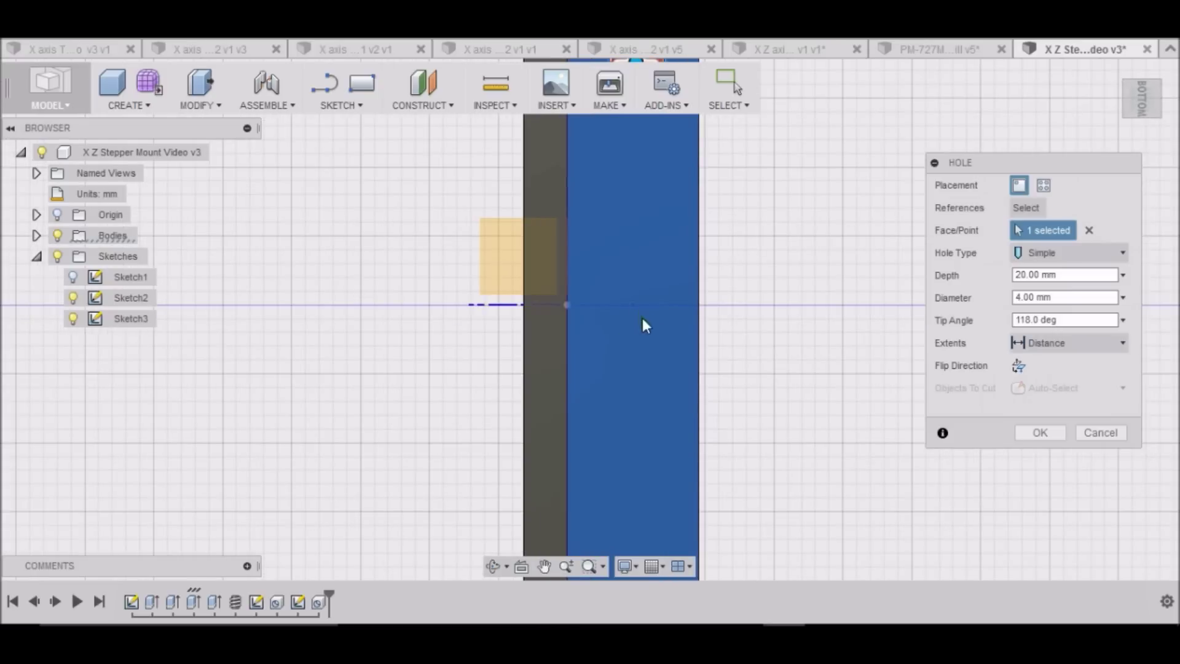
scroll(643, 323, down, 2)
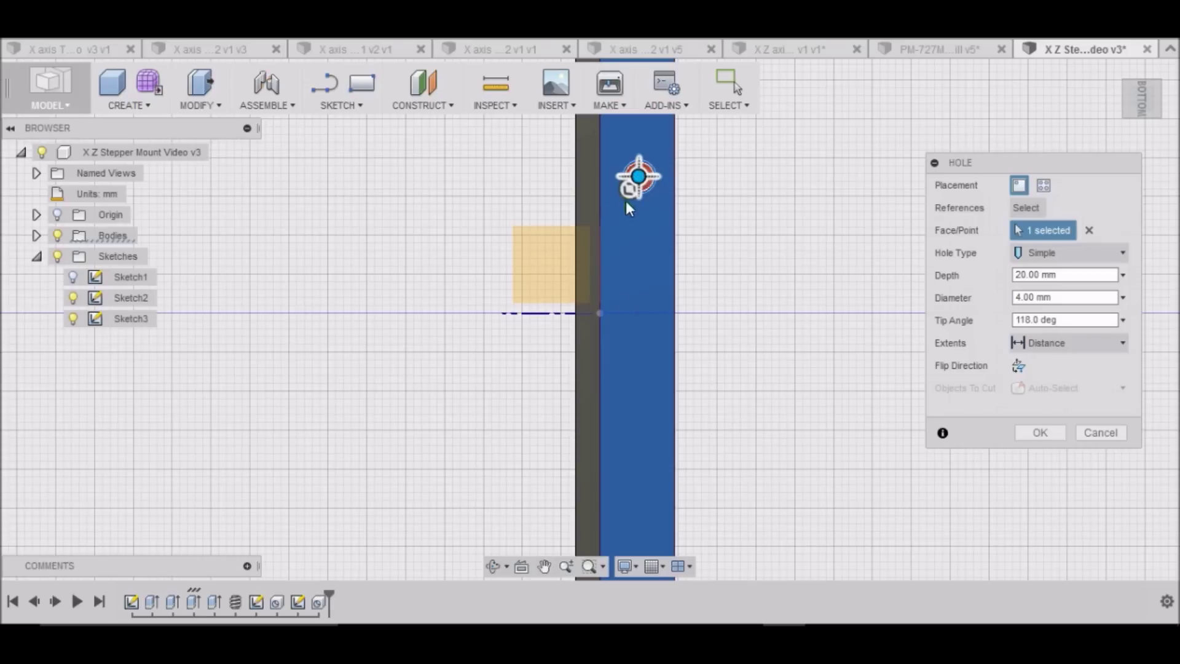
mouse_move(642, 179)
mouse_down()
mouse_move(651, 301)
mouse_move(639, 315)
mouse_up()
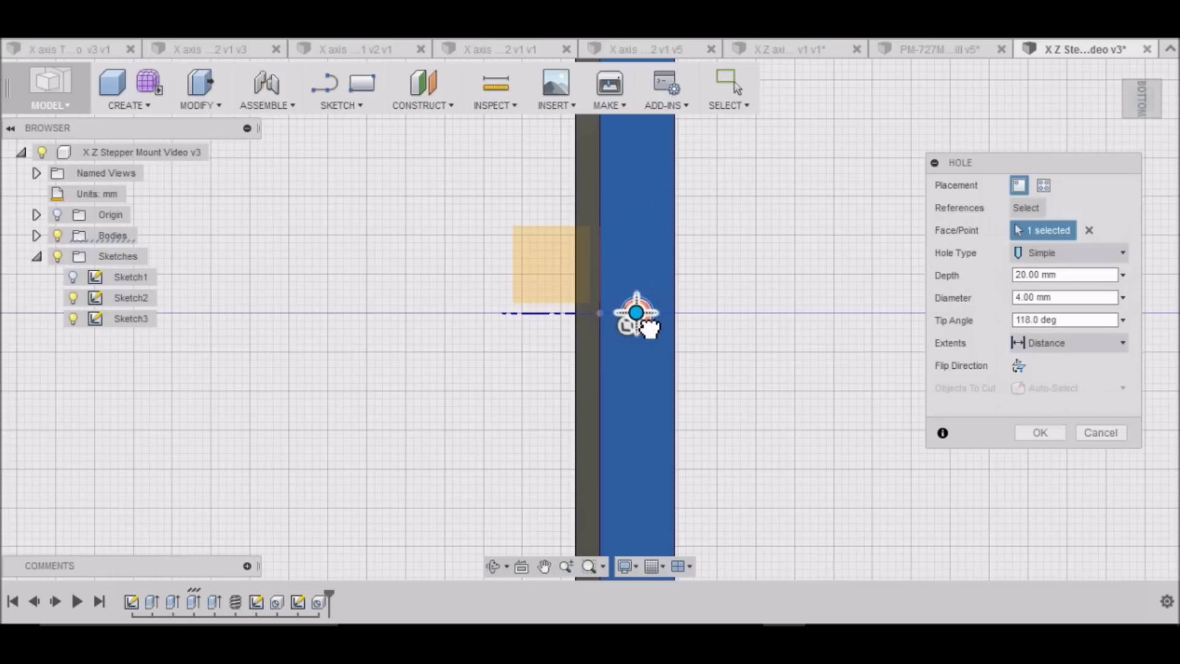
scroll(635, 333, down, 3)
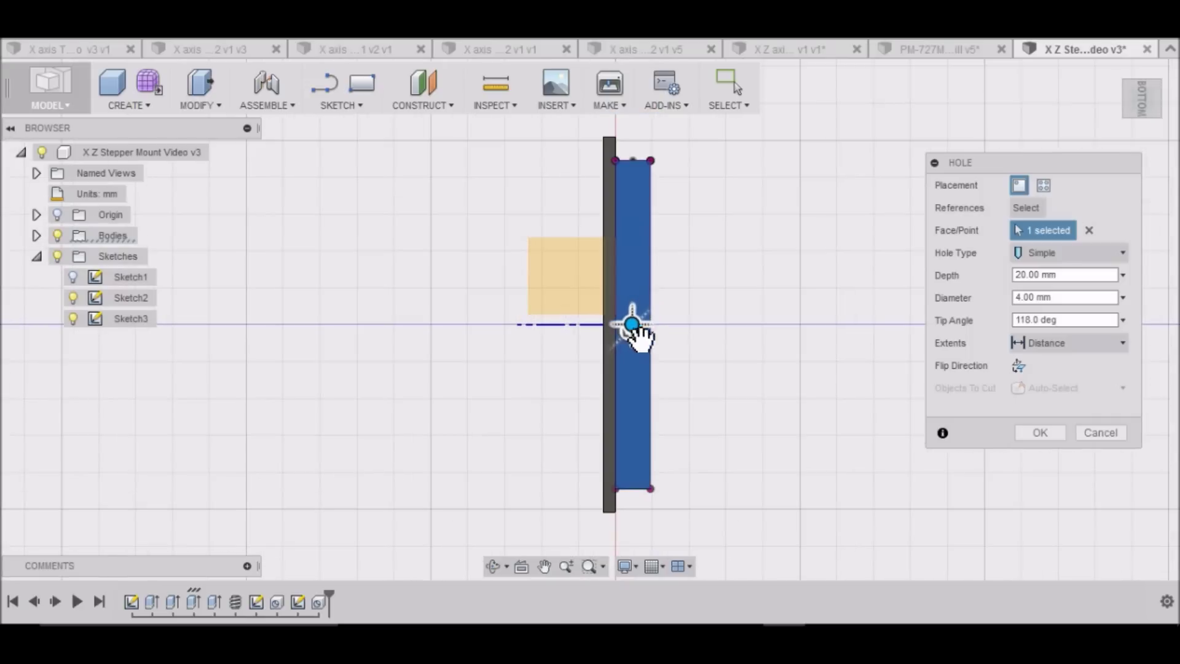
scroll(653, 330, up, 4)
scroll(561, 328, up, 8)
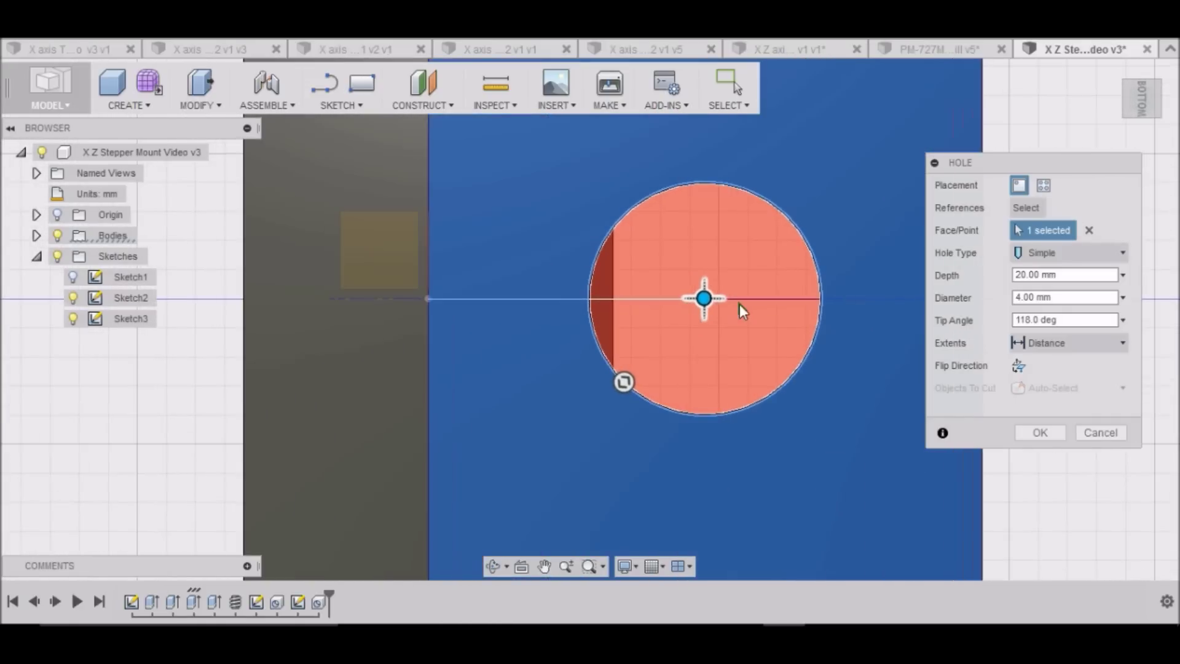
scroll(717, 313, down, 5)
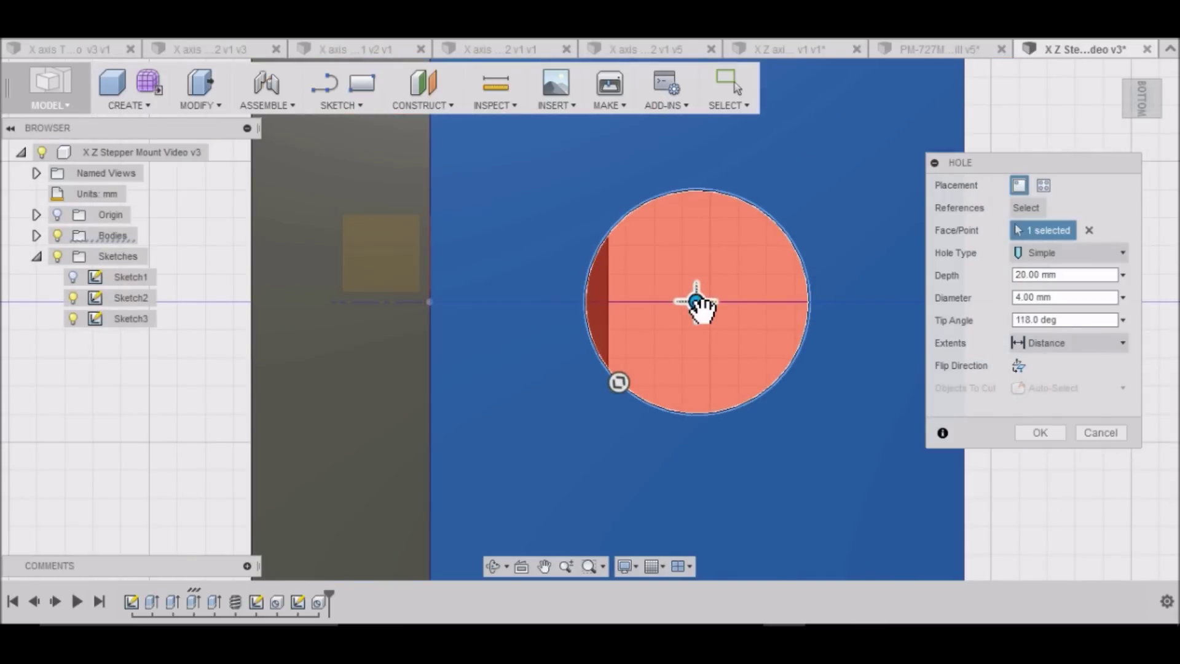
mouse_move(700, 307)
mouse_down()
mouse_move(692, 340)
mouse_move(700, 312)
mouse_up()
click(1039, 432)
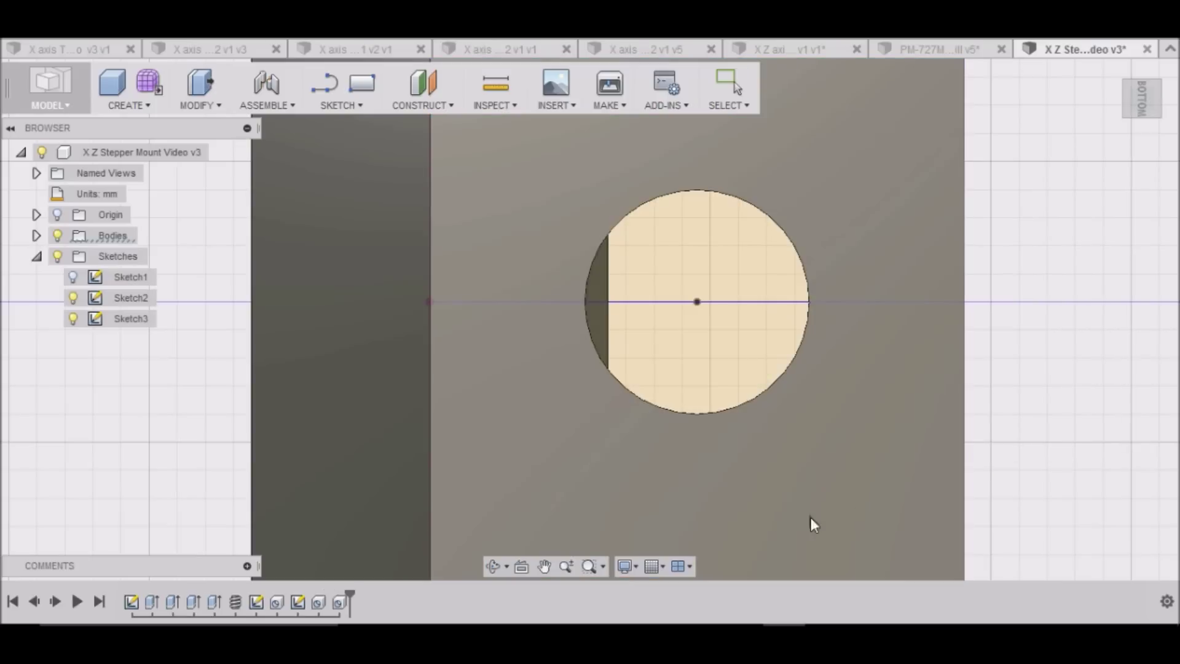
Start a simple hole, 4 mm in diameter and 20 mm deep, on the raised block's left side face
scroll(751, 462, down, 2)
scroll(751, 462, down, 10)
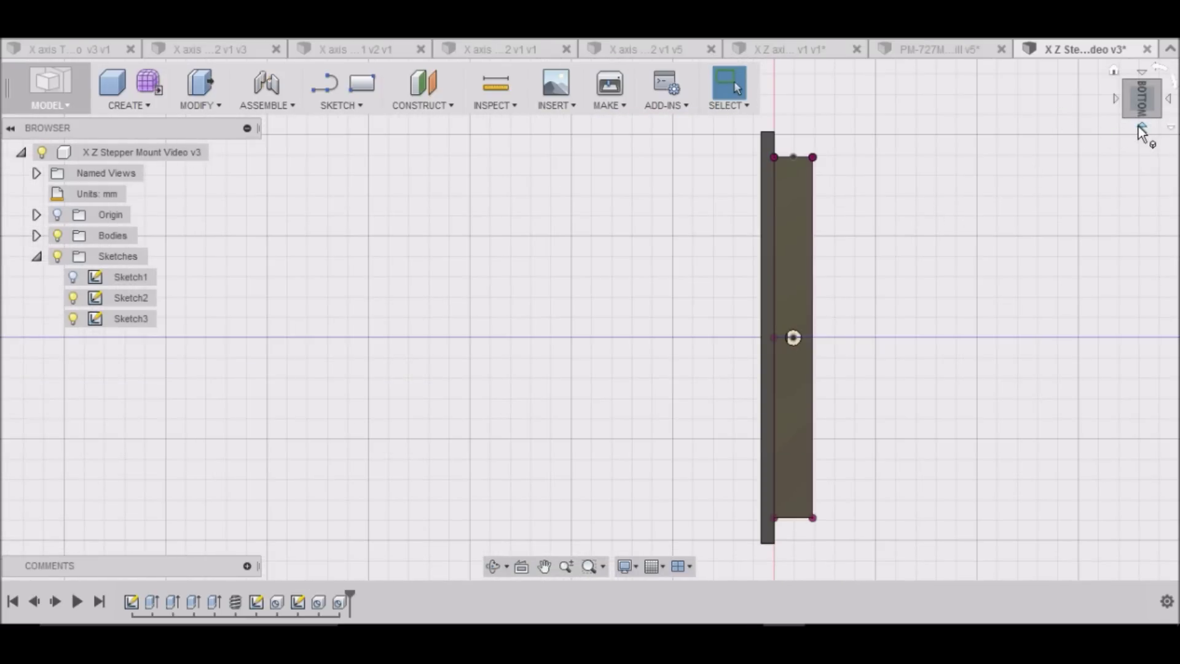
click(1142, 127)
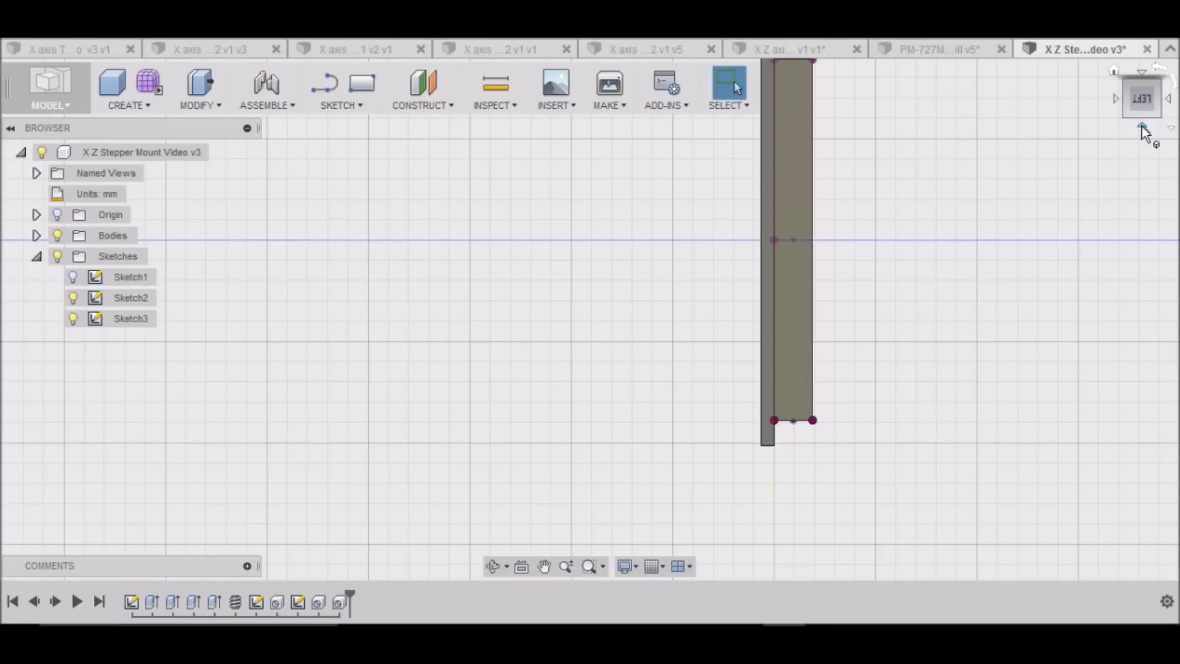
click(147, 107)
click(154, 376)
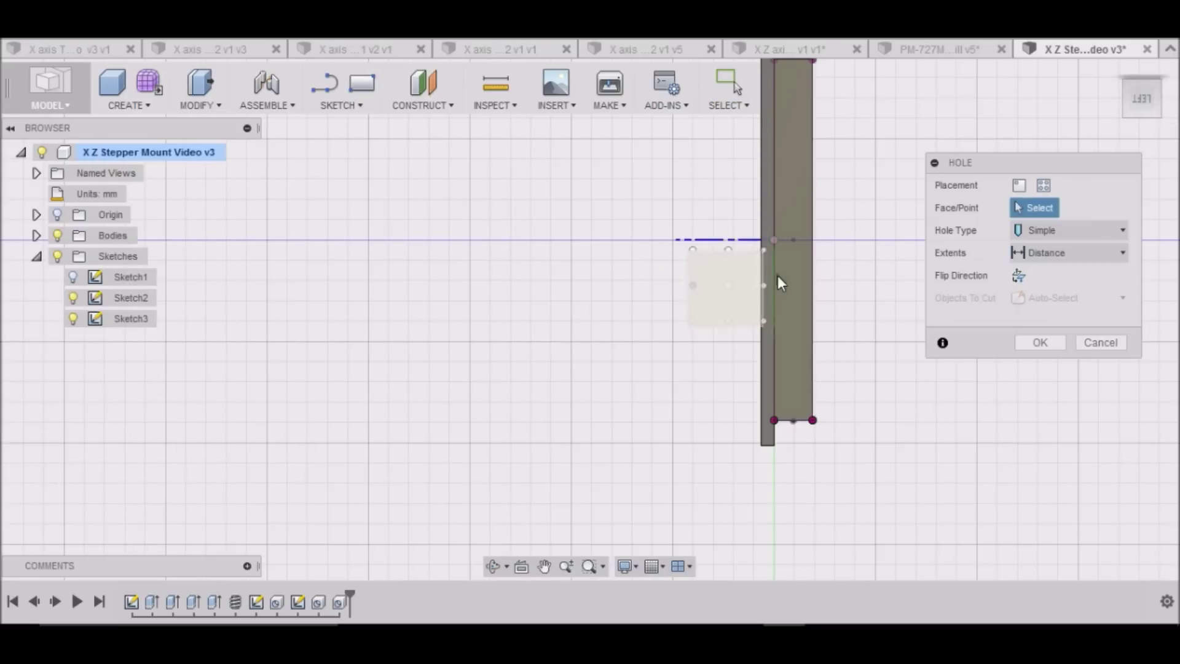
click(809, 241)
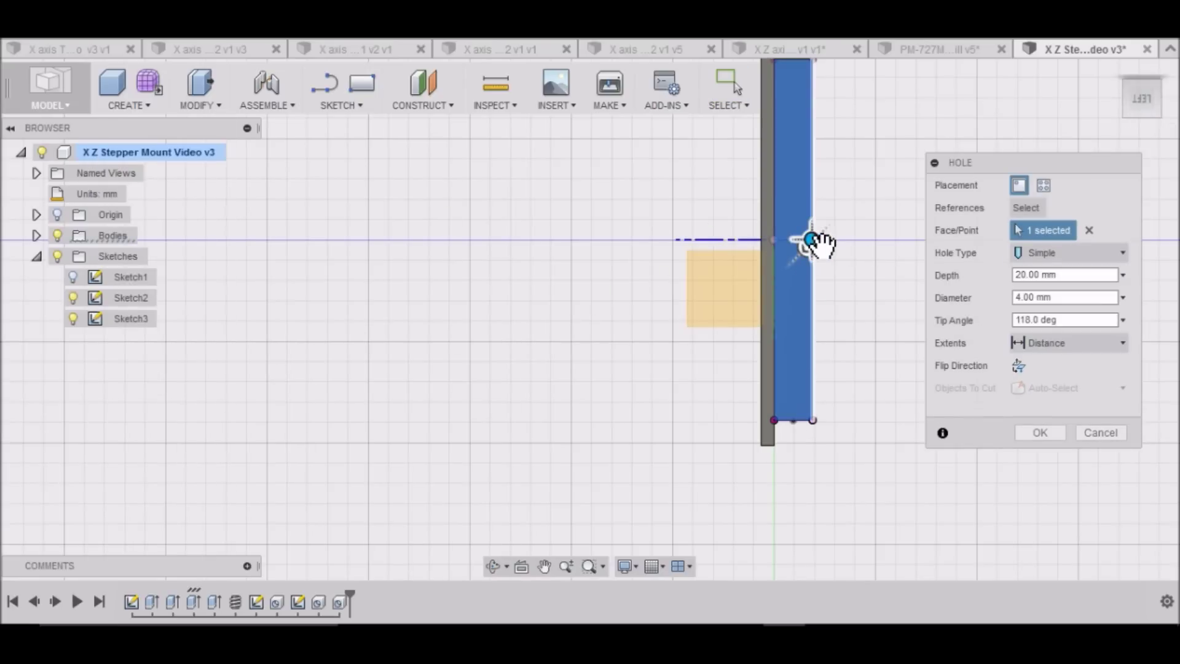
Move the left side hole from the edge to the centre of the face's width on the centreline and create it
scroll(804, 240, up, 3)
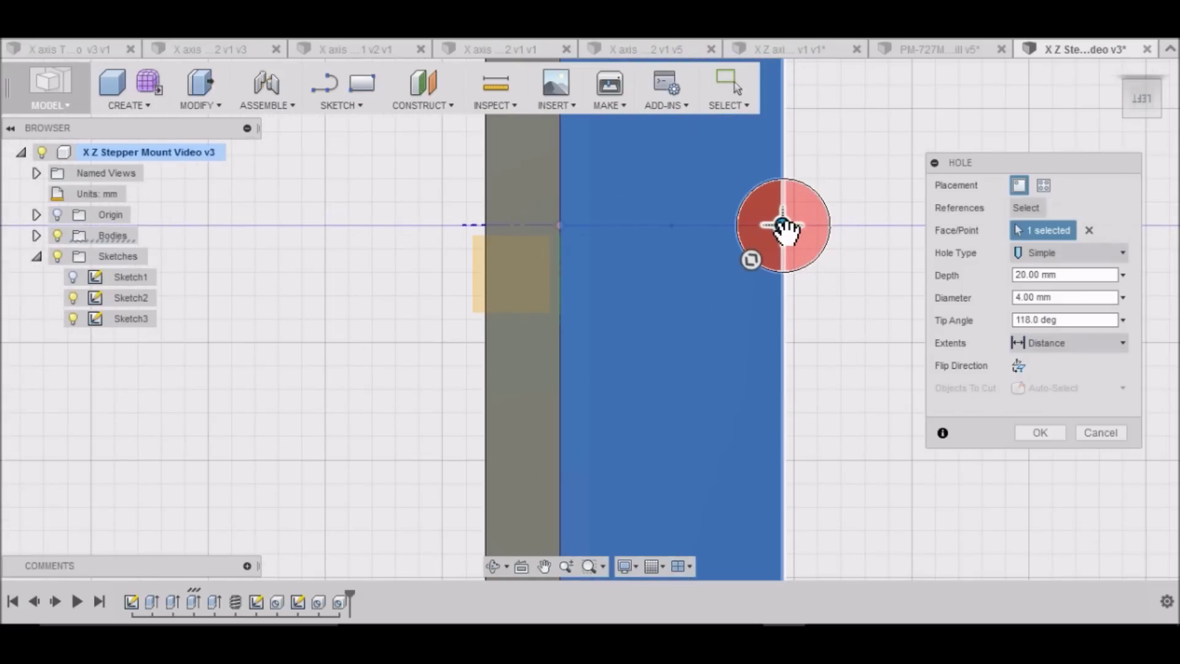
drag(785, 228, 678, 234)
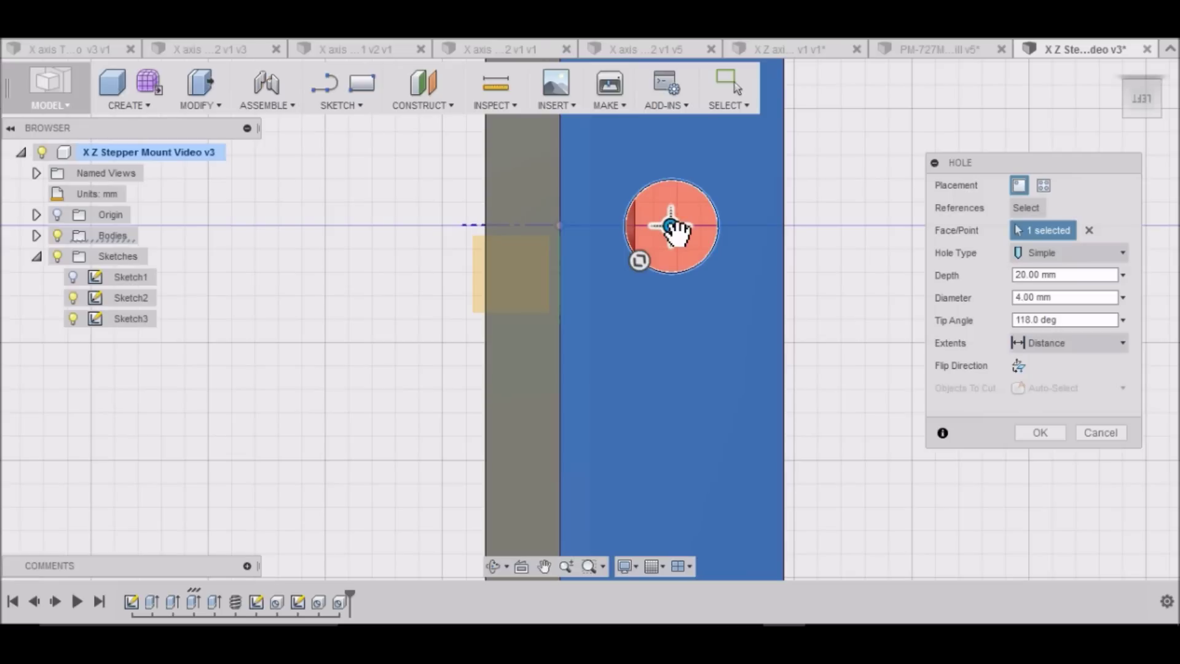
scroll(676, 230, up, 6)
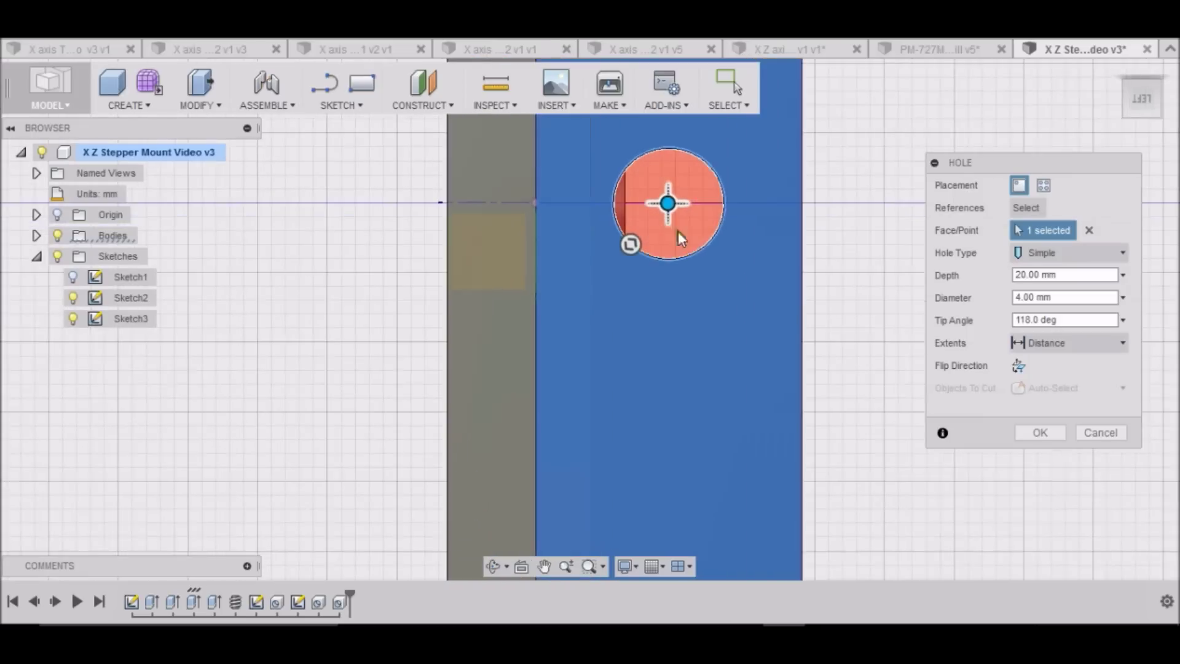
scroll(671, 196, up, 3)
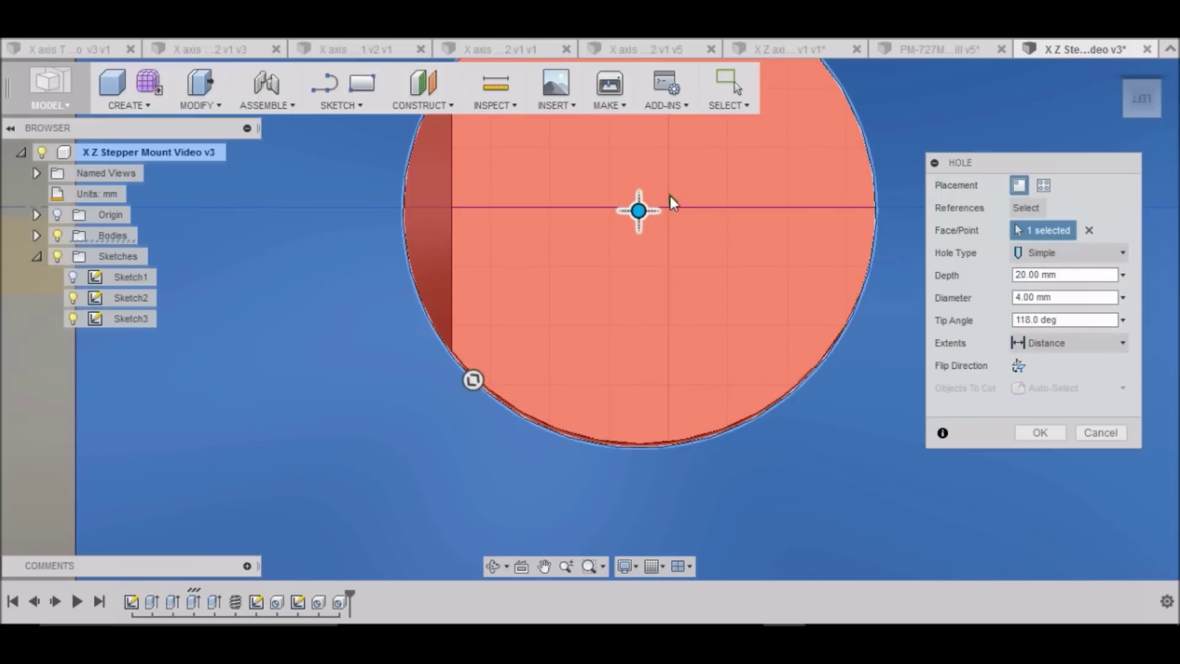
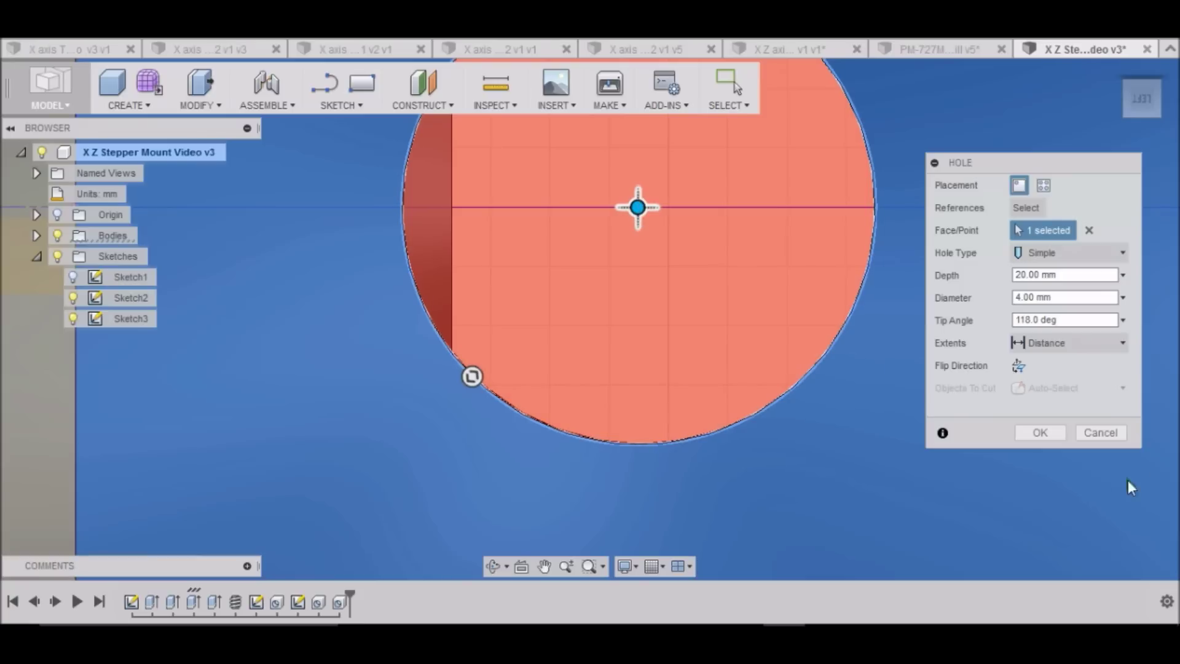
click(1038, 433)
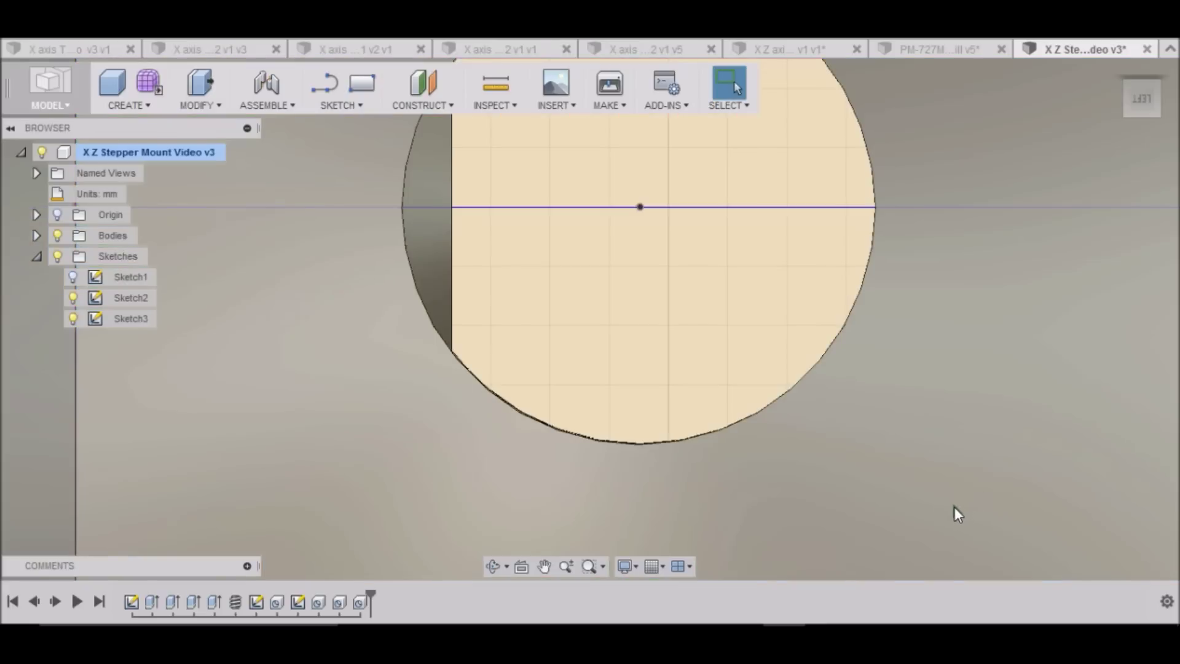
Hide Sketch2 in the model
scroll(953, 507, down, 3)
scroll(940, 479, down, 3)
scroll(989, 265, down, 2)
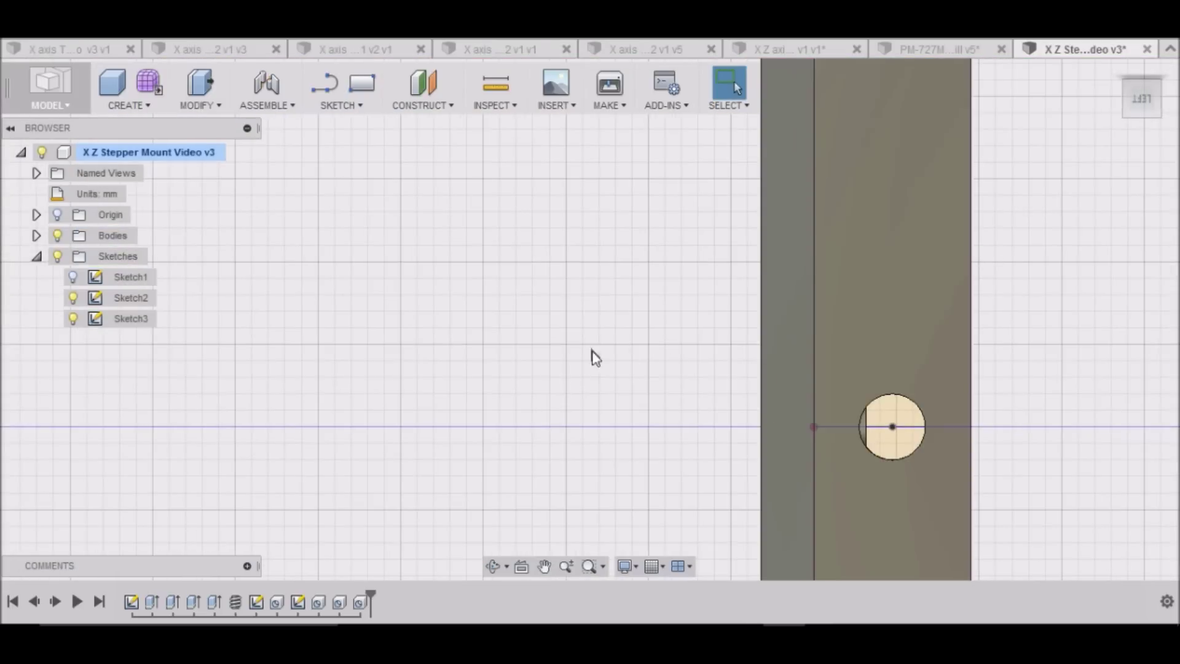
scroll(194, 301, down, 2)
click(78, 302)
click(73, 298)
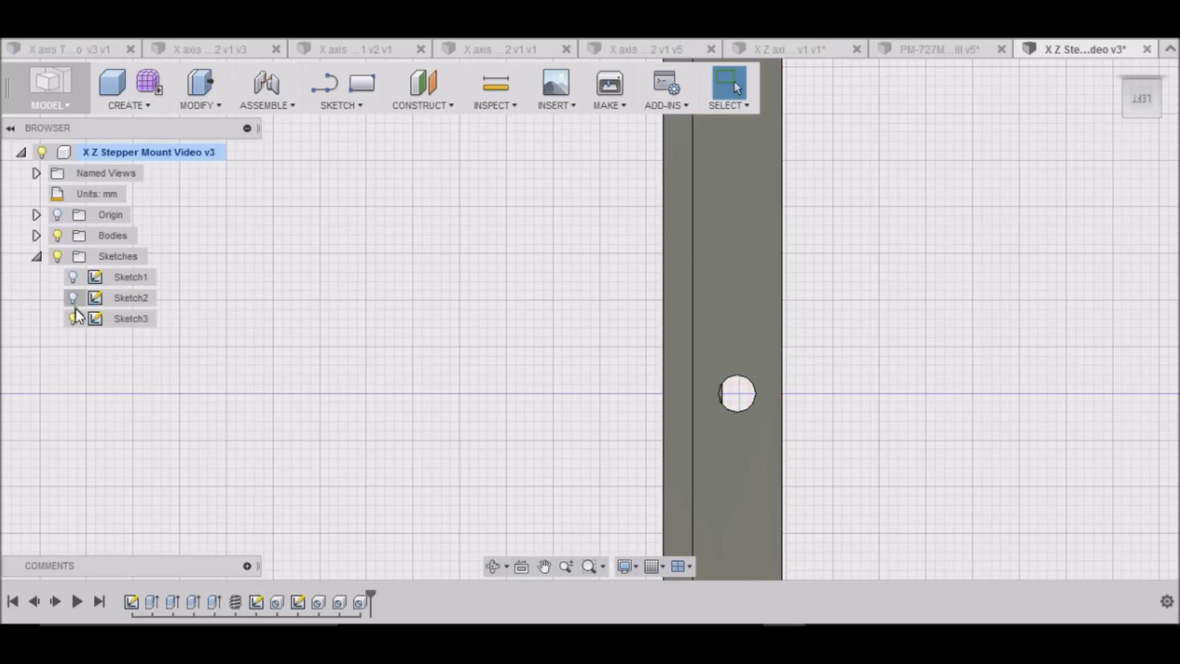
Hide Sketch3 and the whole Sketches folder in the model
click(76, 320)
click(72, 319)
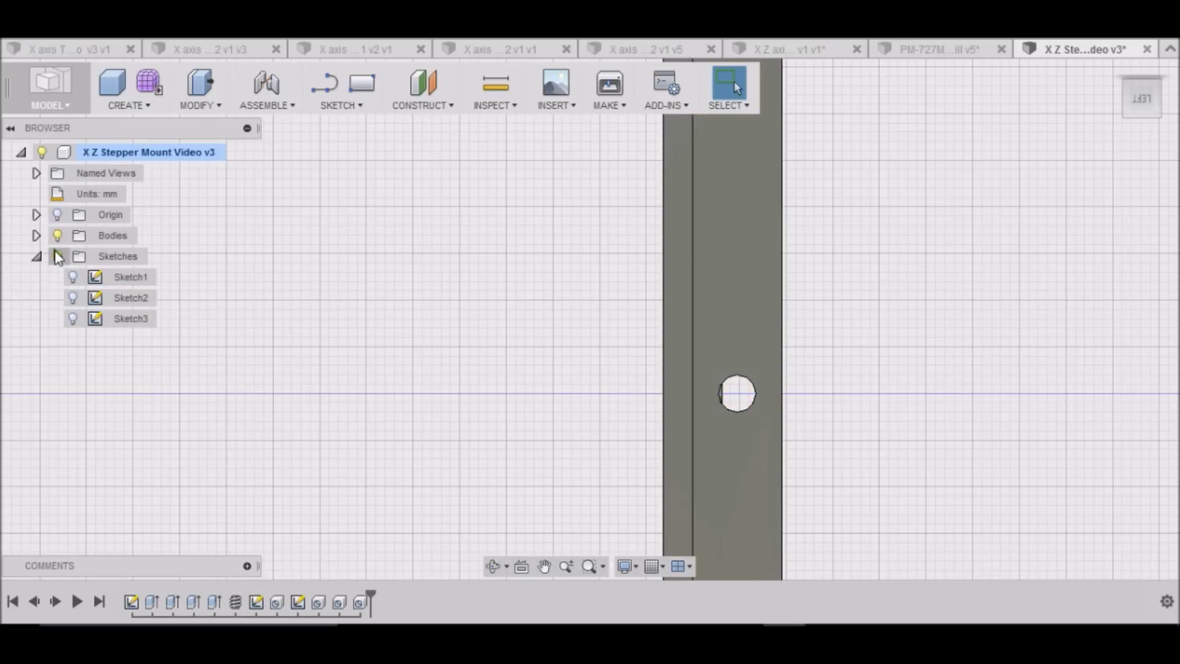
Measure the diameter of the centre bore and the distance between its two circular edges
click(1122, 71)
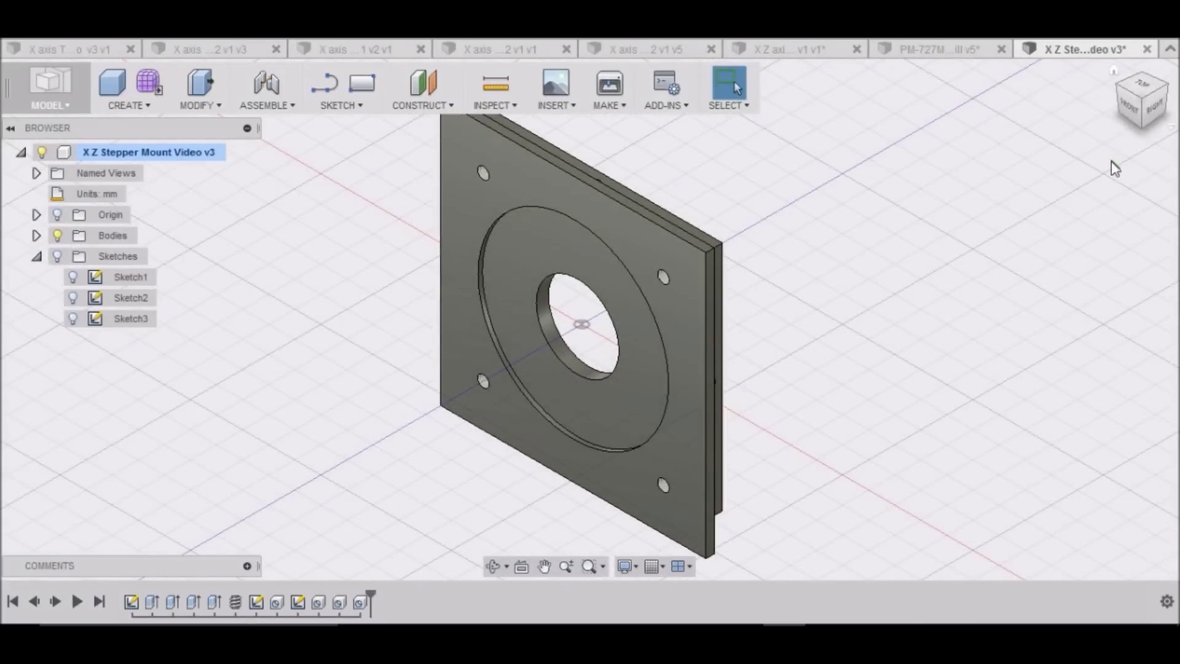
shift+middle_drag(1153, 104, 990, 153)
scroll(626, 298, up, 8)
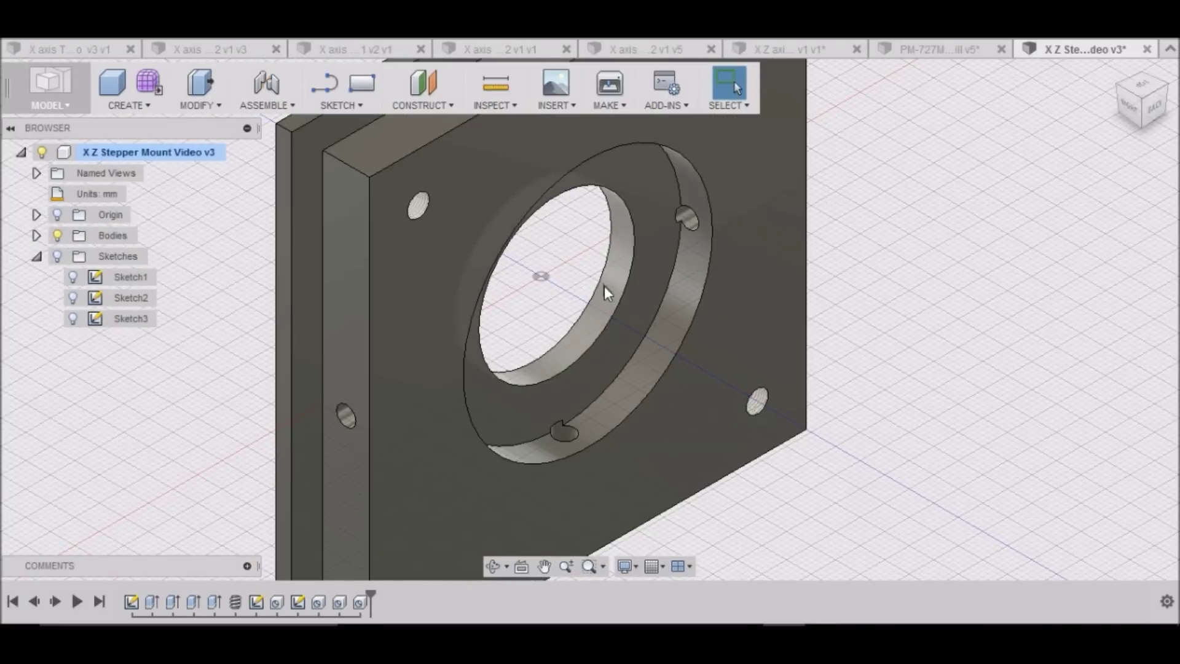
key(i)
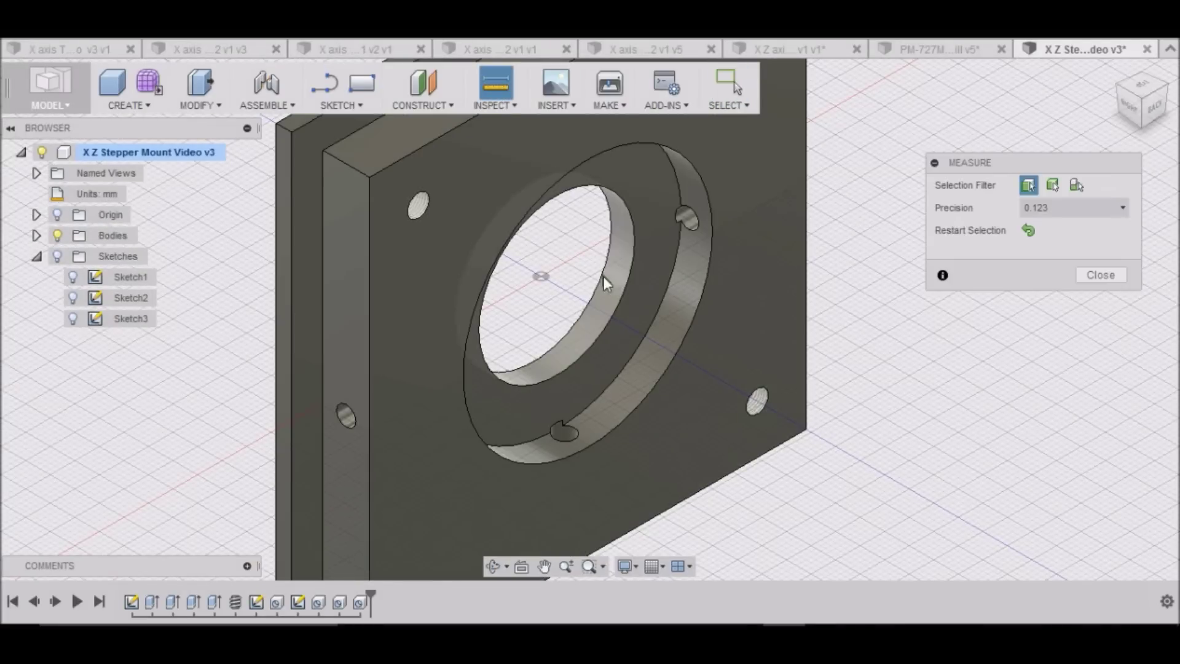
click(607, 282)
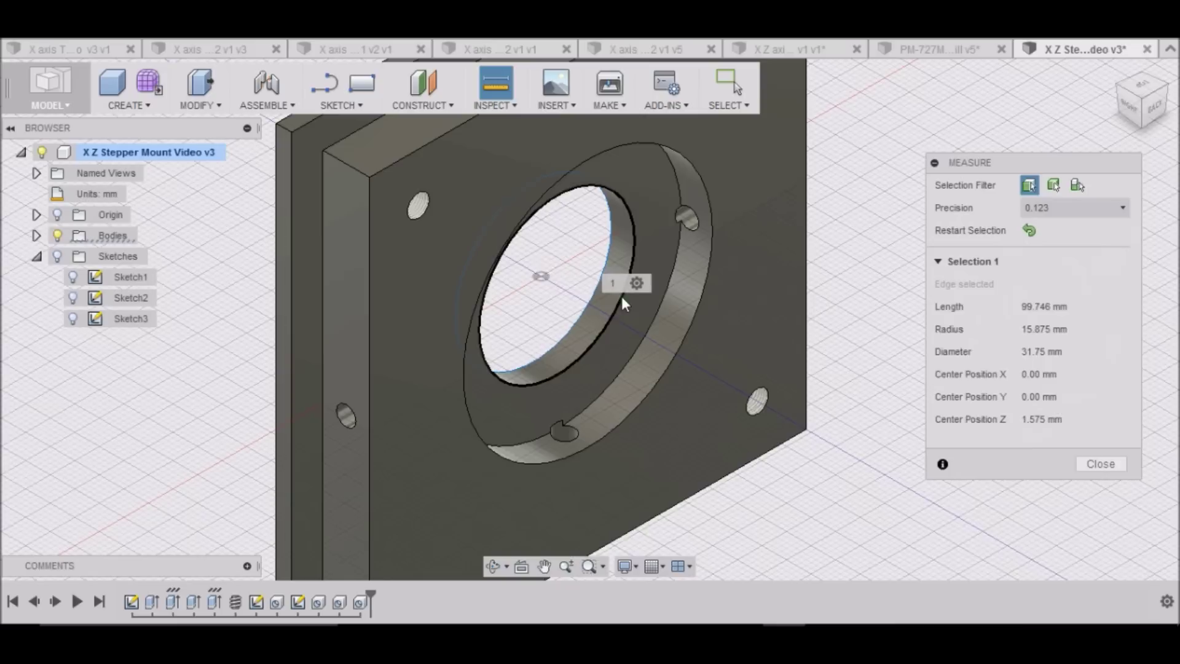
click(621, 296)
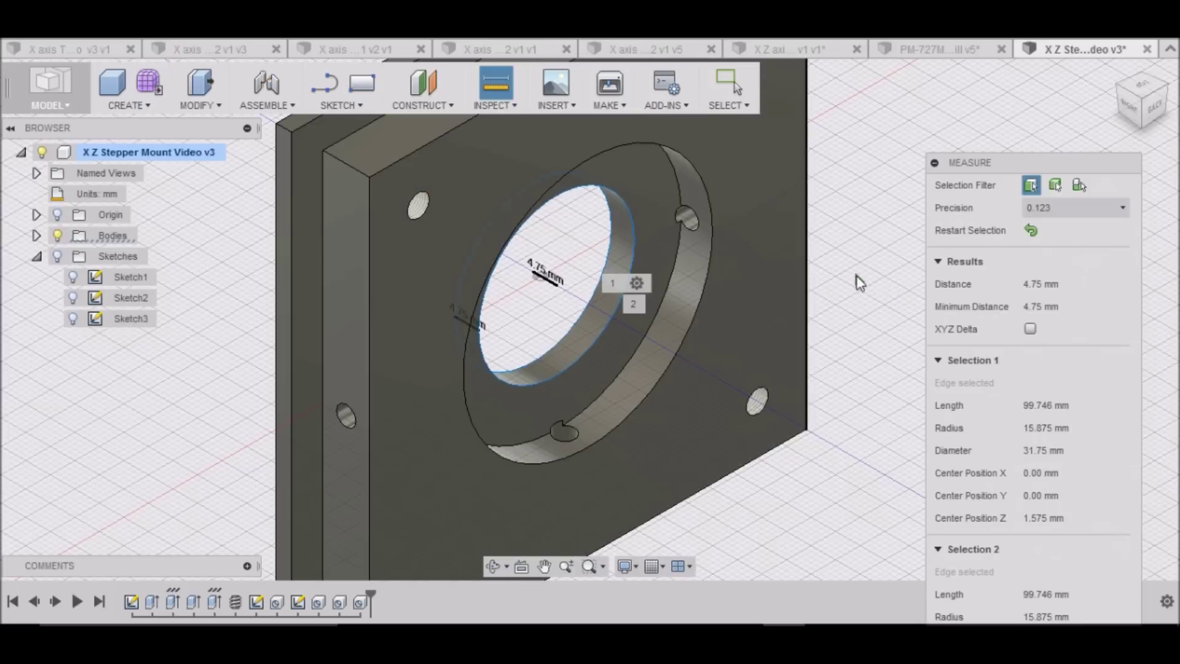
drag(1023, 164, 1026, 130)
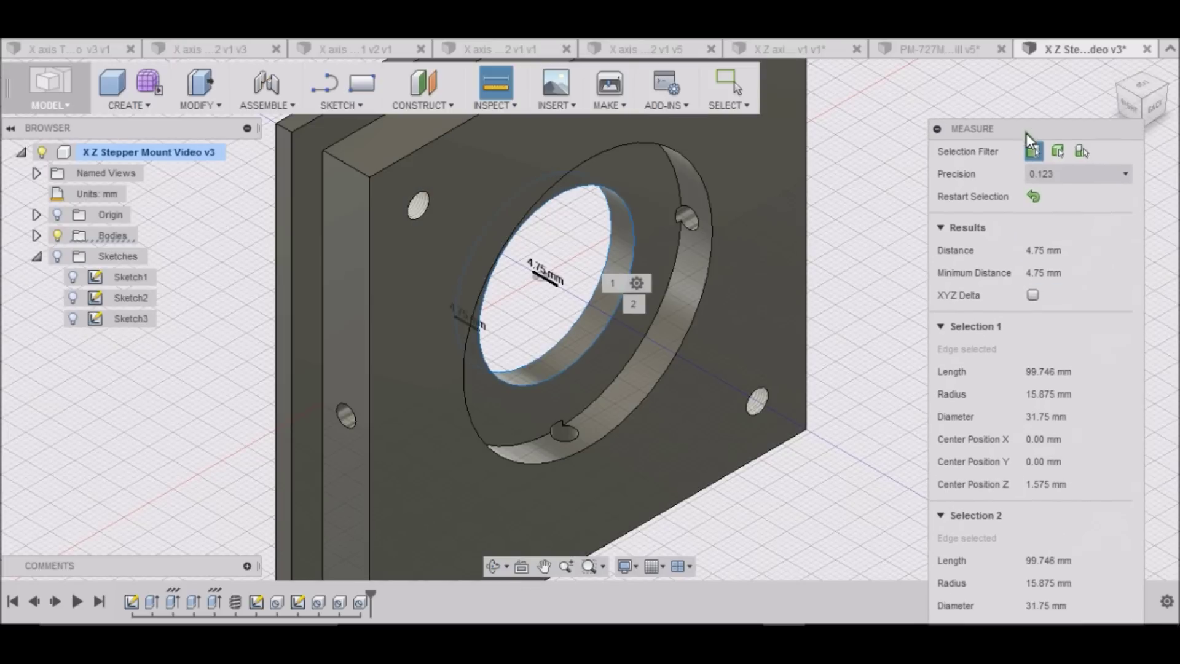
click(894, 175)
click(1106, 245)
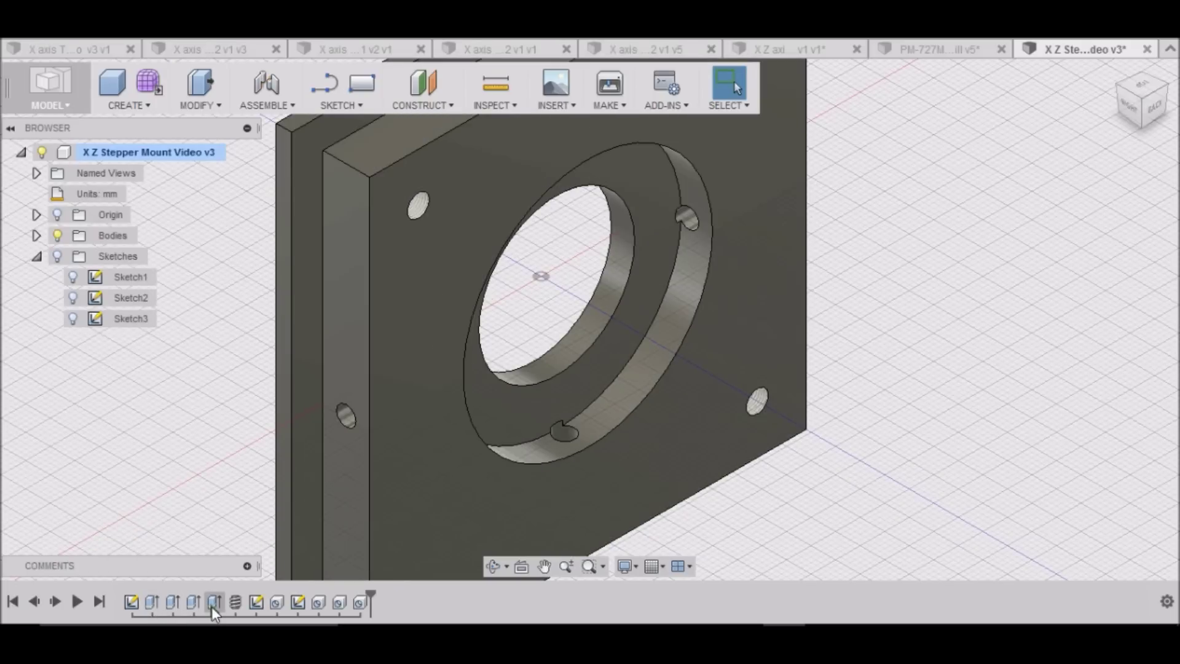
Edit the extrusion forming the floor around the centre bore and set its distance to -2 mm
click(211, 607)
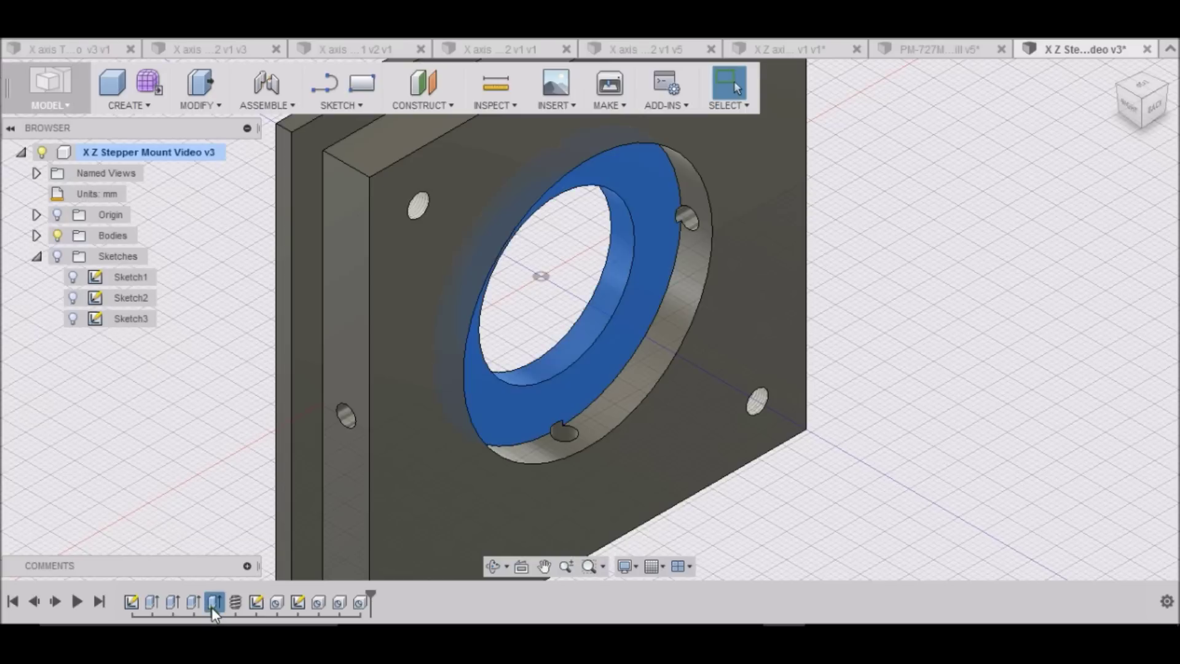
right_click(212, 607)
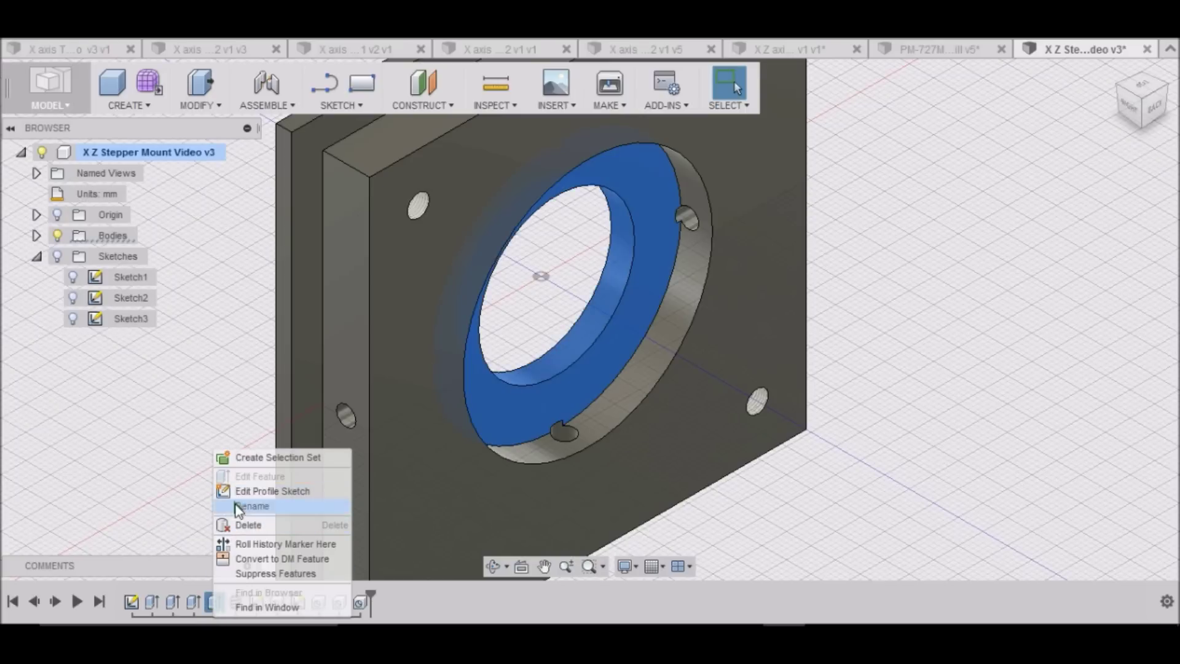
click(184, 465)
right_click(212, 600)
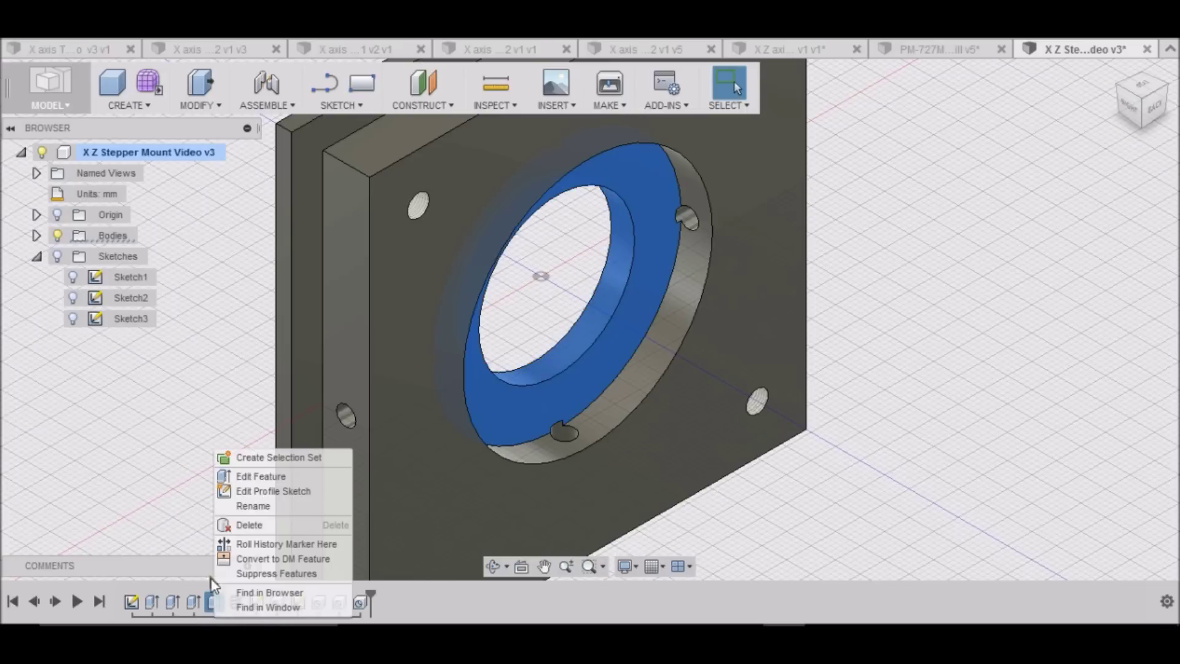
click(245, 476)
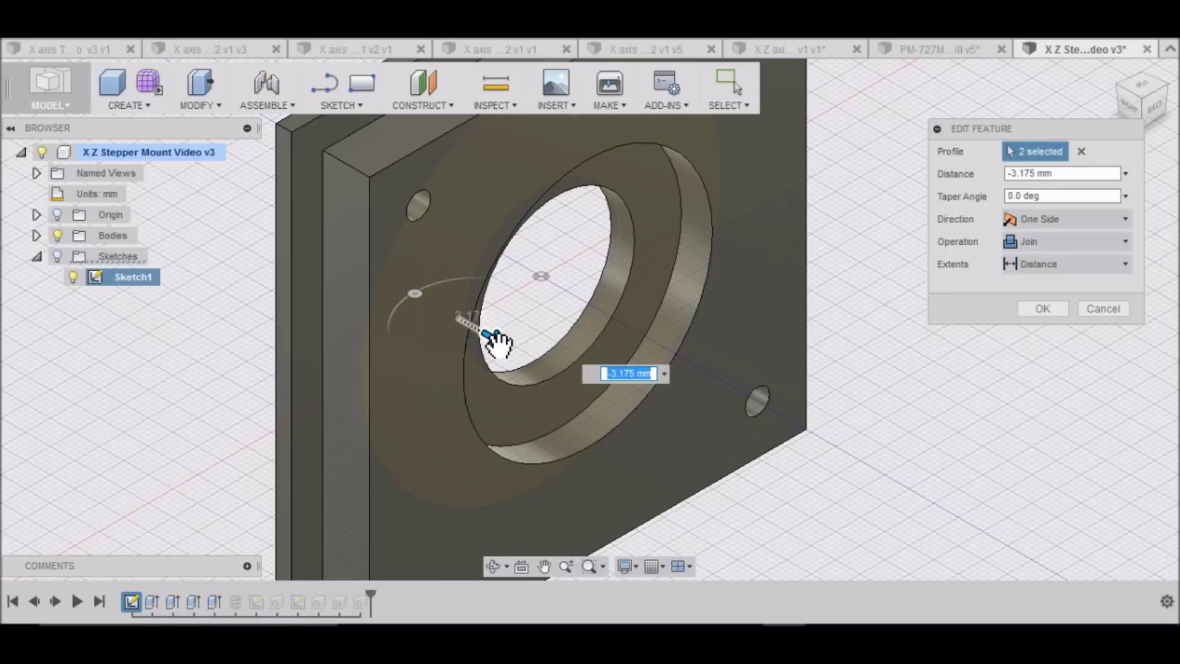
drag(500, 345, 499, 342)
text(-)
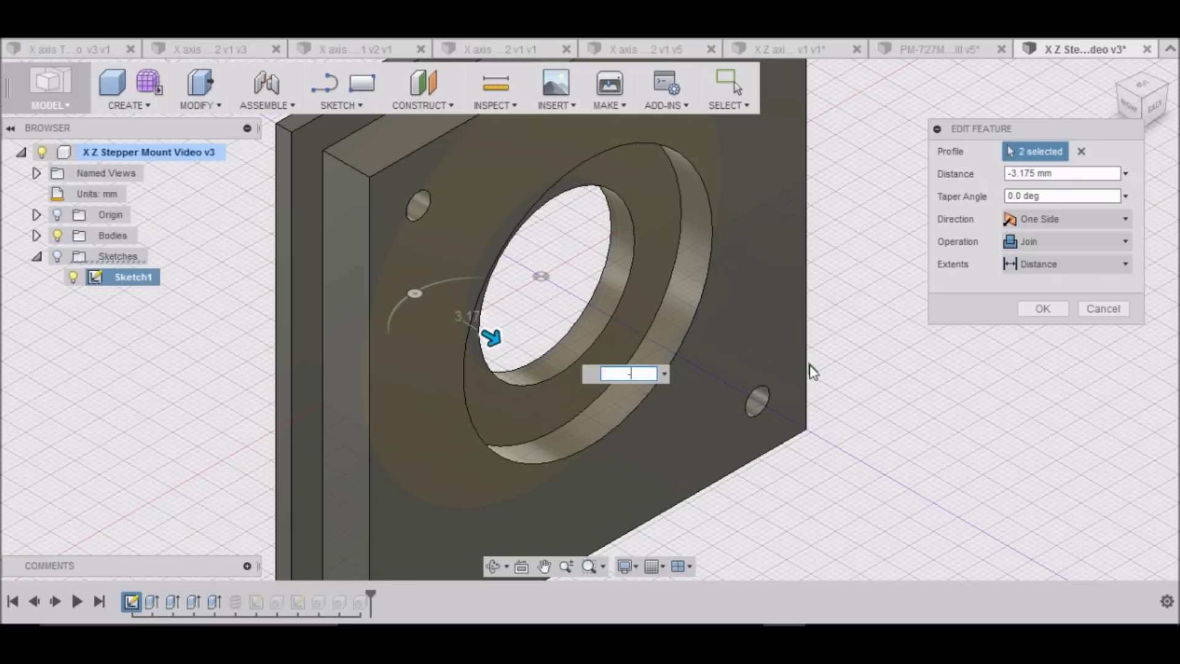
text(2)
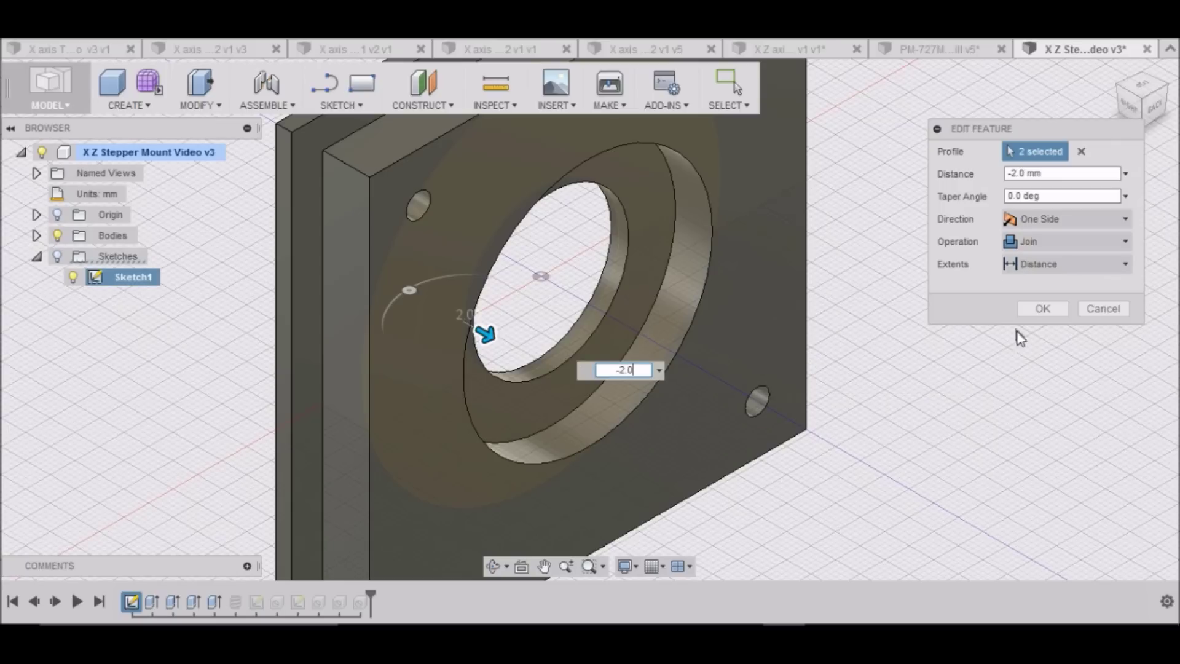
click(1036, 309)
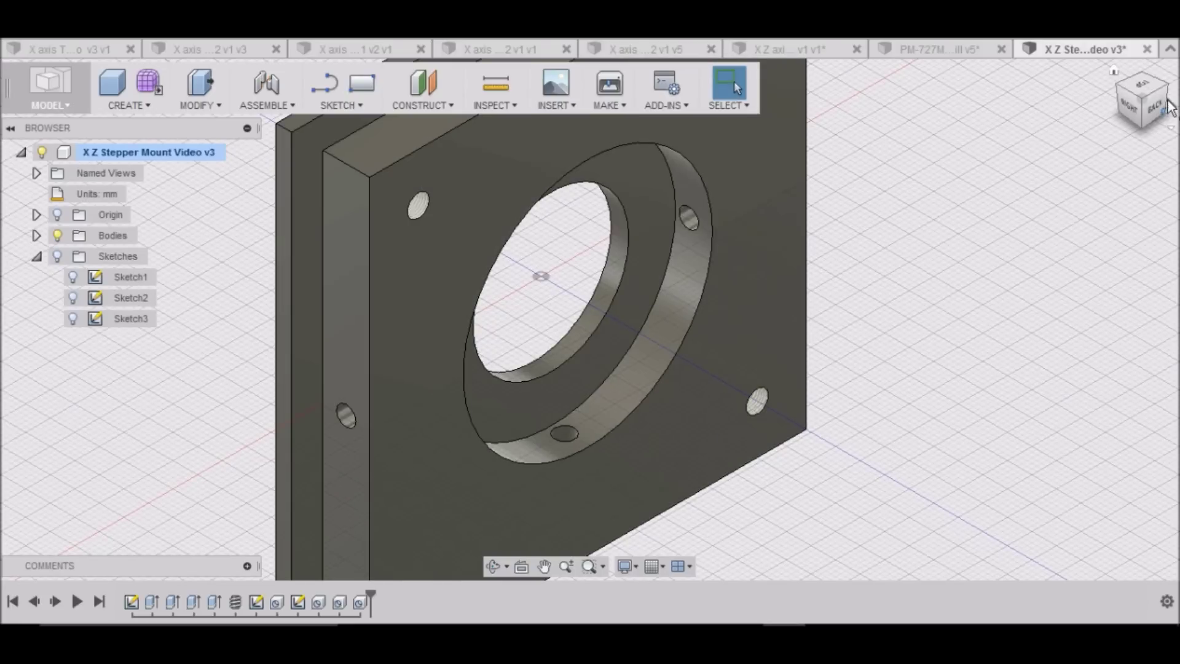
Start an ISO Metric full-length thread and select the holes in the block's right and top side faces
click(1113, 70)
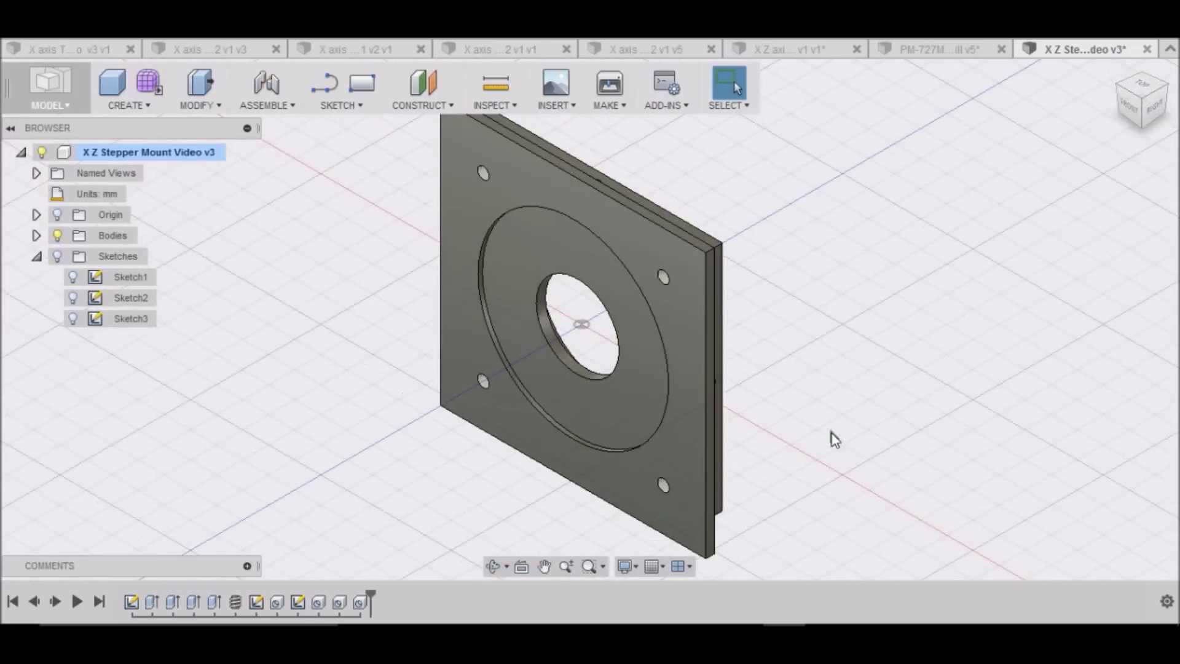
scroll(676, 301, down, 3)
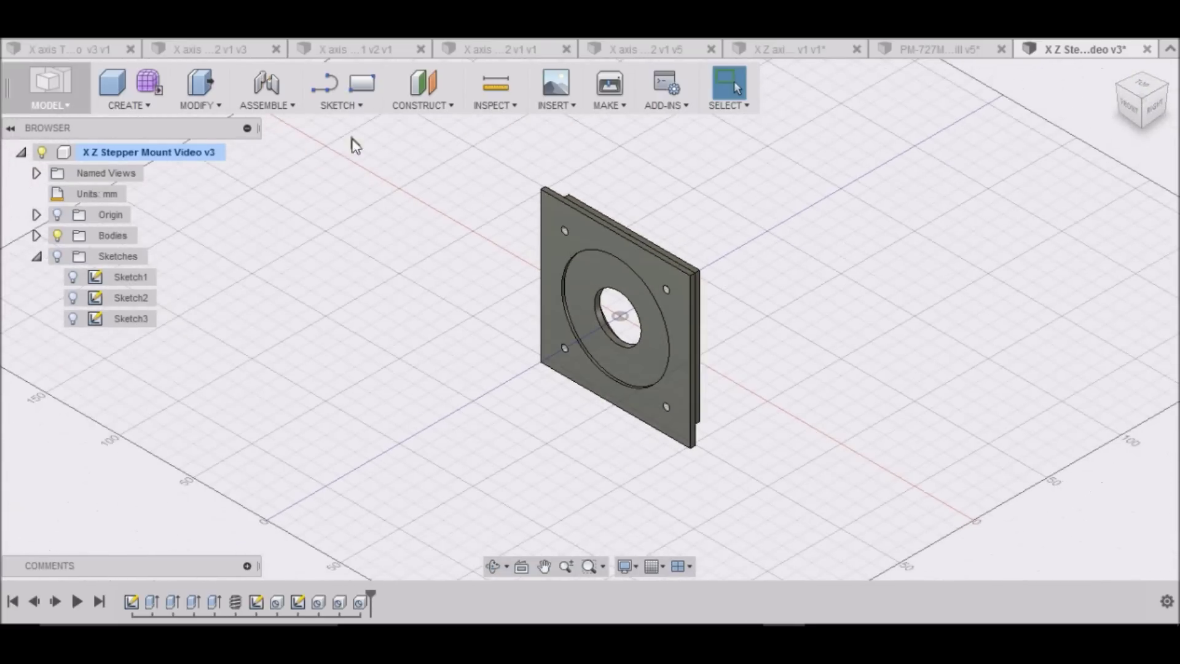
click(145, 106)
click(908, 314)
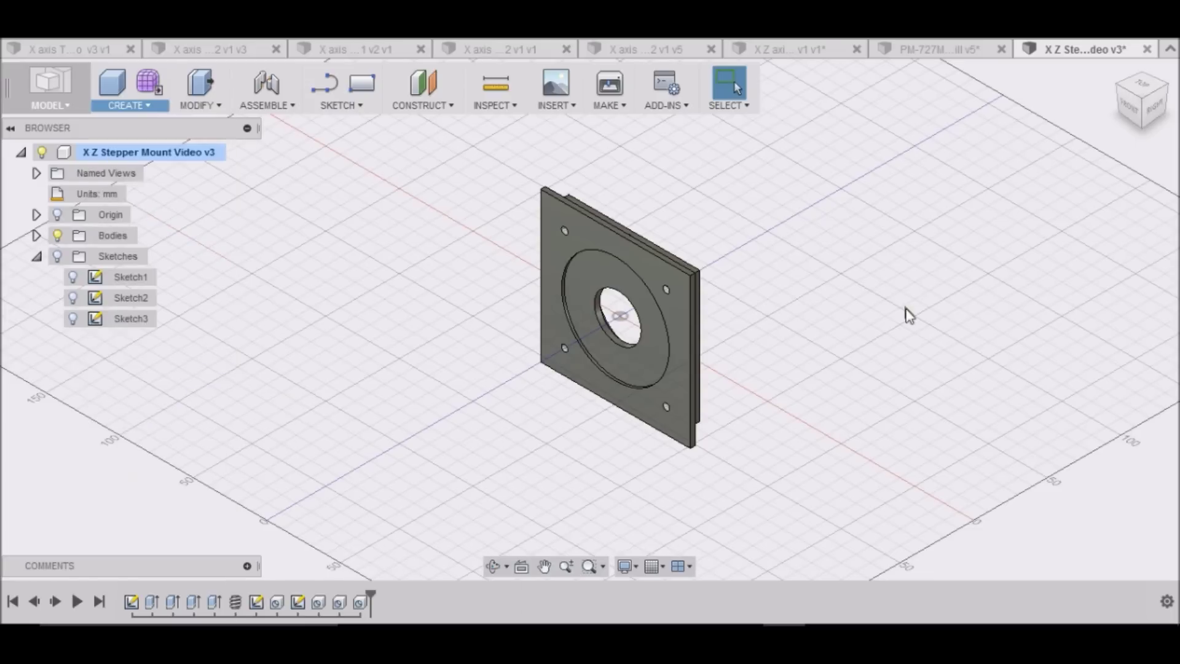
click(1127, 108)
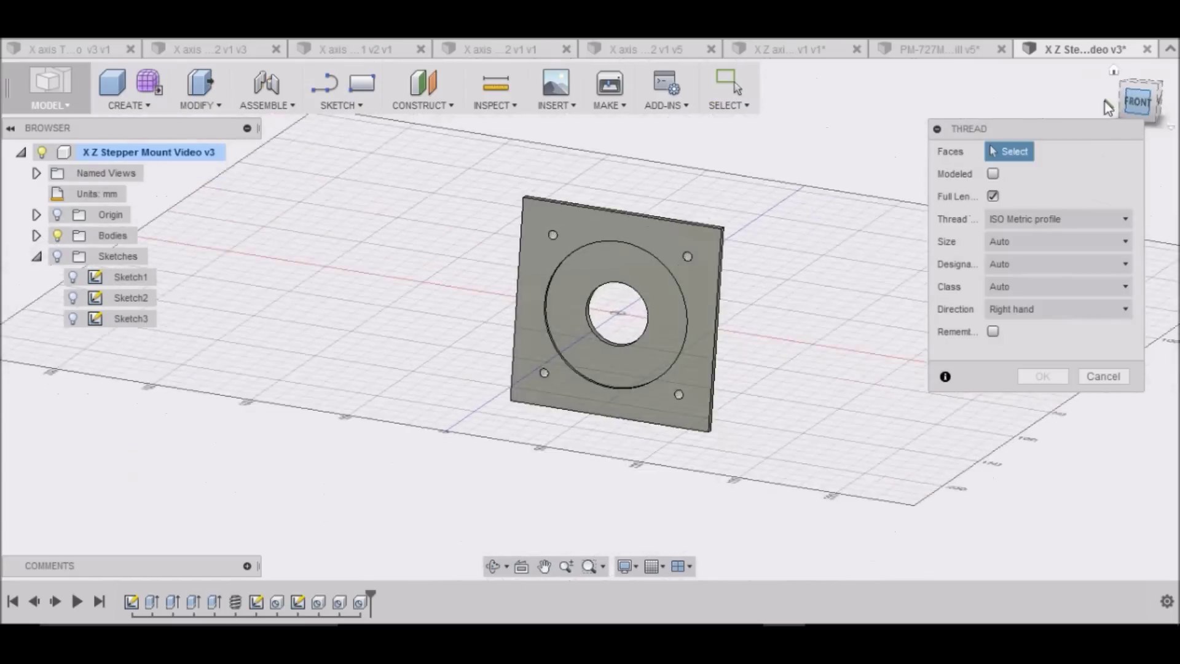
click(1167, 101)
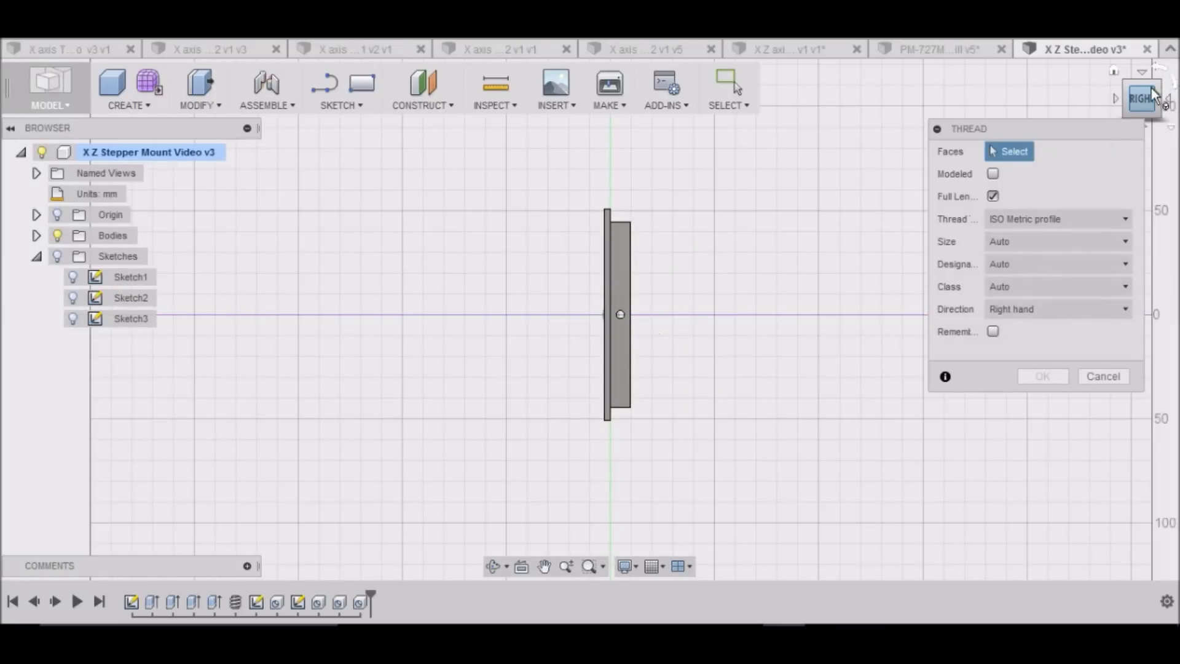
drag(1143, 98, 1140, 117)
scroll(713, 367, up, 4)
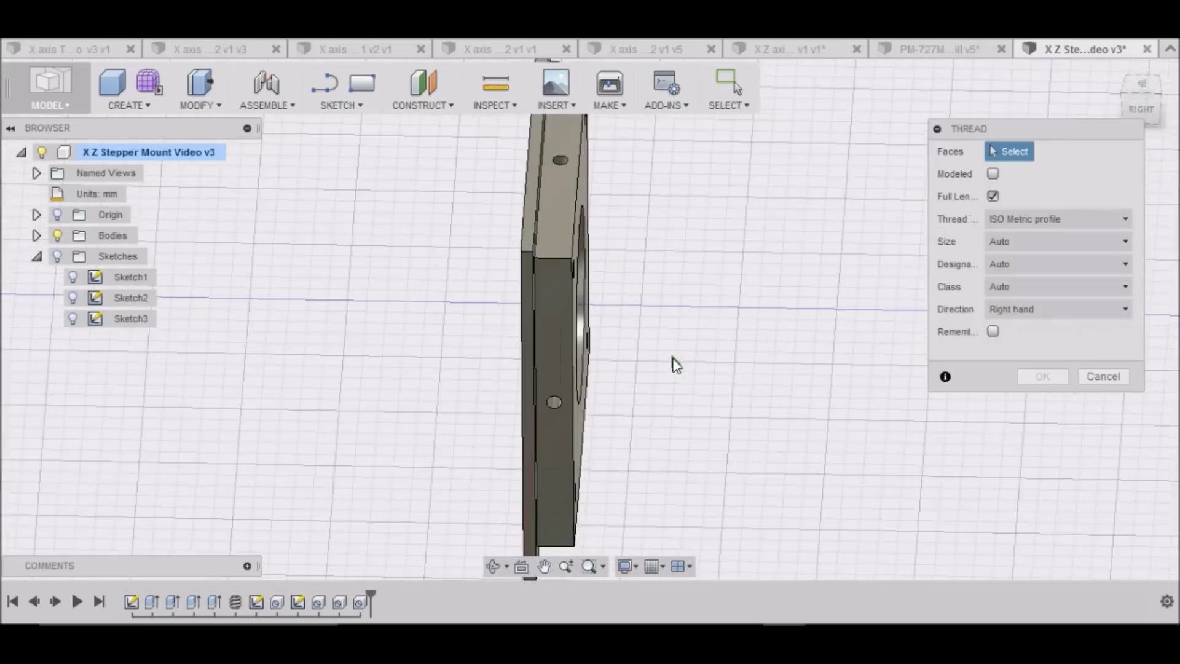
click(542, 408)
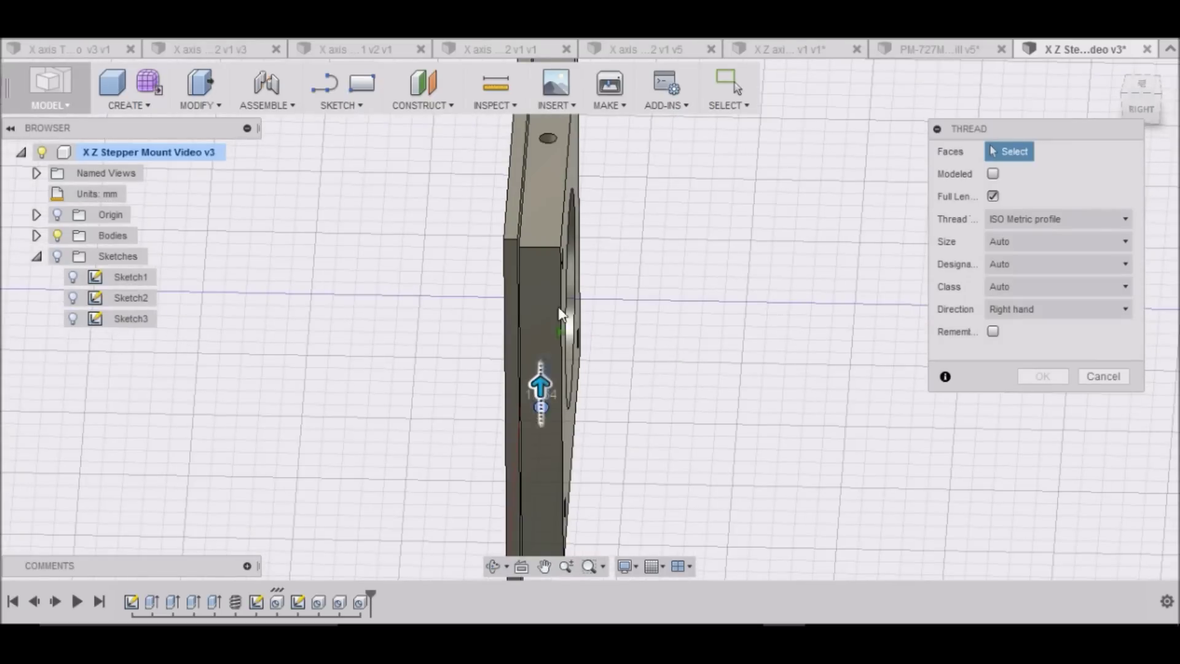
click(547, 139)
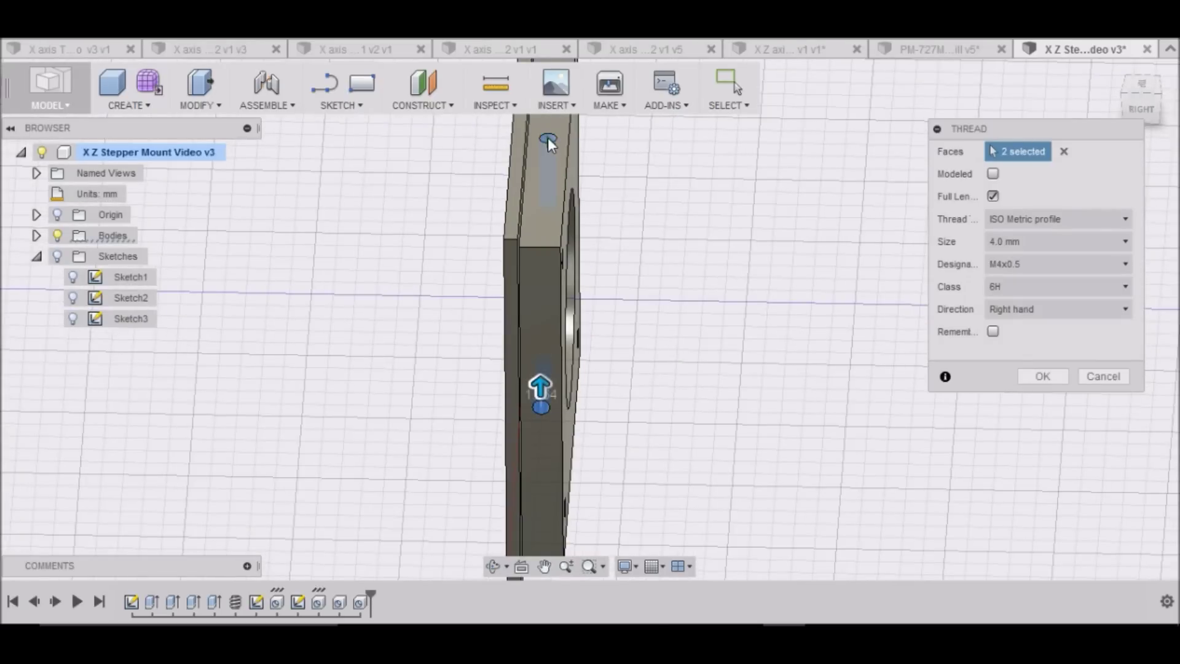
Add the left and bottom side holes to the thread selection and create right-hand M4x0.5 threads of class 6H
click(1138, 83)
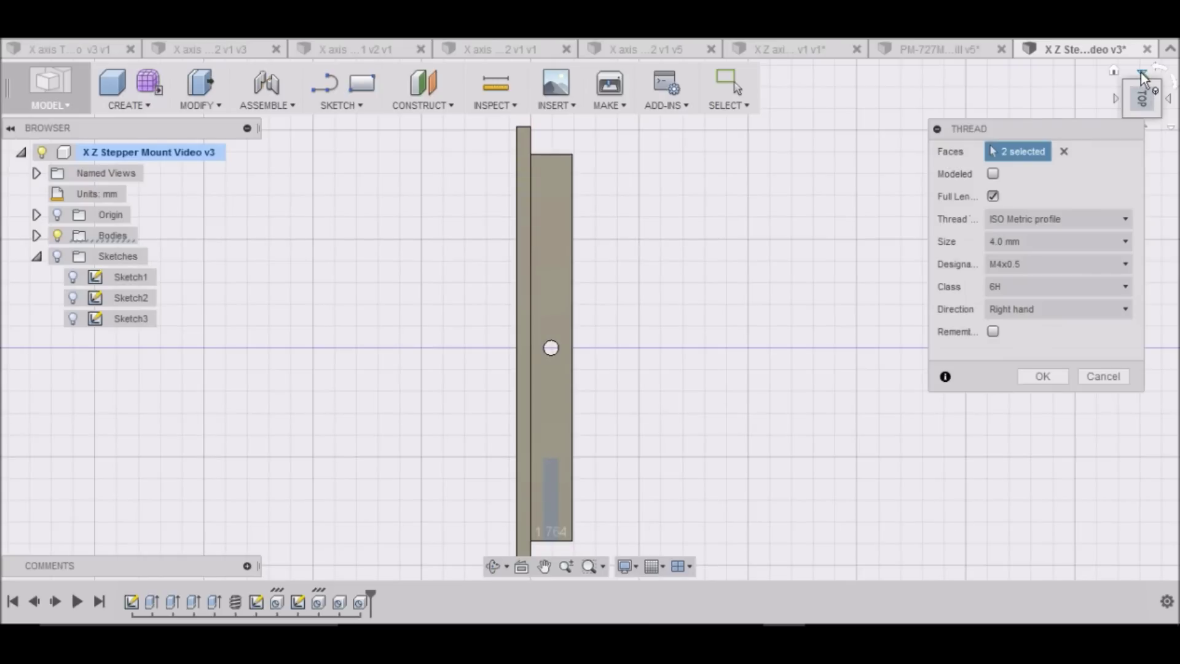
click(1141, 73)
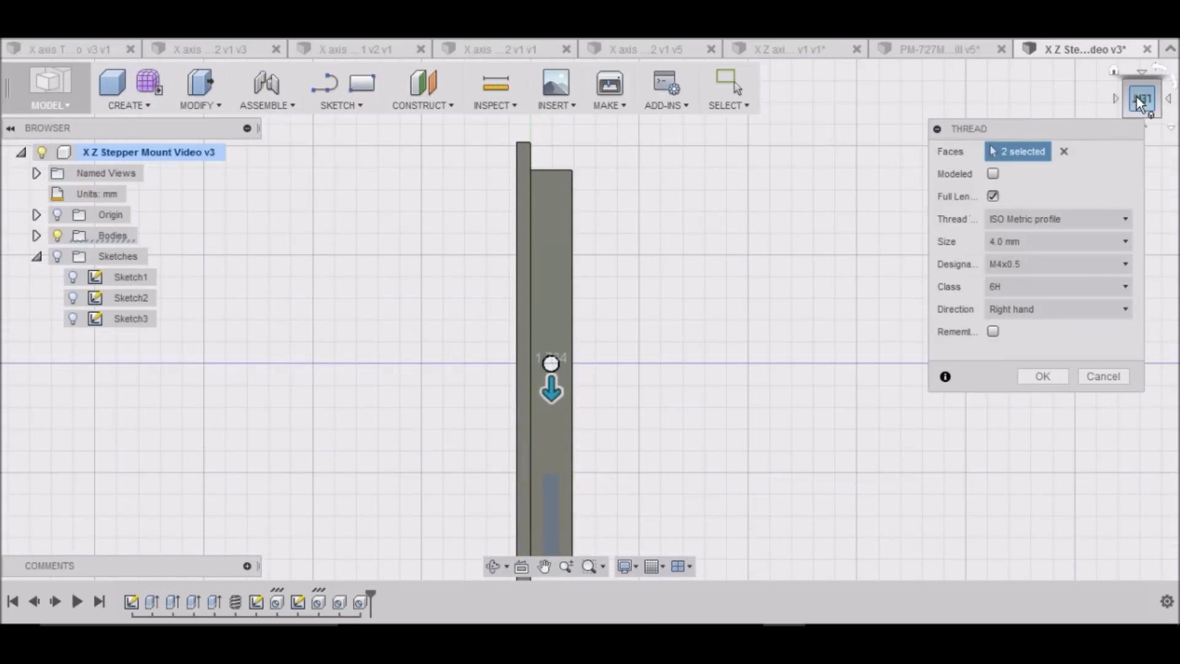
drag(1150, 96, 1149, 114)
click(557, 431)
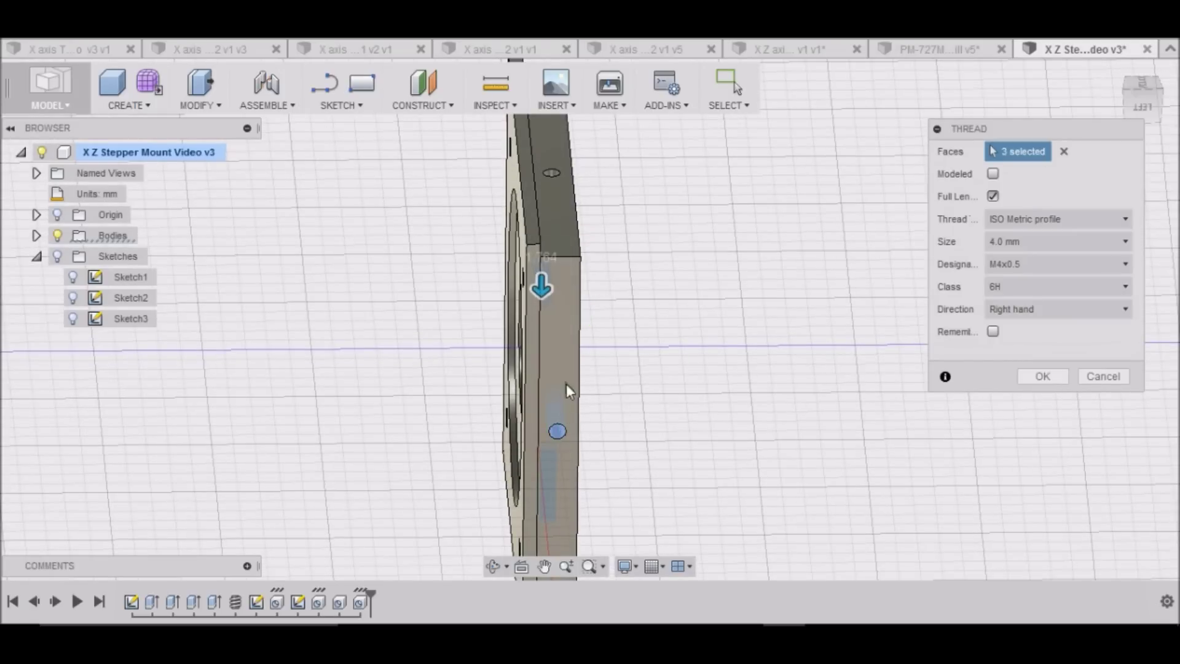
click(550, 173)
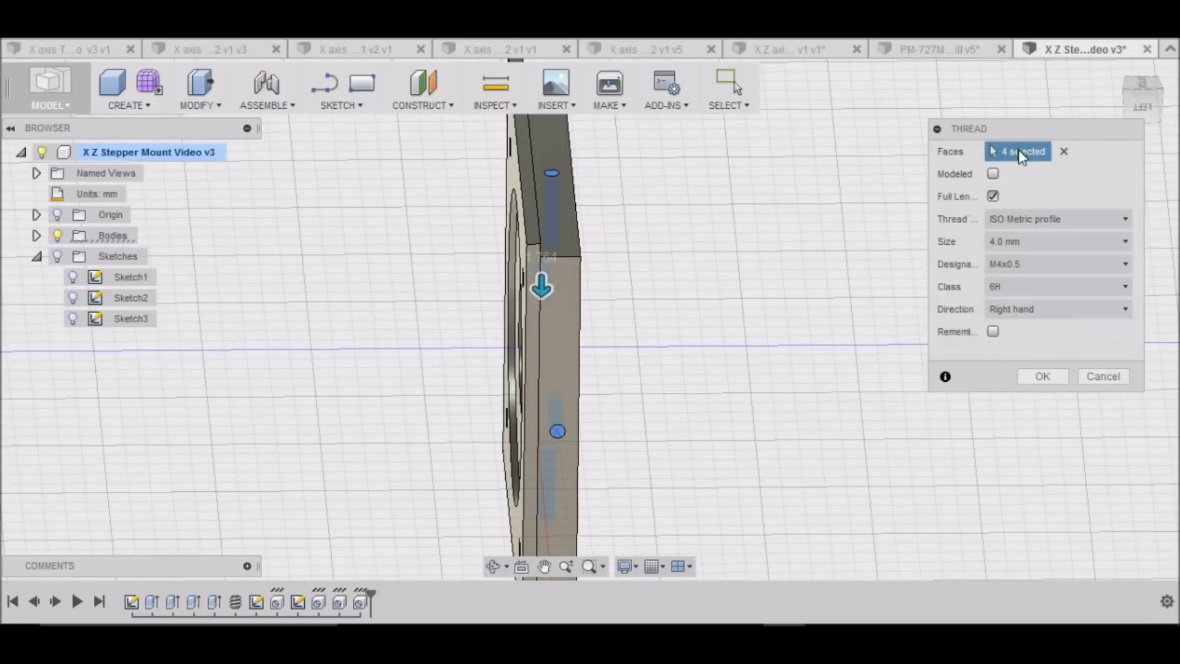
click(1042, 377)
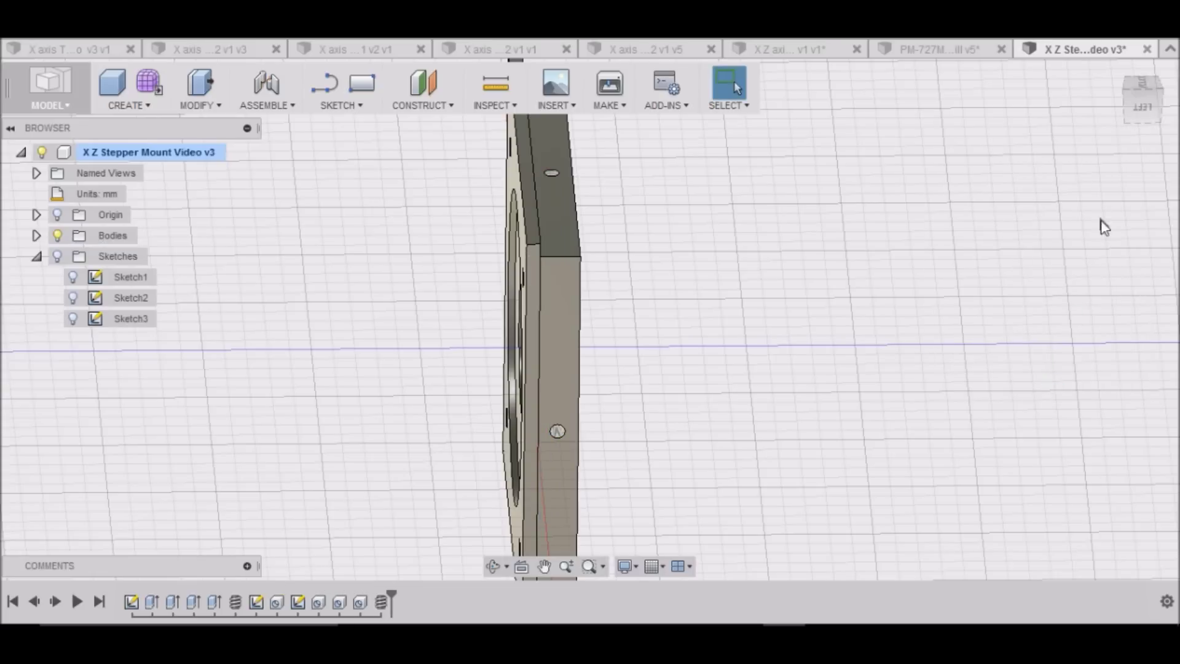
Start a constant-radius fillet and select two of the short corner edges across the thickness of the thin square plate
click(1114, 72)
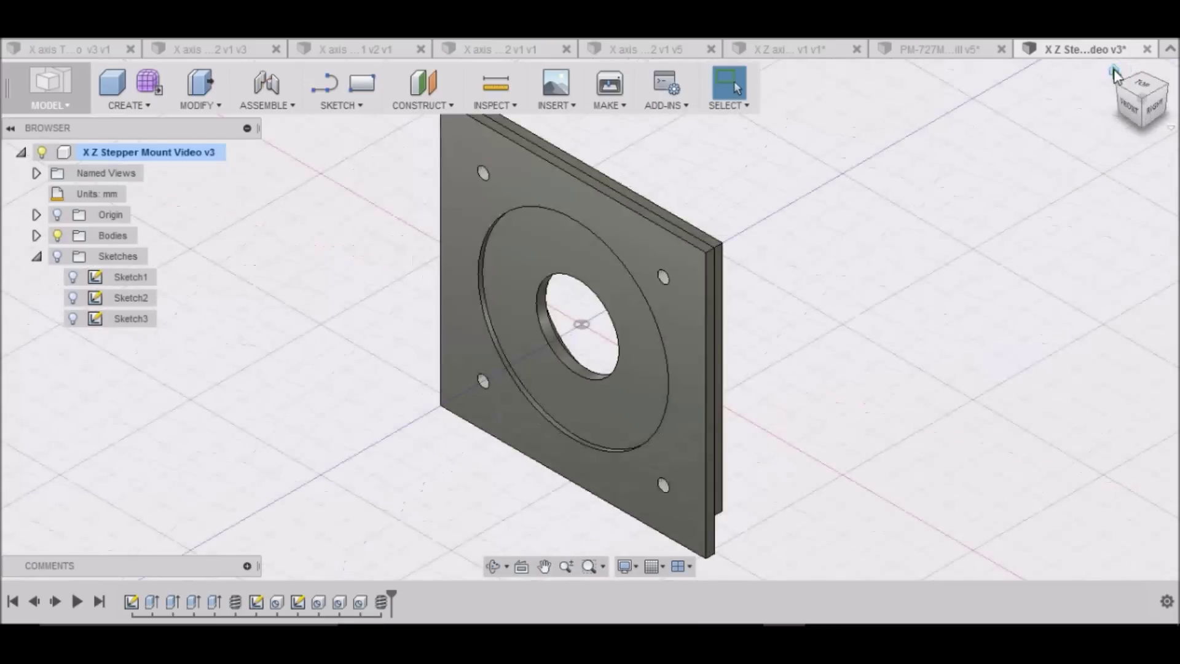
scroll(689, 392, down, 3)
scroll(688, 392, up, 3)
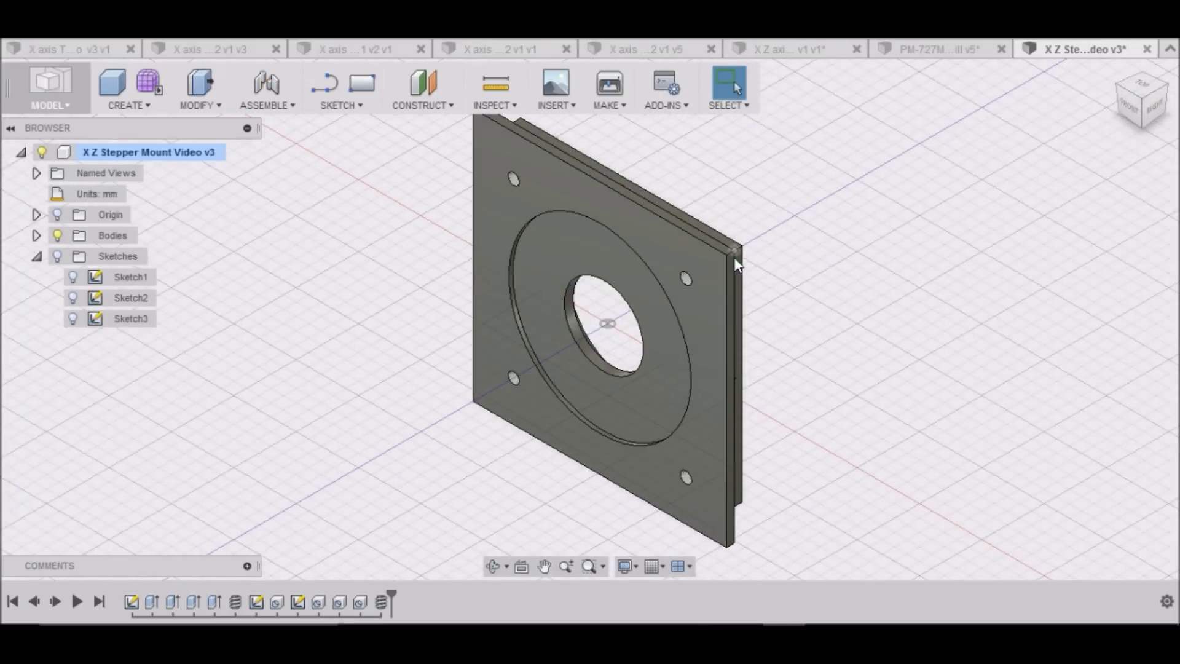
scroll(731, 254, up, 4)
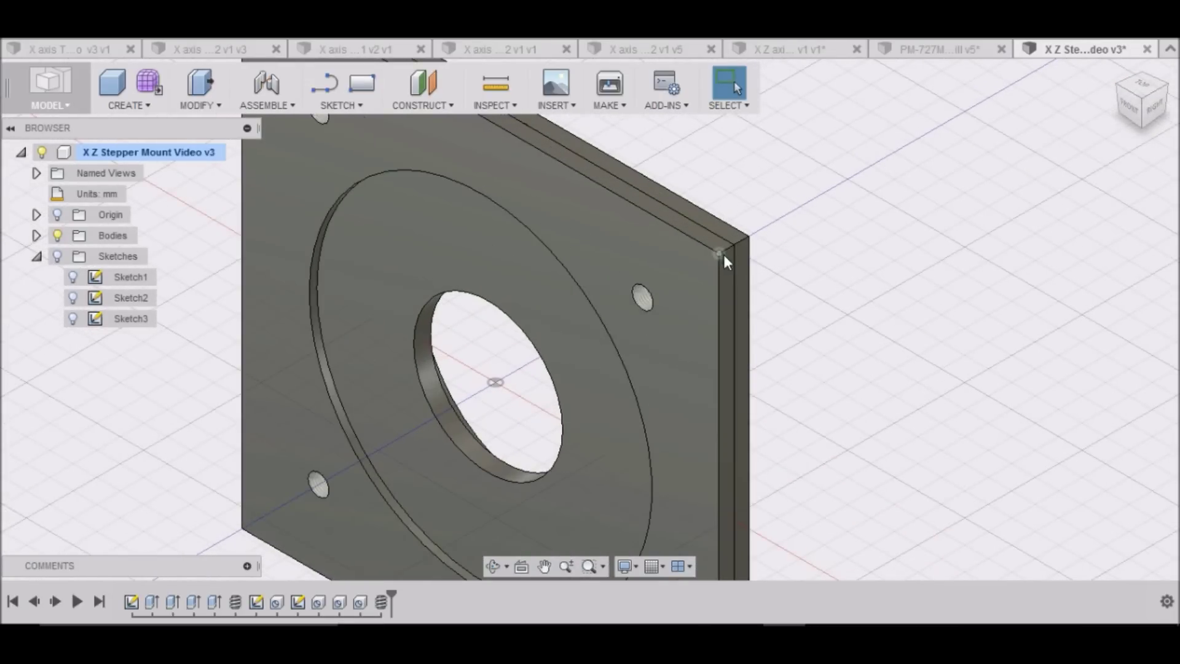
click(215, 107)
click(203, 146)
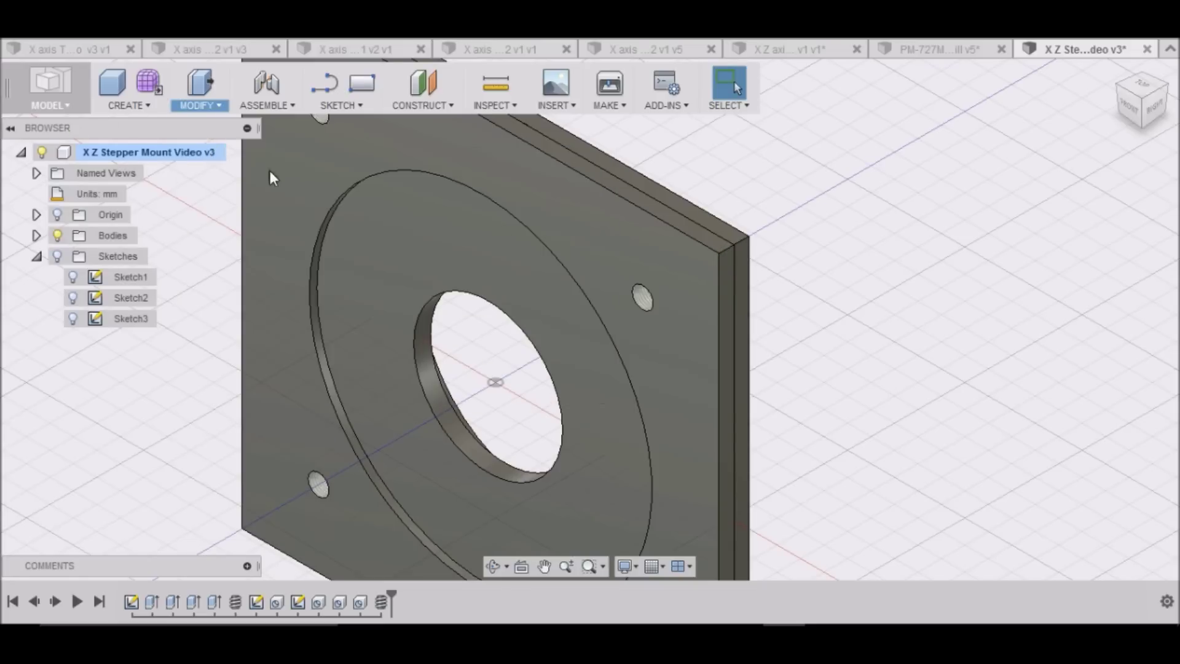
click(725, 253)
scroll(729, 266, down, 5)
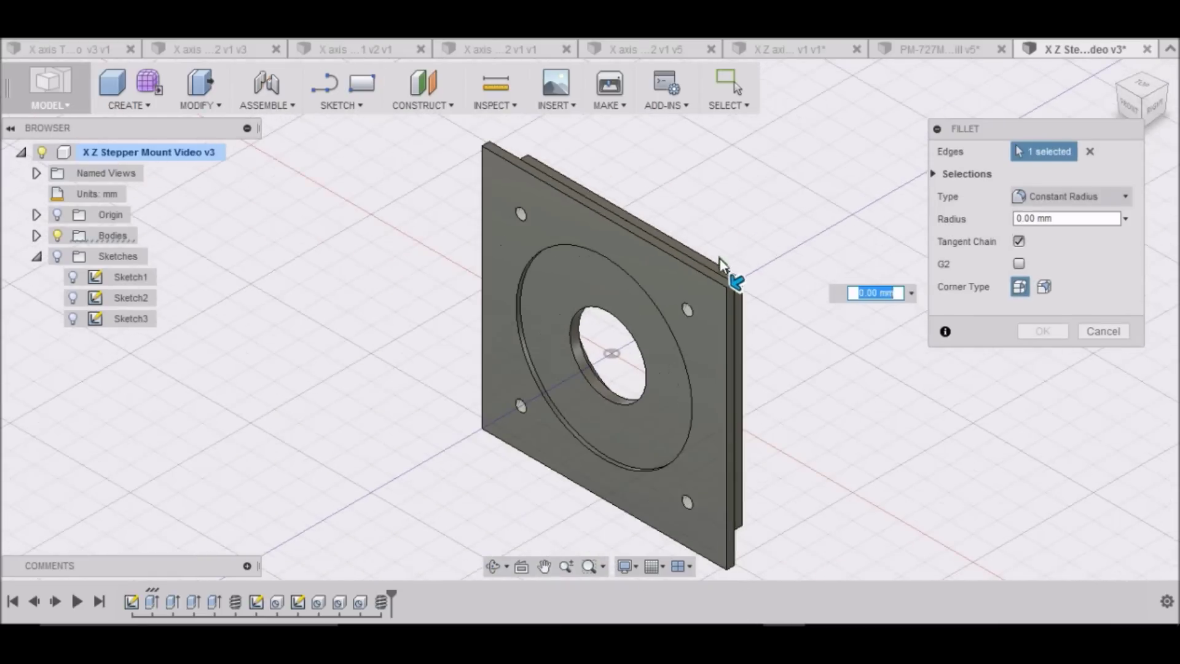
click(1155, 103)
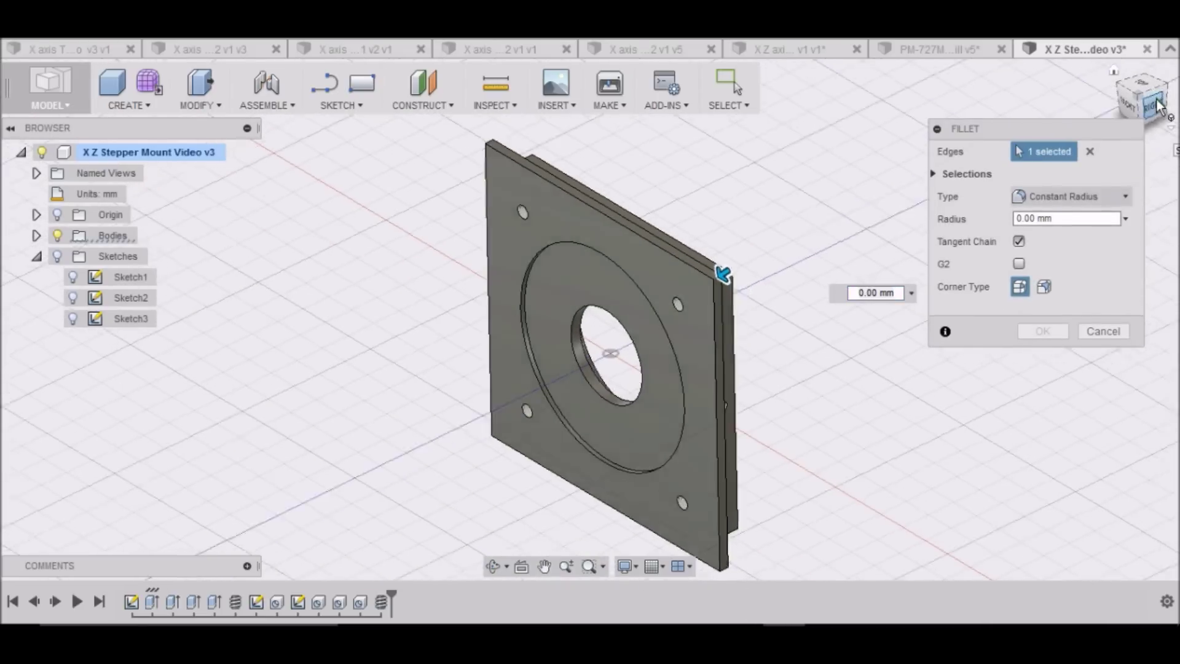
click(1143, 72)
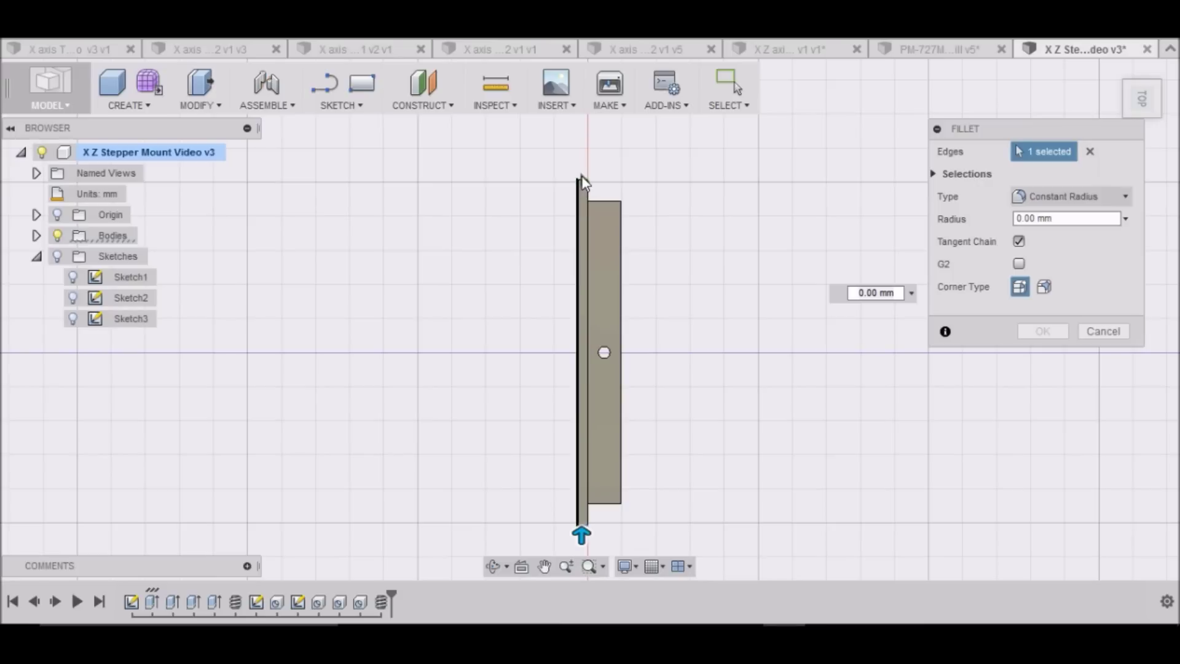
scroll(584, 181, up, 6)
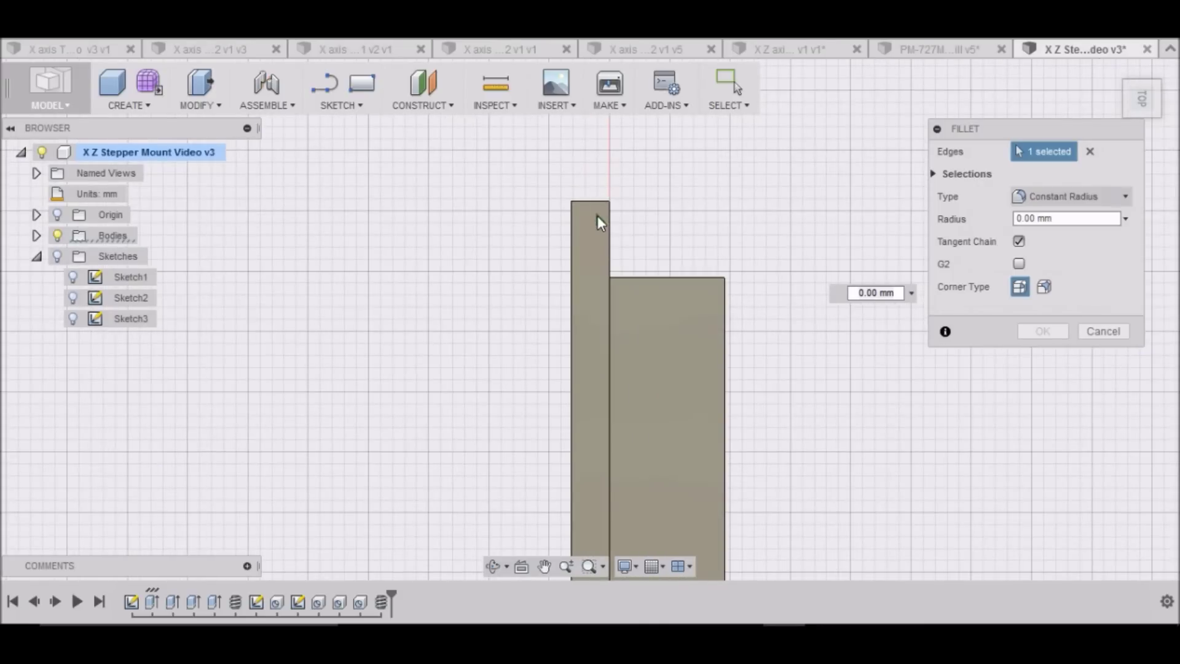
click(590, 201)
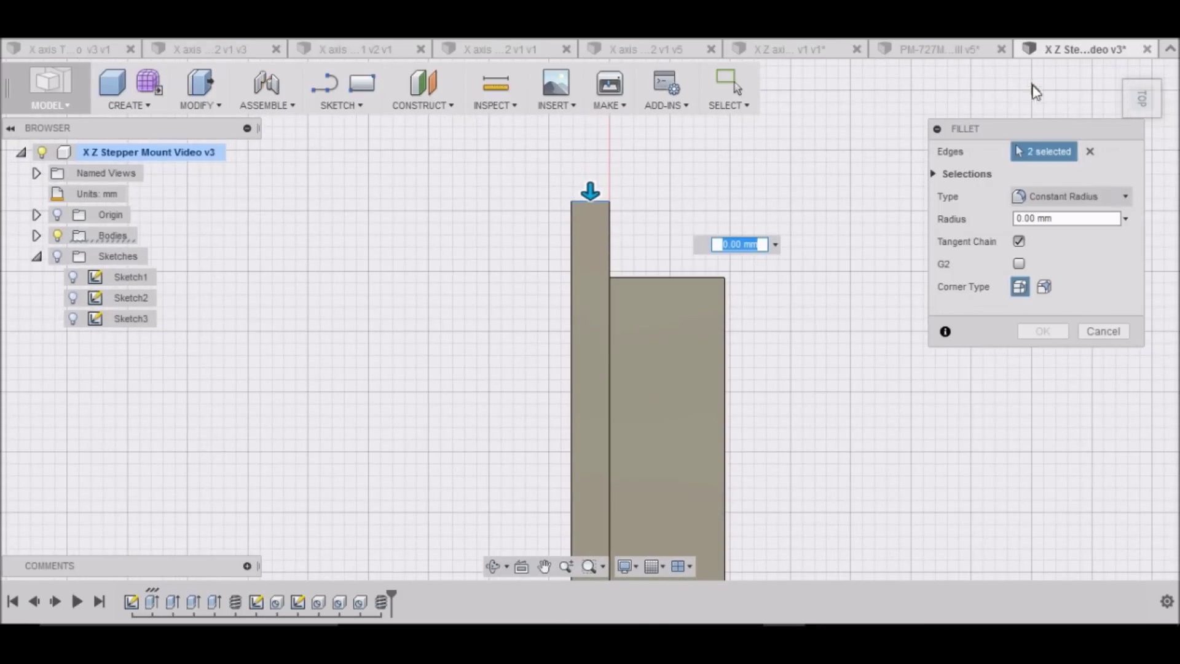
Add the remaining two short corner edges of the thin square plate to the fillet selection
click(1142, 73)
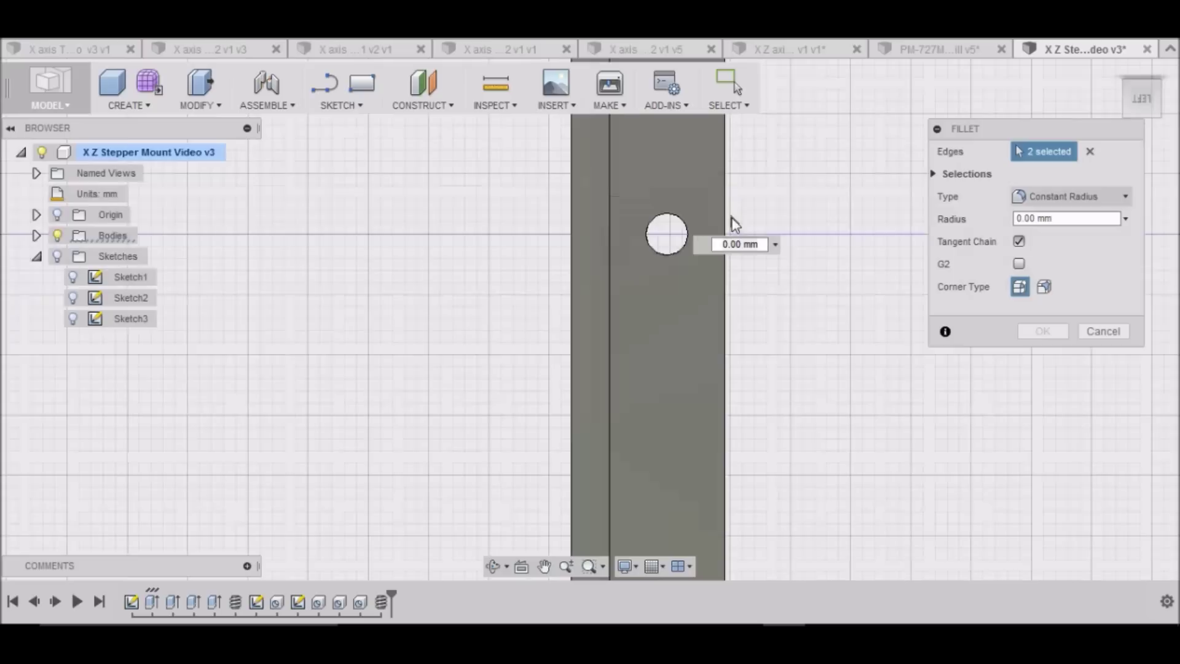
scroll(652, 405, down, 8)
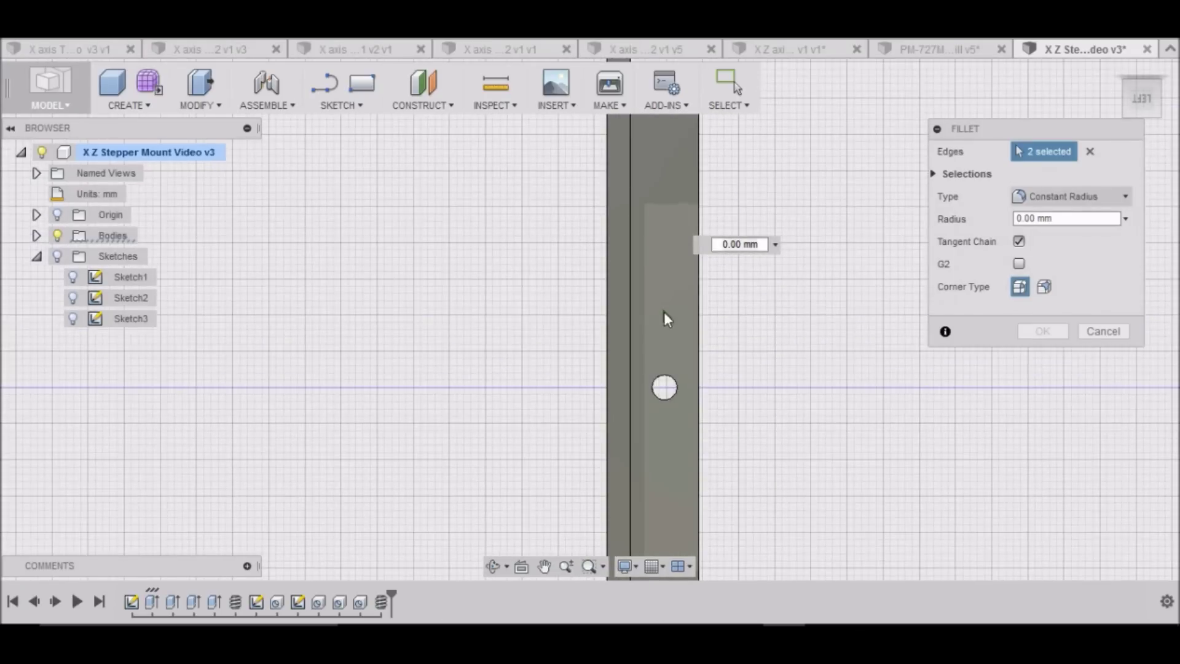
scroll(672, 245, up, 7)
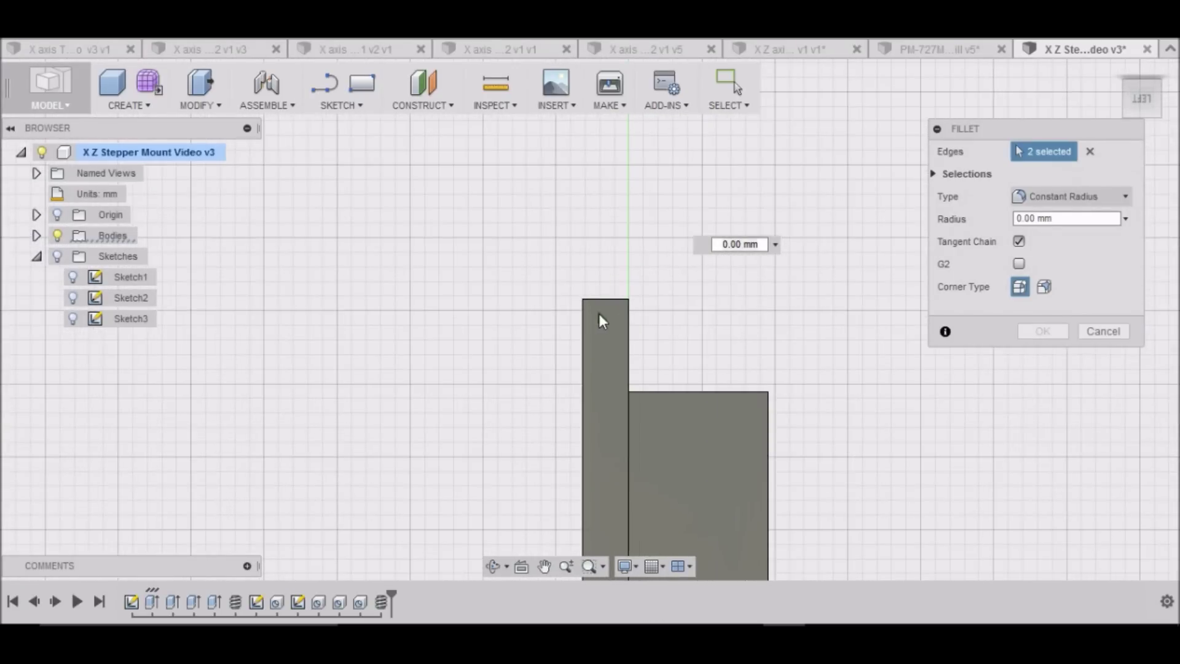
click(602, 300)
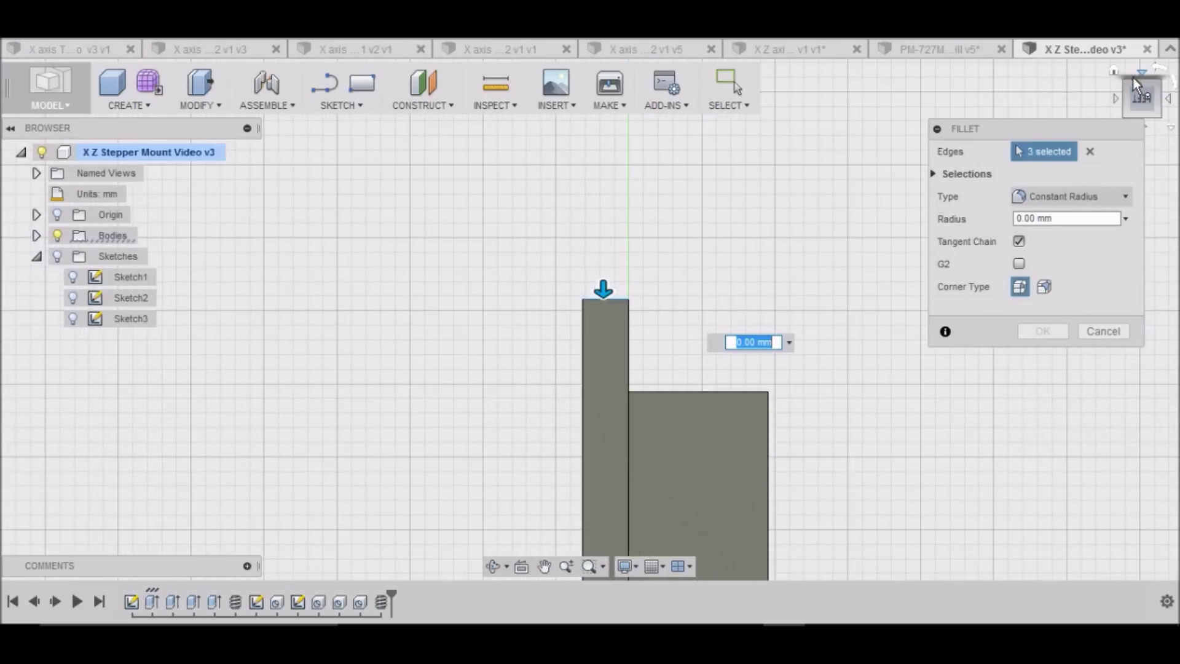
click(1140, 96)
click(1140, 96)
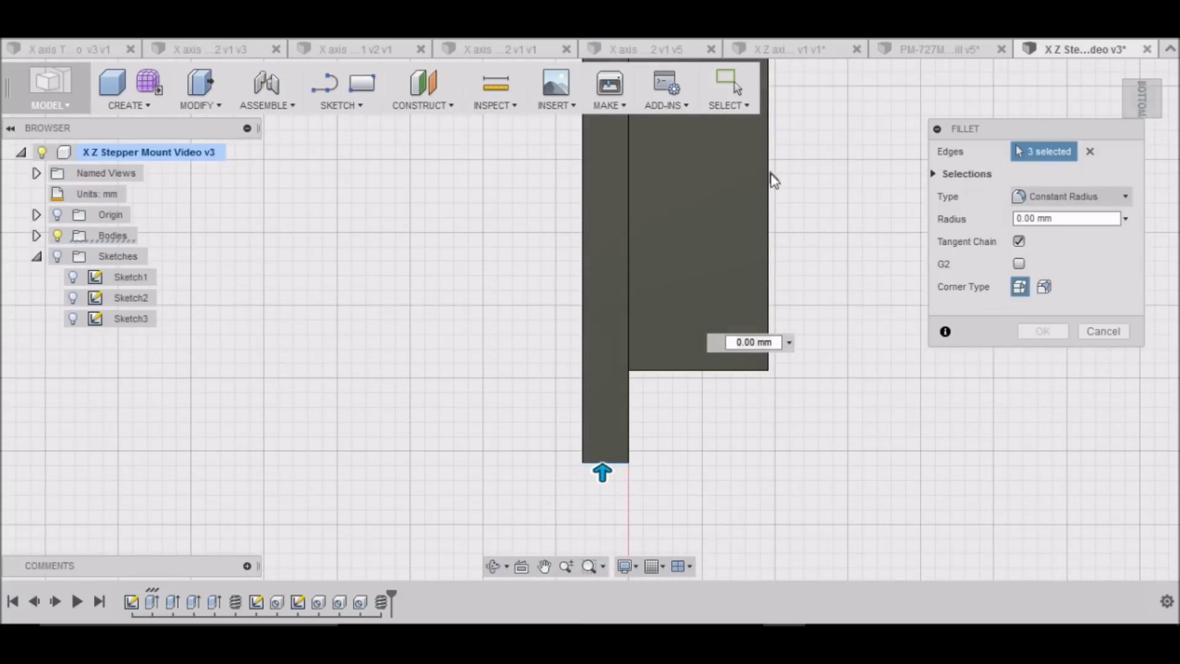
scroll(779, 284, up, 5)
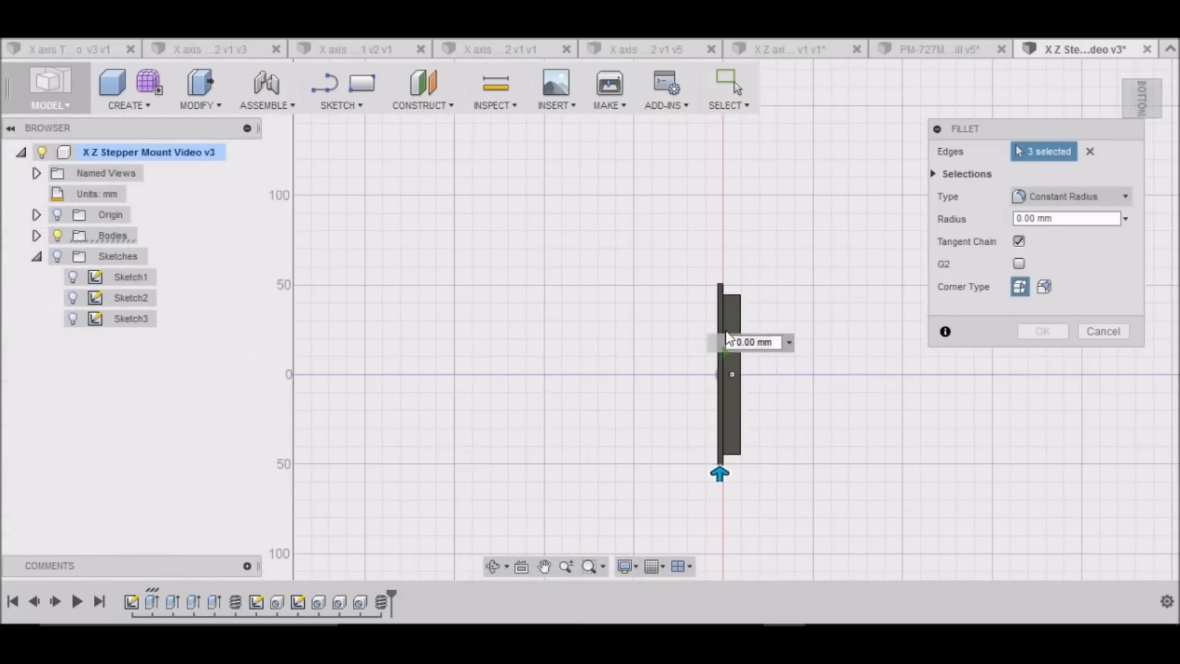
scroll(686, 259, up, 1)
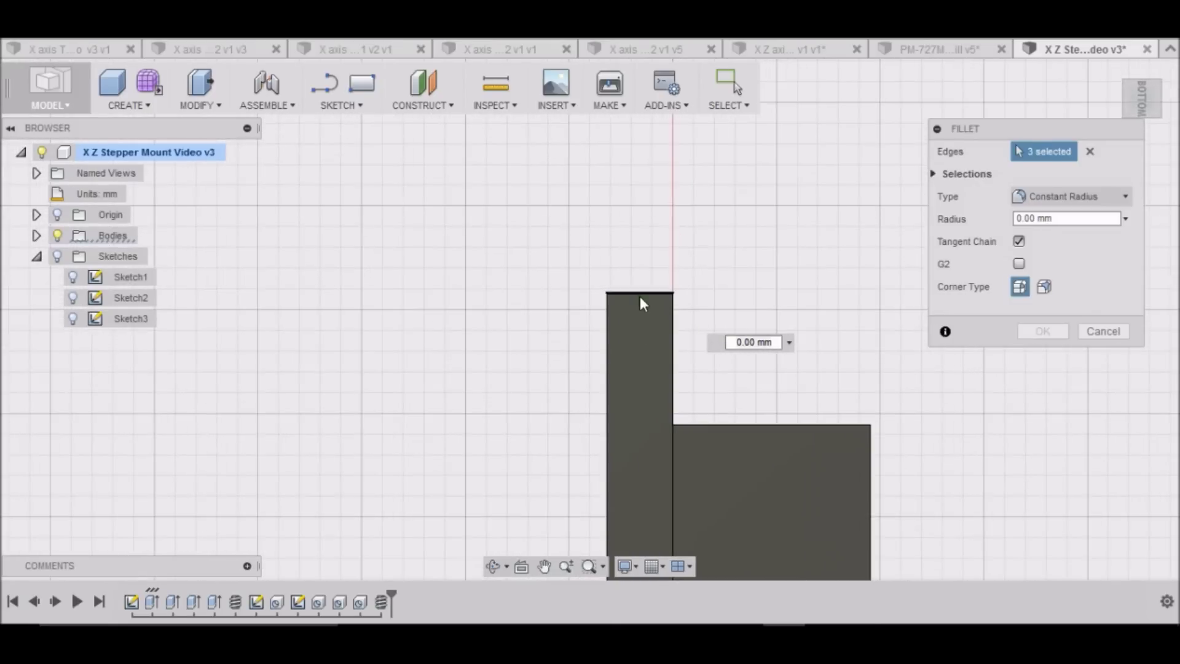
click(642, 293)
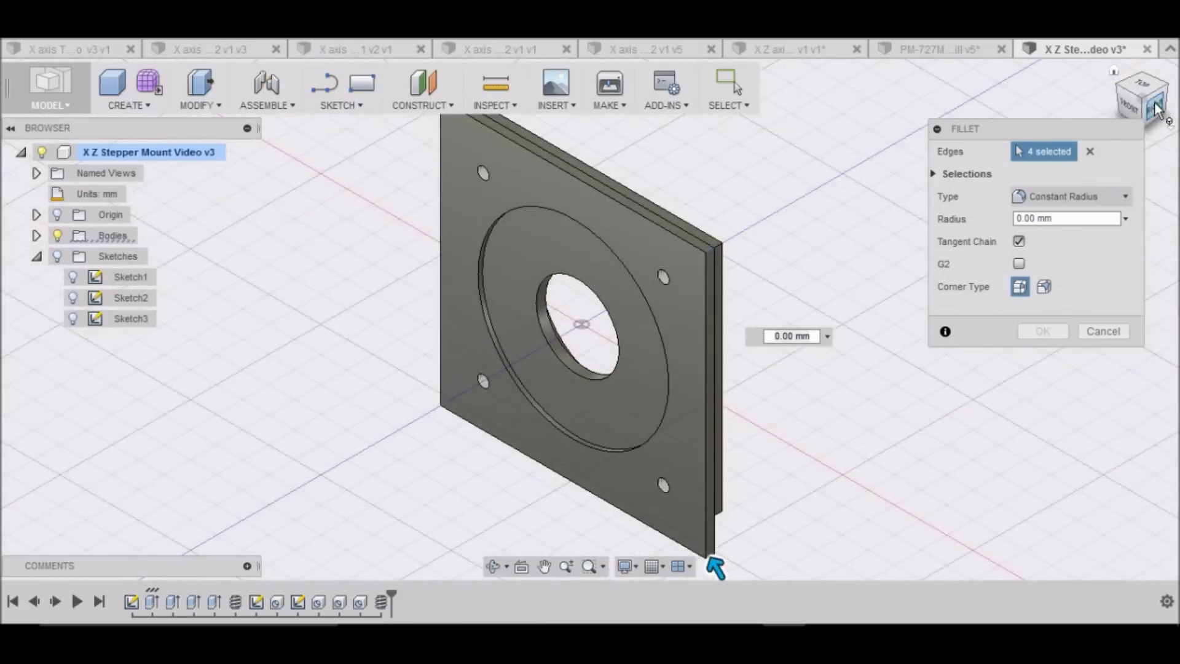
Add the four perimeter edges and the bore's circular edge on the block's outer face, and fillet the selected edges with a 1 mm radius
shift+middle_drag(1158, 113, 994, 99)
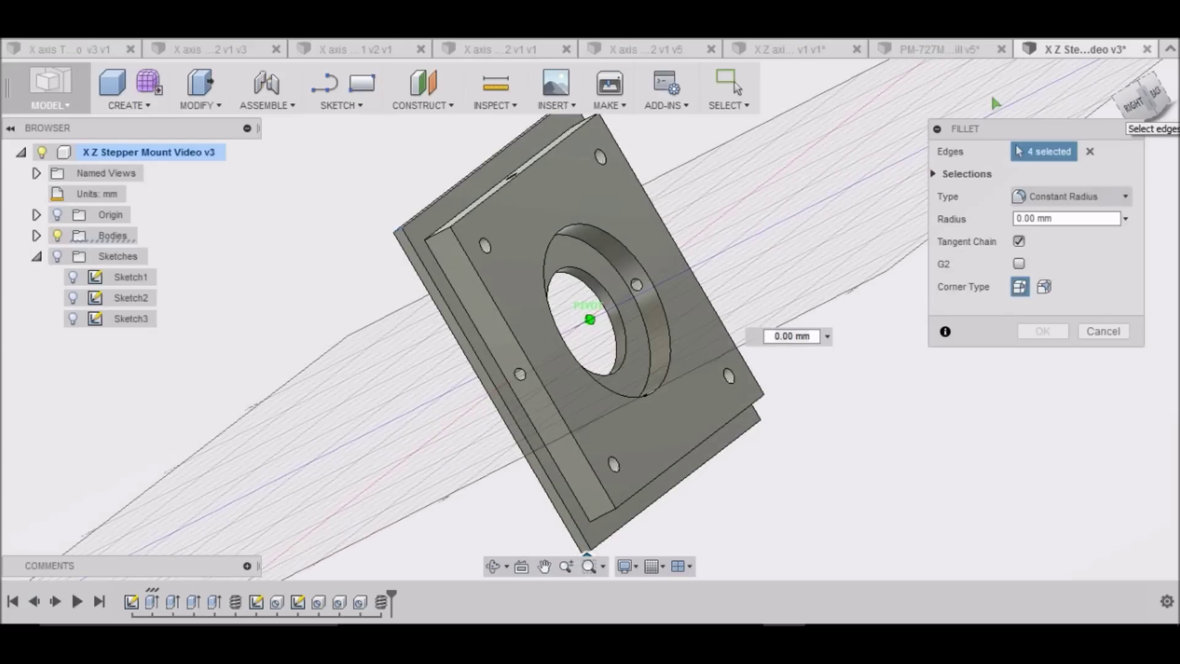
click(551, 404)
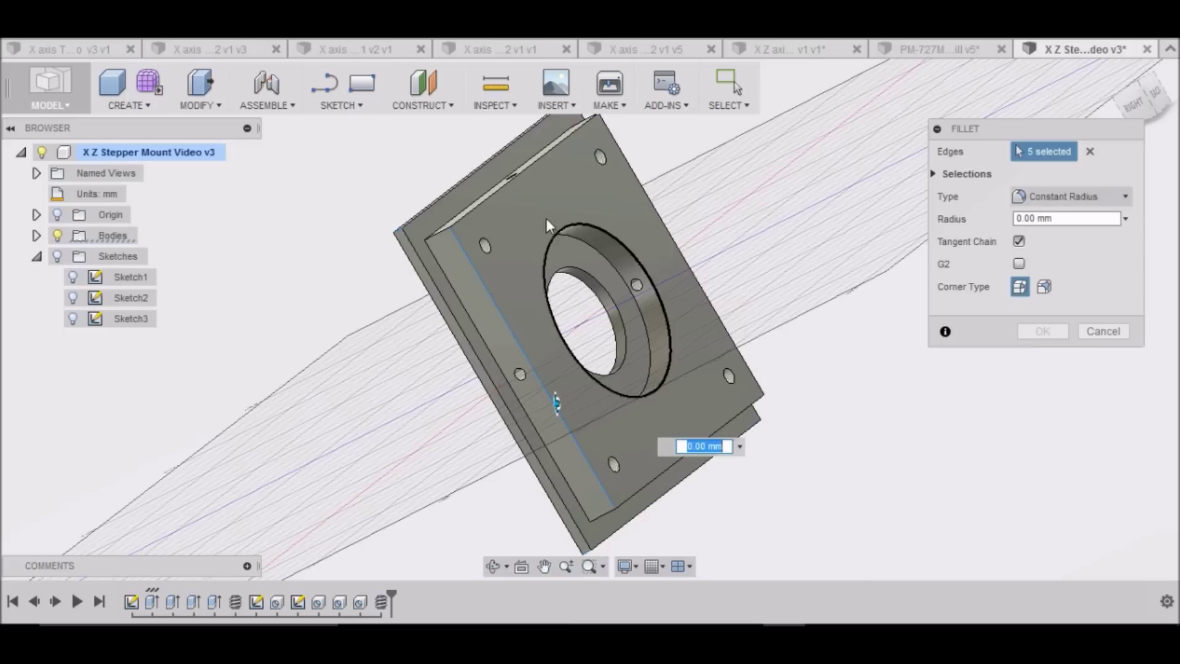
click(538, 162)
click(676, 248)
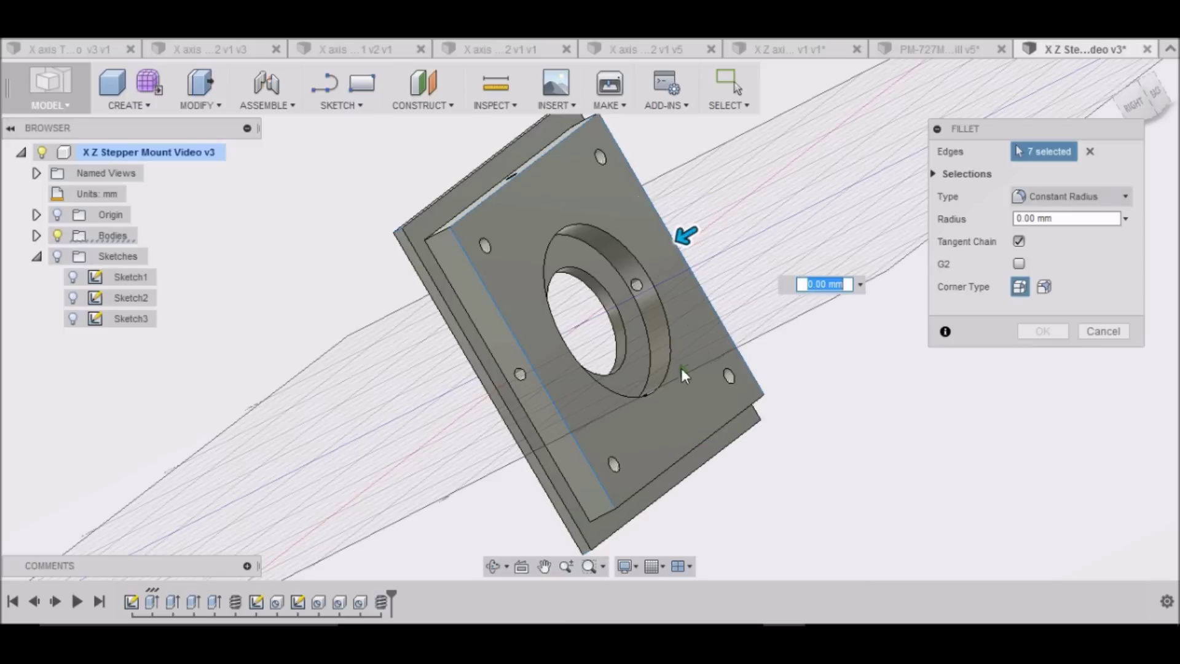
click(671, 466)
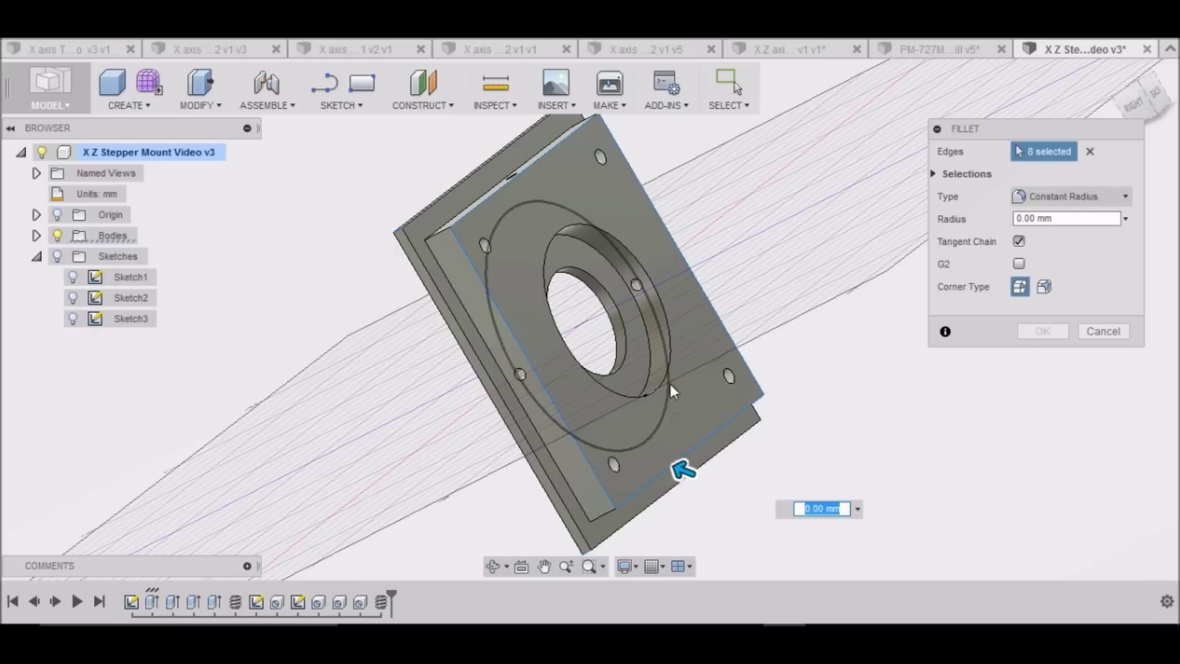
click(672, 355)
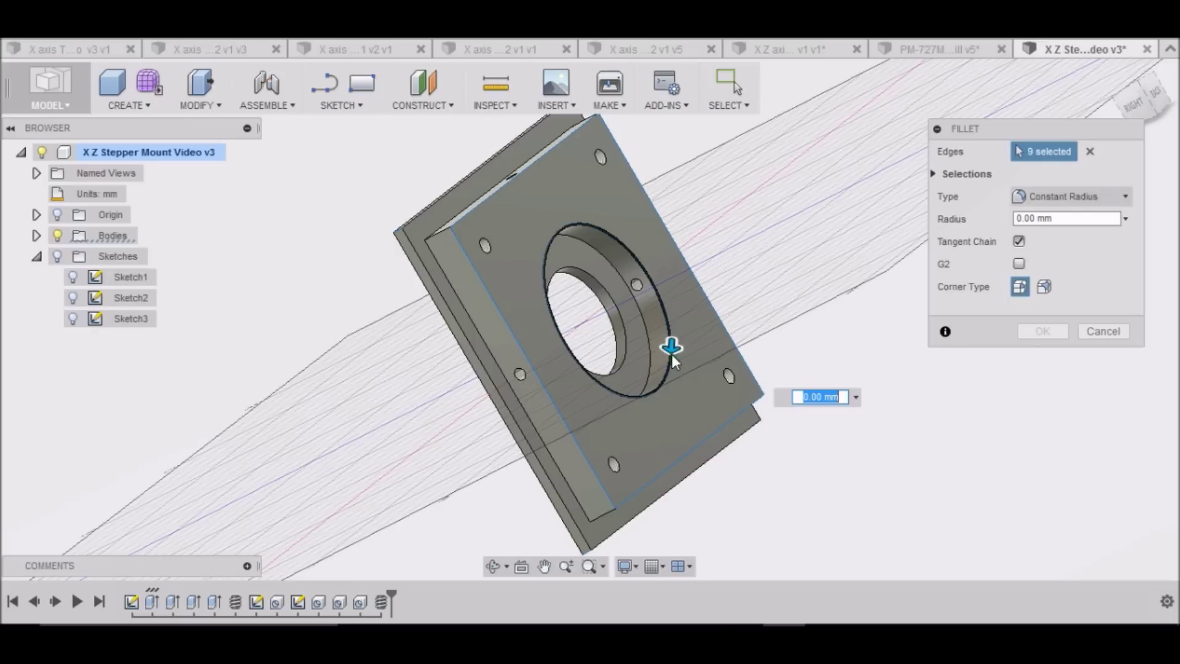
click(1020, 219)
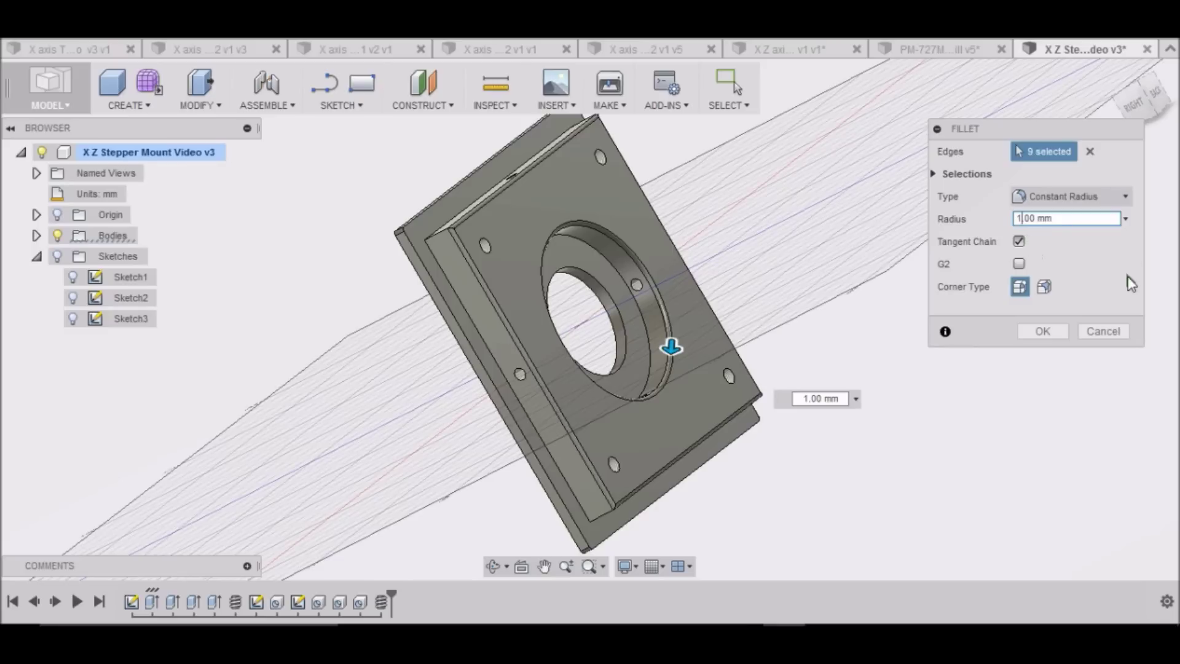
click(1048, 334)
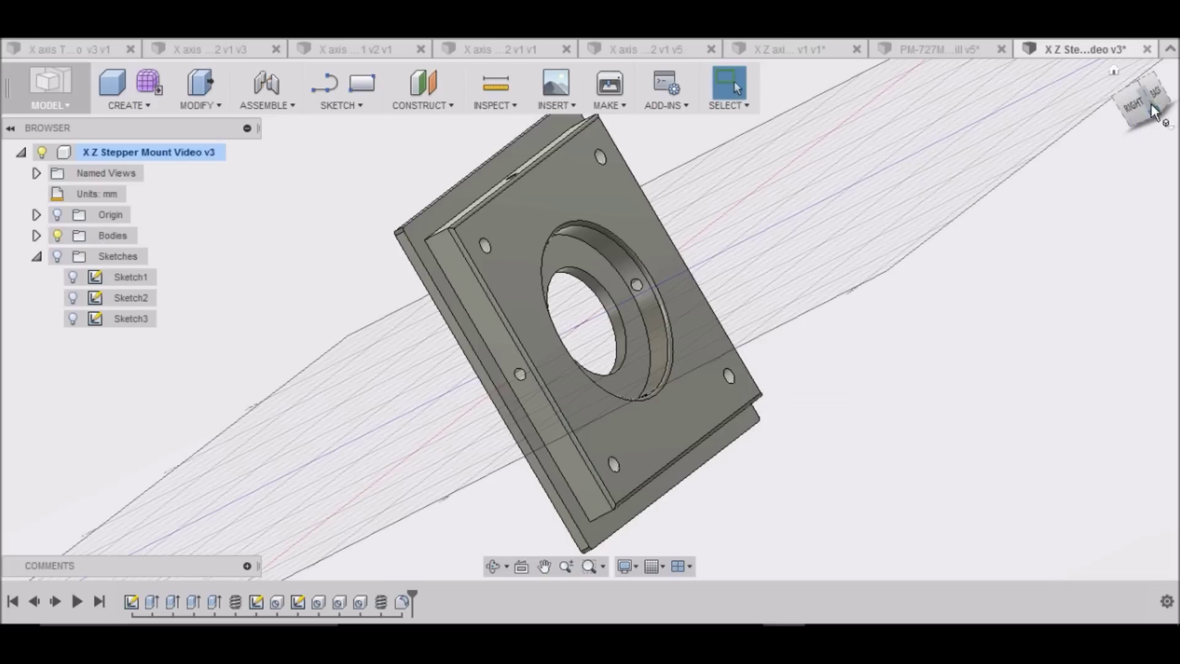
Save the filleted stepper mount as a new version with the description "User Saved"
click(1114, 77)
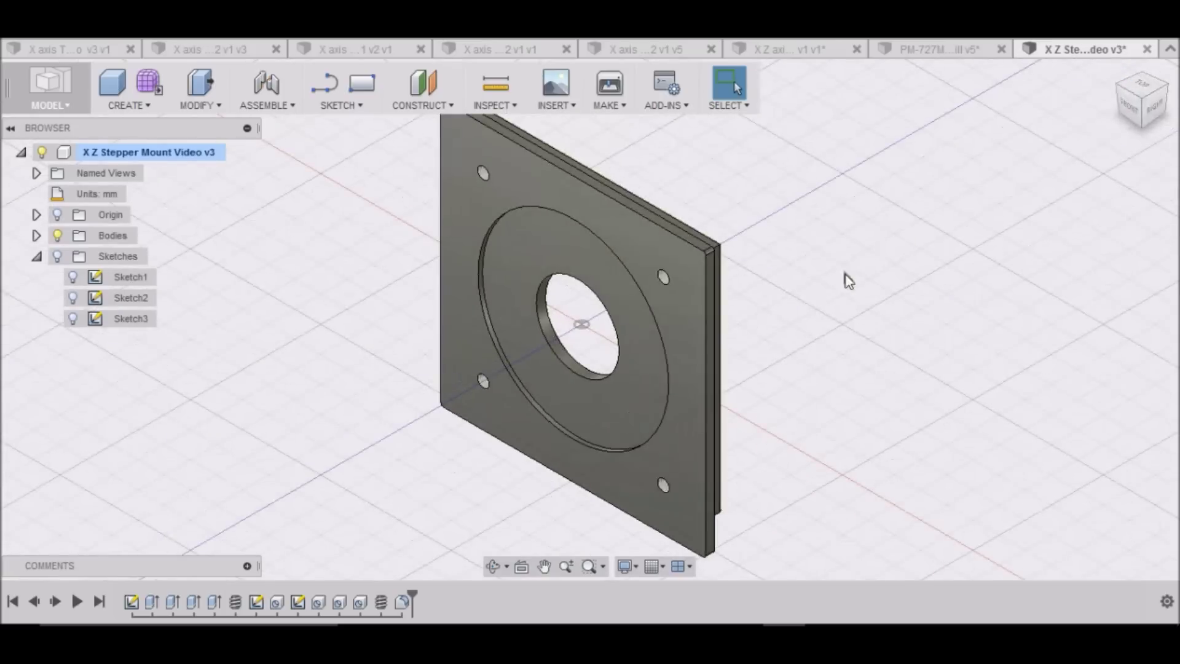
scroll(736, 250, up, 4)
scroll(690, 261, up, 2)
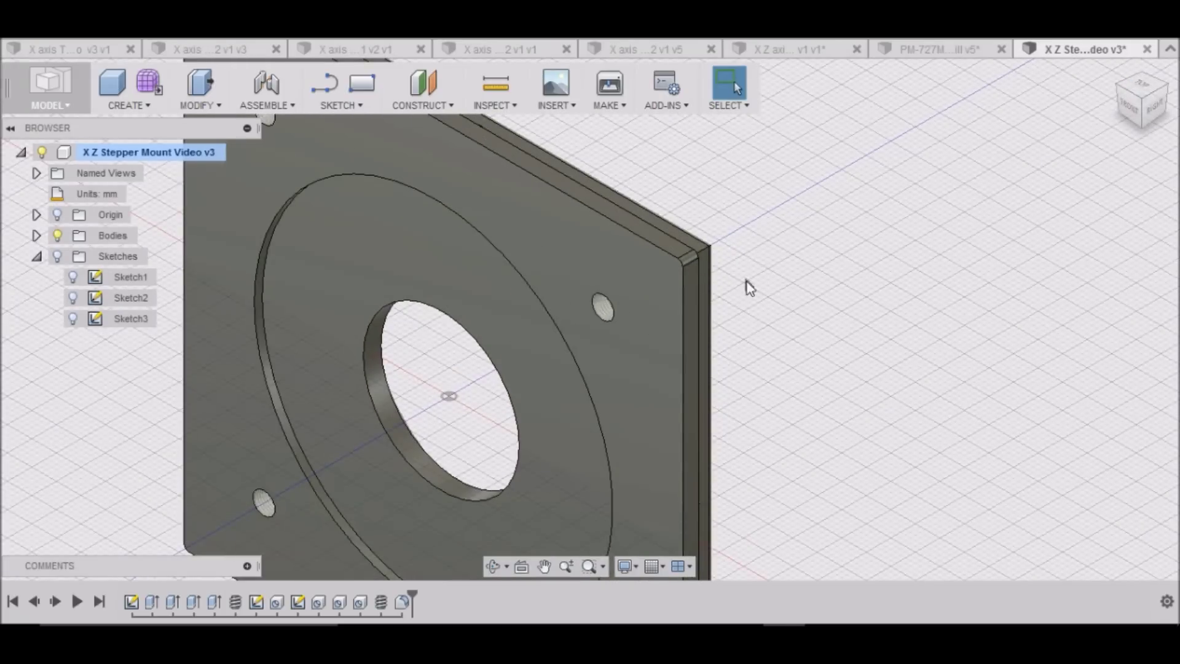
shift+middle_drag(1127, 107, 1083, 189)
scroll(1083, 189, down, 4)
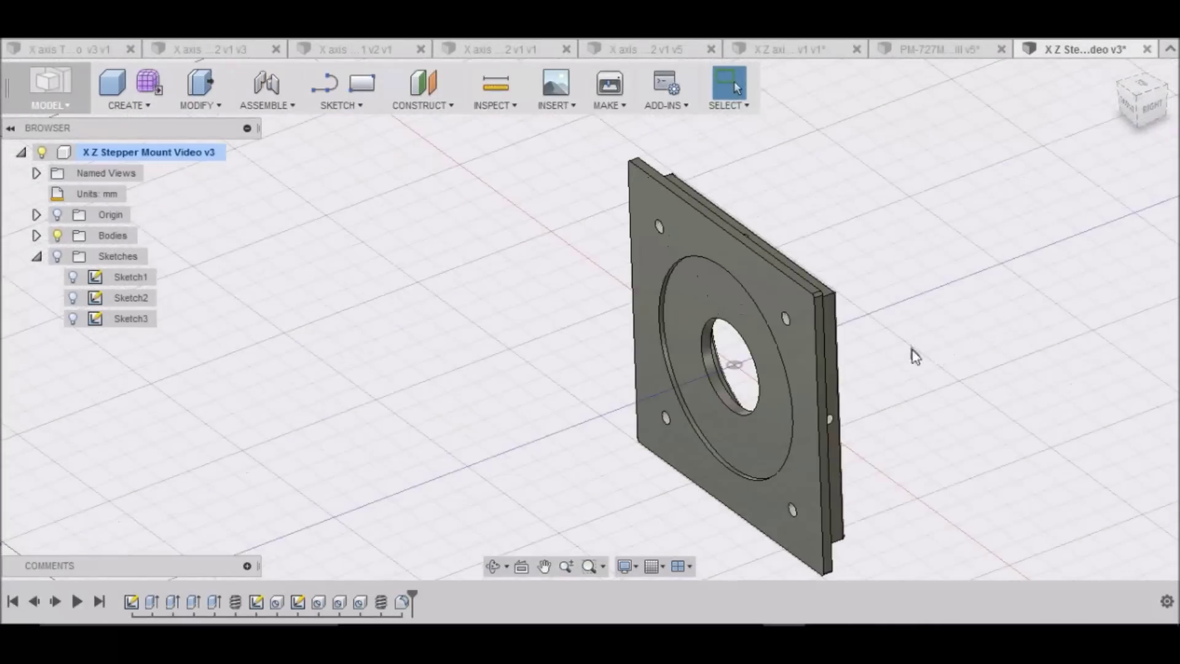
click(1116, 69)
scroll(725, 408, down, 2)
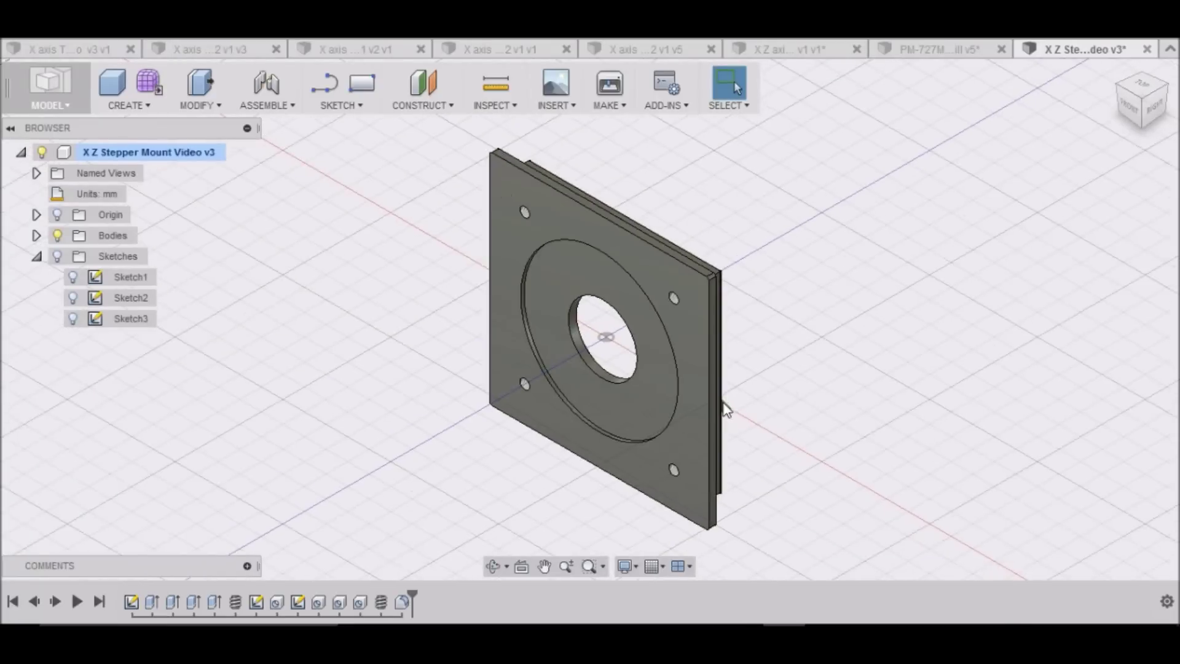
click(99, 25)
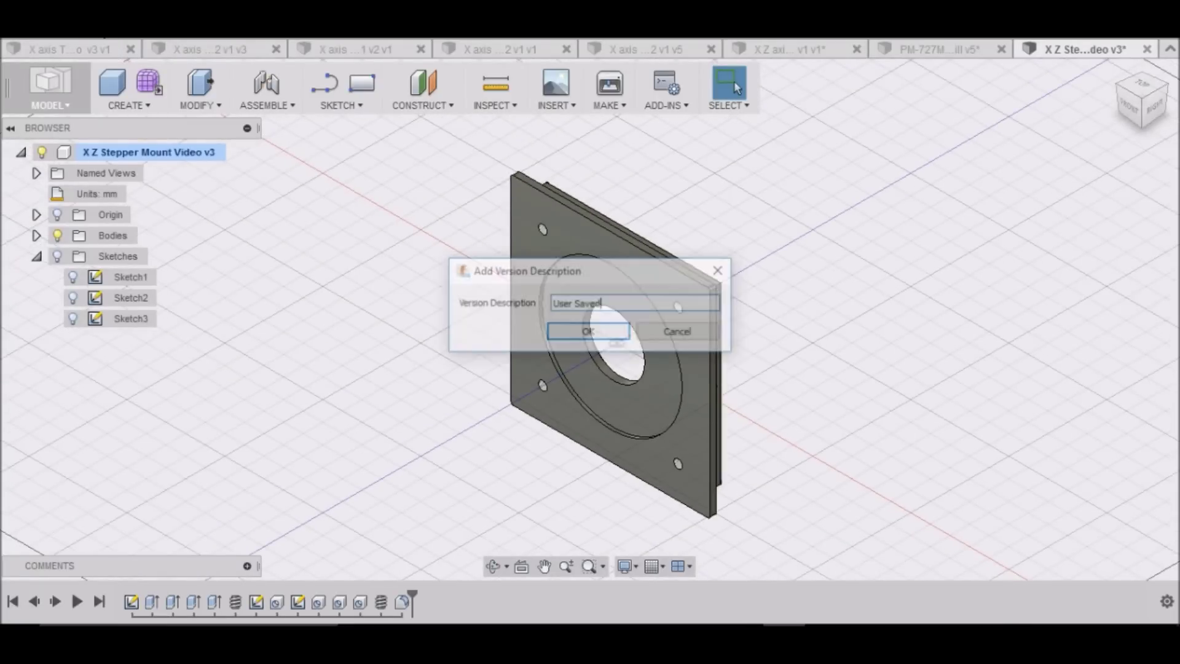
click(580, 331)
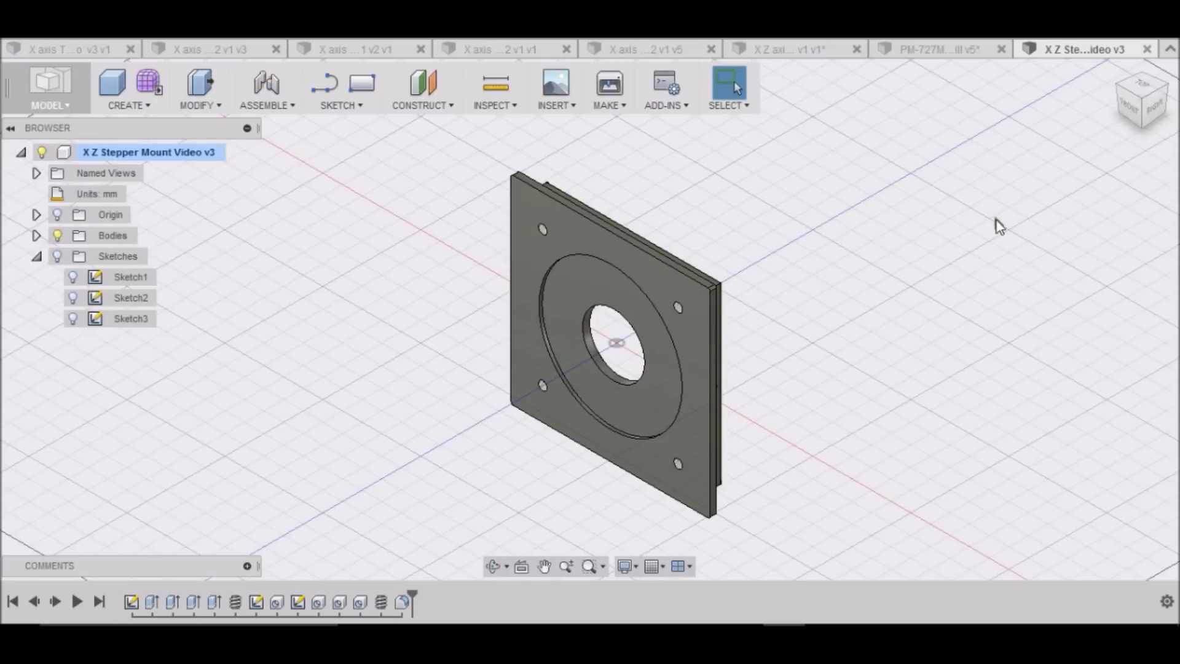
Switch to the PM-727M Complete mill assembly and insert the X Z Stepper Mount design into it as a component
click(973, 54)
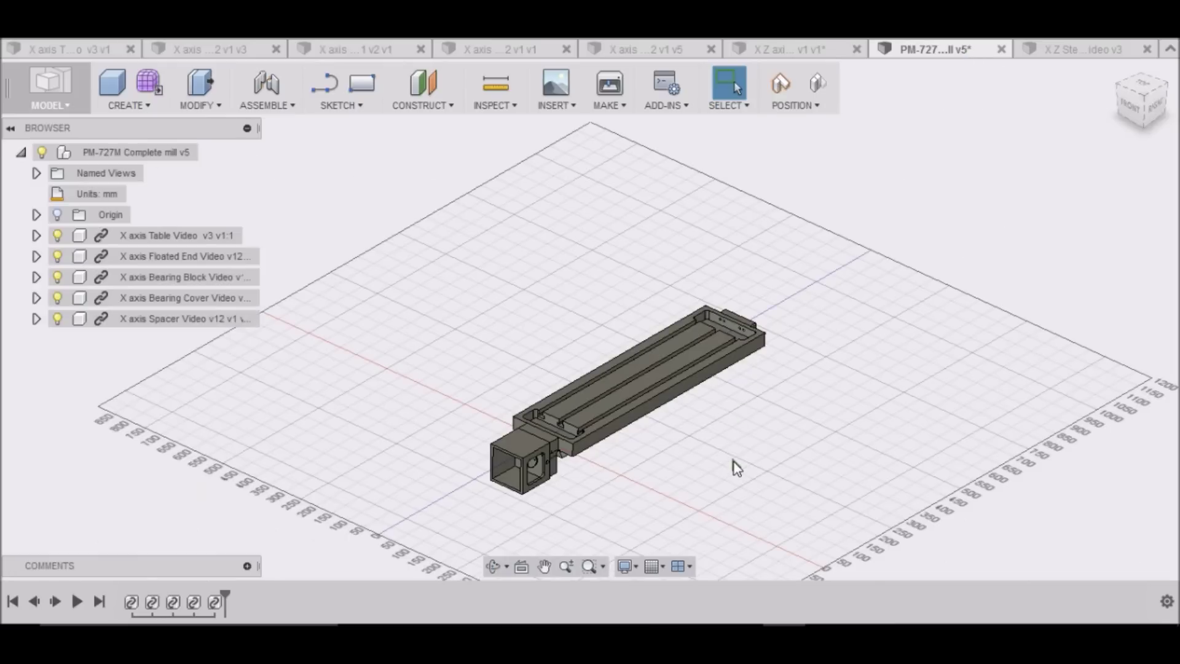
click(131, 152)
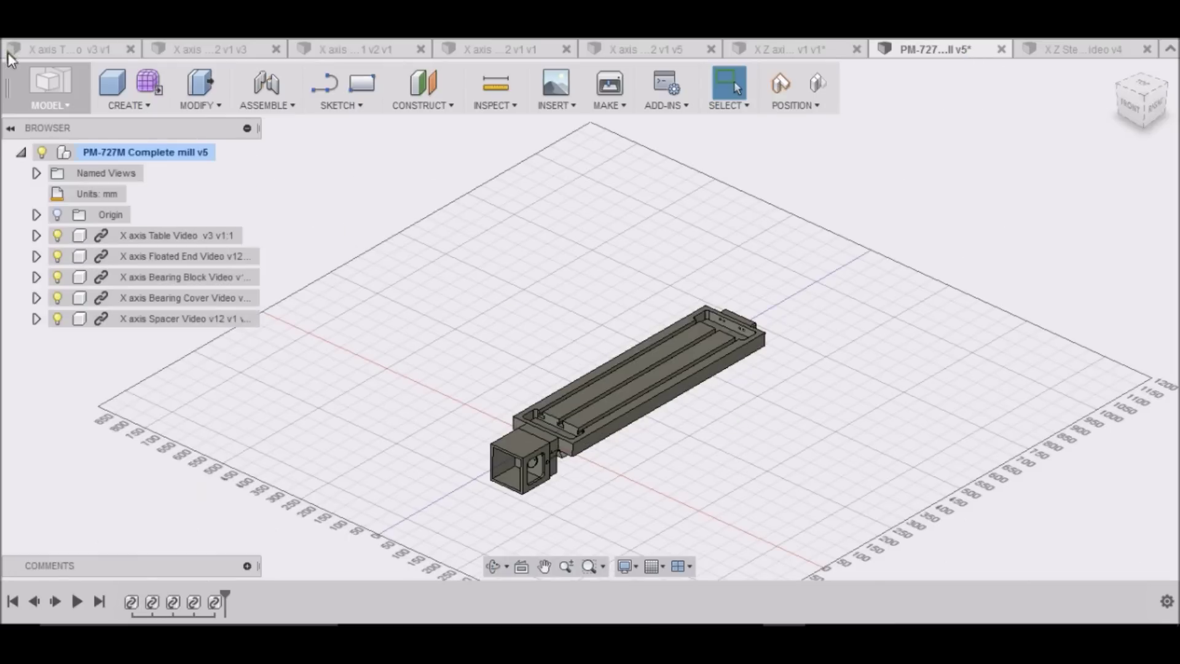
click(9, 52)
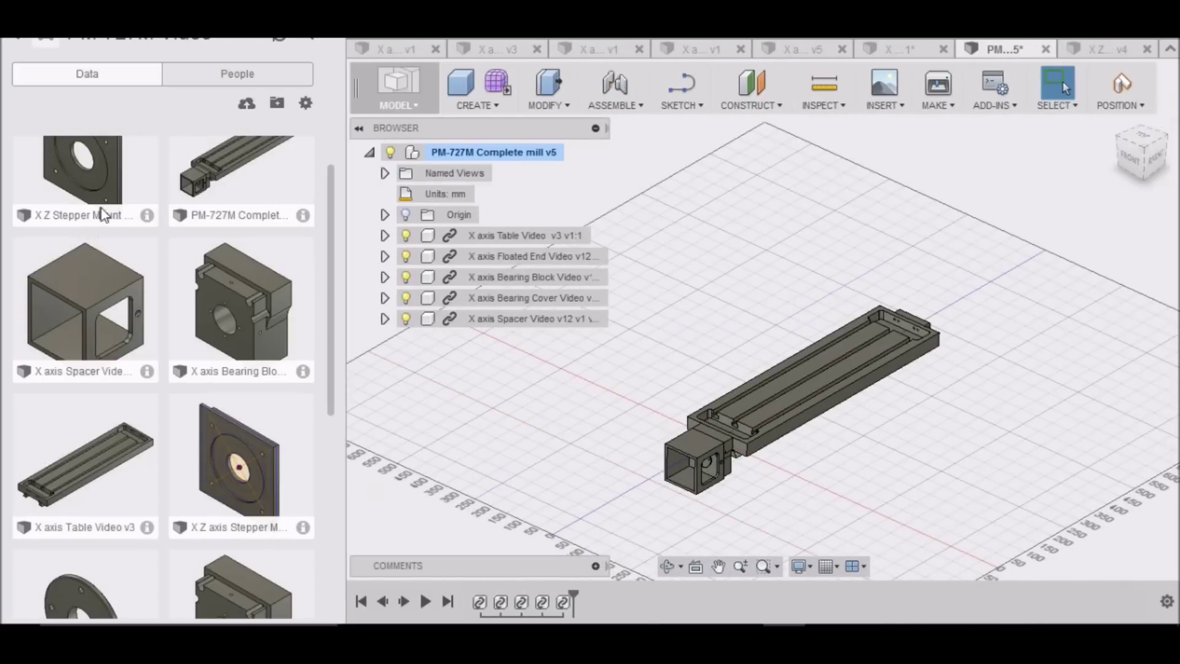
right_click(99, 176)
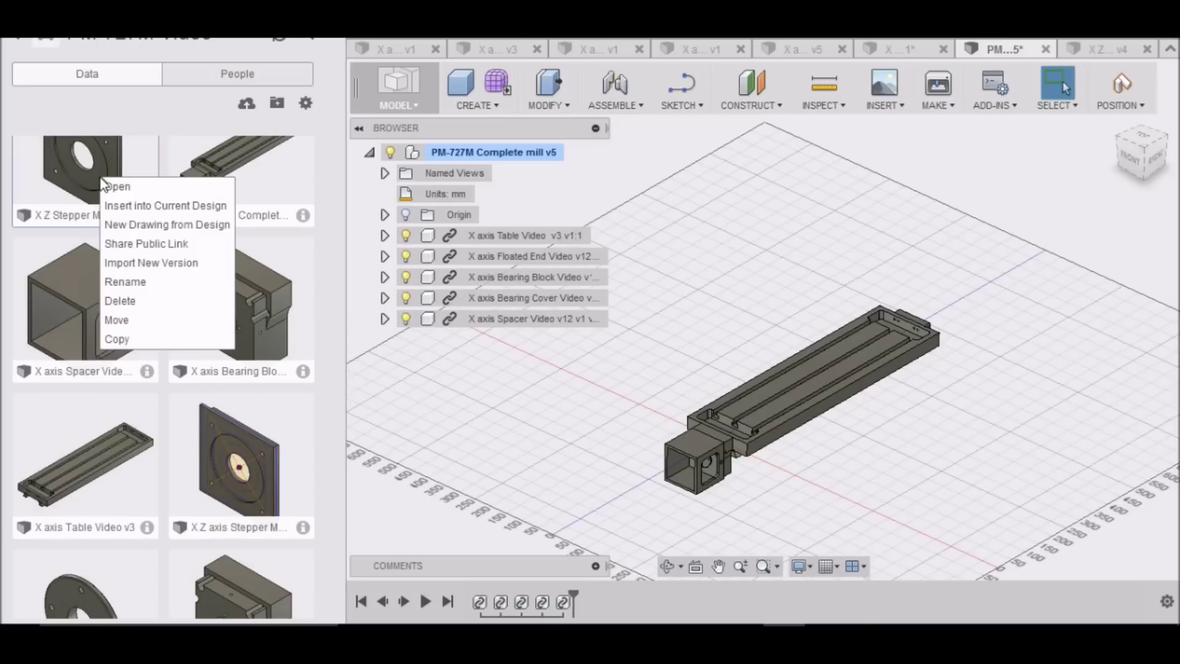
click(123, 209)
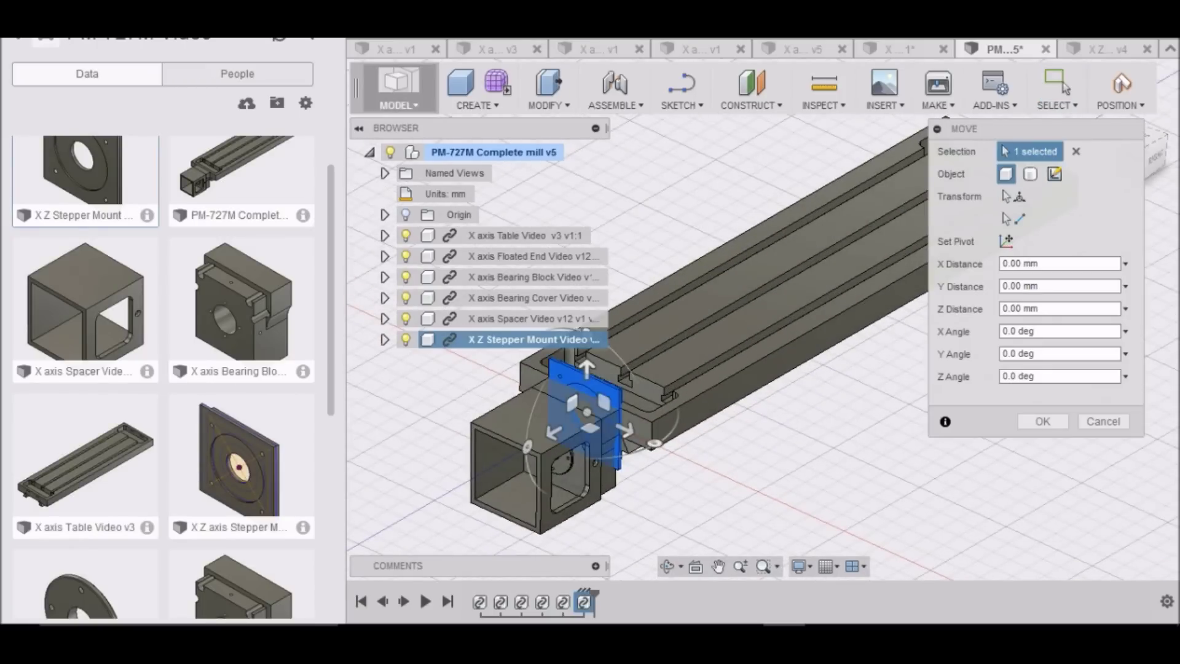
Hide the data panel and move the inserted stepper mount -25 mm along Y, checking its upper corner against the spacer
click(312, 37)
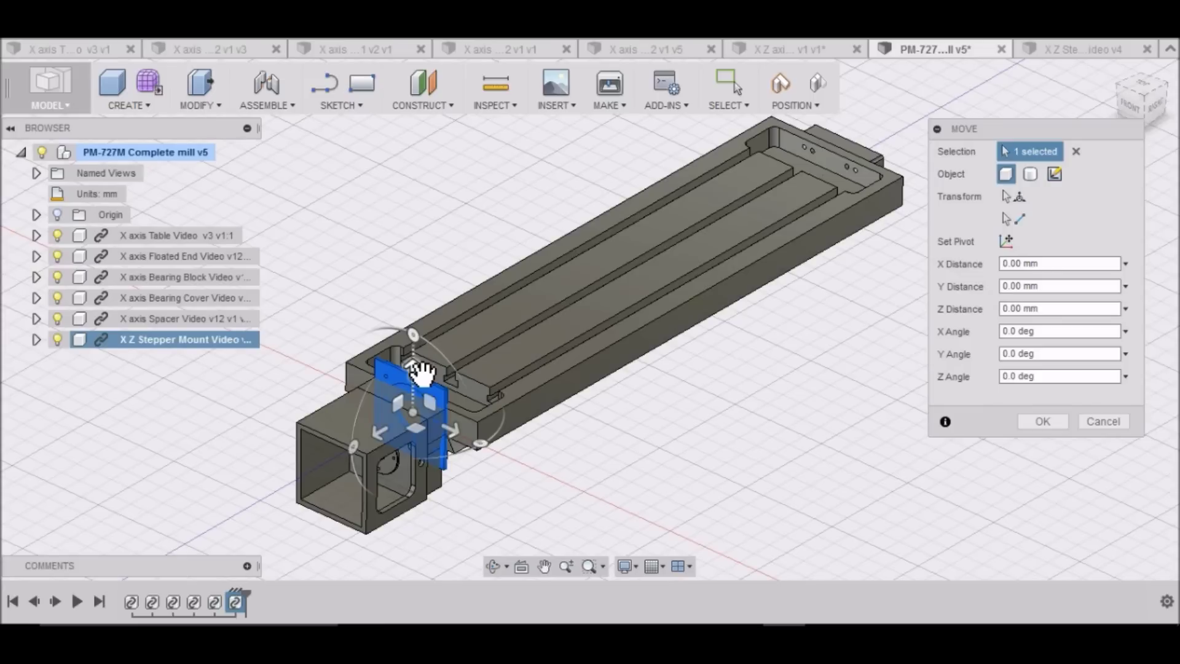
drag(420, 371, 420, 401)
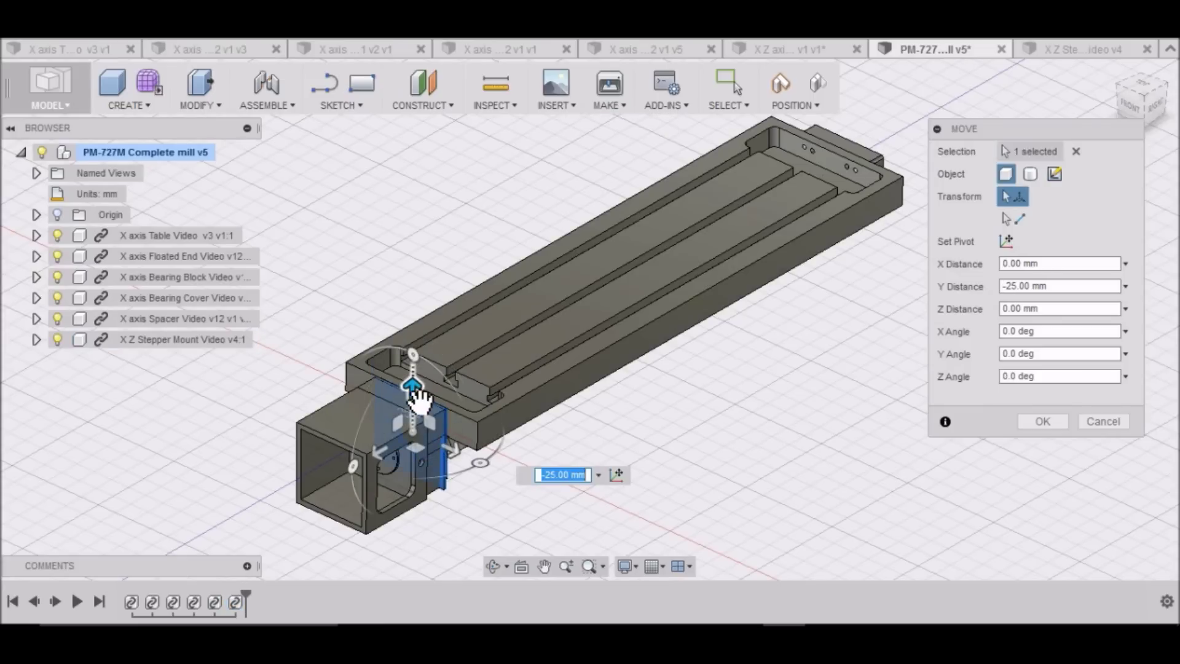
scroll(425, 431, up, 2)
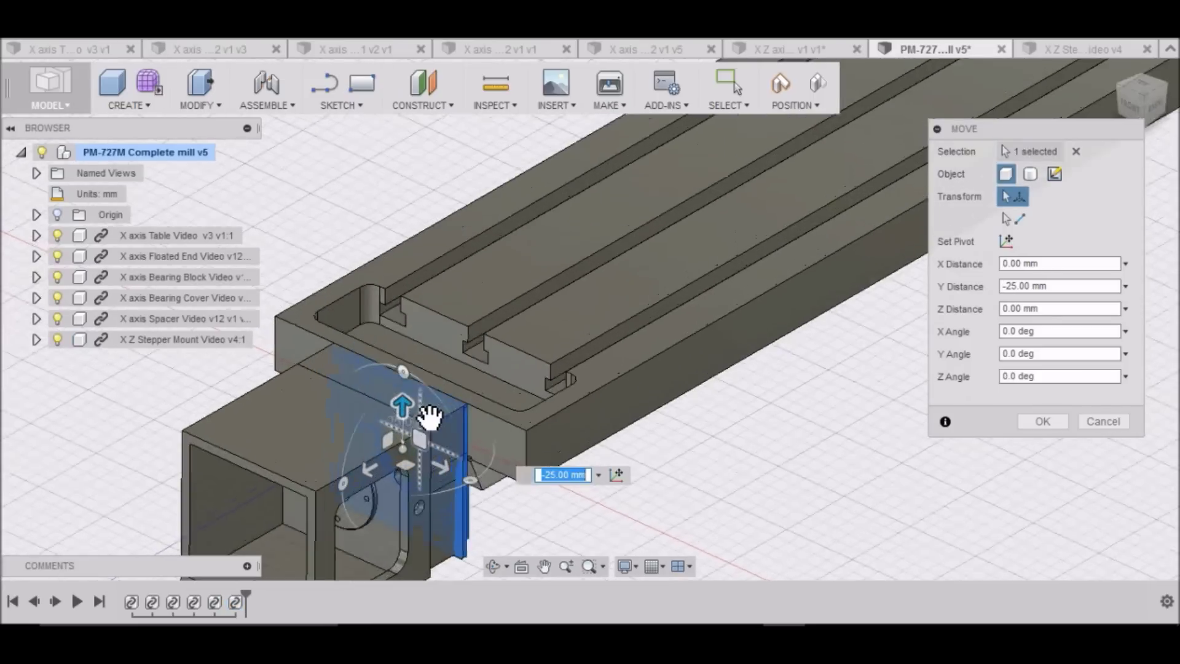
scroll(429, 416, up, 3)
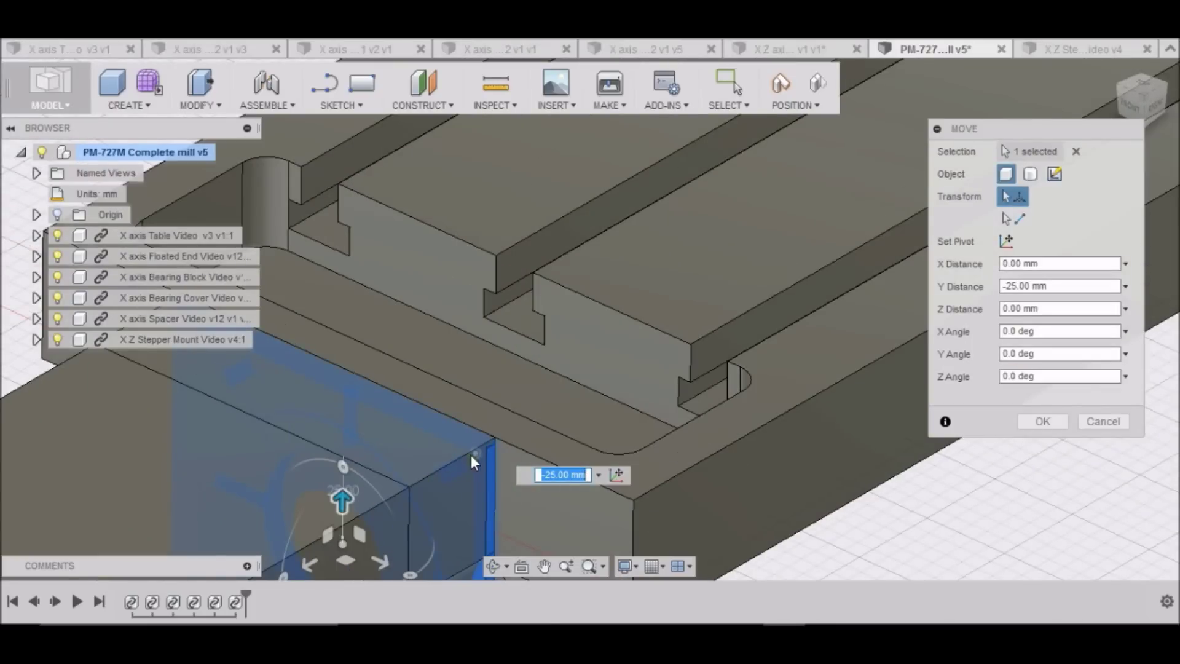
scroll(473, 453, up, 4)
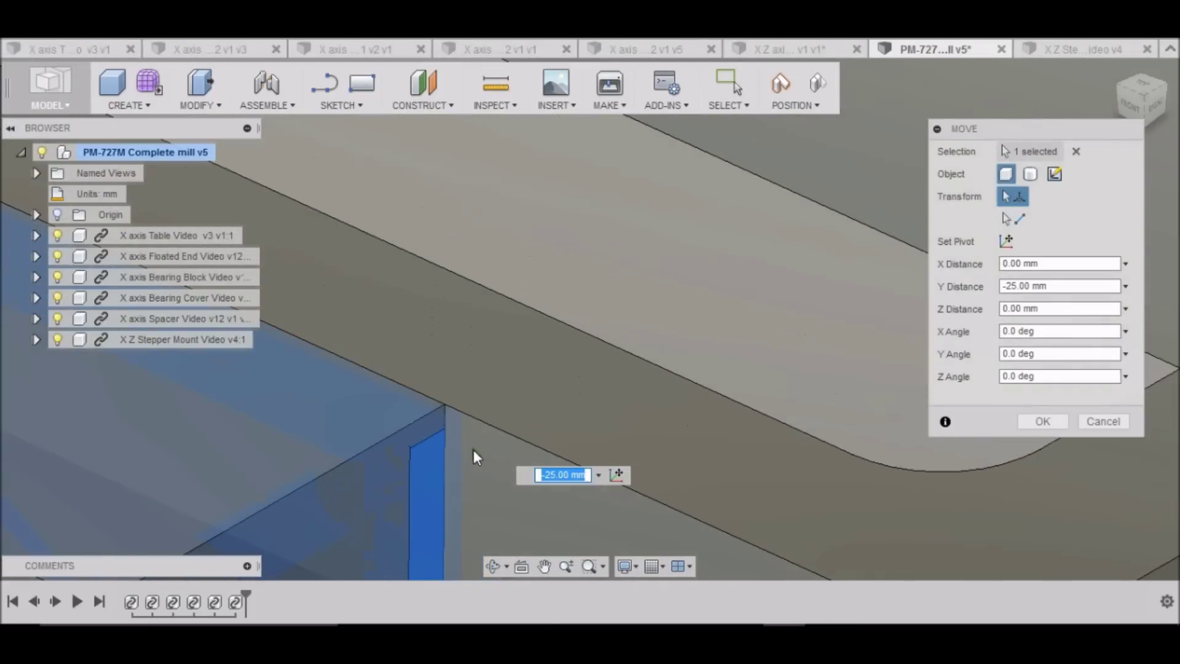
scroll(455, 449, down, 4)
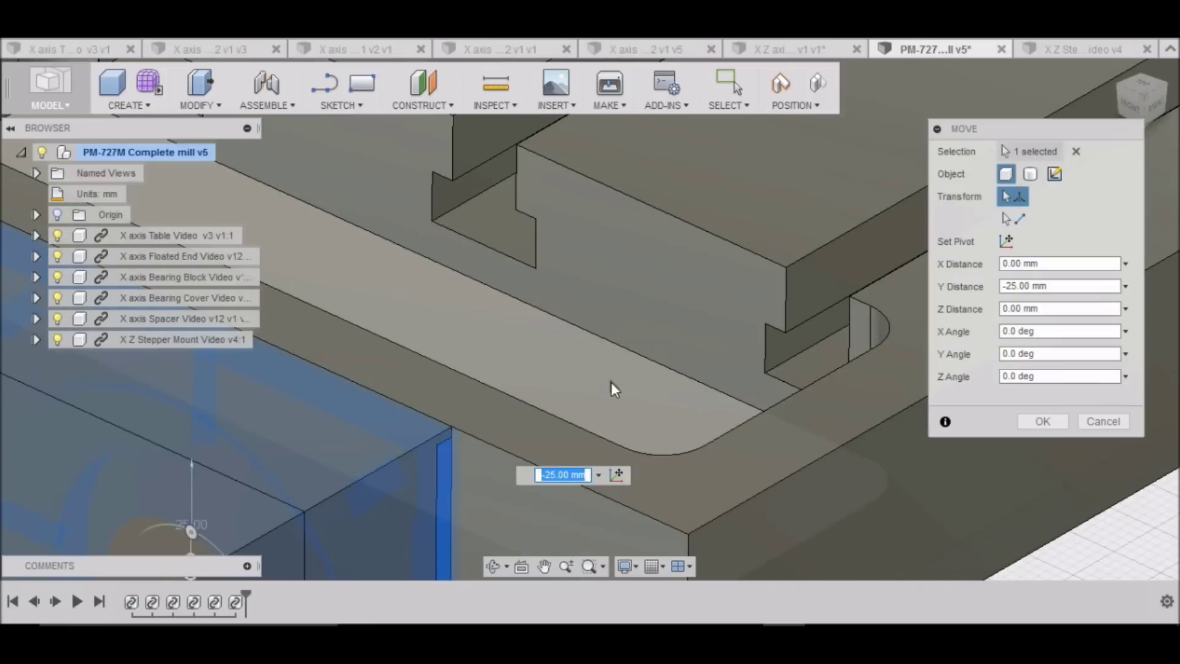
scroll(611, 381, down, 4)
scroll(676, 369, down, 3)
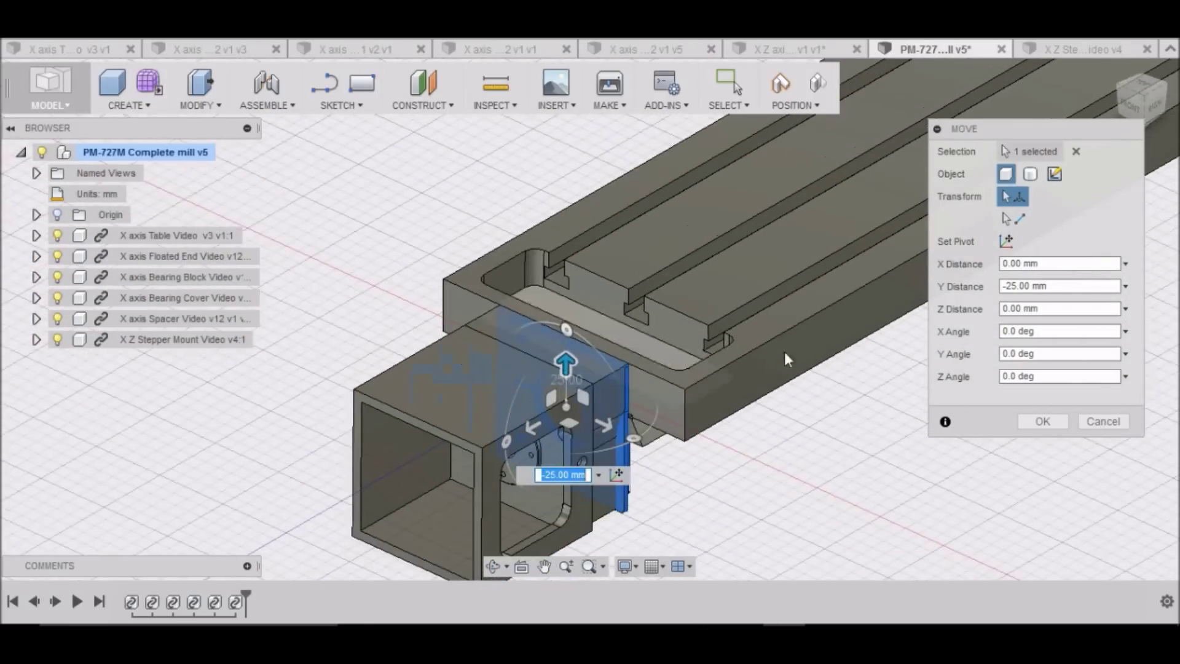
Move the stepper mount 160 mm along Z, beyond the spacer's open end, and compare their heights in the right view
drag(541, 438, 357, 528)
click(1140, 92)
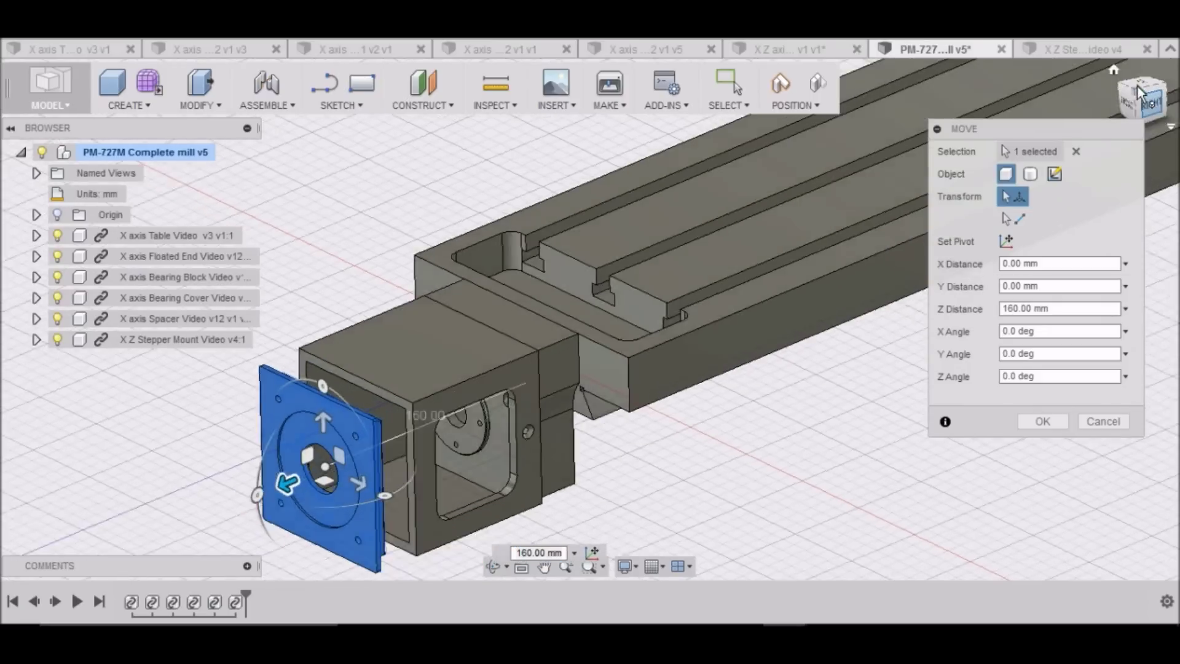
click(1139, 93)
scroll(768, 392, down, 5)
scroll(564, 268, up, 5)
scroll(371, 337, up, 5)
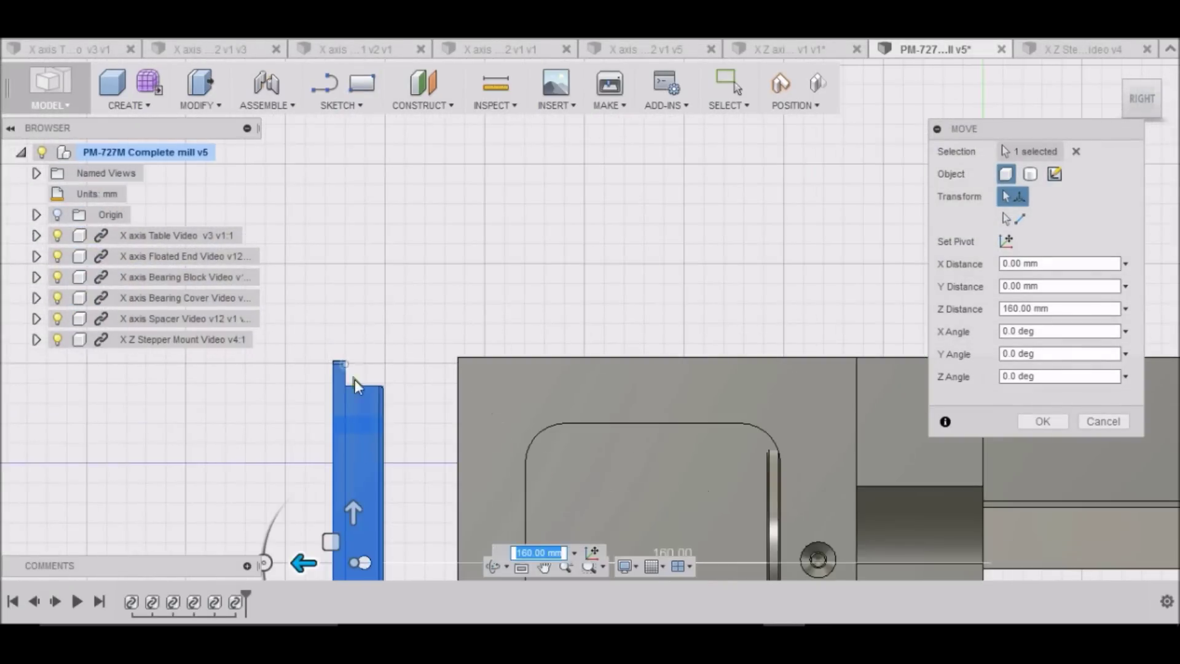
scroll(424, 280, down, 5)
scroll(403, 397, up, 3)
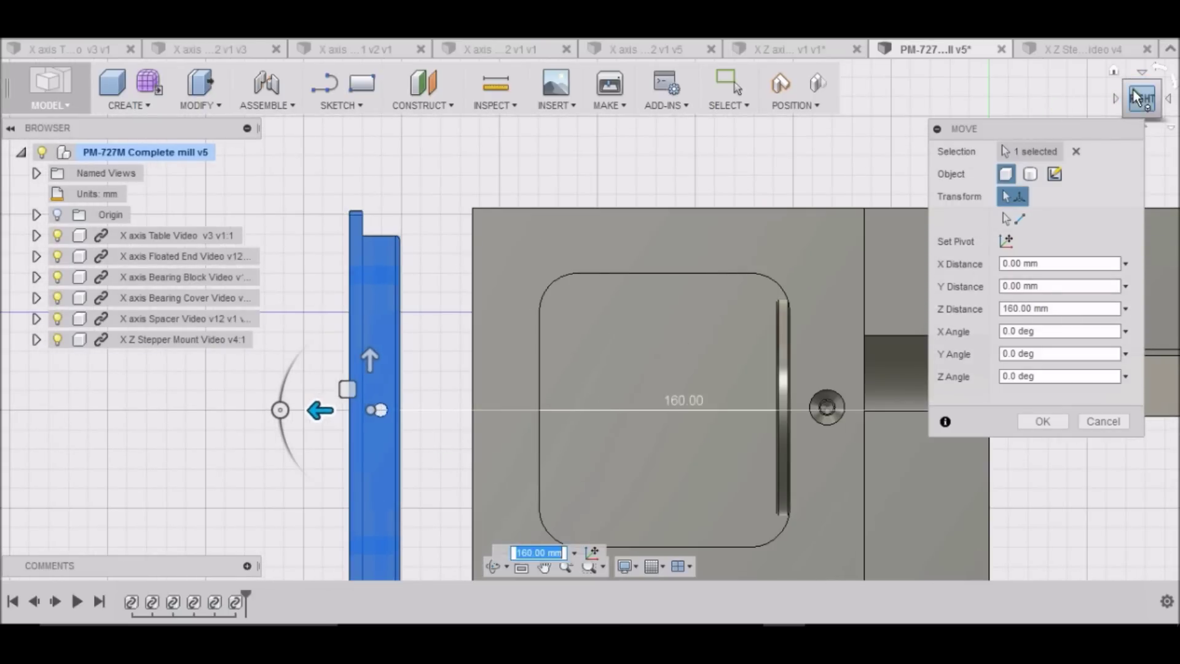
Set the stepper mount's Z distance to 132 mm to seat its plate against the spacer's open end
click(1156, 94)
mouse_move(1158, 88)
mouse_down()
mouse_move(1169, 88)
mouse_move(1155, 94)
mouse_up()
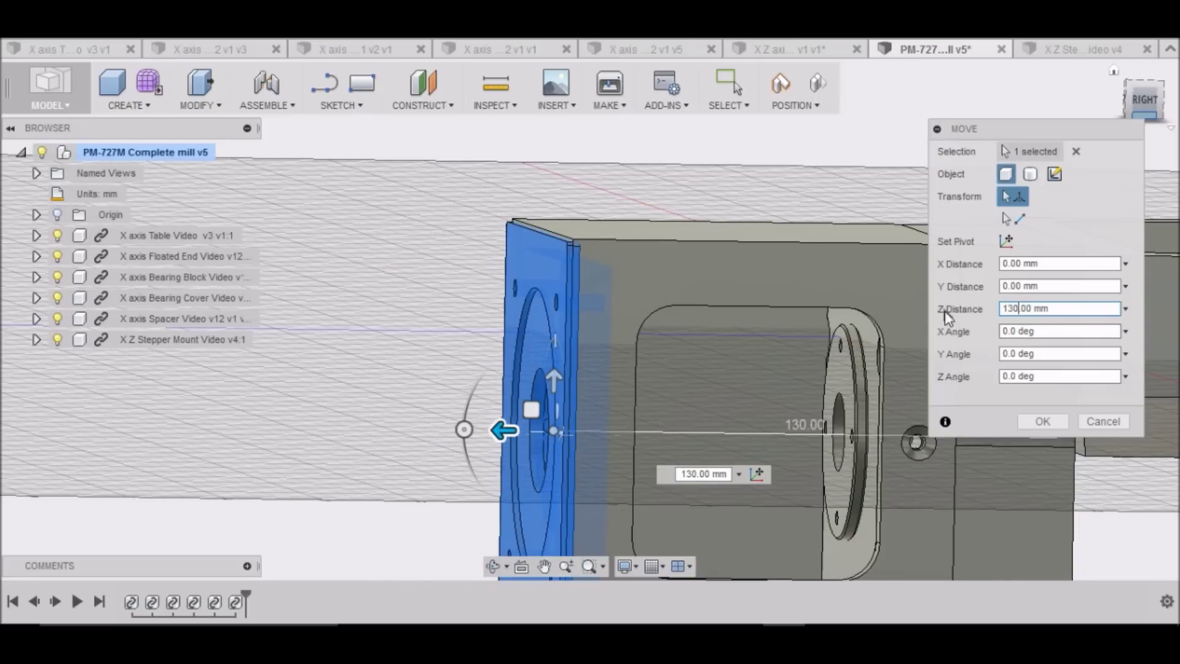
scroll(780, 323, down, 3)
scroll(691, 326, up, 4)
scroll(658, 295, up, 3)
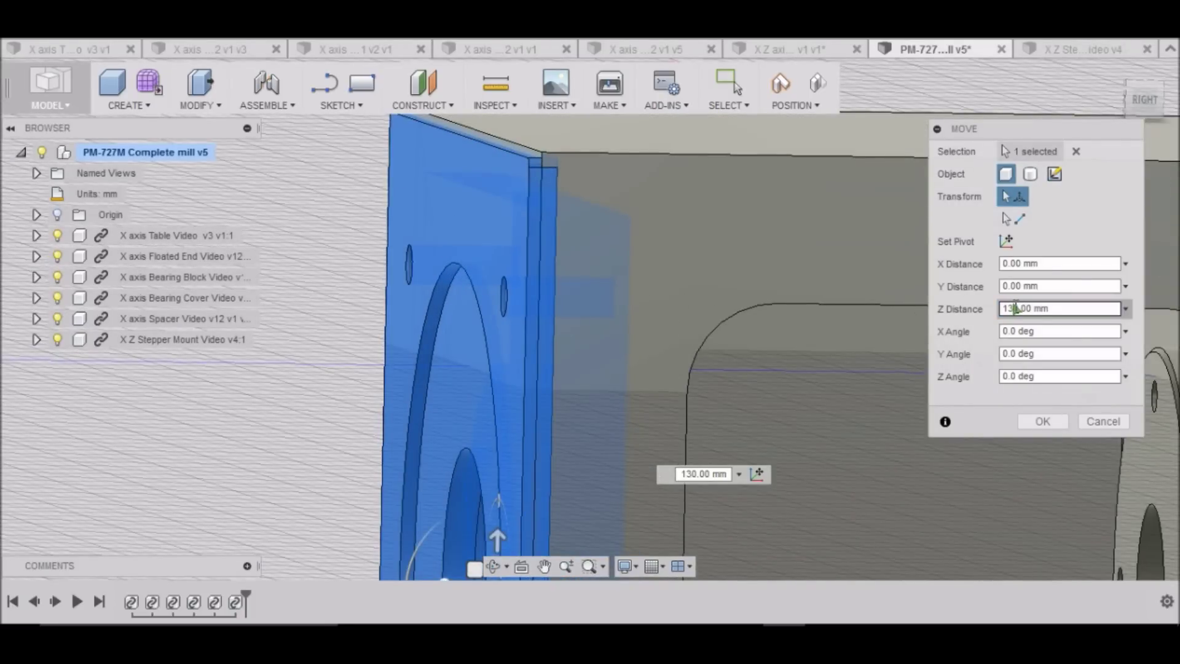
key(BackSpace)
text(5)
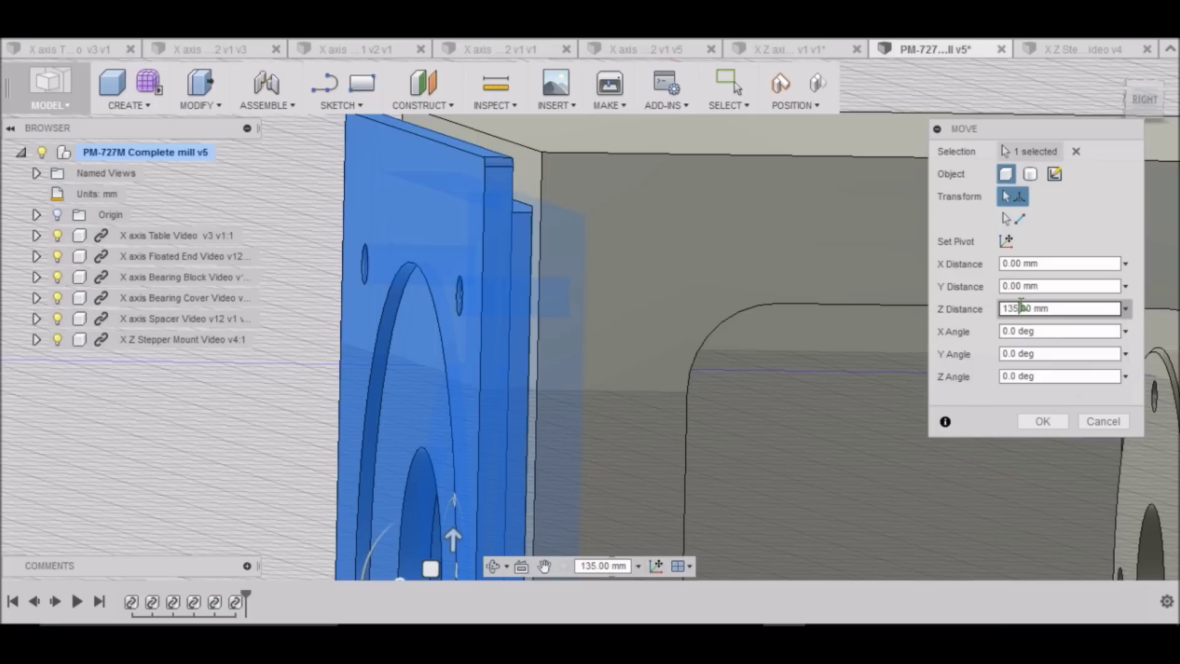
text(2)
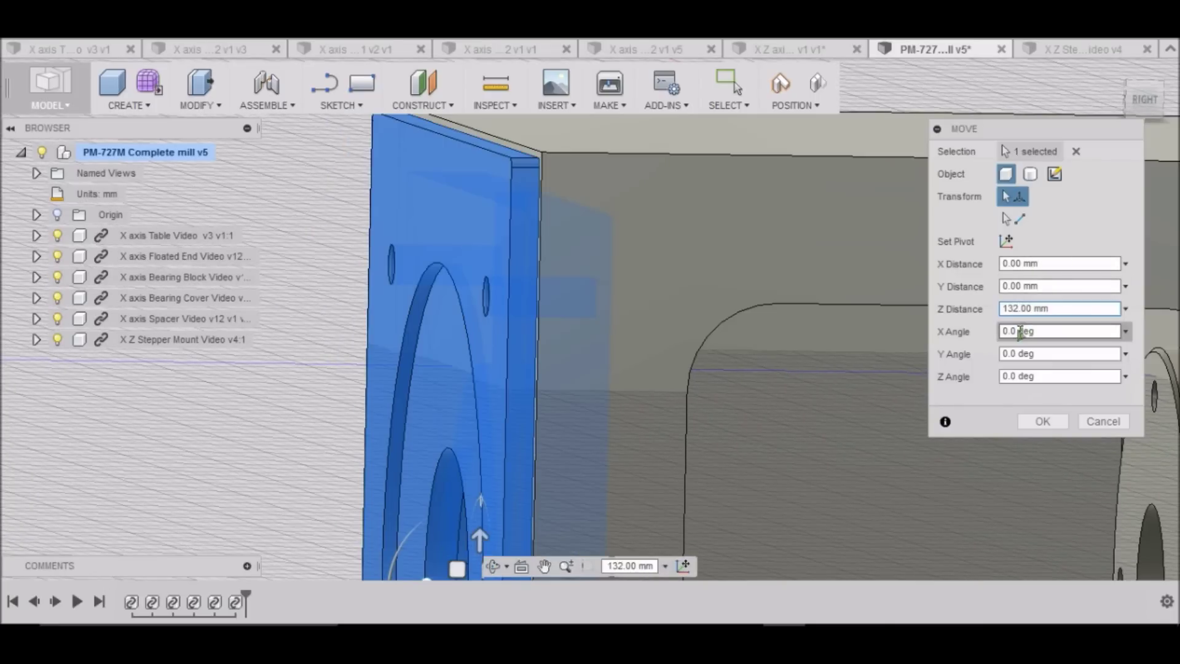
scroll(669, 328, down, 3)
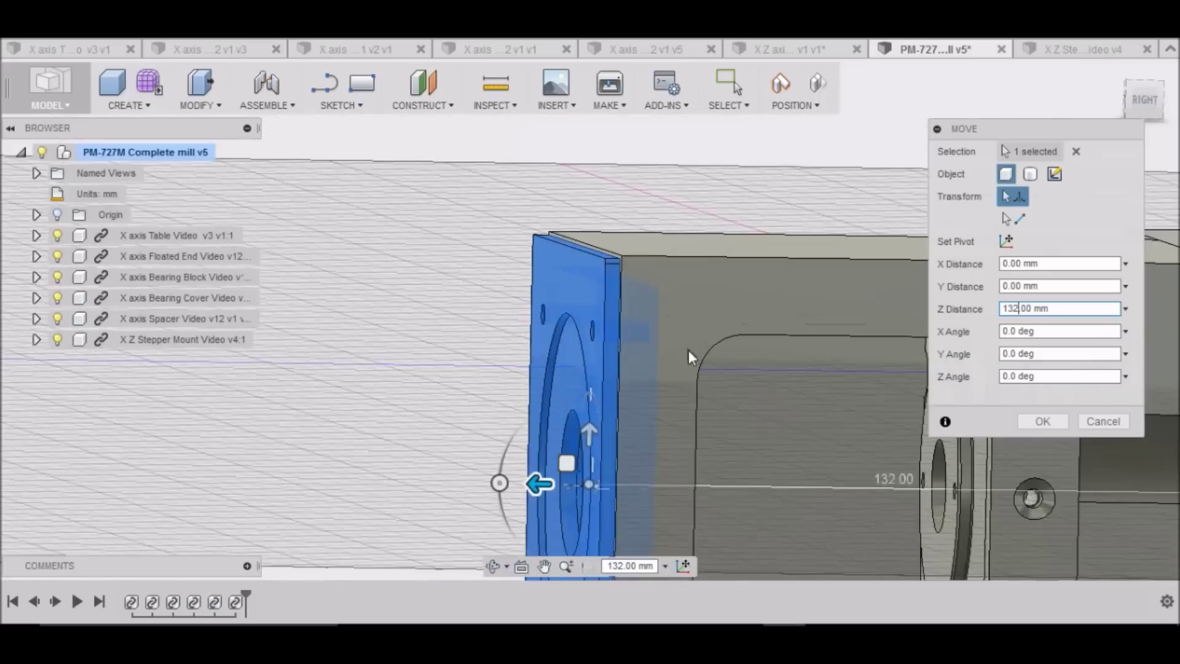
Set the stepper mount's Y distance to 1 mm and shift it -5.5 mm along X towards the spacer's edges
drag(606, 428, 607, 416)
click(1006, 287)
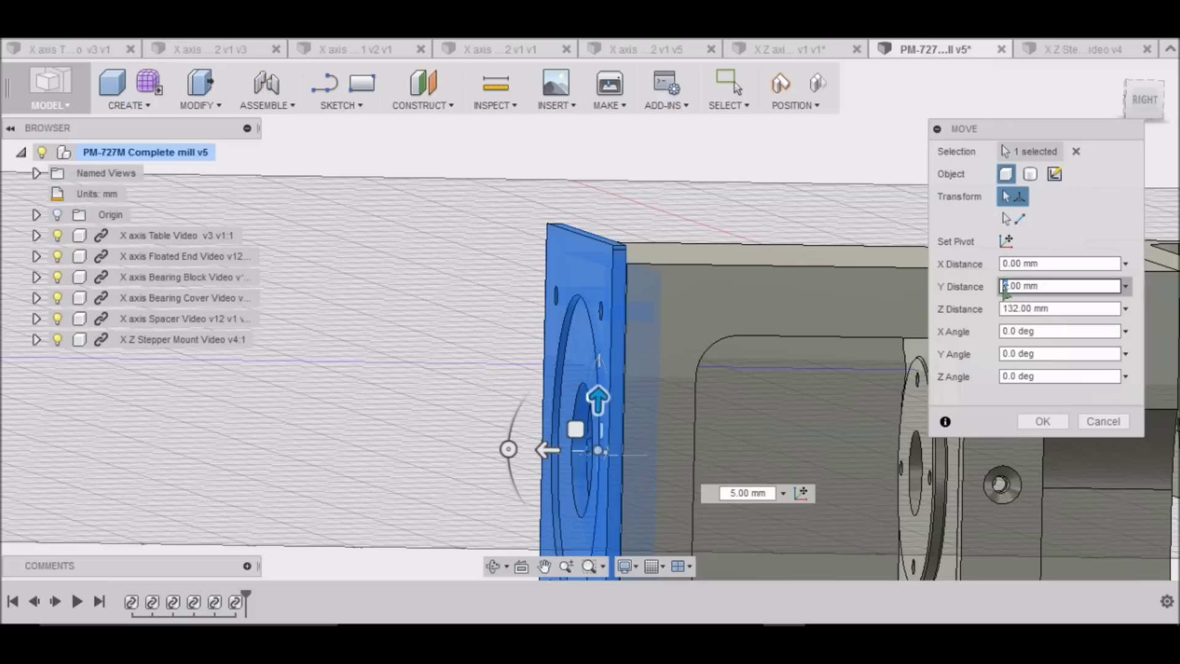
text(1)
click(1003, 308)
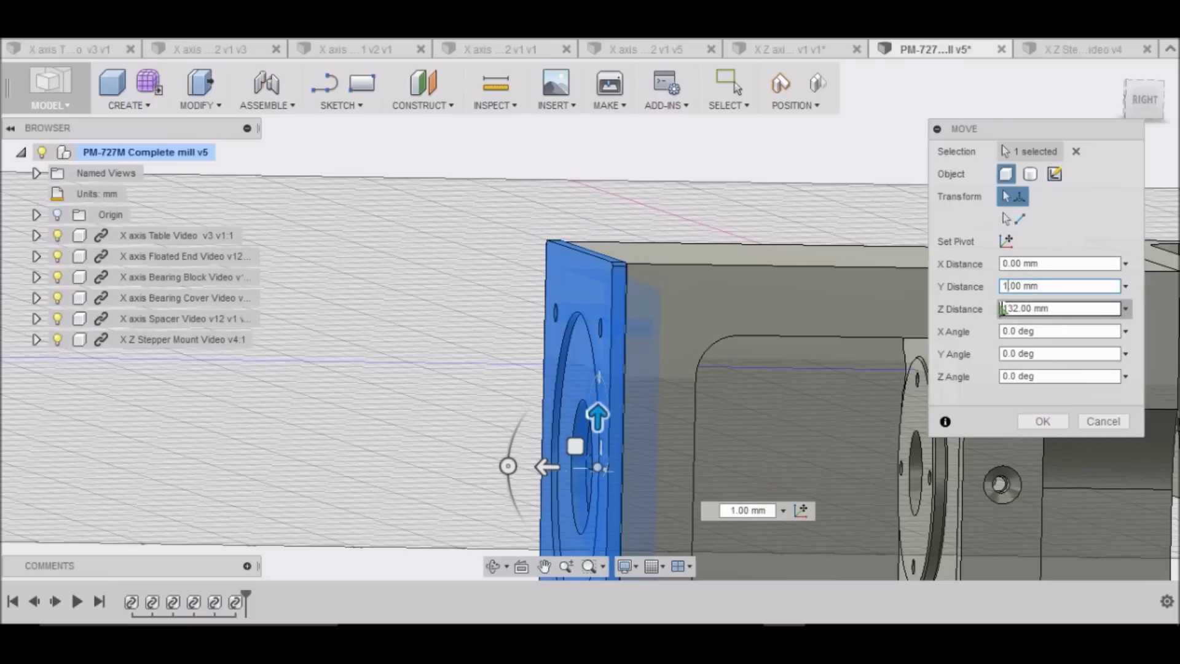
scroll(624, 259, down, 3)
scroll(669, 247, up, 3)
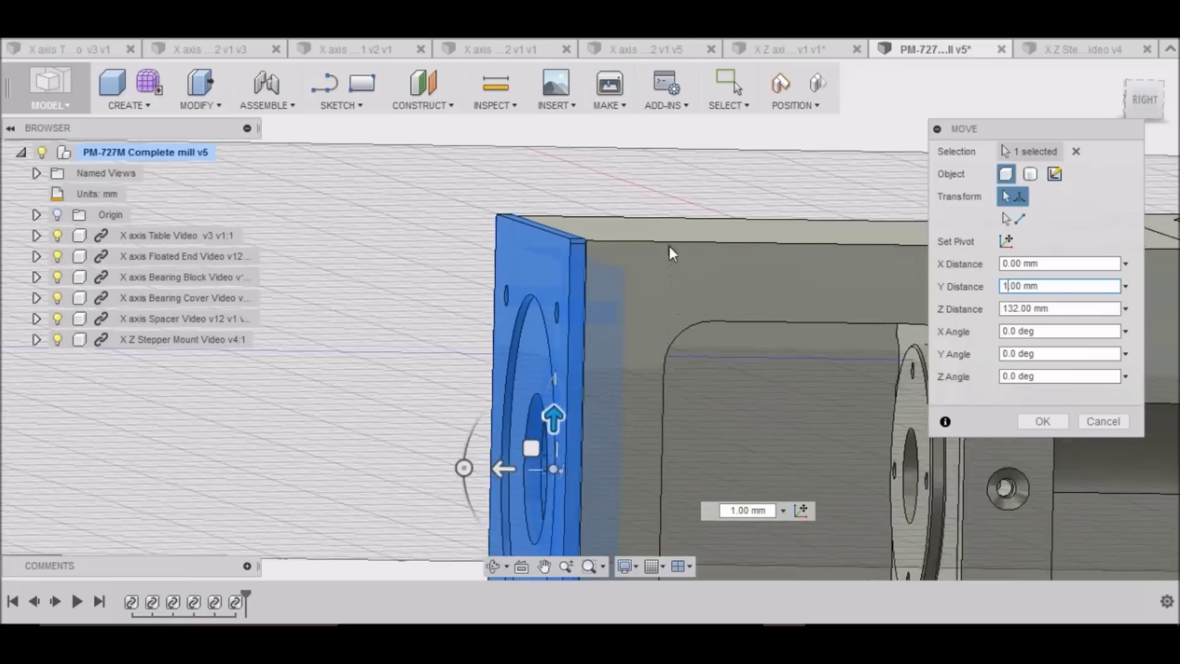
scroll(579, 237, up, 2)
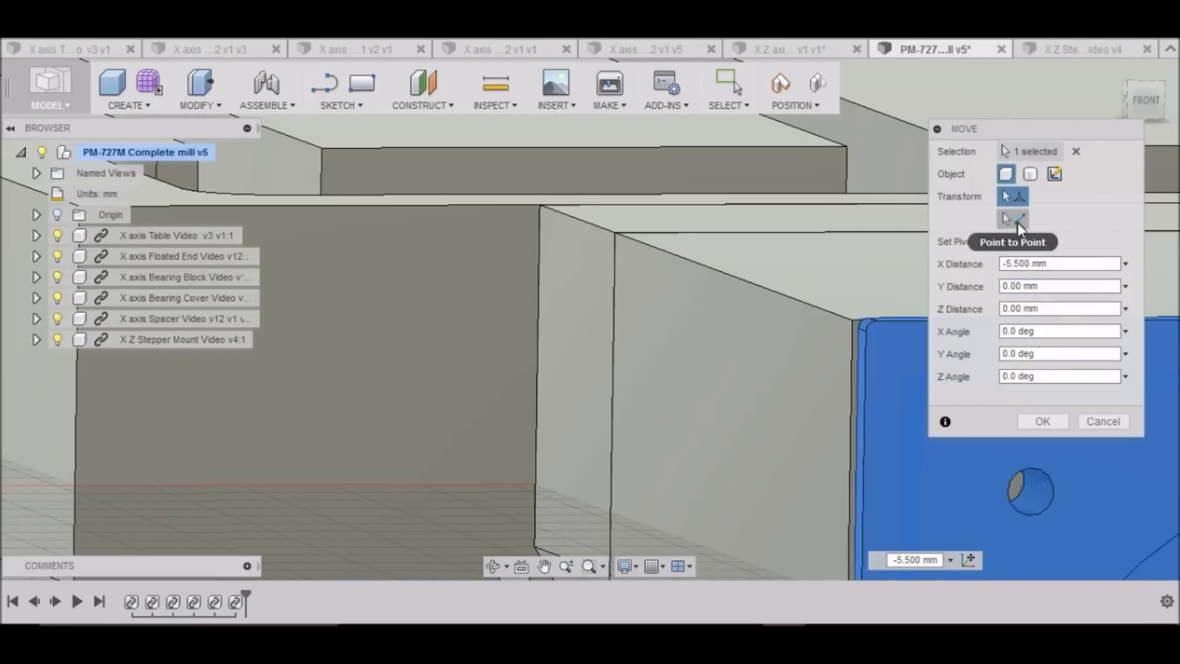
Try a Point to Point move from the midpoint of the spacer's vertical side edge to the mount's adjacent edge
click(1019, 219)
scroll(861, 258, down, 3)
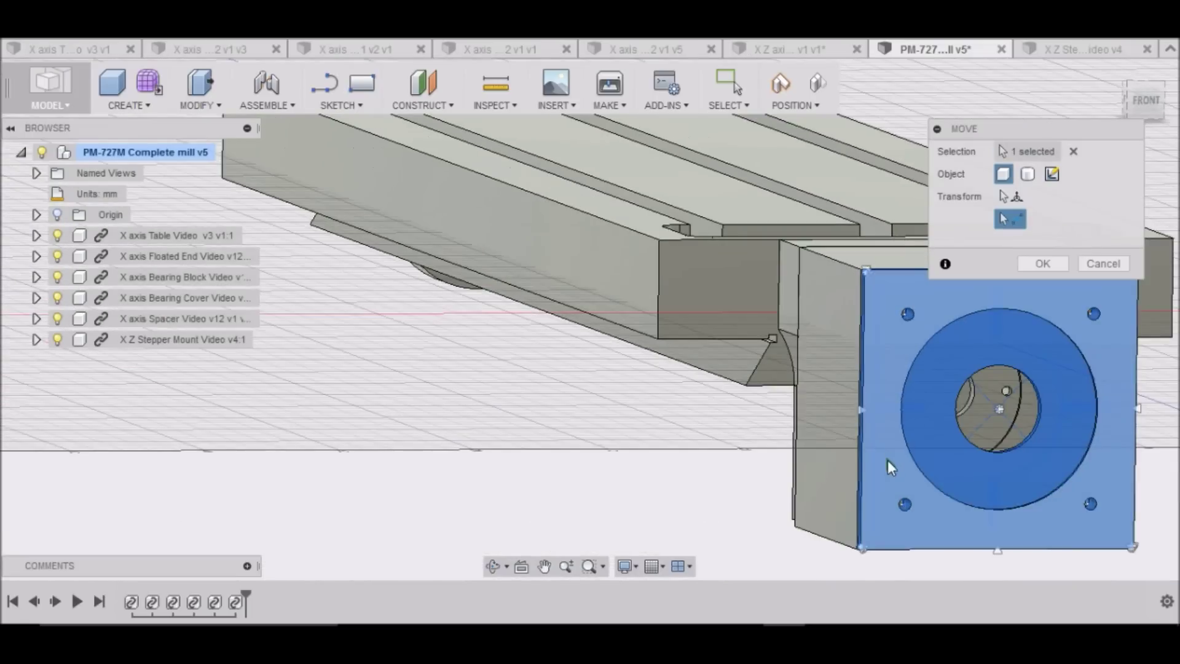
scroll(887, 459, up, 5)
scroll(849, 414, up, 3)
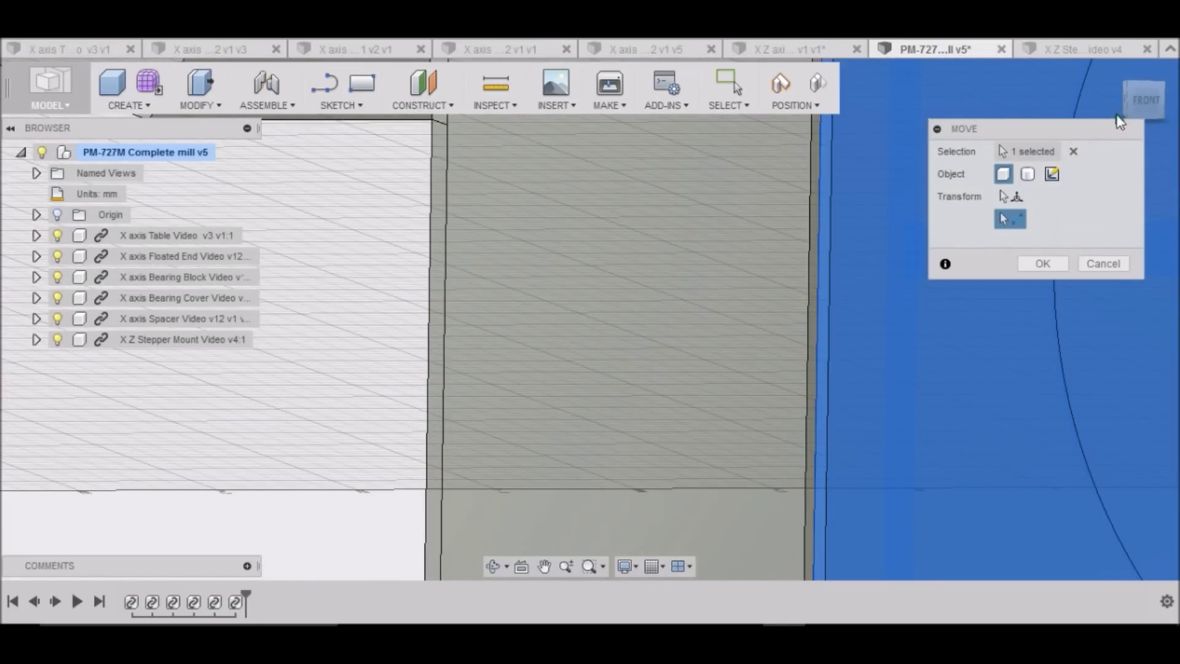
click(1138, 97)
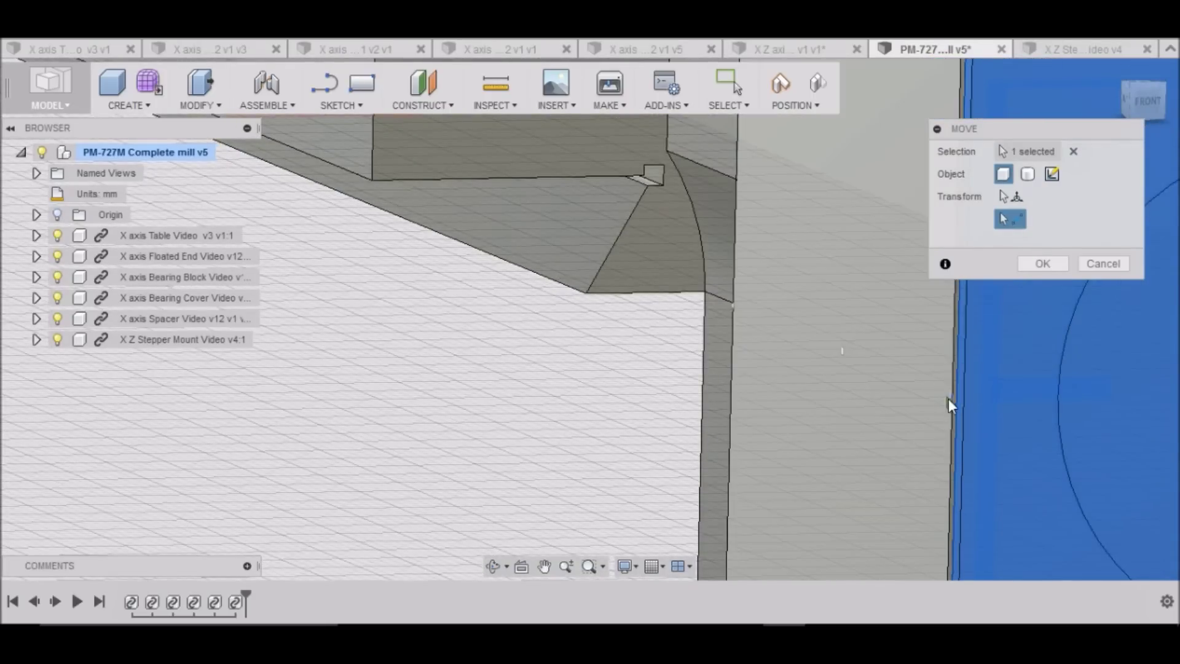
click(952, 396)
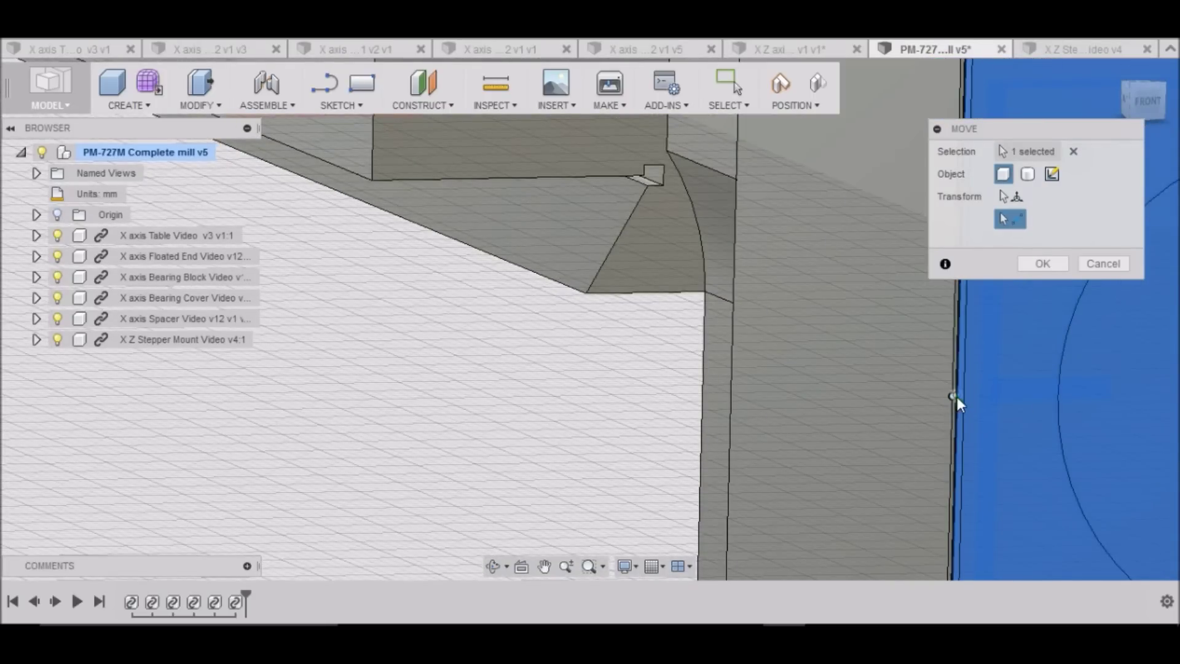
click(956, 396)
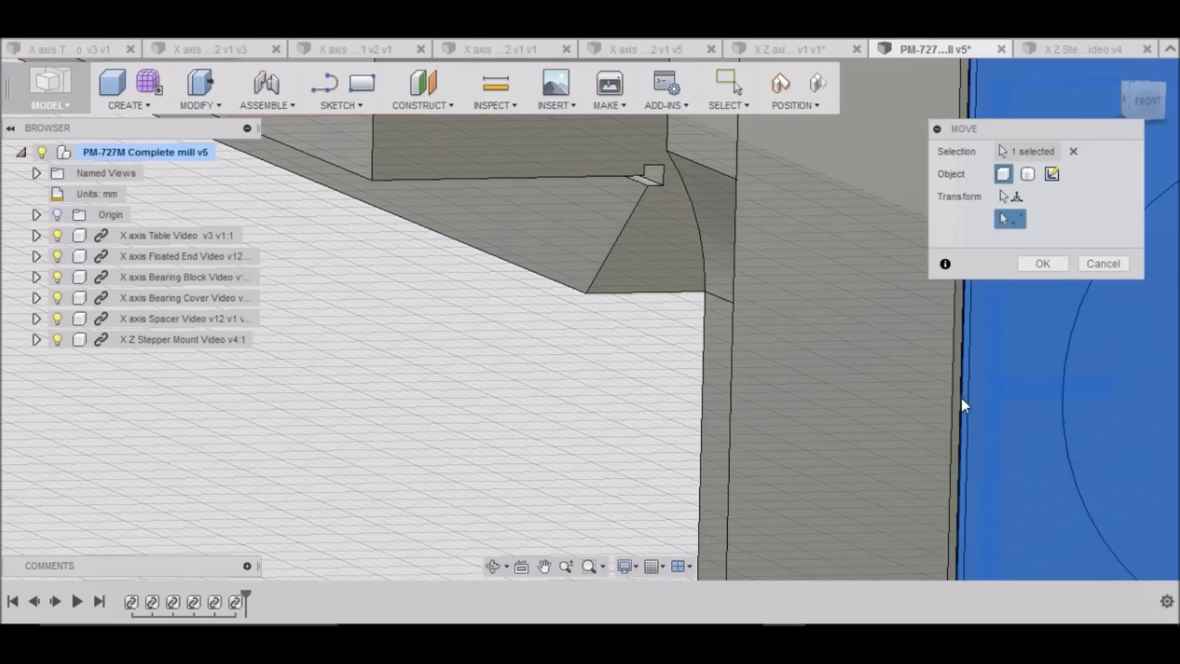
Snap the mount's vertical side edge to the spacer's matching edge point to point, check the corner, and accept the move
click(959, 395)
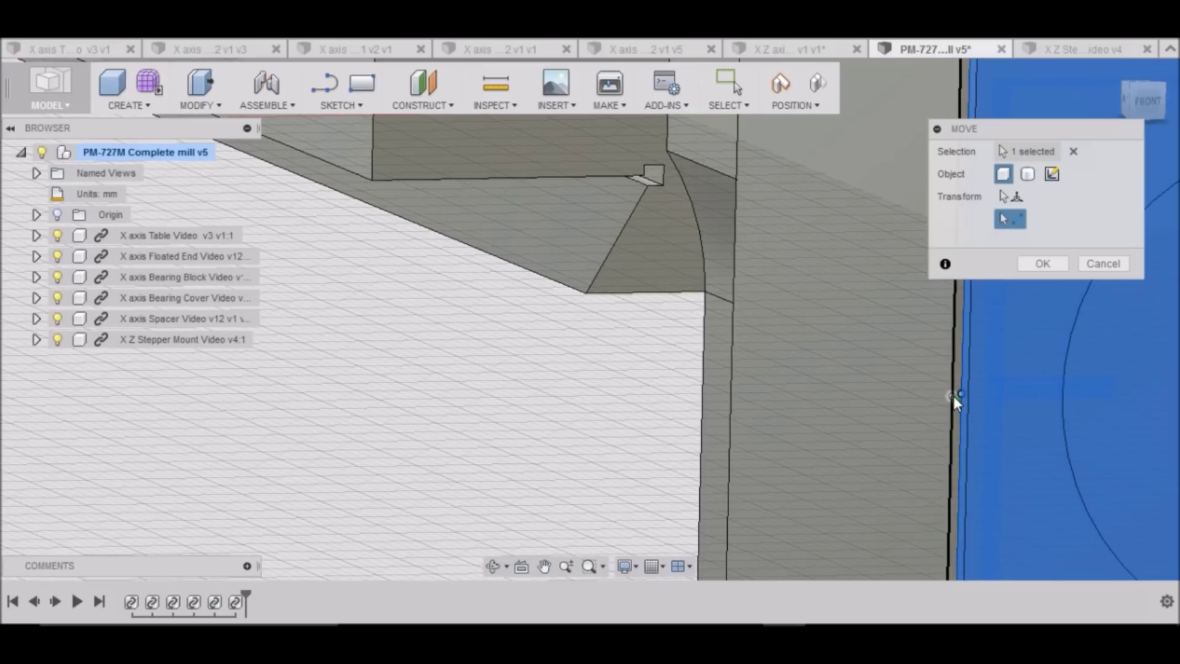
click(953, 395)
scroll(878, 446, down, 3)
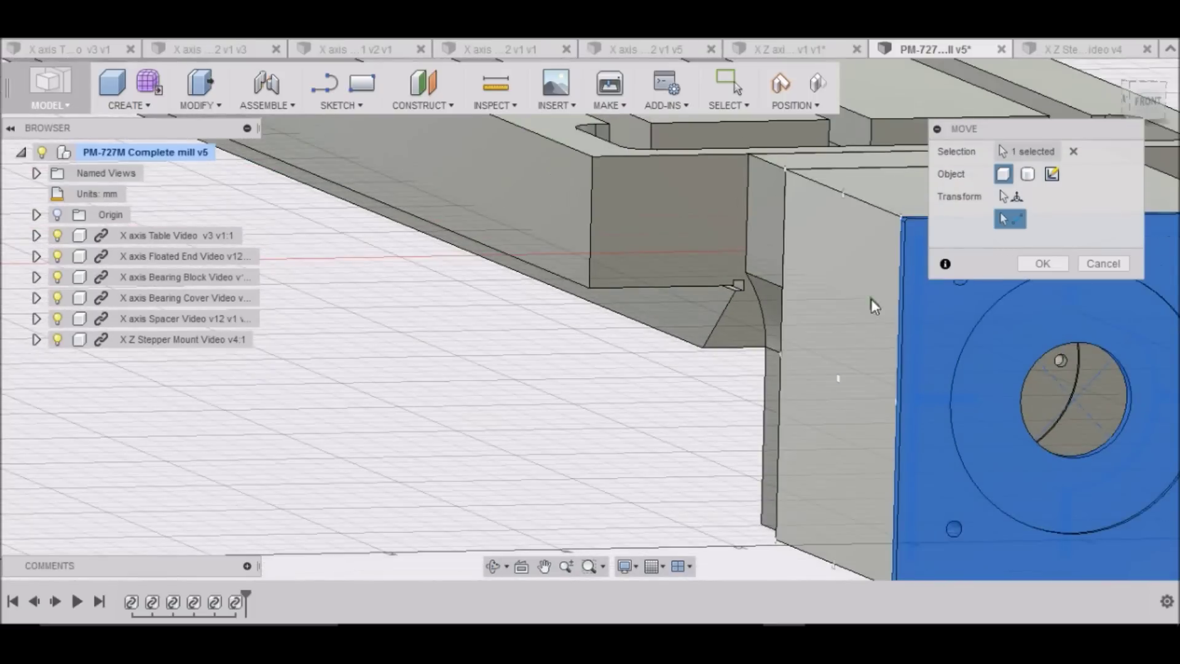
scroll(858, 279, up, 3)
scroll(578, 370, down, 4)
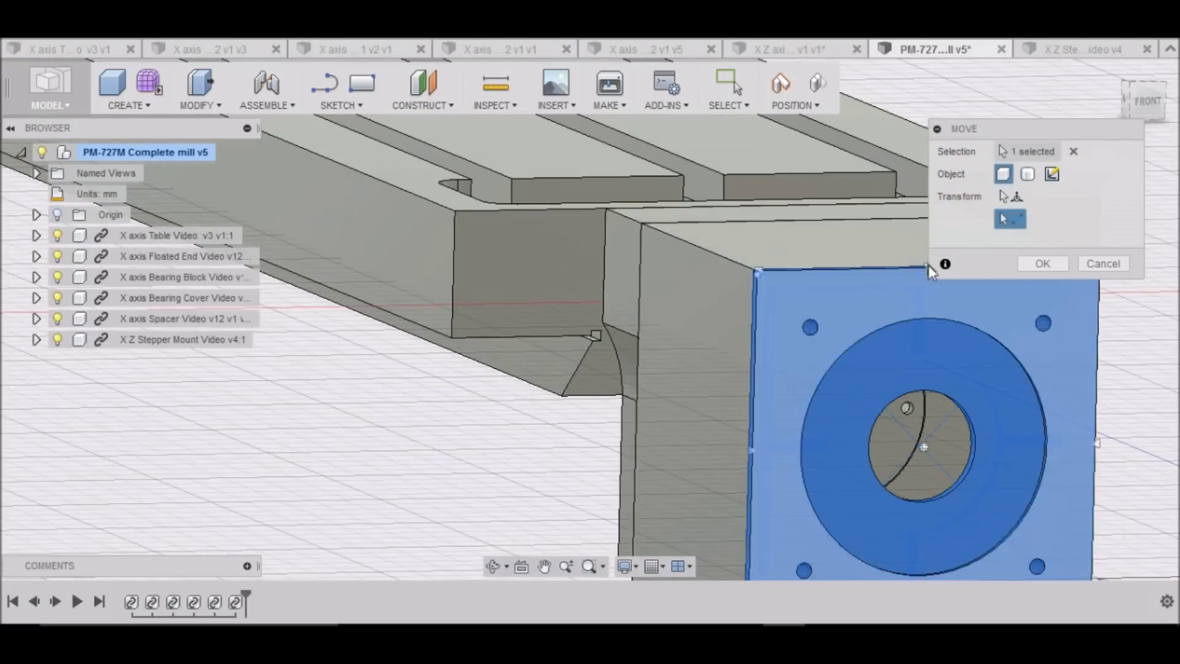
scroll(747, 284, up, 3)
scroll(745, 281, up, 5)
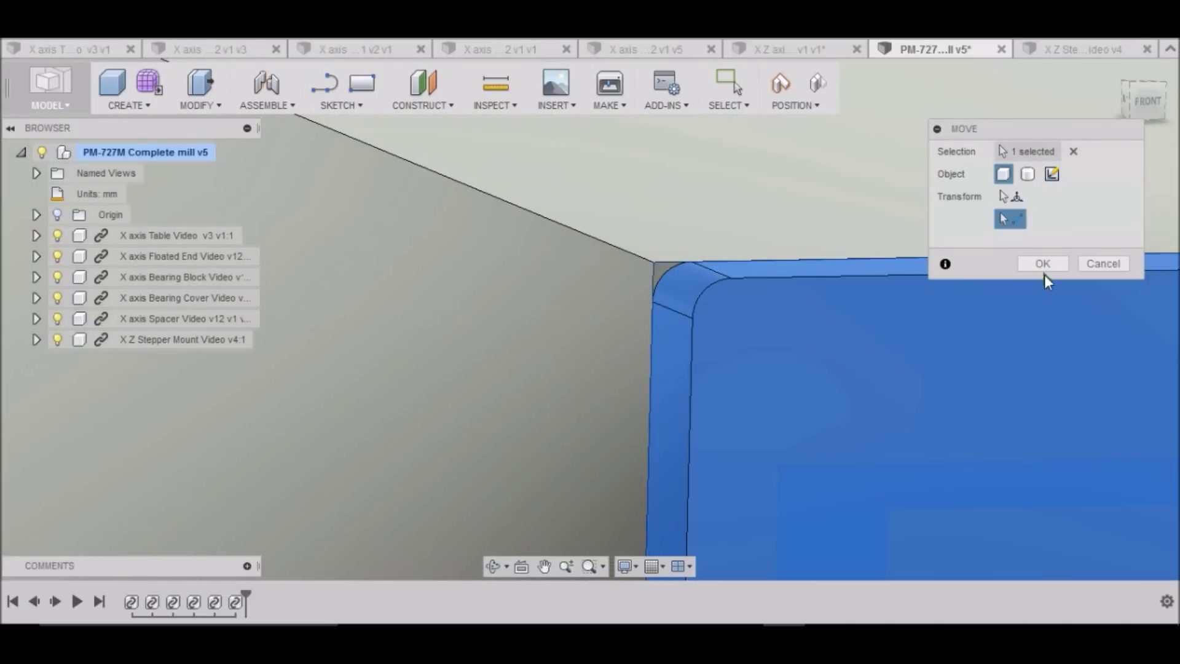
click(1043, 262)
Hide the X axis Spacer component and show the stepper mount and bearing block in the right side view
scroll(599, 304, down, 5)
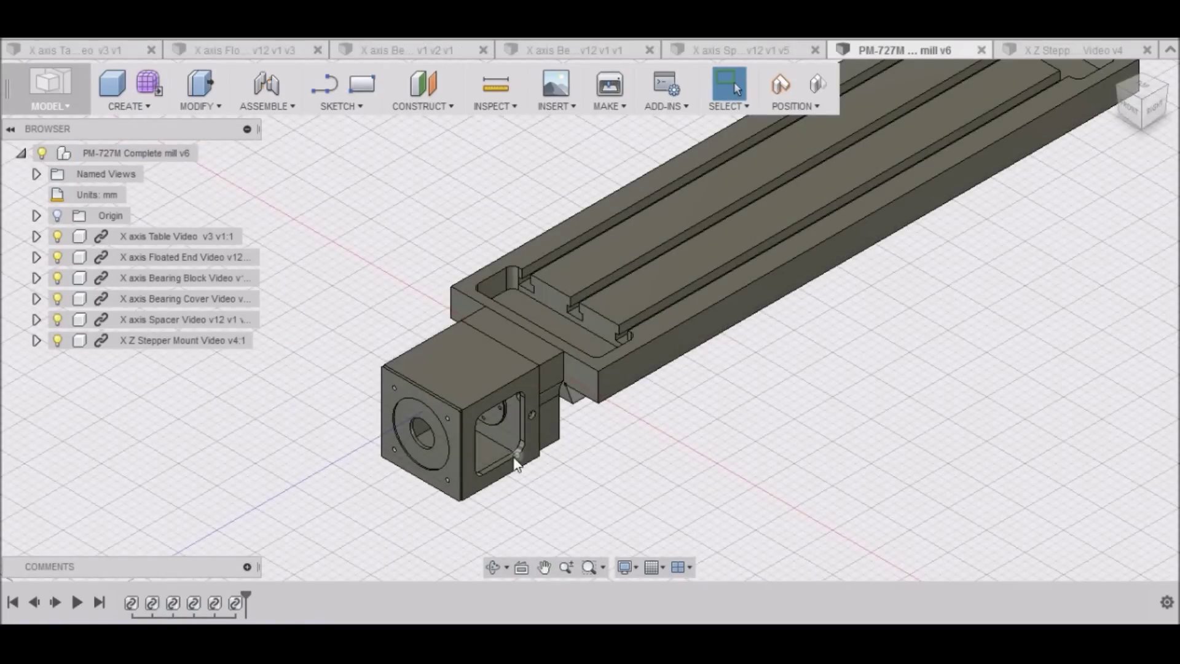
scroll(516, 453, up, 3)
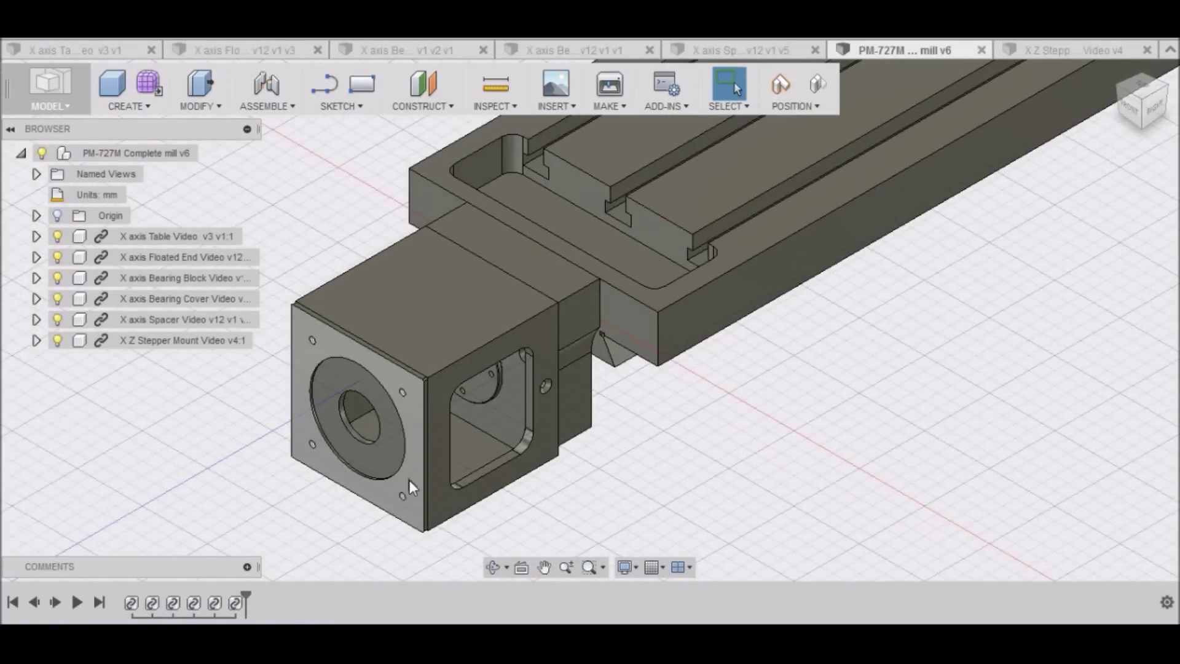
click(61, 320)
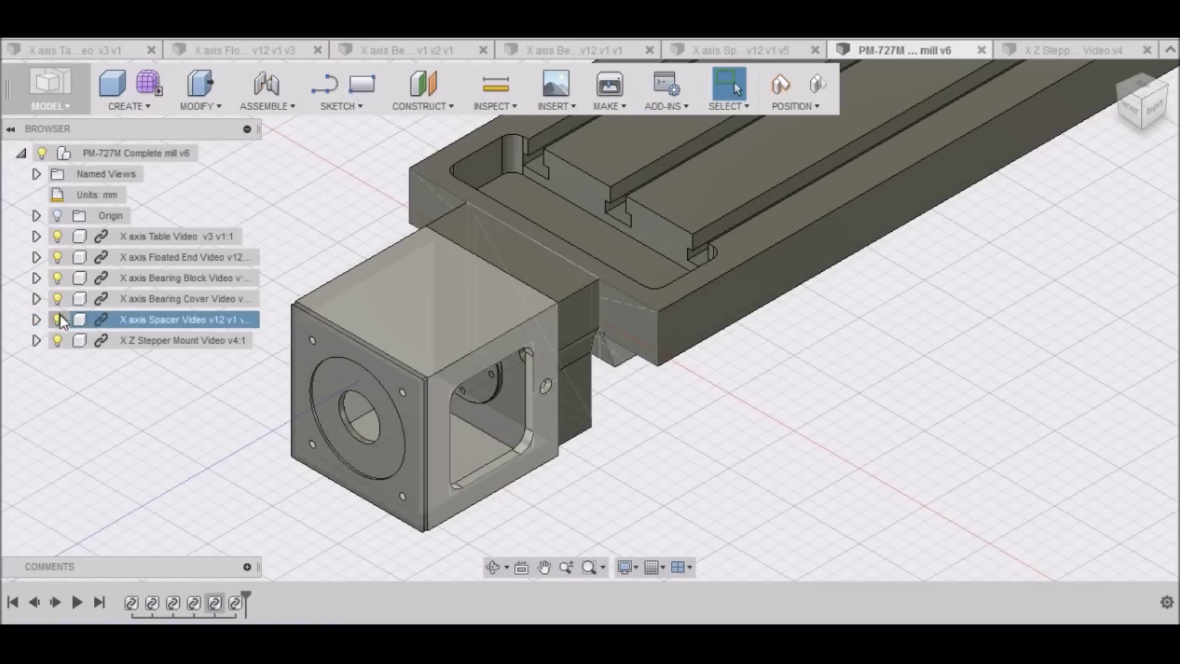
click(58, 319)
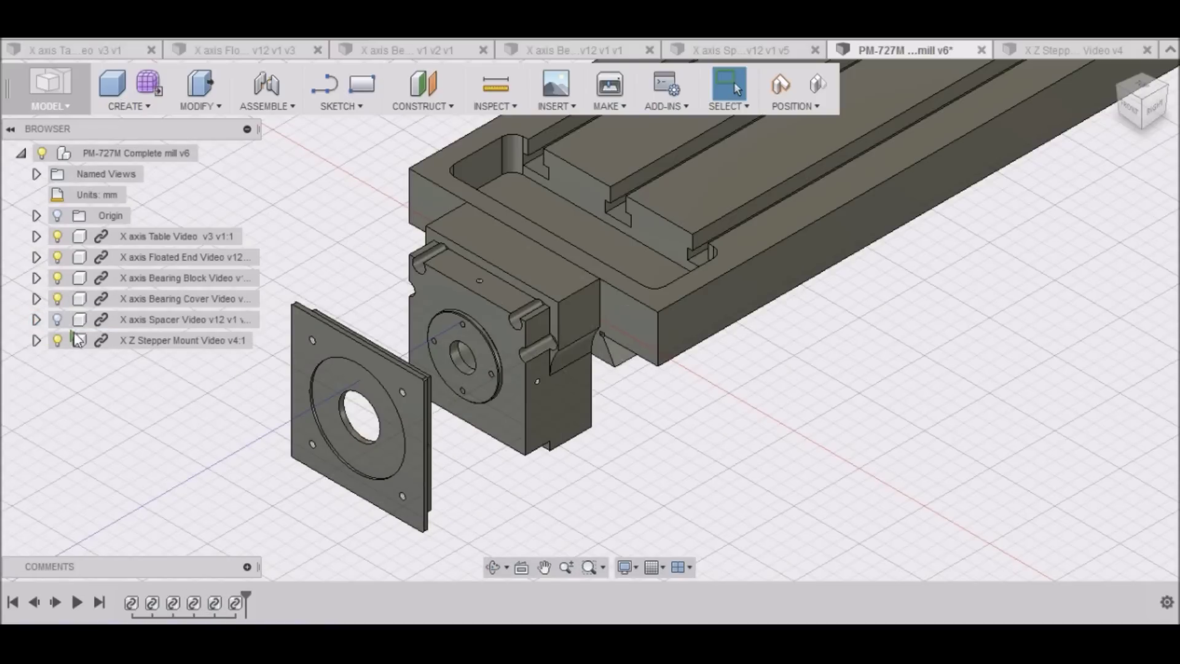
drag(1140, 99, 1109, 104)
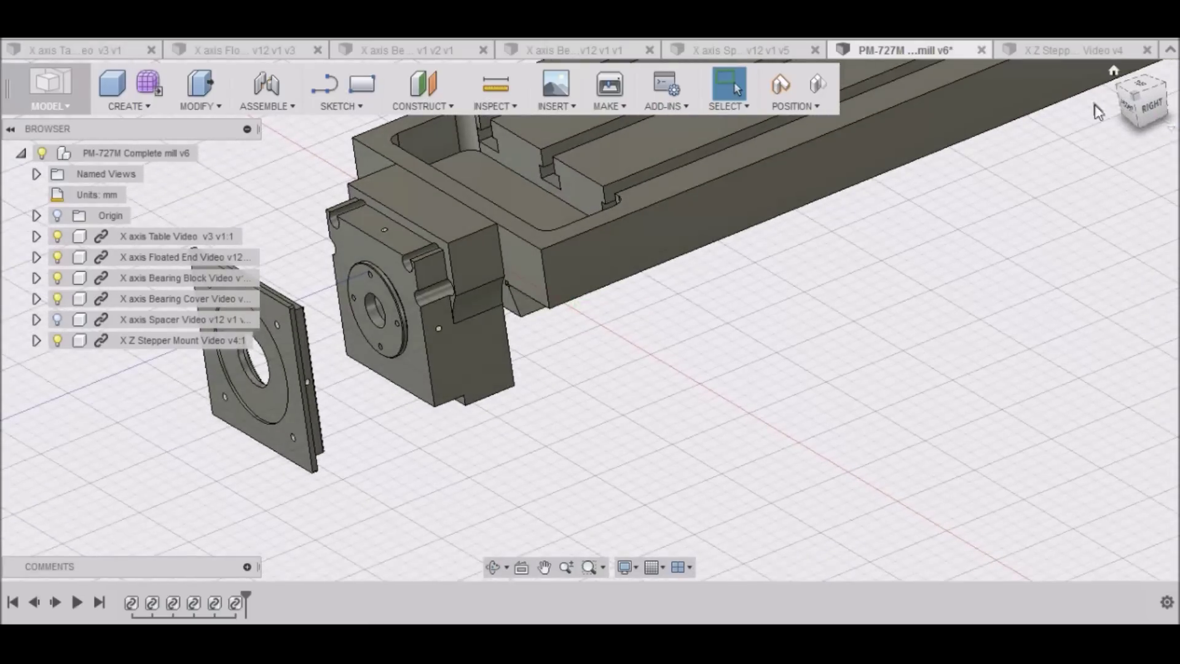
click(1149, 109)
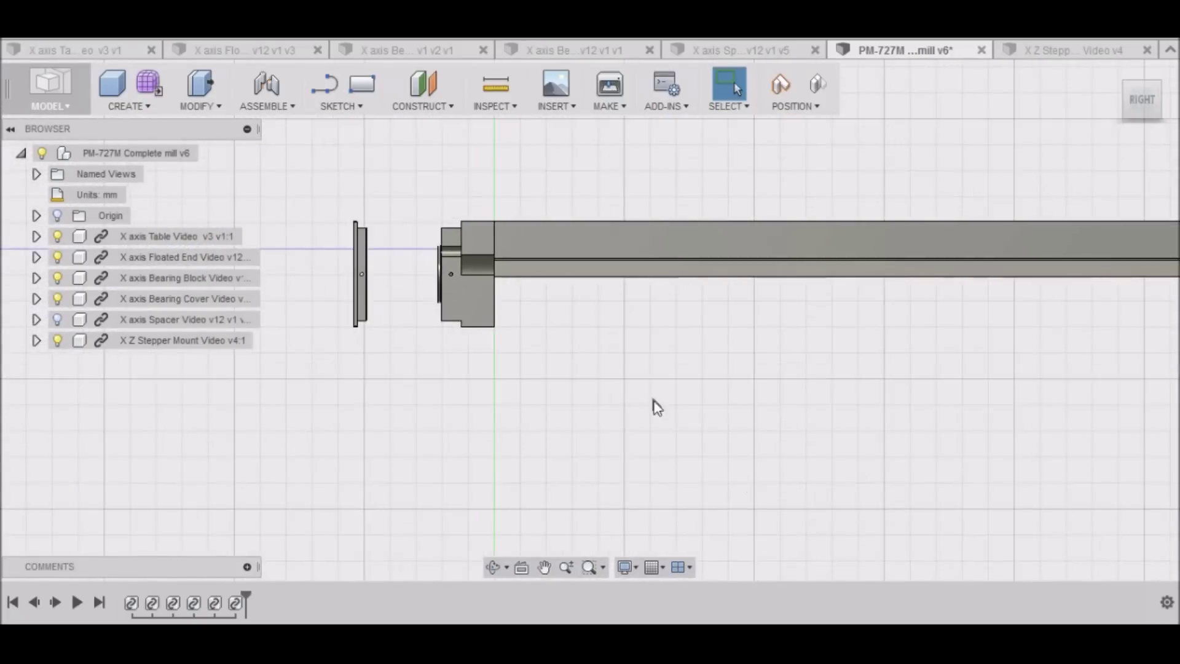
scroll(392, 258, up, 3)
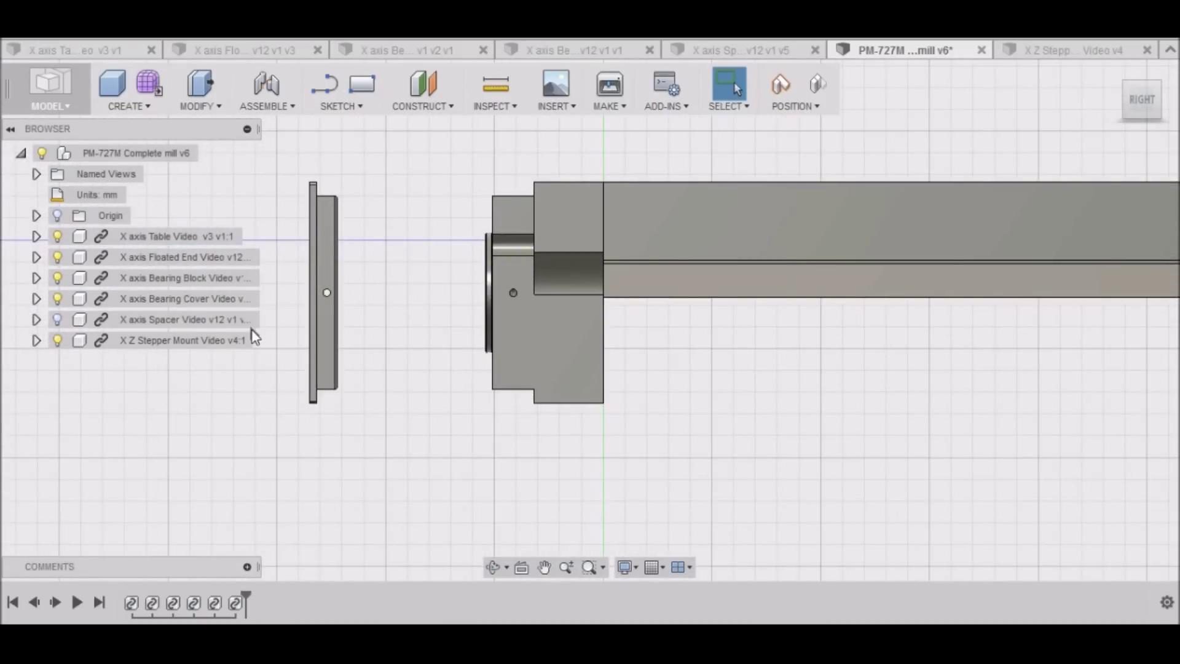
Show the X axis Spacer component again in the assembly and switch to the separate X axis Spacer design
click(57, 319)
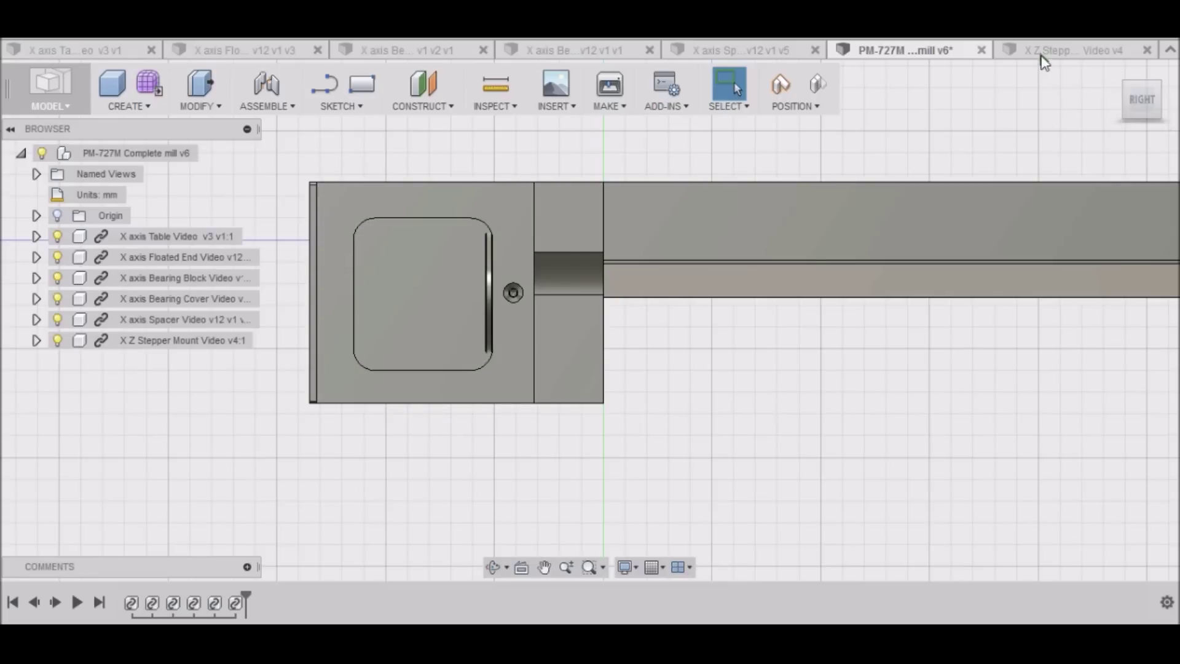
click(698, 54)
scroll(599, 393, down, 3)
scroll(670, 427, up, 4)
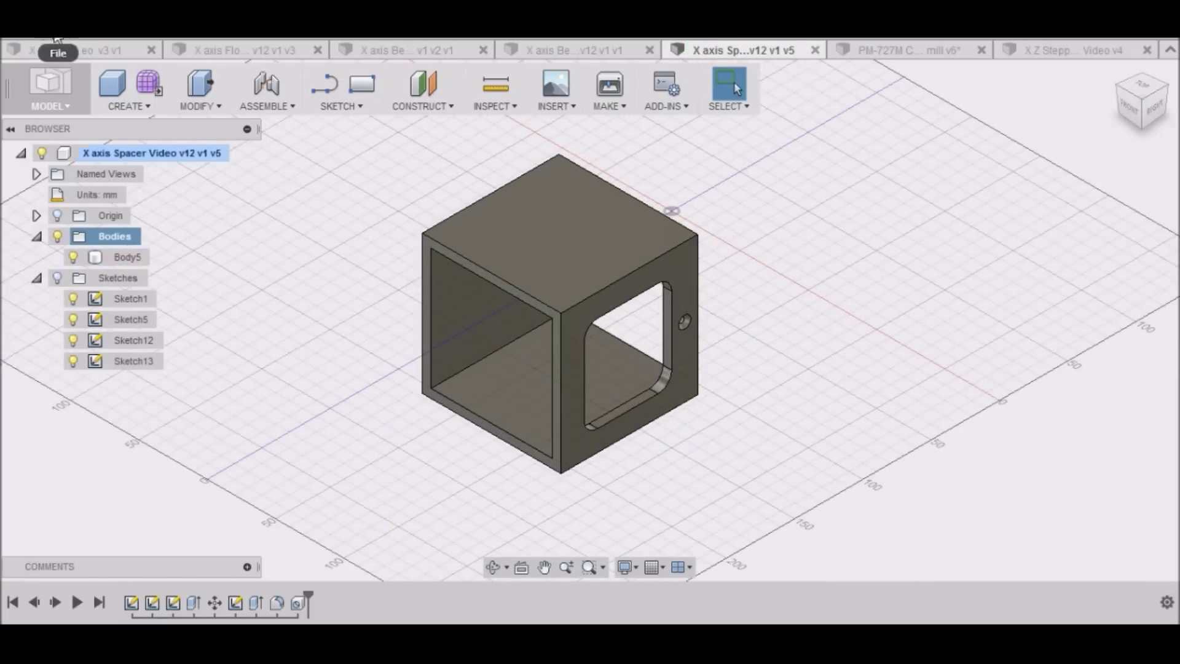
Insert the X Z Stepper Mount from the project data into the X axis Spacer design
click(27, 34)
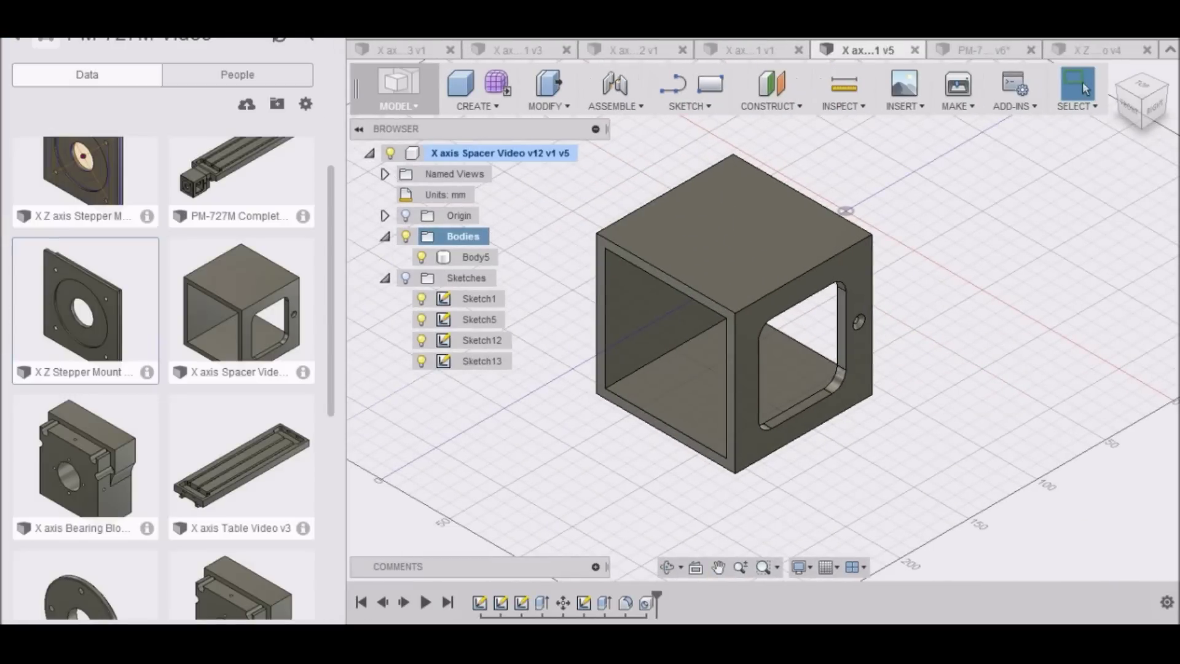
right_click(91, 324)
click(115, 345)
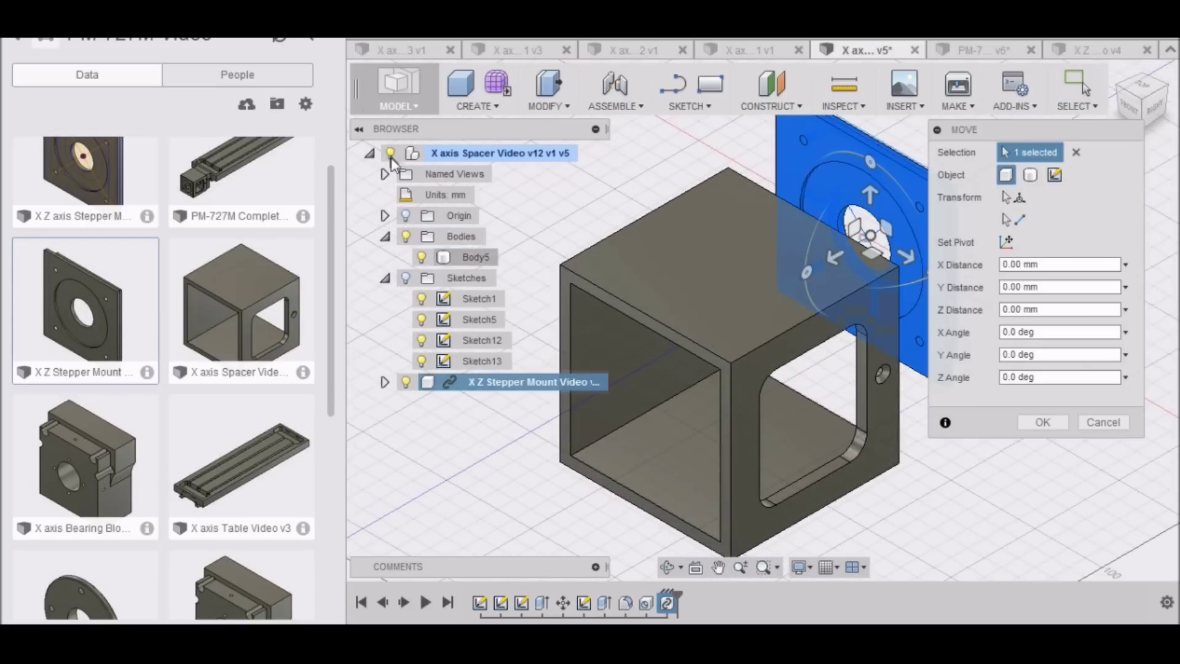
click(333, 35)
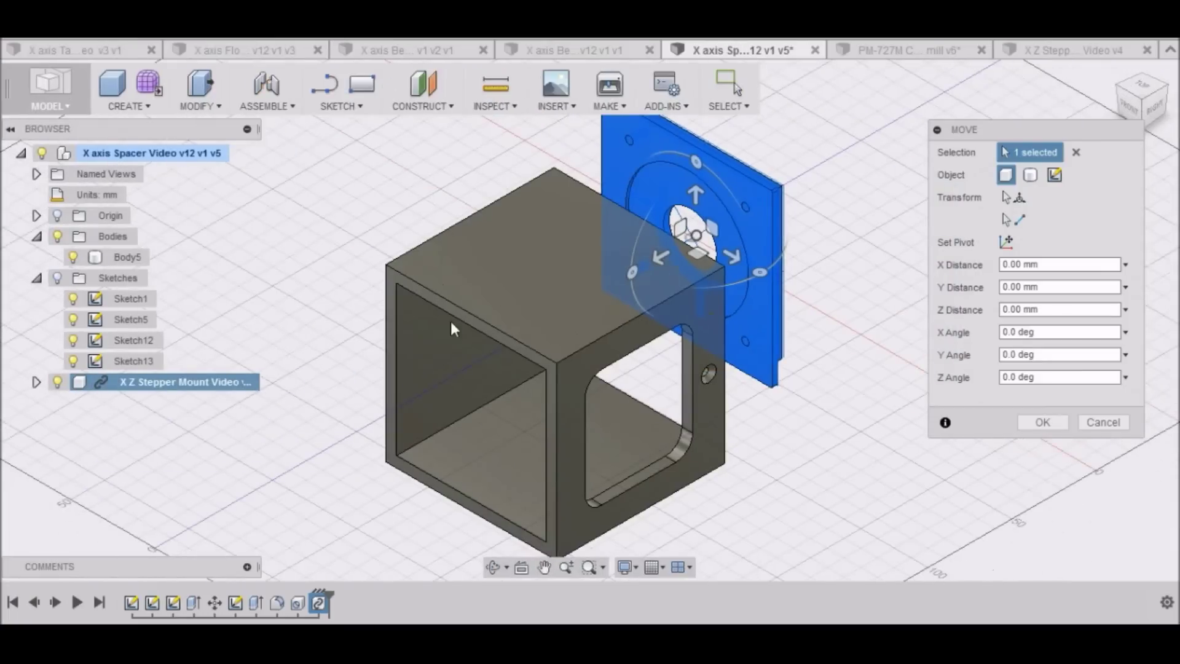
Move the stepper mount point to point from the corner of its raised step to the inner corner of the spacer's open front, and accept
scroll(772, 304, down, 2)
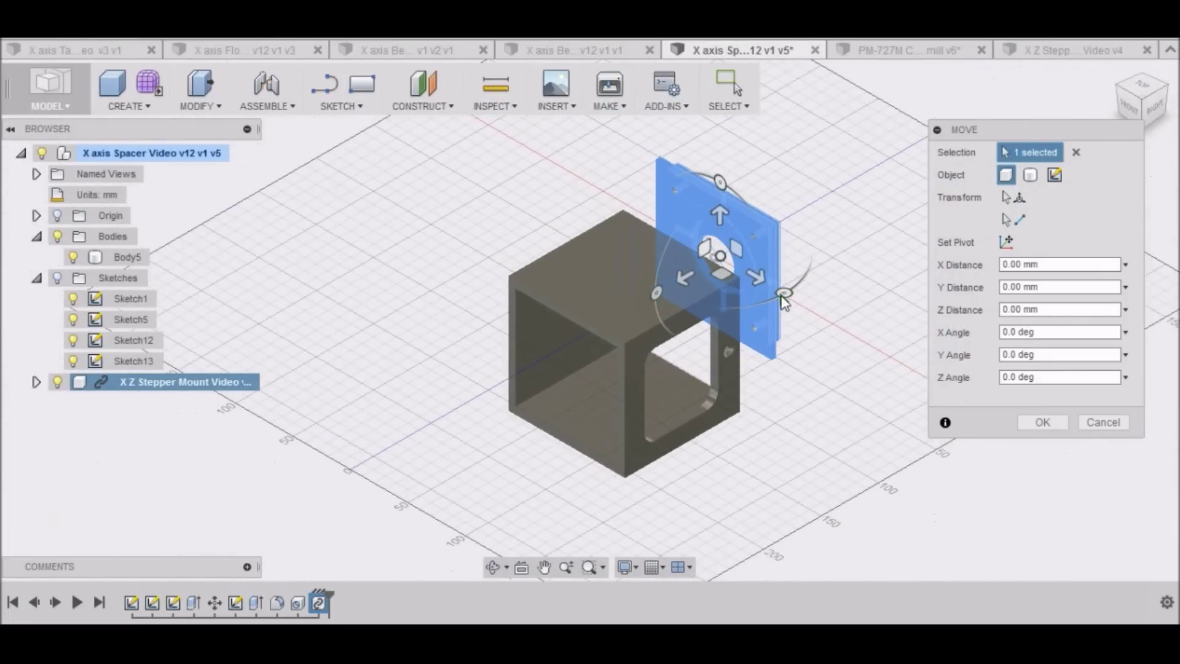
middle_drag(797, 264, 802, 262)
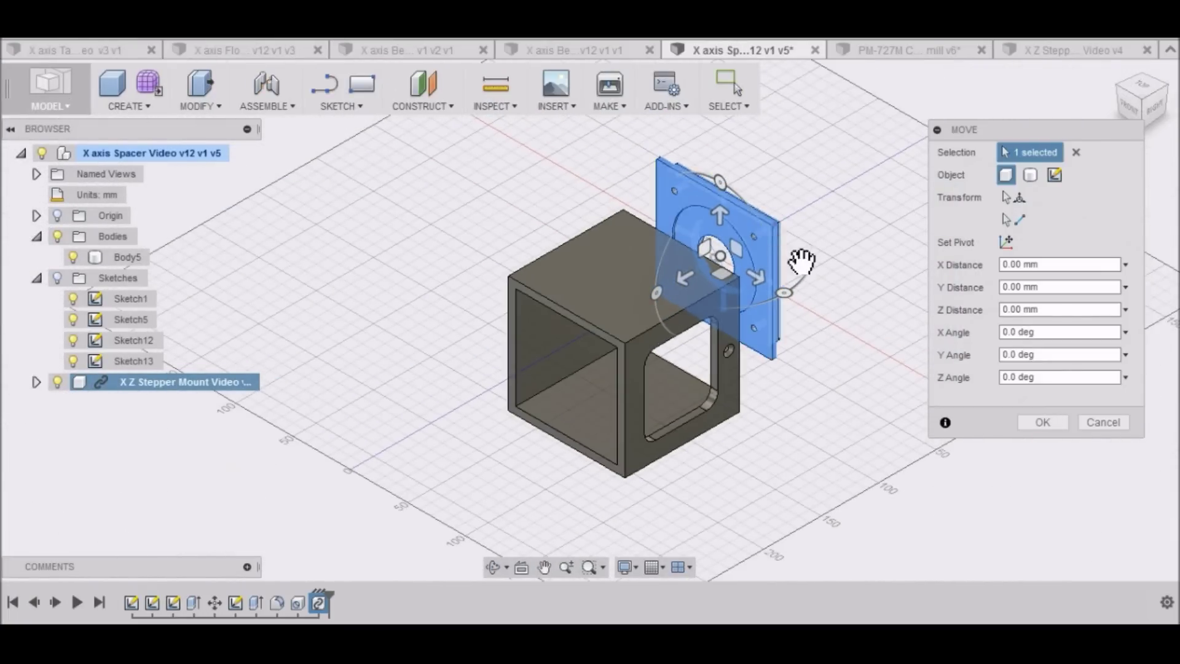
click(1148, 107)
drag(1090, 86, 1052, 102)
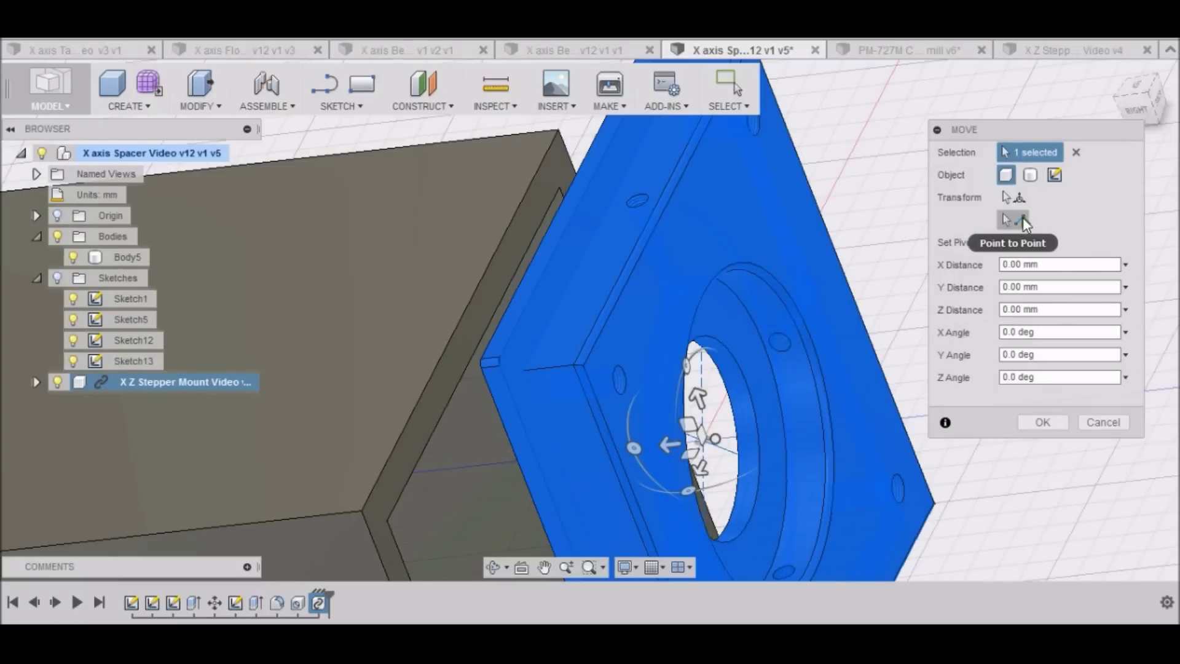
click(1022, 219)
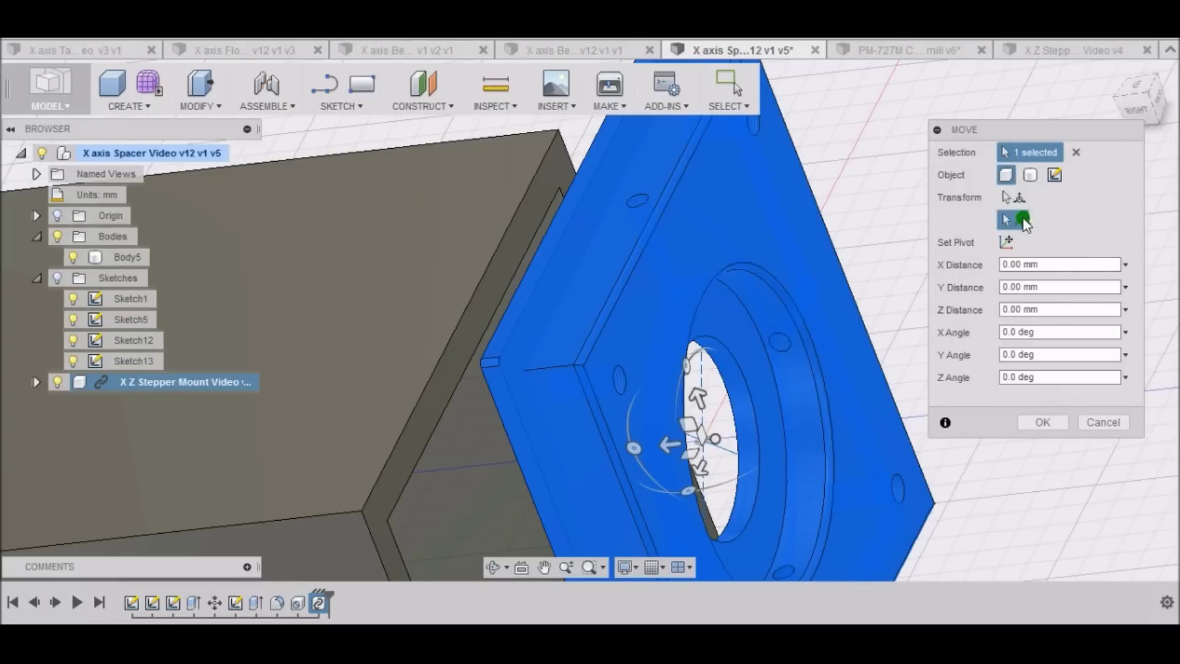
click(524, 370)
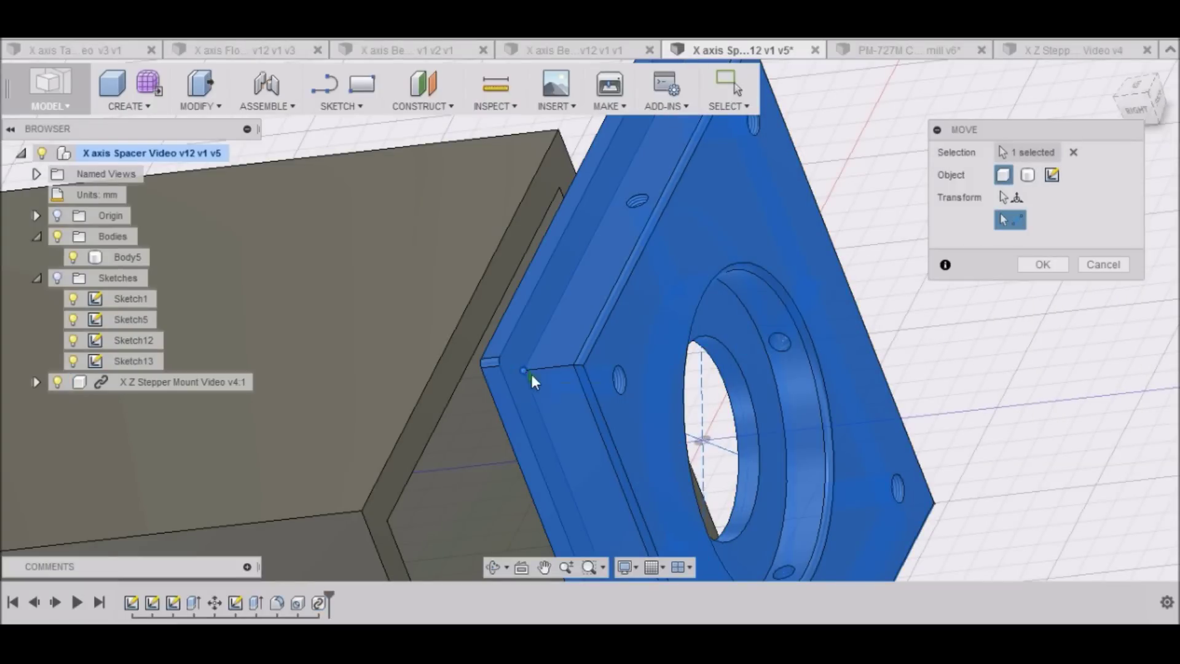
scroll(922, 390, down, 5)
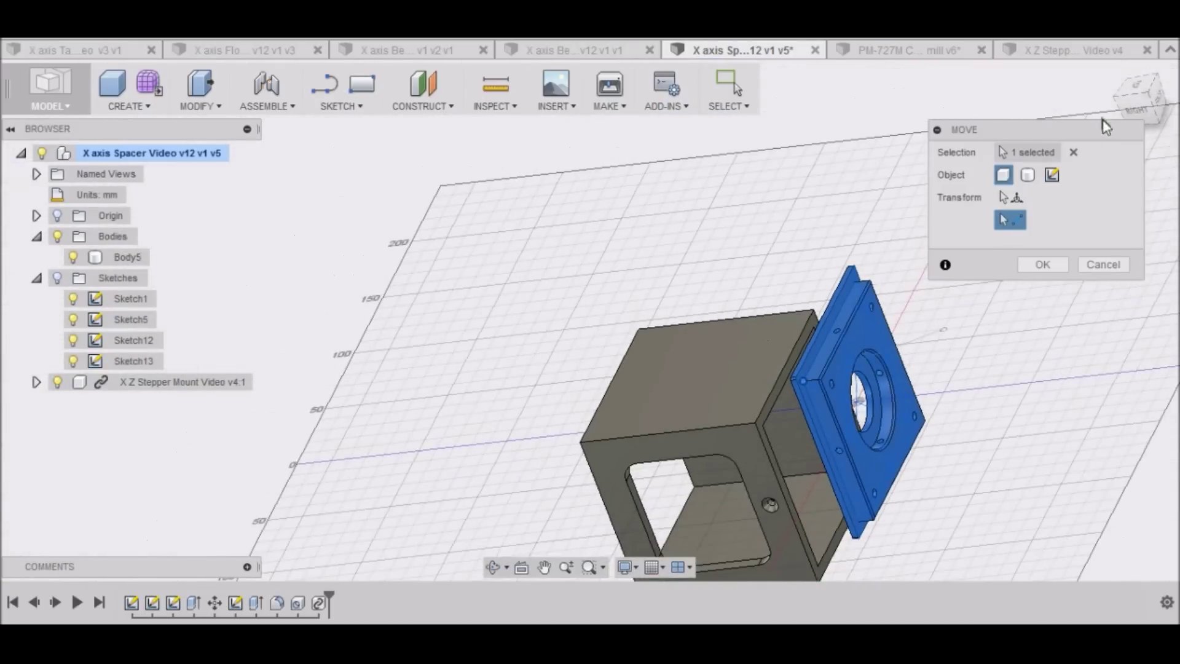
click(1132, 109)
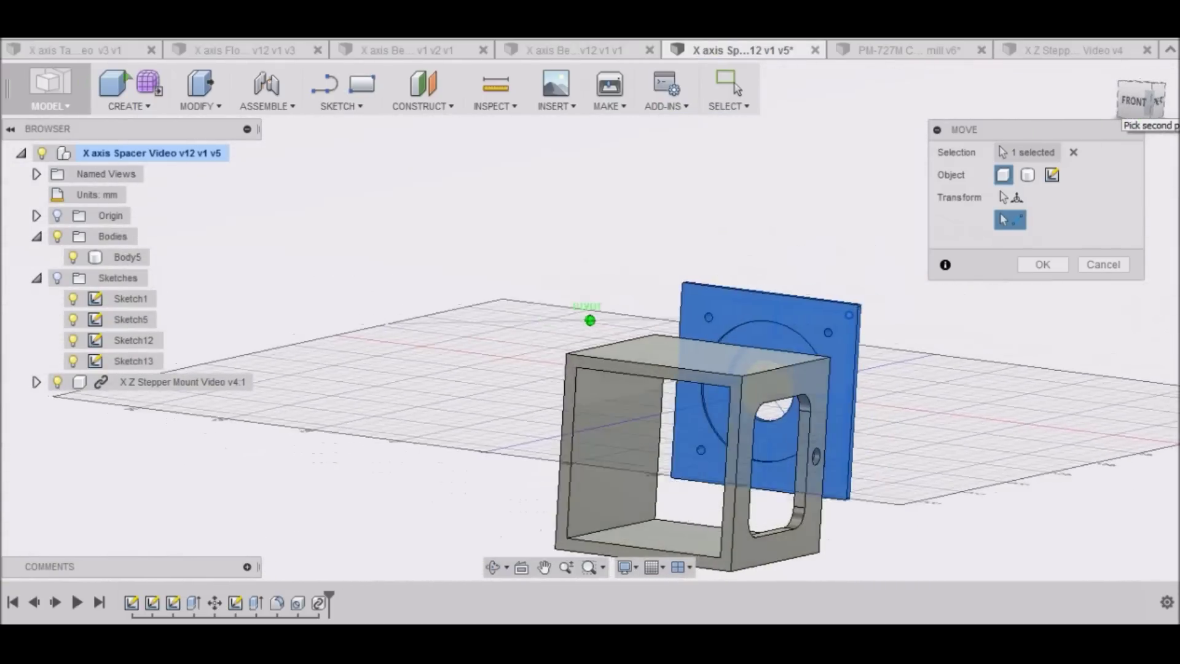
scroll(737, 393, up, 10)
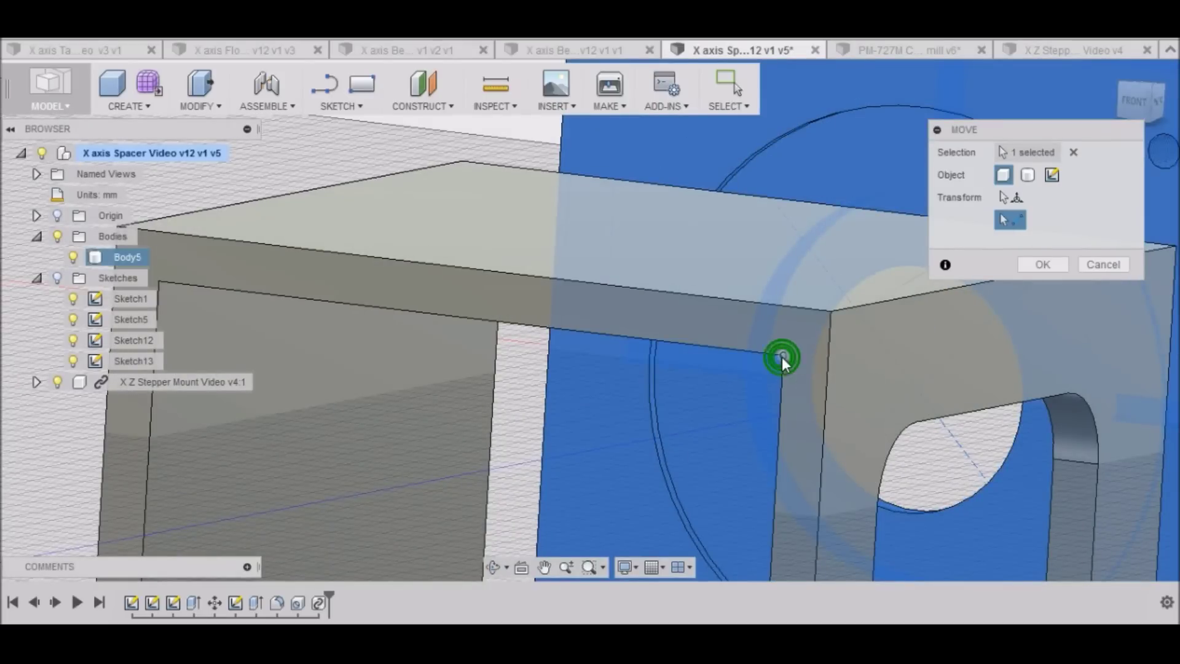
click(782, 356)
scroll(774, 378, down, 5)
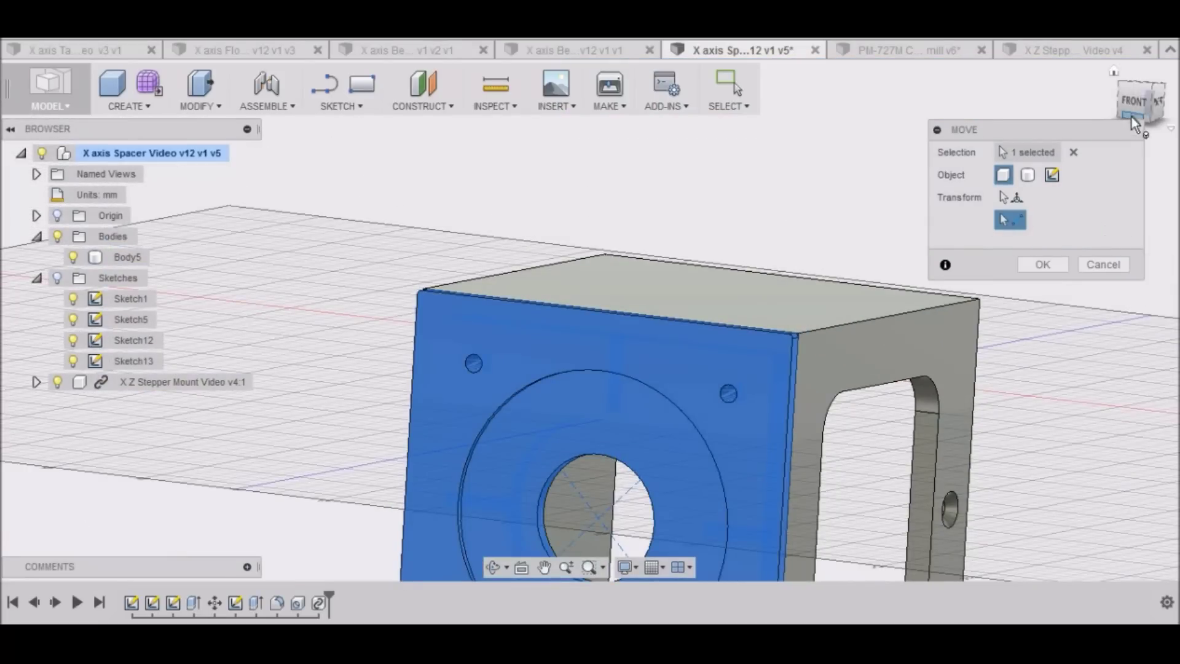
drag(1124, 95, 1007, 80)
click(1058, 263)
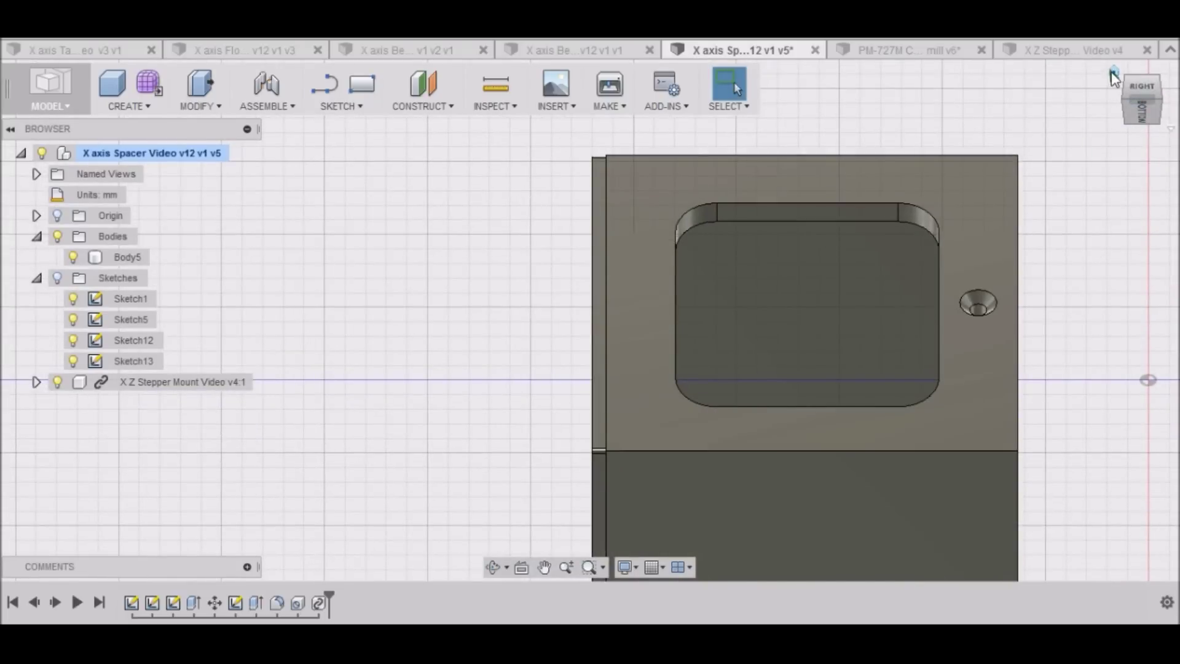
Place a simple hole on the spacer's right side face, on the strip between the stepper mount and the window cutout
click(1112, 73)
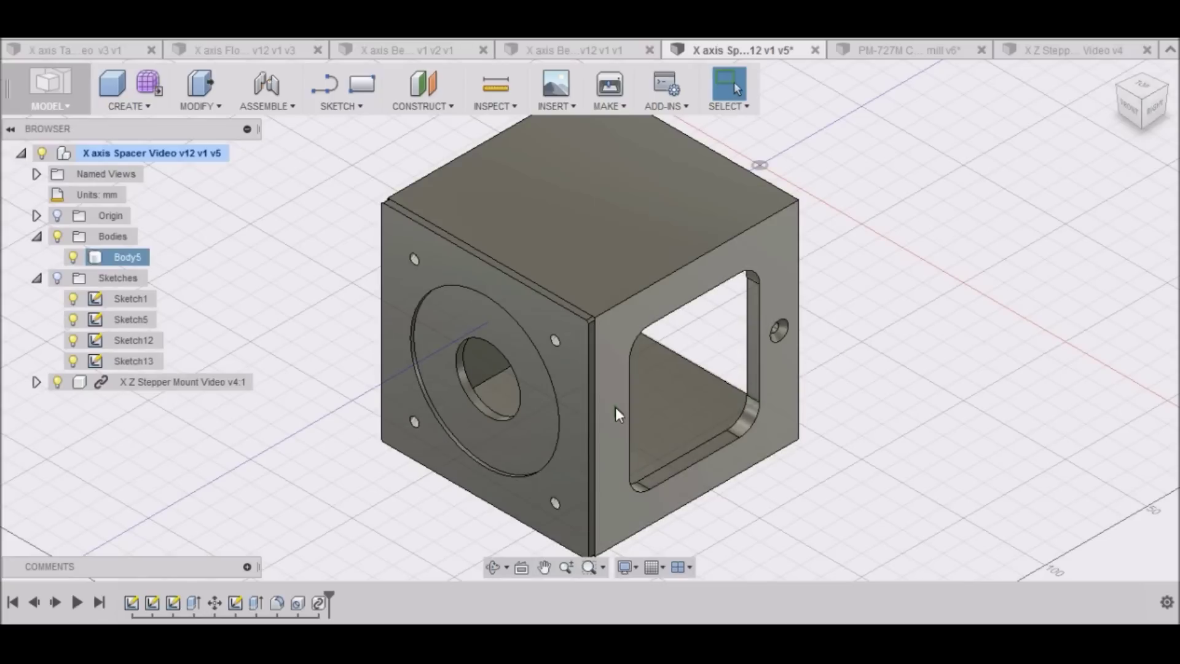
click(1152, 119)
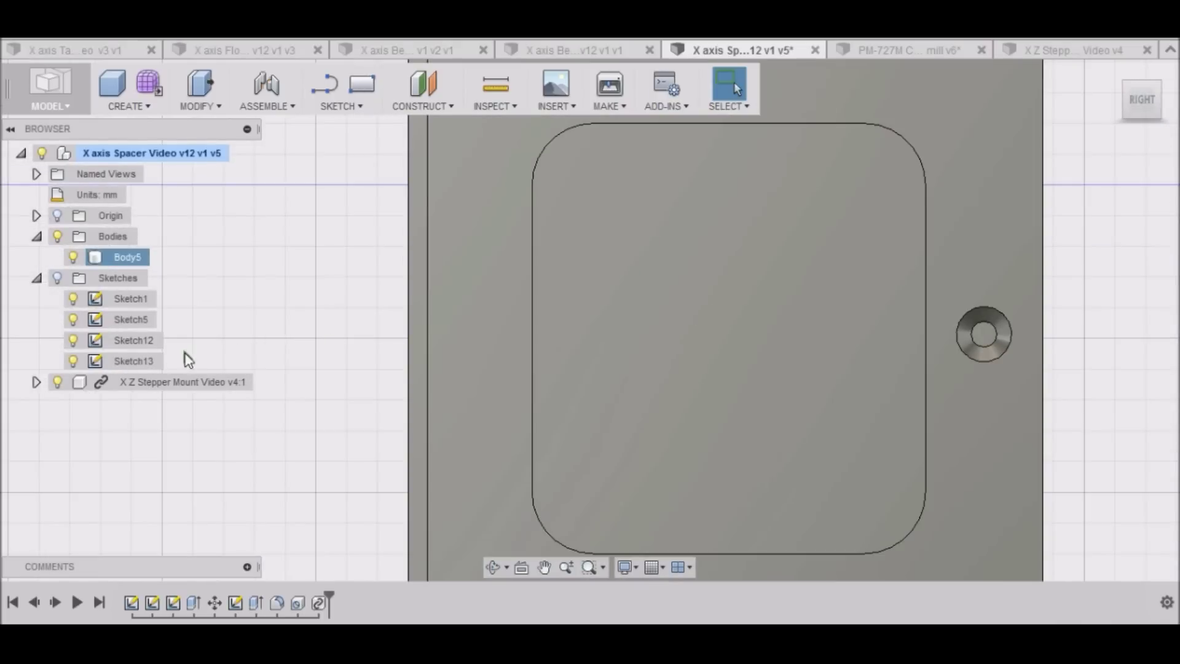
click(188, 381)
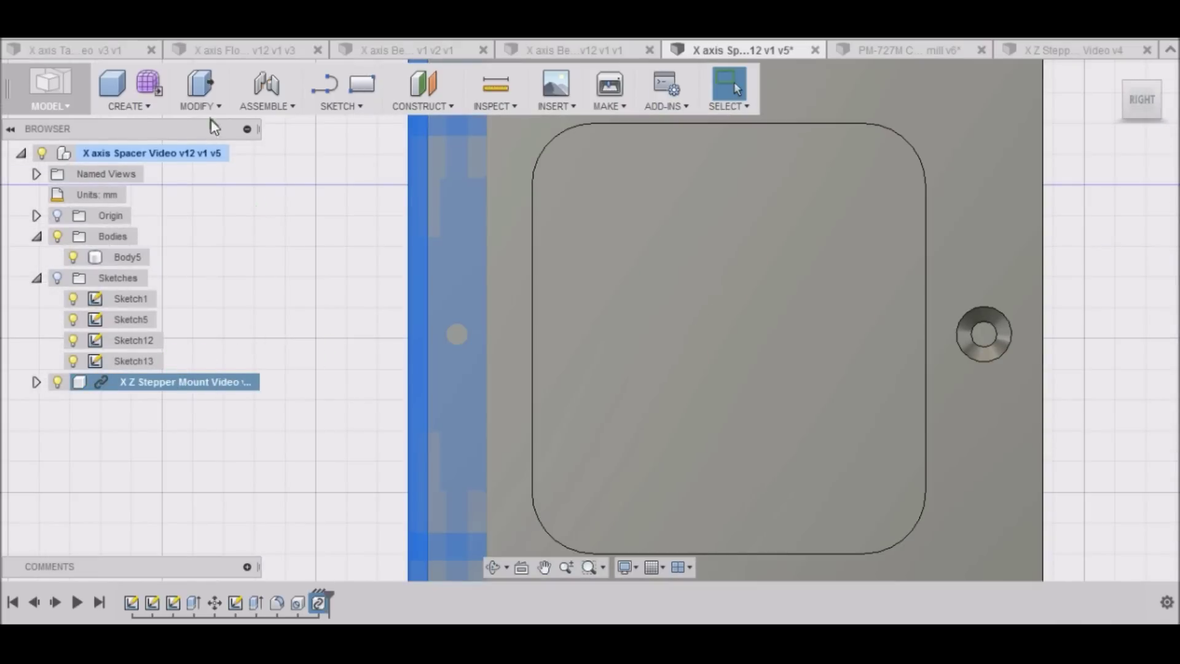
click(154, 108)
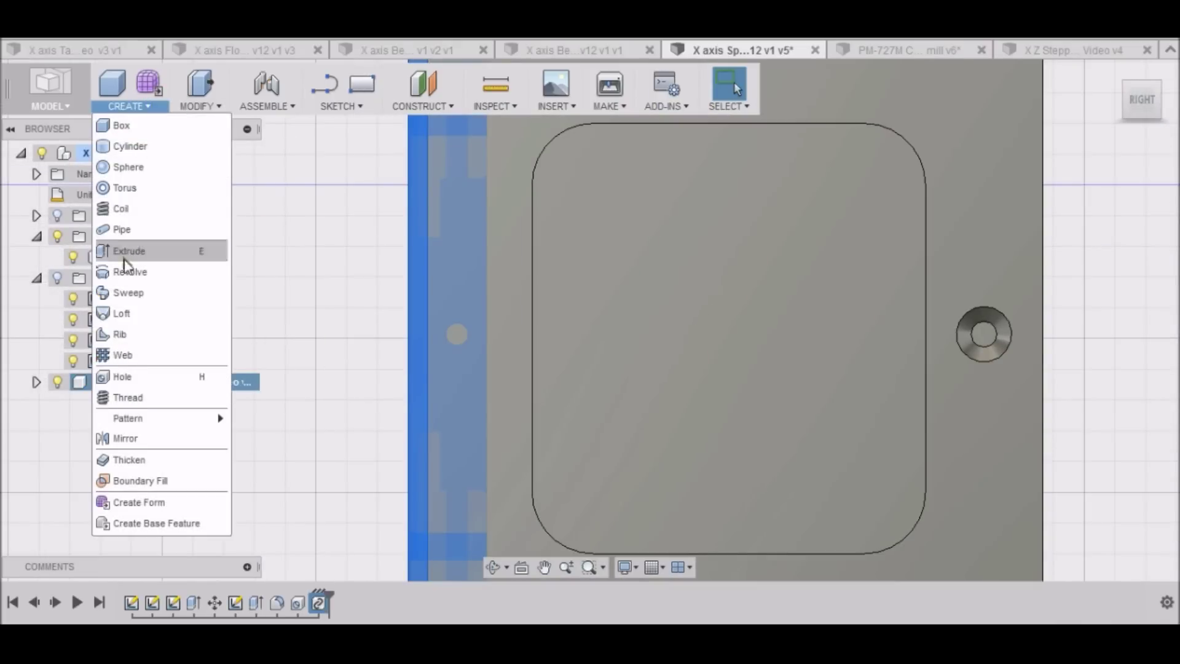
click(123, 377)
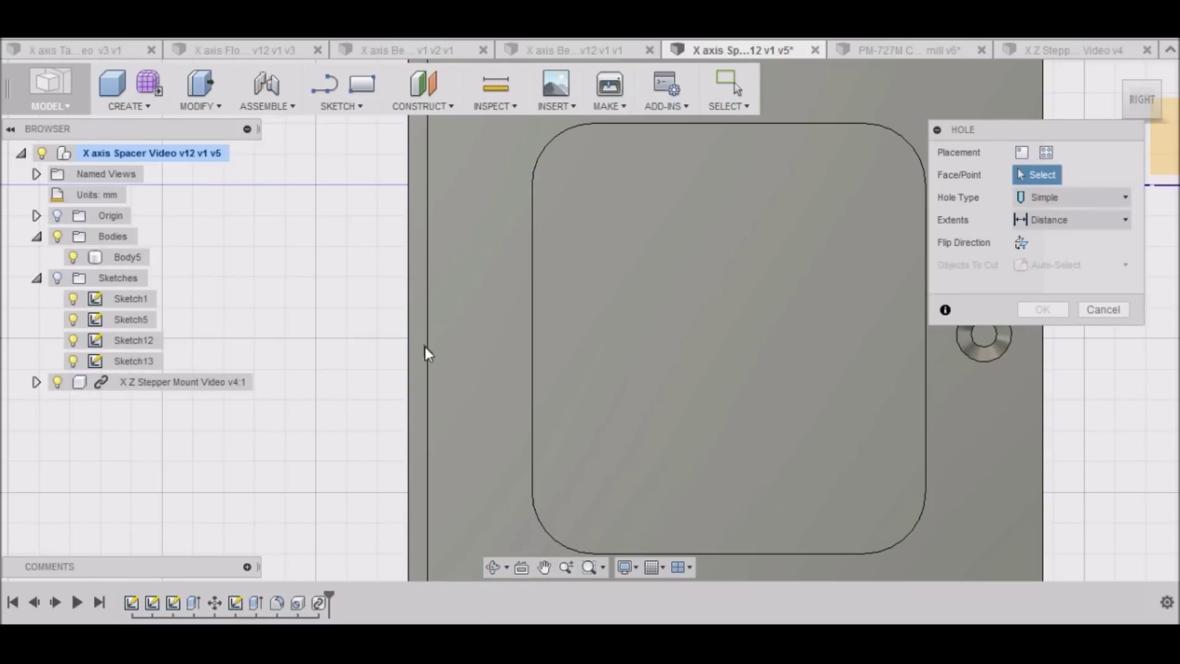
scroll(422, 349, up, 2)
scroll(531, 365, up, 2)
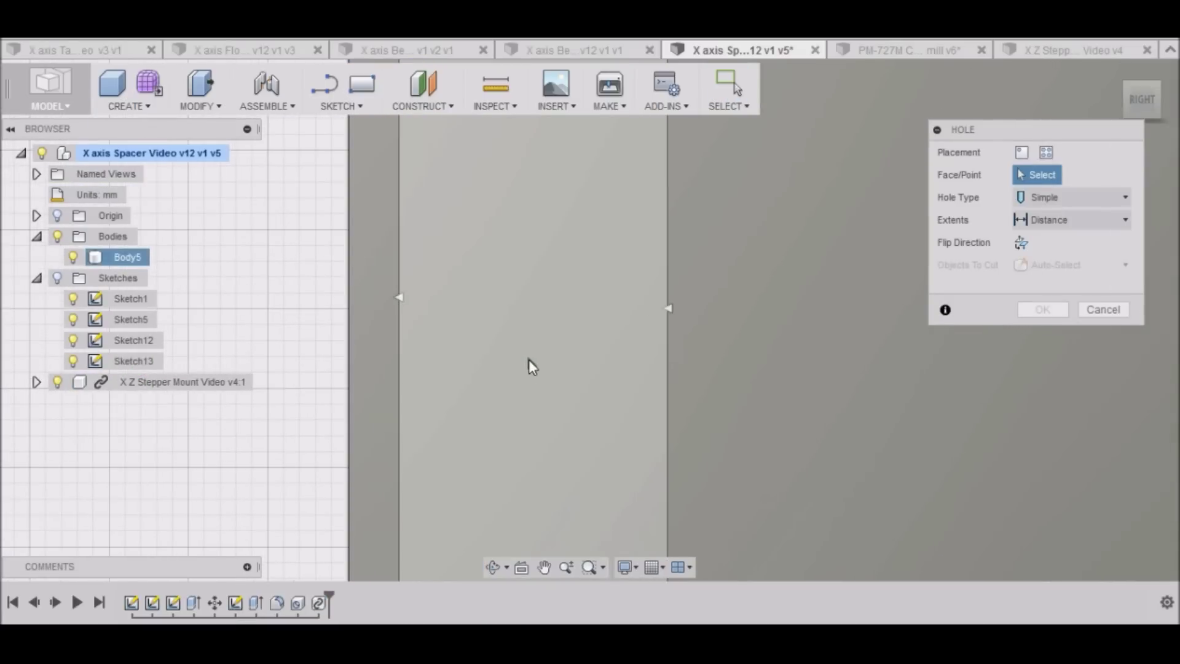
scroll(607, 335, down, 2)
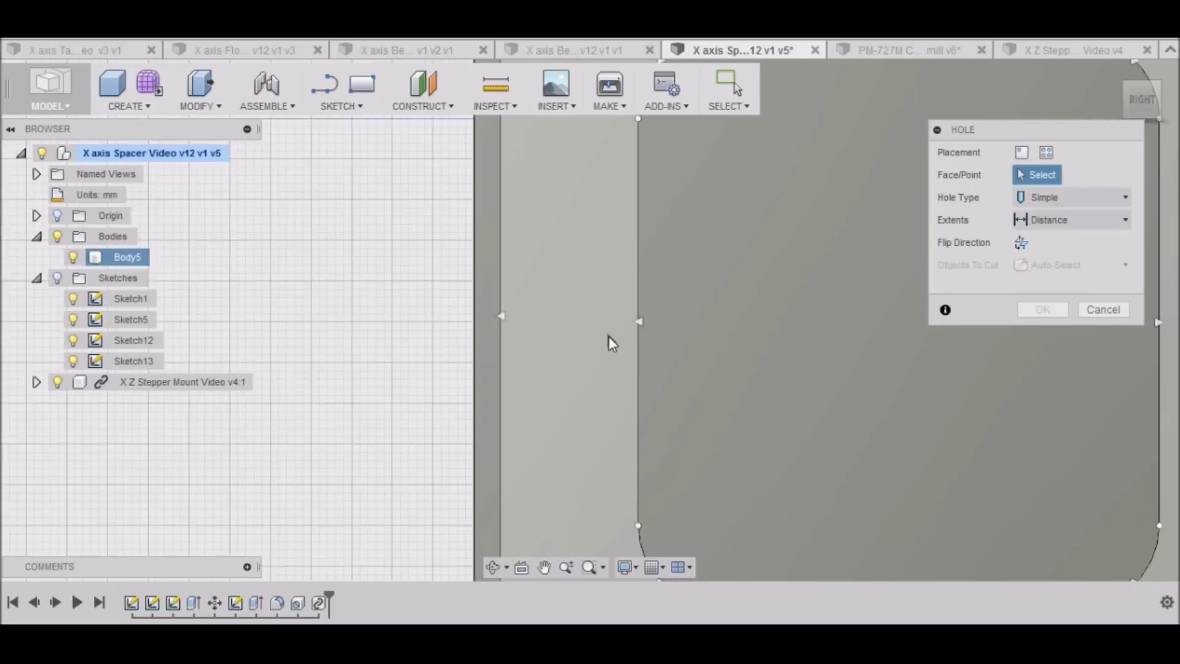
click(563, 325)
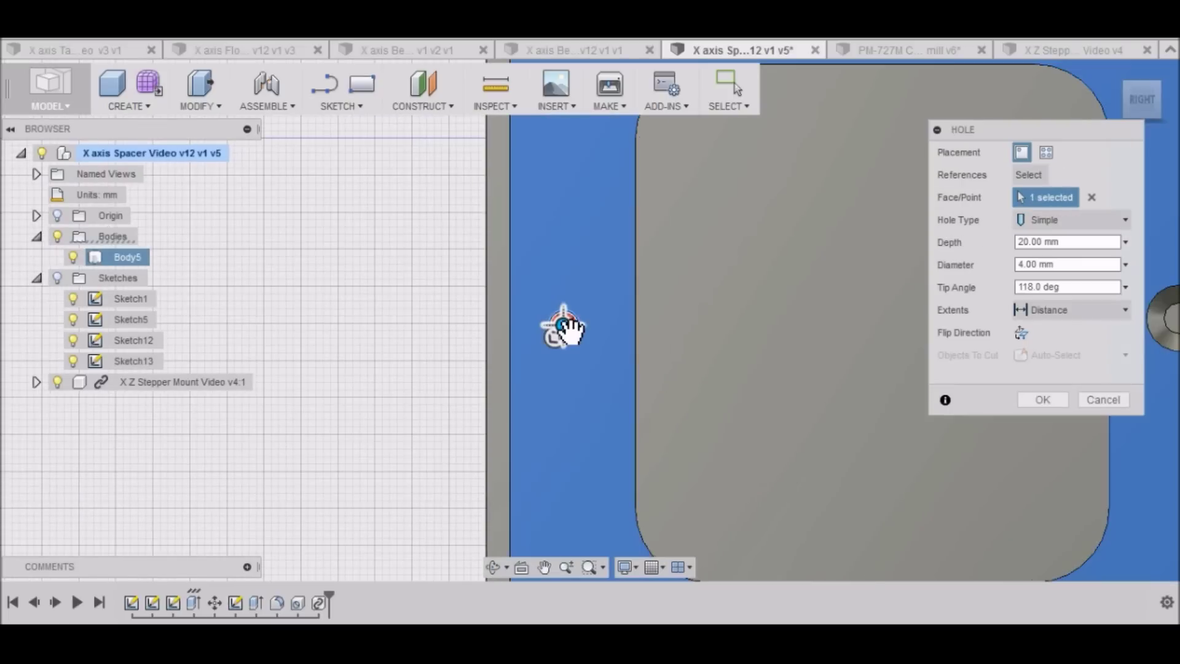
Reposition the new hole so its centre lines up with the stepper mount's side hole behind the spacer wall
scroll(577, 352, up, 3)
scroll(567, 316, up, 2)
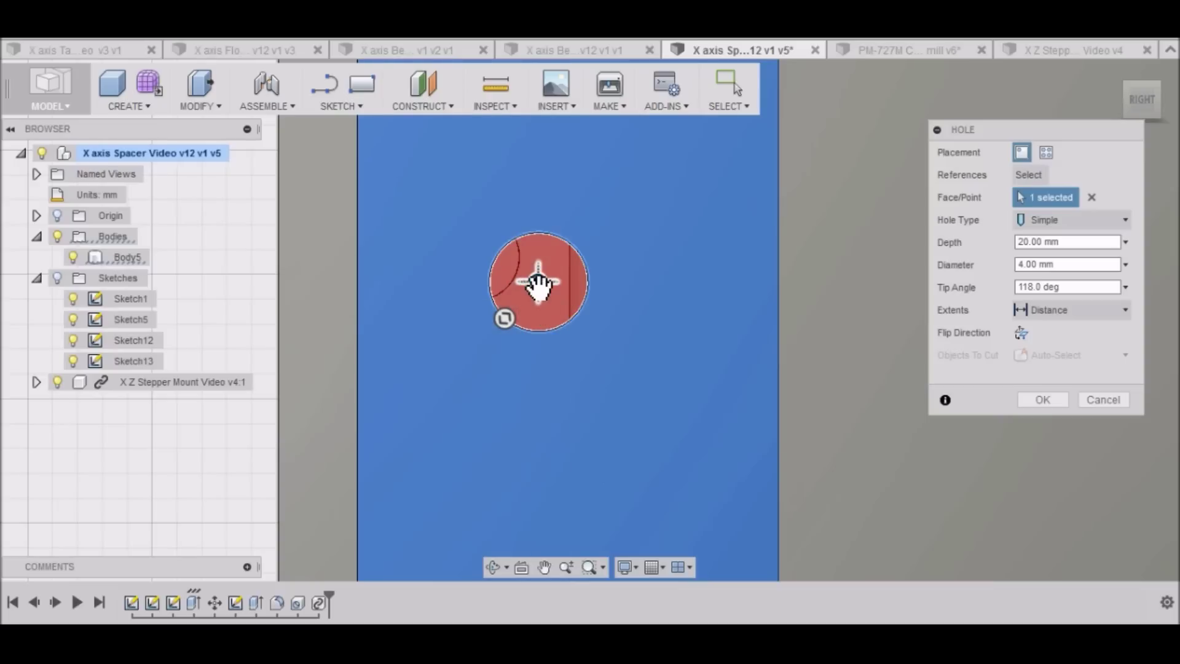
drag(539, 282, 475, 257)
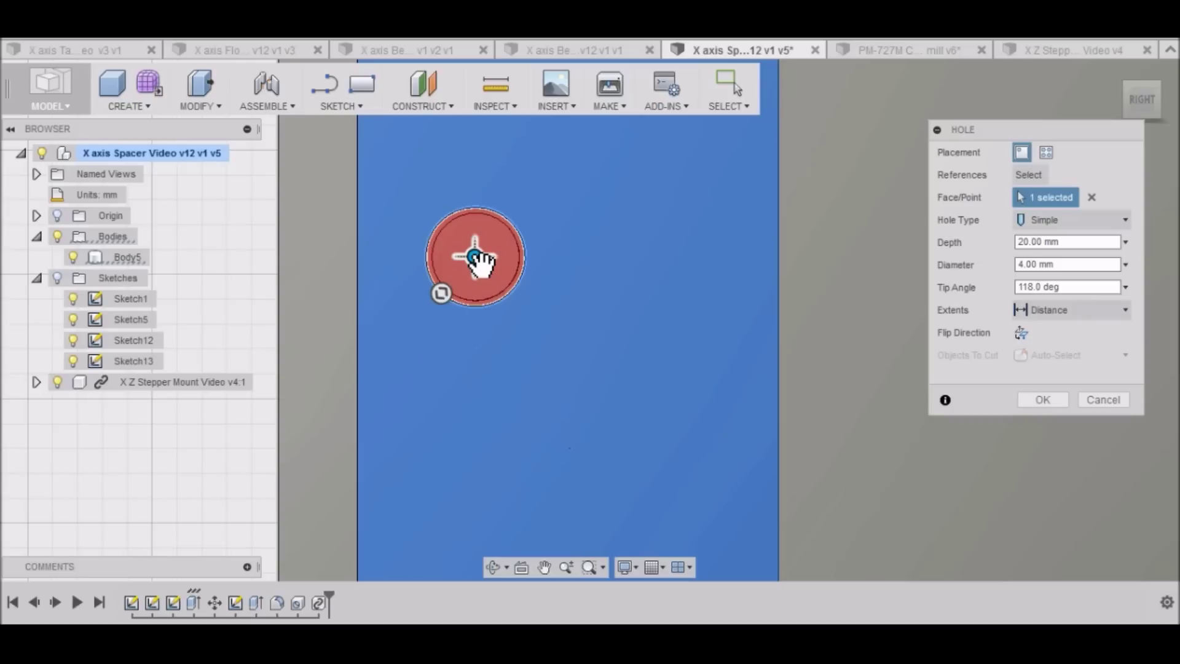
scroll(475, 257, up, 3)
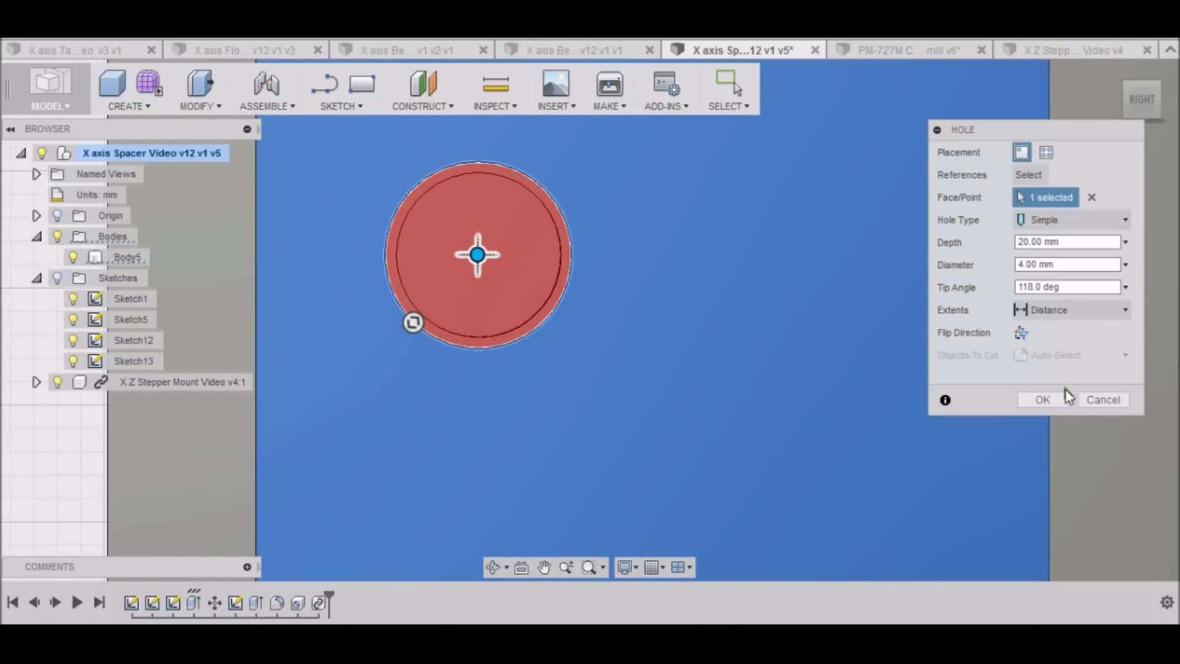
Set the hole's depth to 6.35 mm and its diameter to 4.2 mm
click(1029, 242)
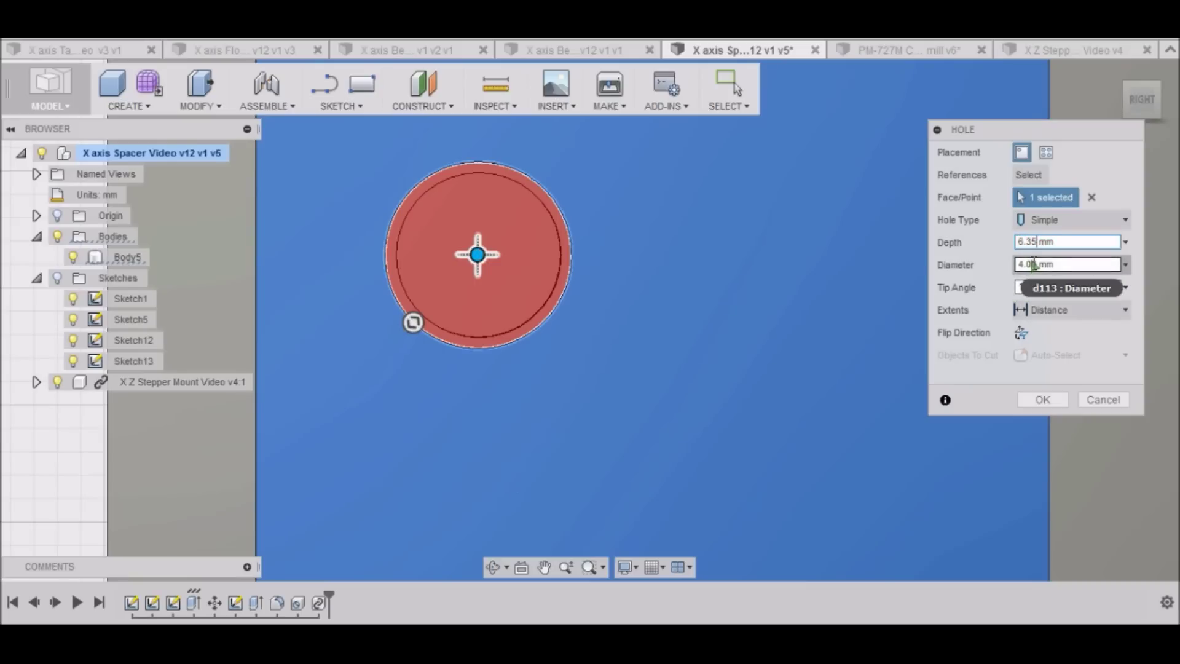
click(1030, 264)
key(BackSpace)
text(2)
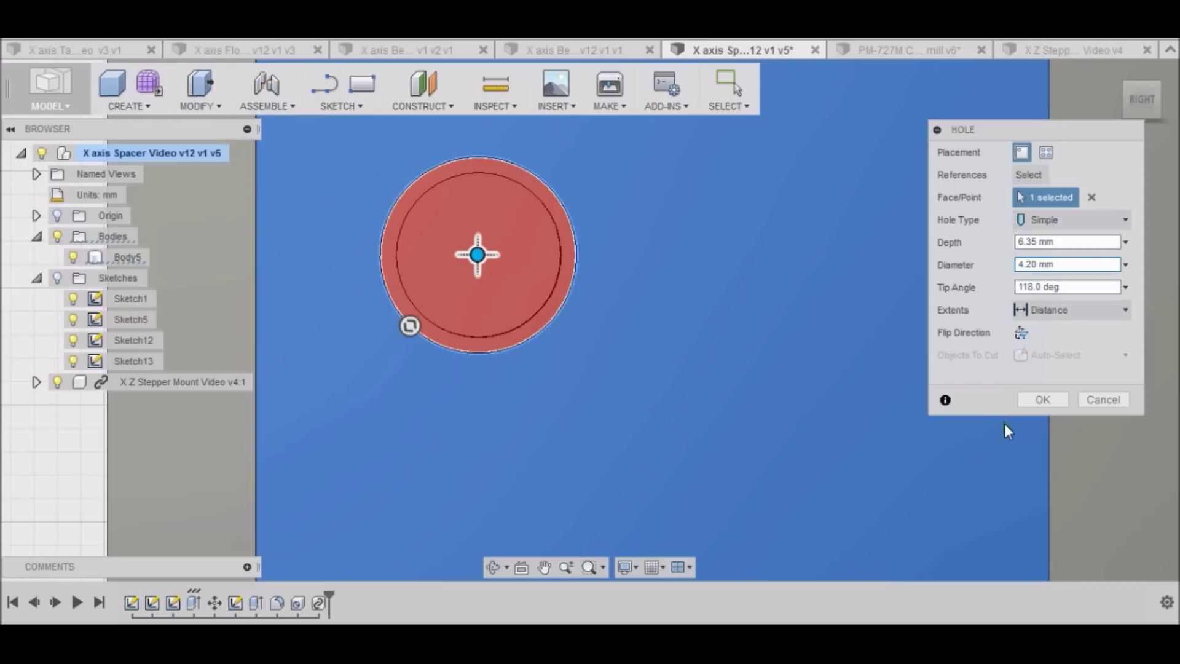
Change the hole type to Countersink with a 9 mm countersink diameter, check its clearance from the edge, and create the hole
click(1125, 220)
click(1073, 279)
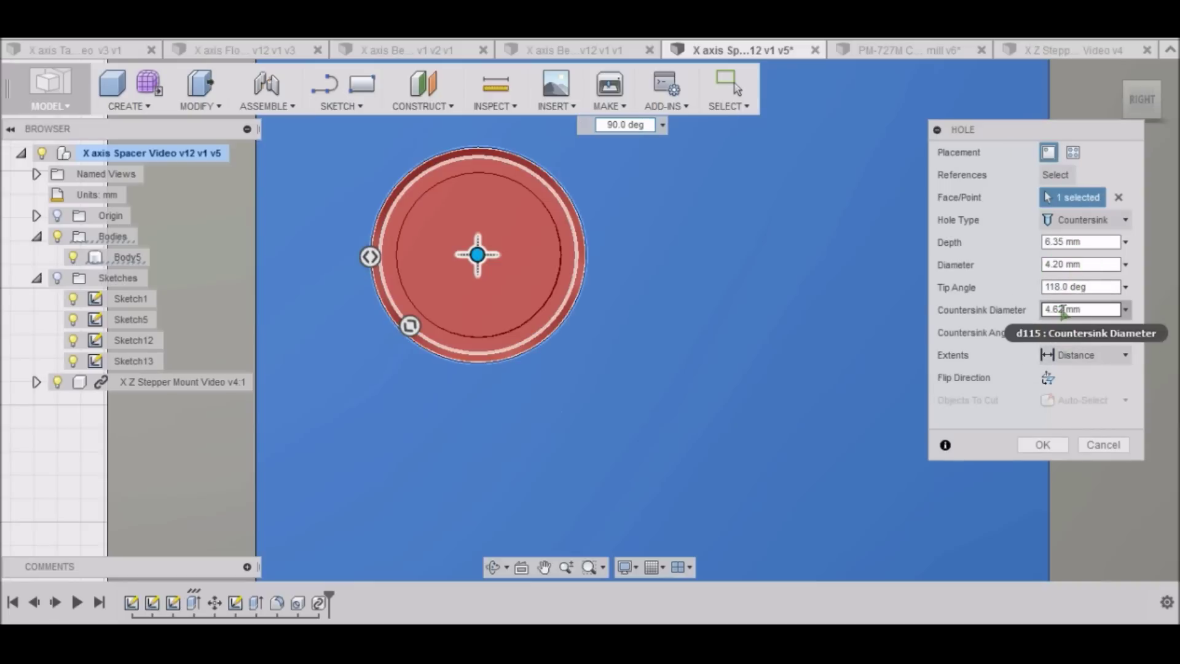
drag(1063, 311, 1046, 312)
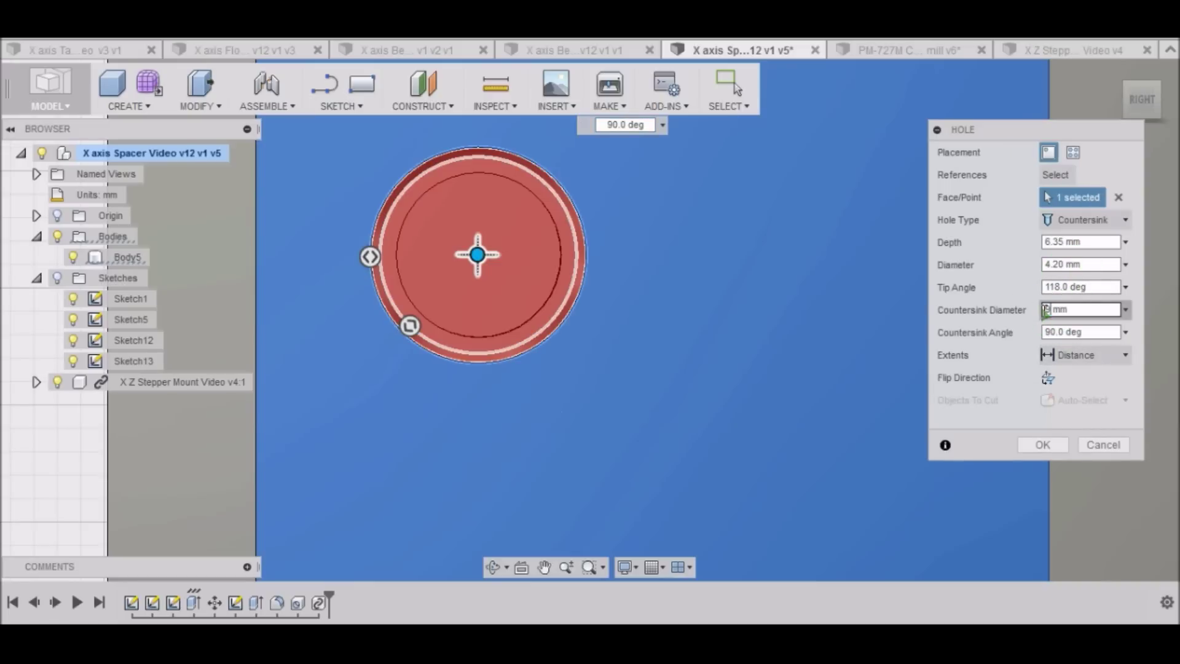
scroll(906, 406, down, 5)
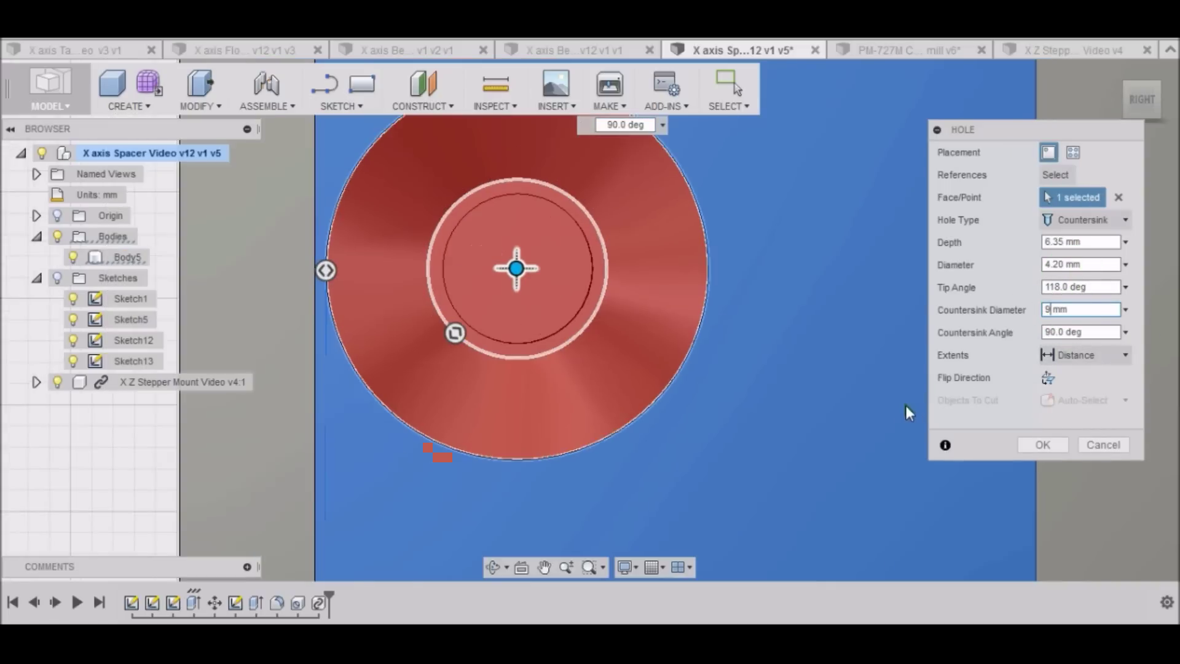
scroll(651, 393, down, 3)
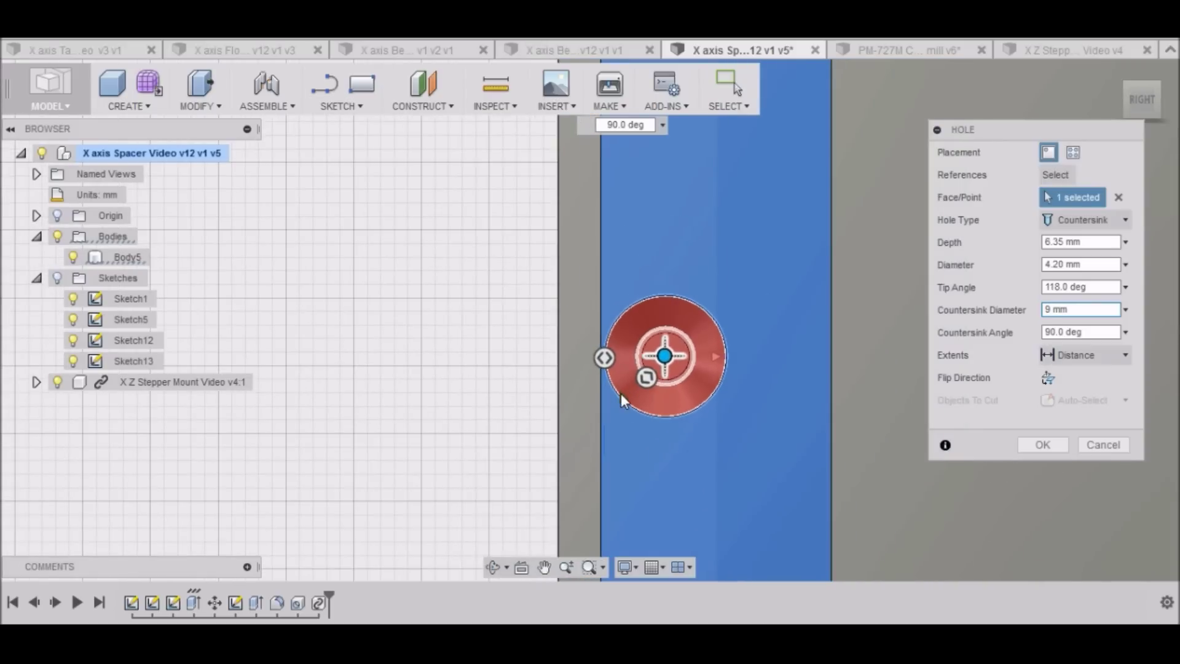
scroll(571, 381, down, 3)
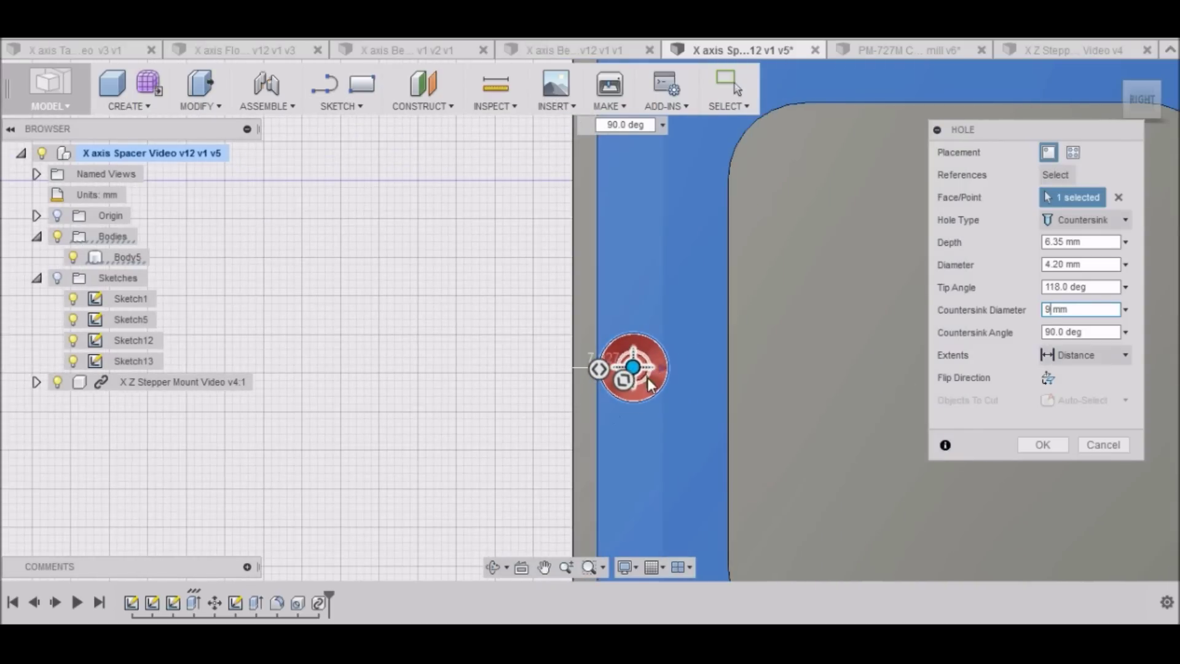
scroll(662, 369, up, 3)
scroll(662, 371, up, 2)
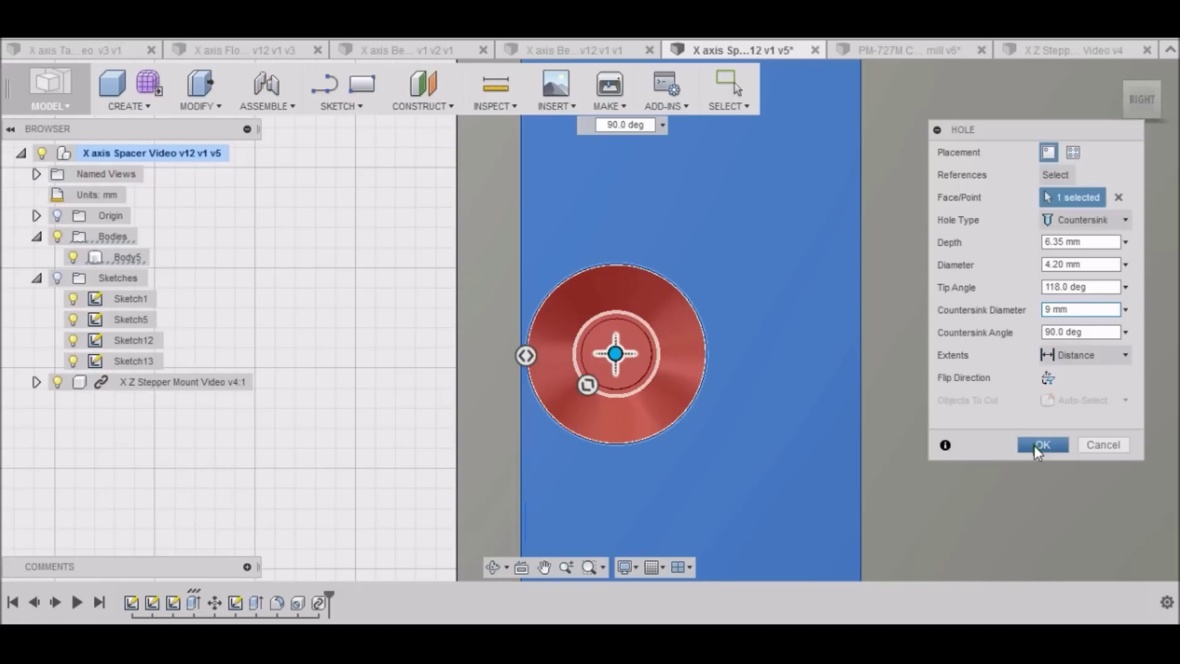
click(1037, 445)
scroll(737, 418, down, 4)
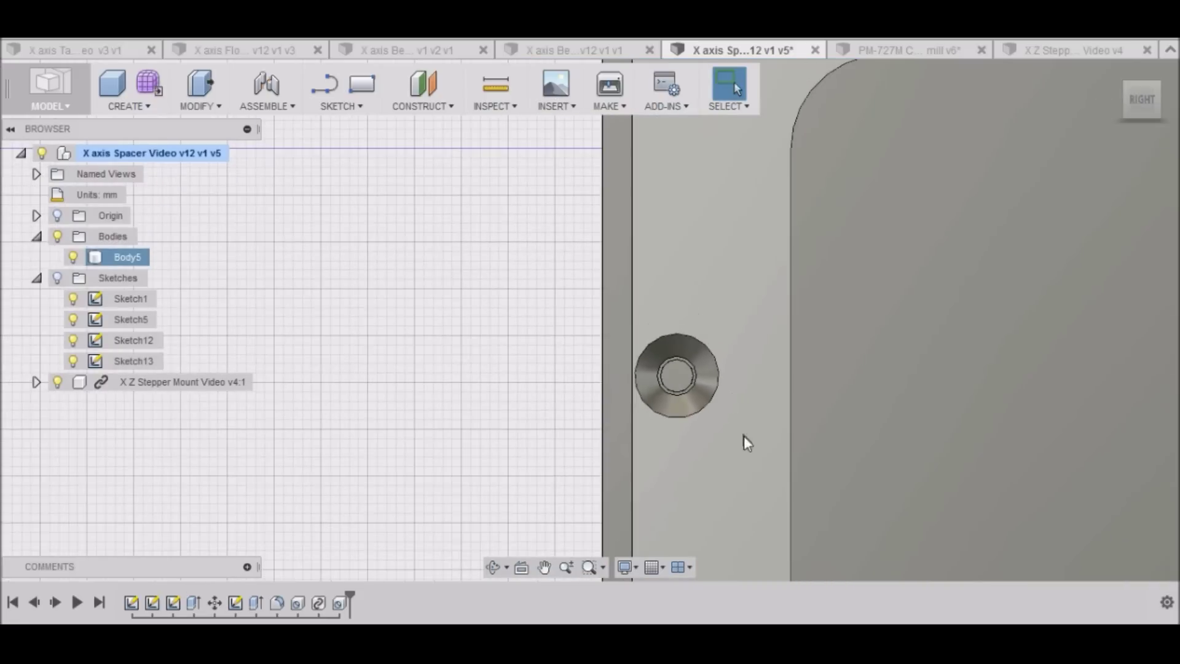
Place a countersunk hole on the spacer's top face, near the edge next to the stepper mount
scroll(706, 486, down, 2)
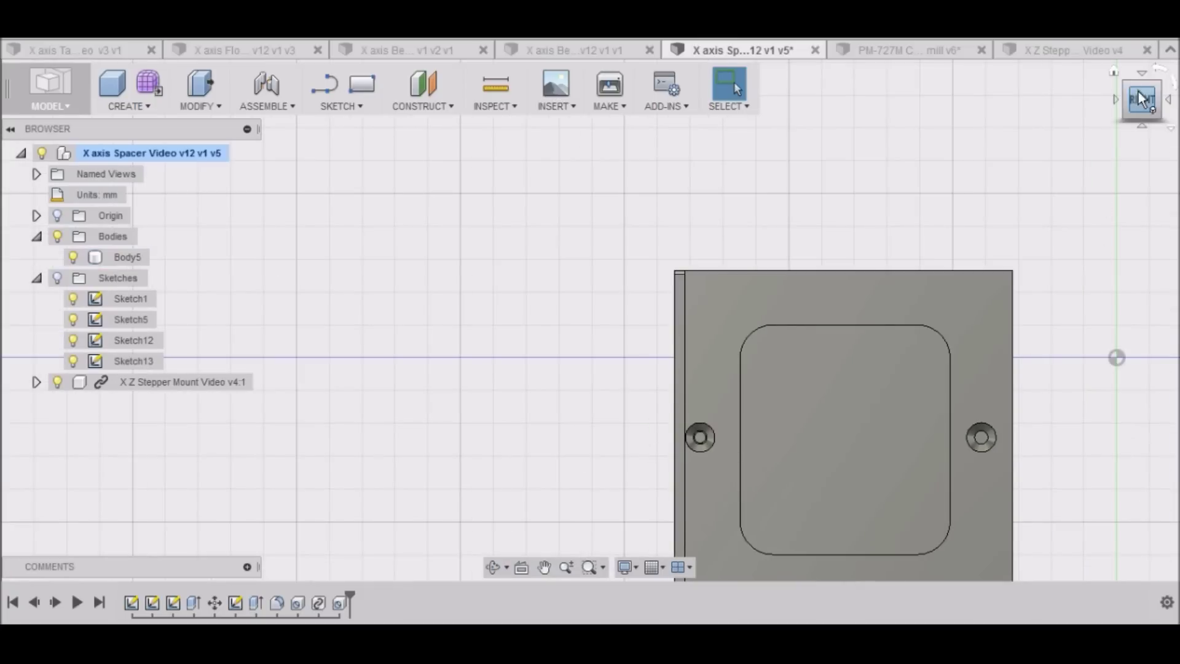
click(1112, 73)
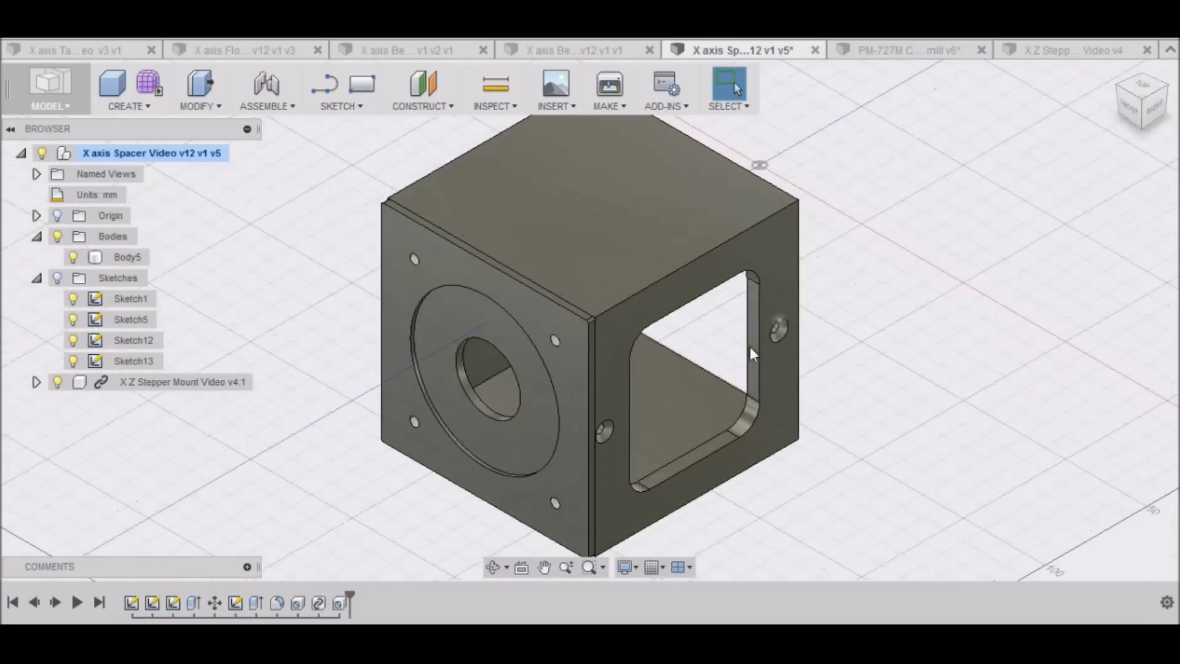
scroll(610, 451, up, 5)
scroll(599, 424, up, 5)
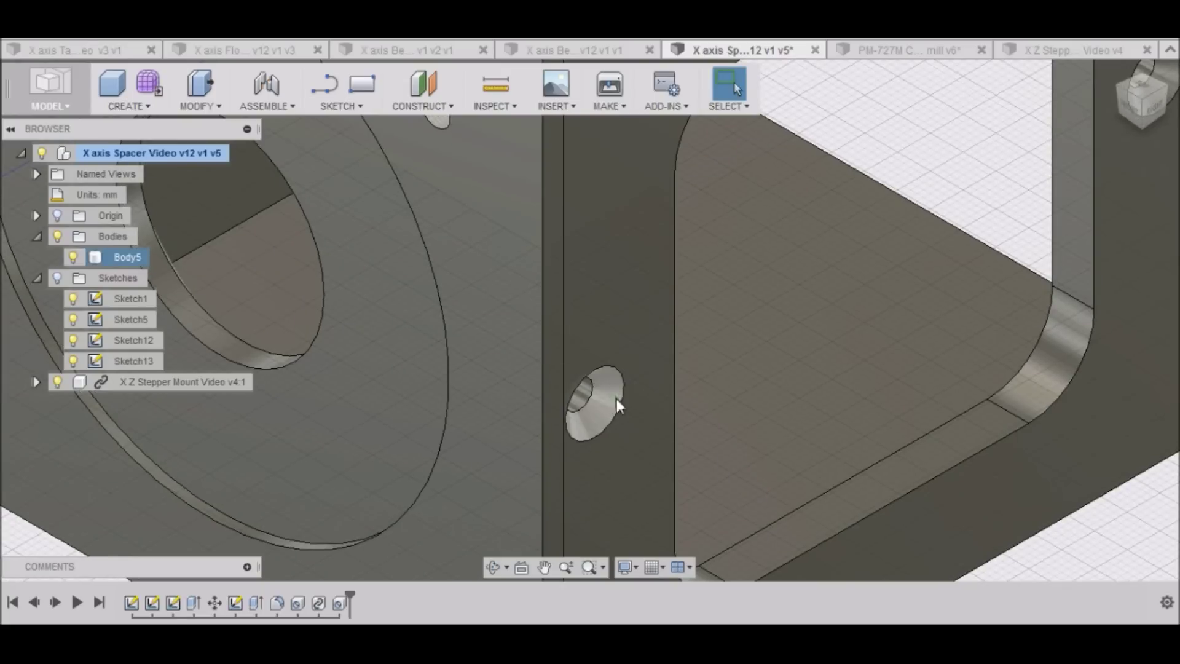
scroll(608, 424, down, 8)
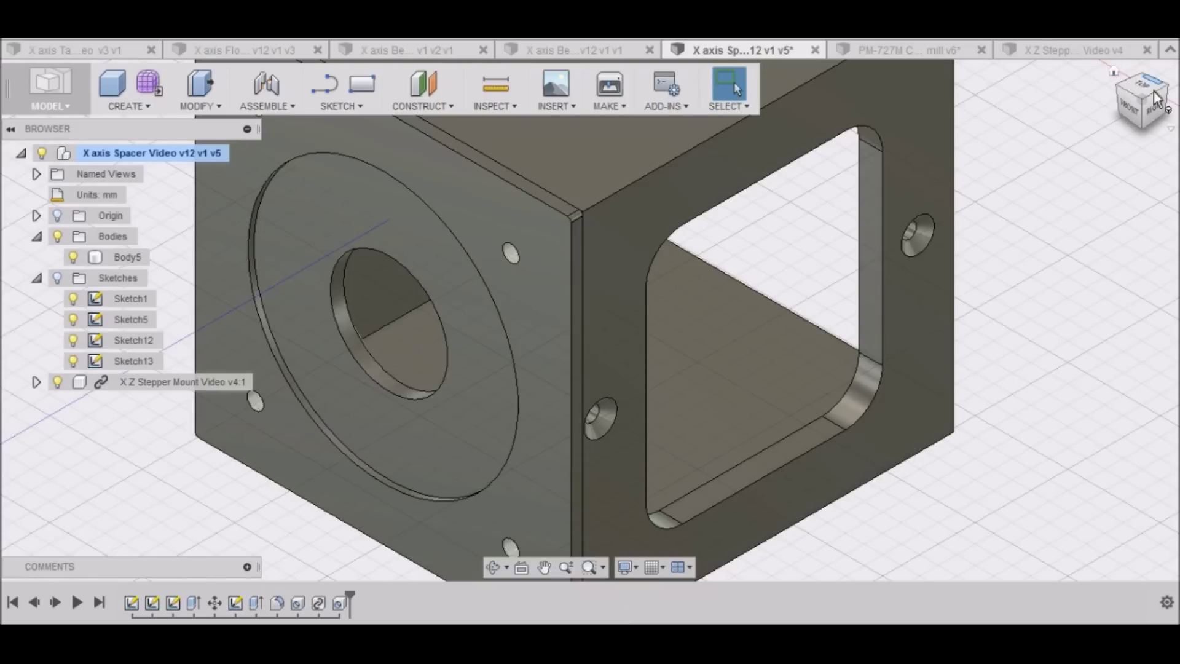
click(1154, 113)
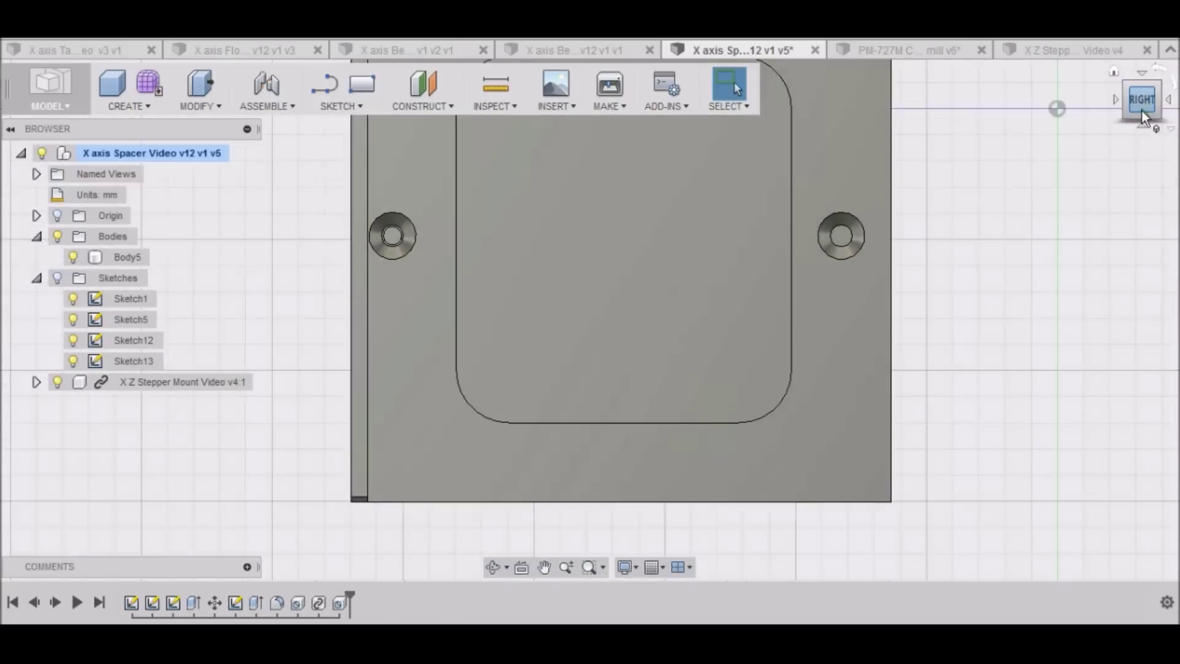
click(1143, 76)
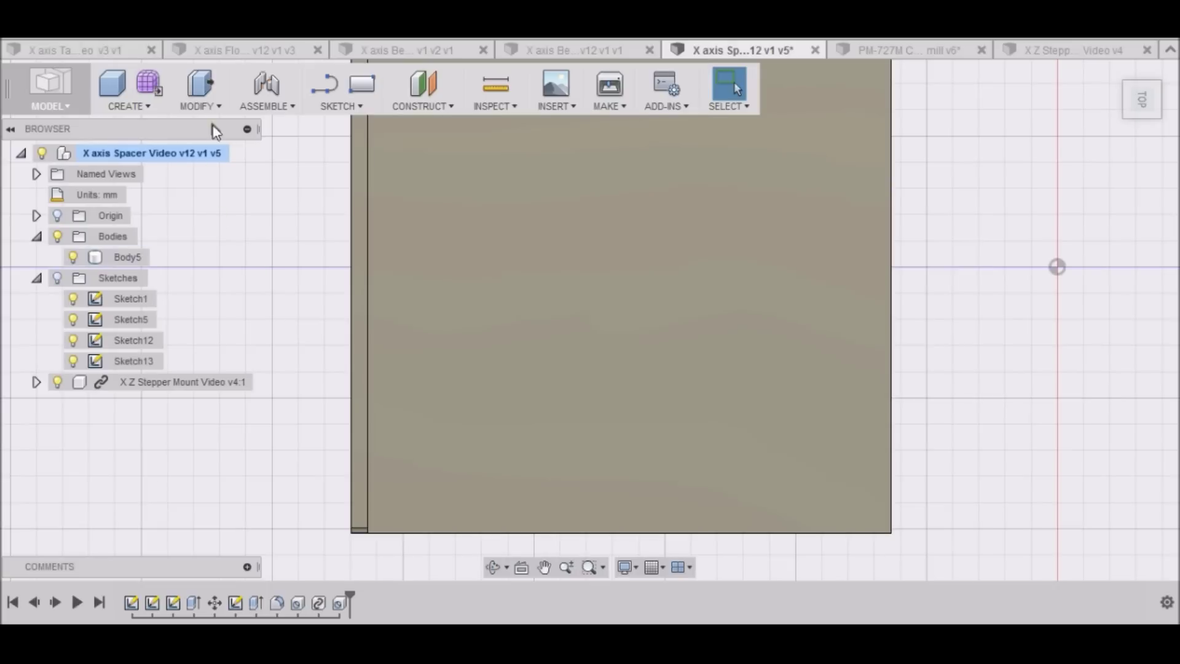
click(150, 104)
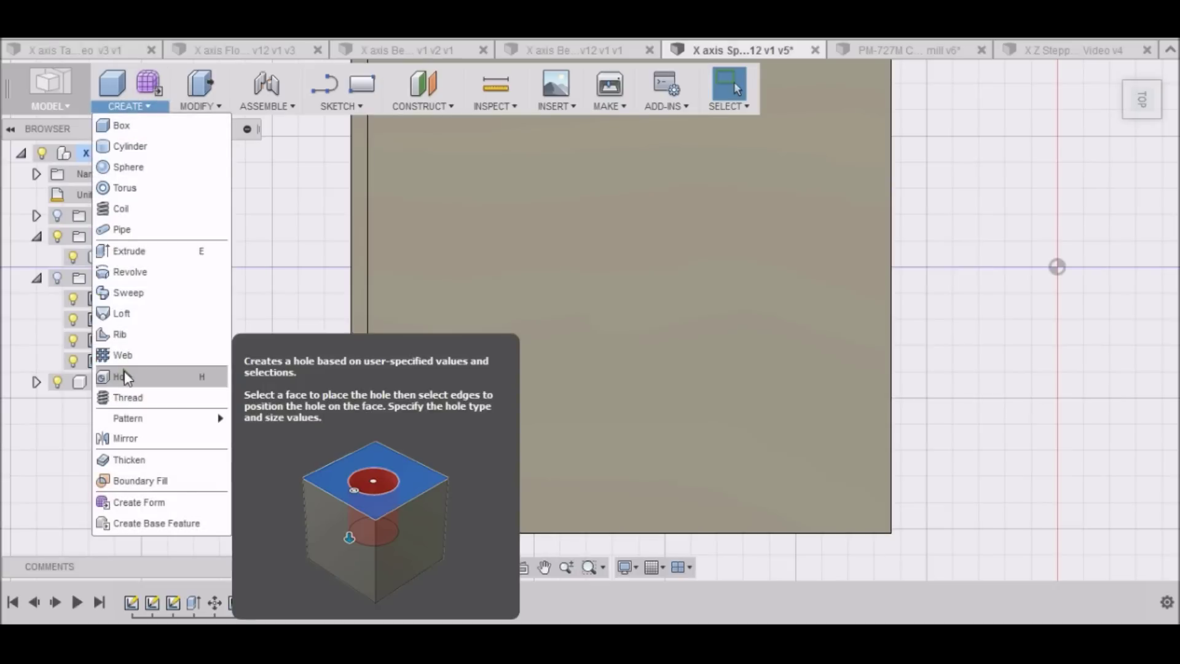
click(125, 376)
scroll(380, 265, up, 3)
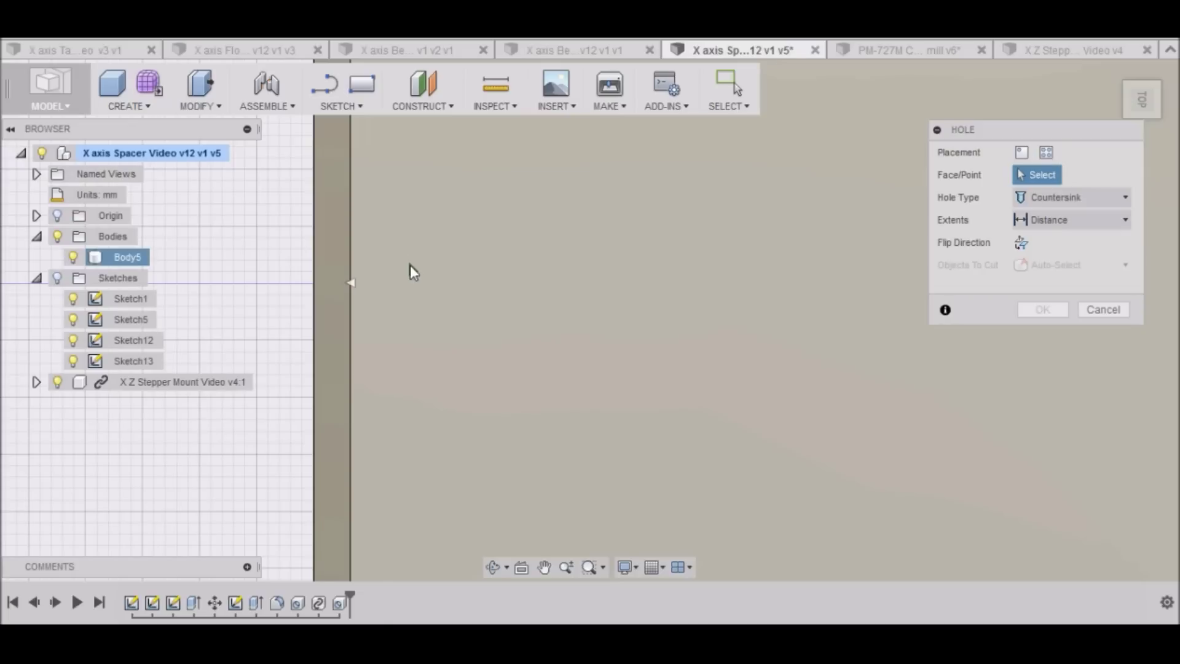
click(403, 289)
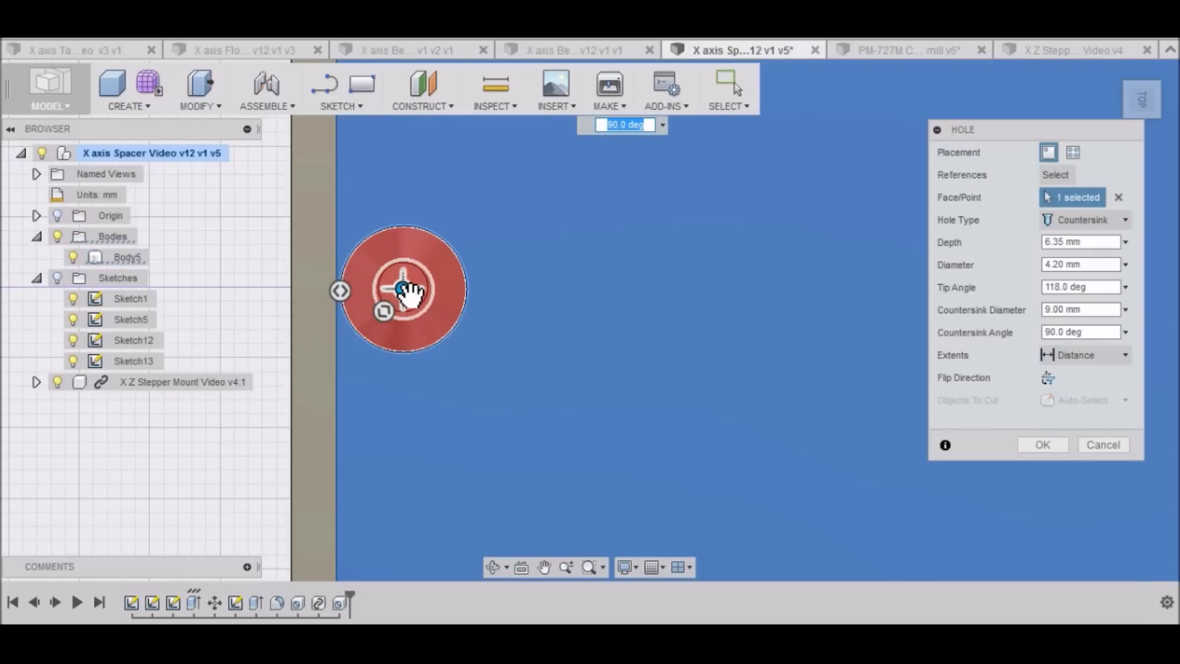
Align the top-face hole's centre with the stepper mount's hole and create it 6.35 mm deep, 4.2 mm in diameter, with a 9 mm countersink
scroll(404, 288, up, 5)
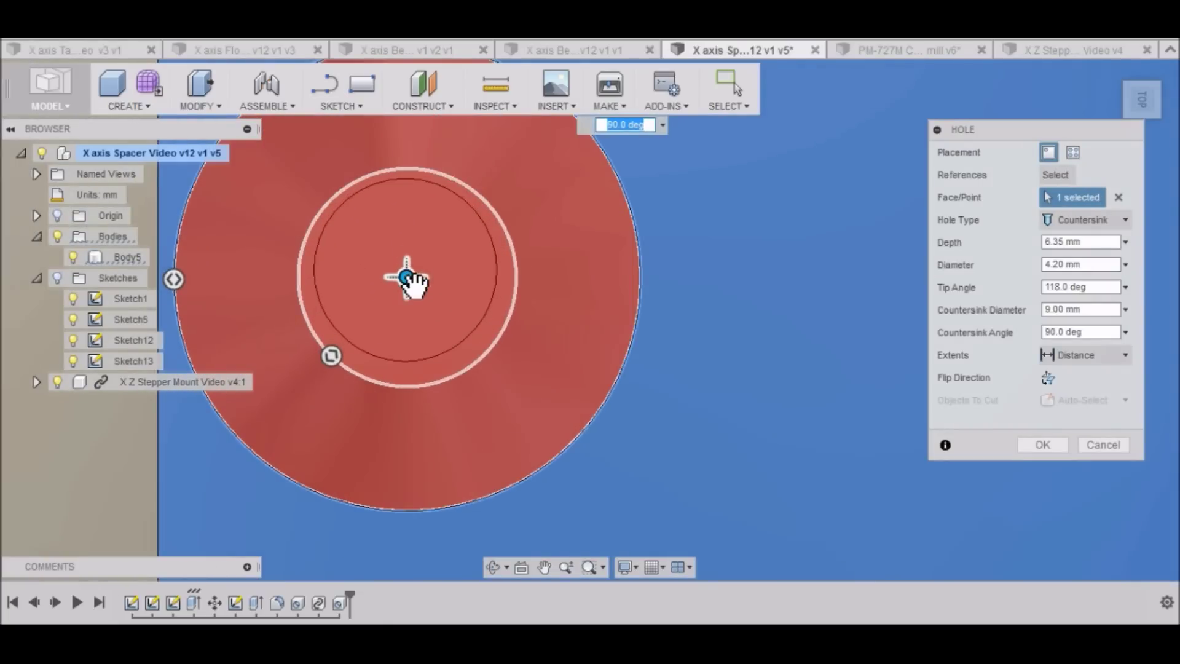
drag(414, 284, 413, 279)
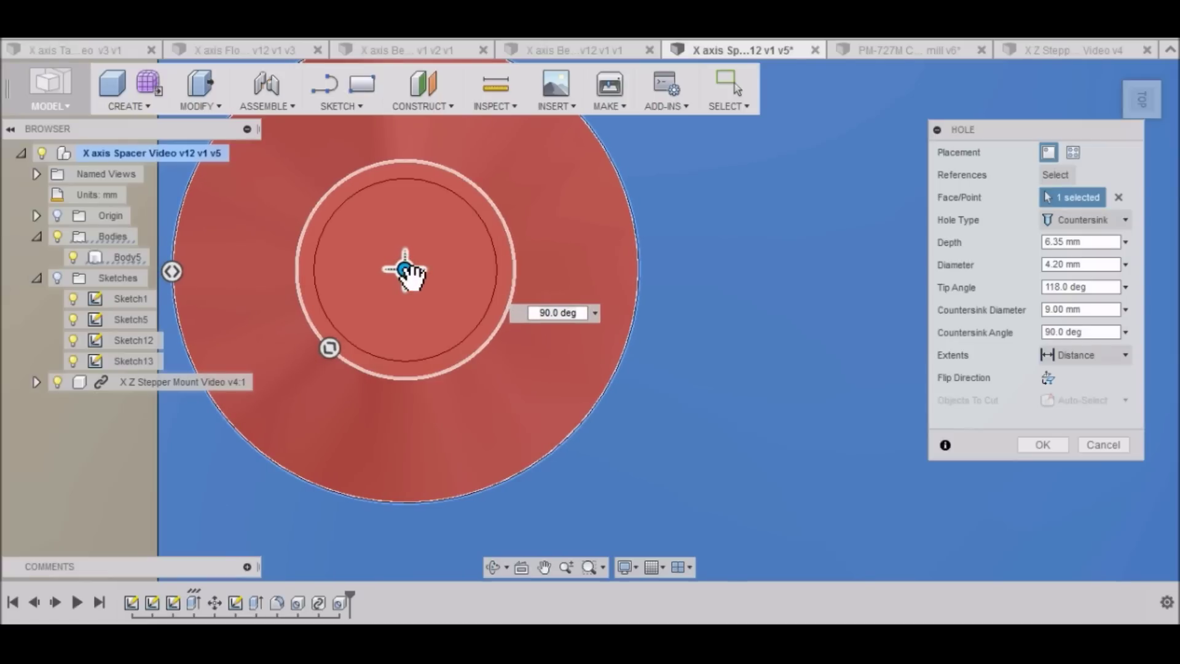
click(1042, 445)
scroll(851, 445, down, 10)
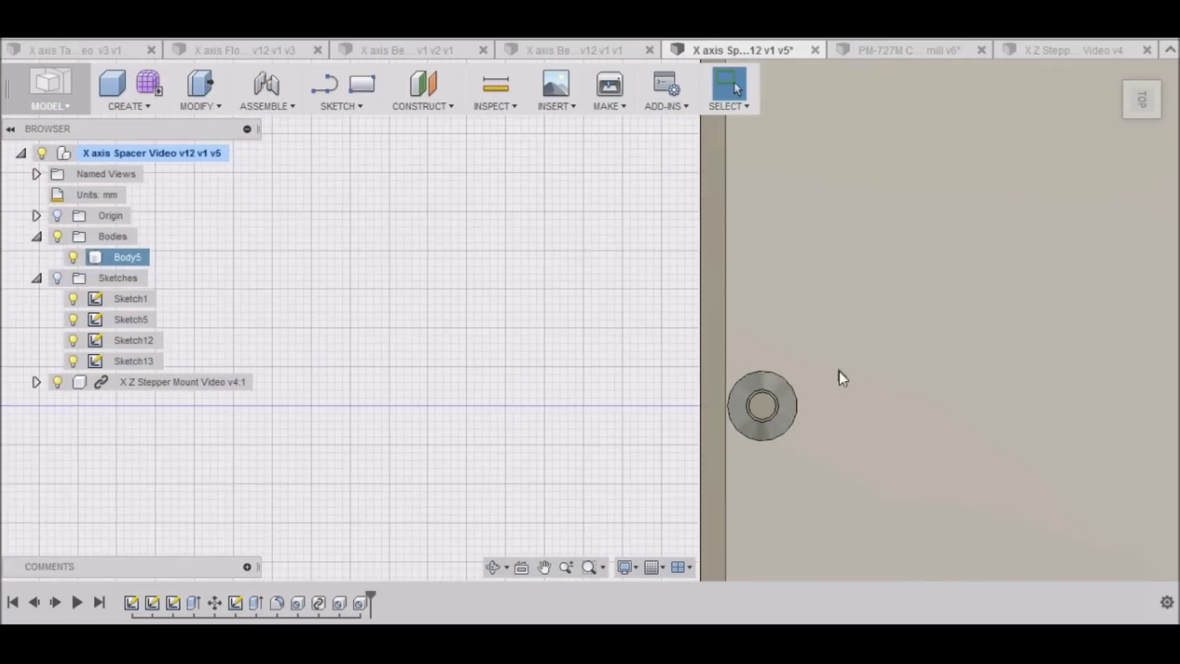
Place another countersunk hole on the spacer's left side face, close to the edge next to the stepper mount
scroll(839, 378, down, 1)
click(1141, 73)
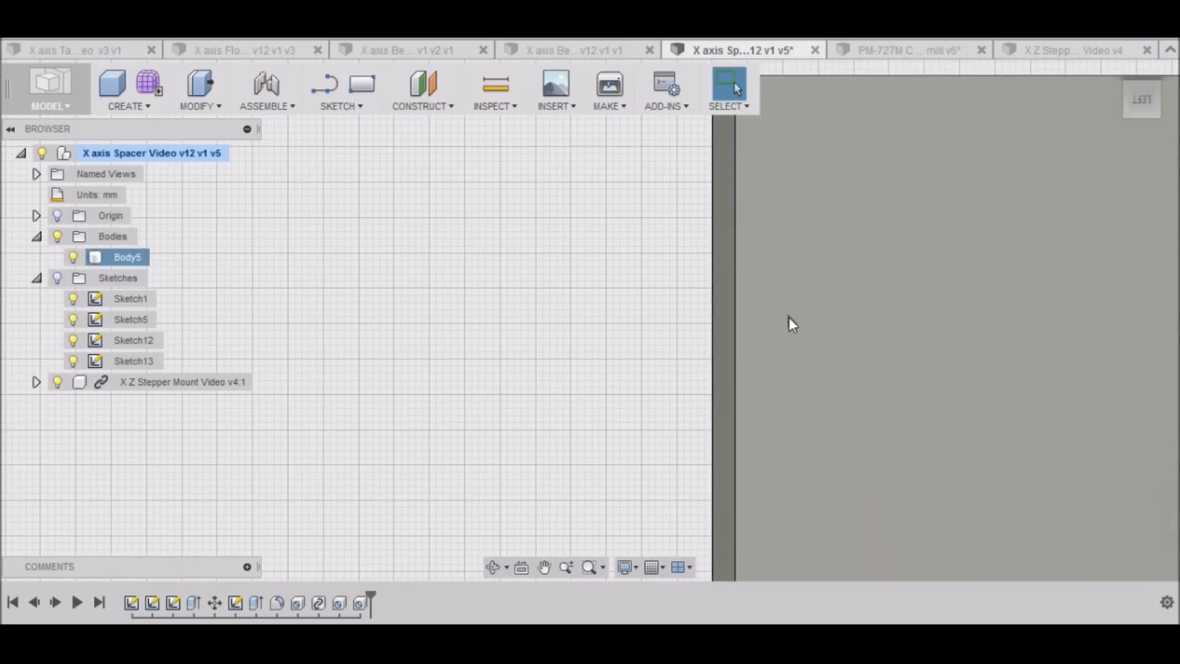
key(h)
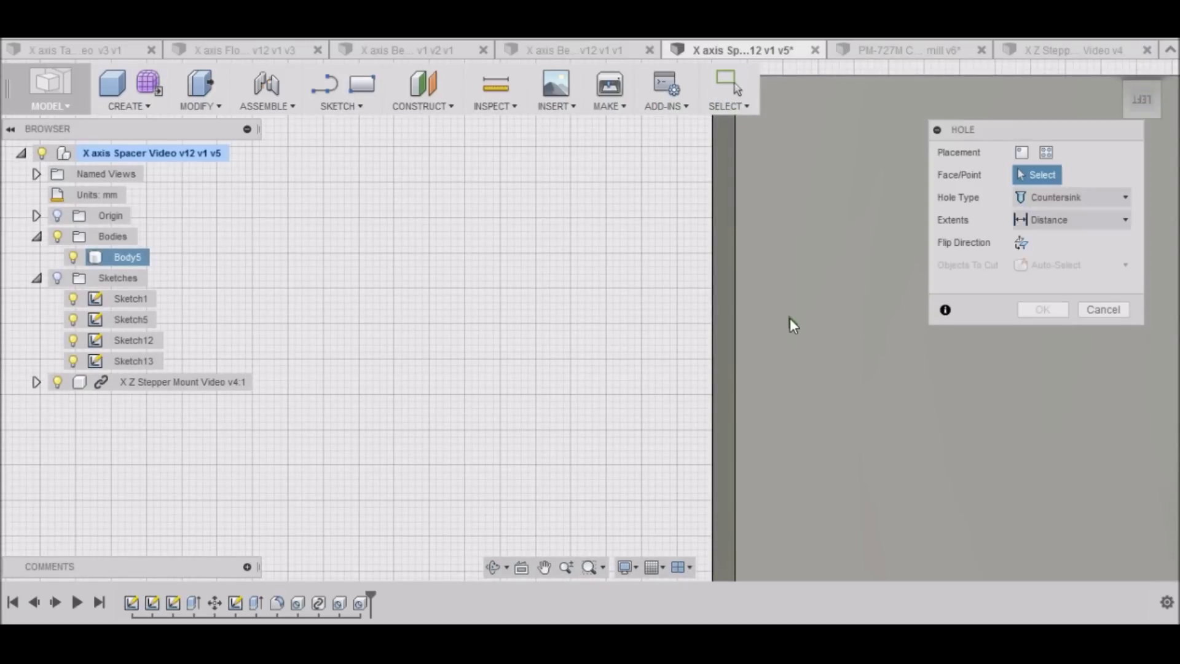
click(804, 364)
scroll(809, 360, up, 4)
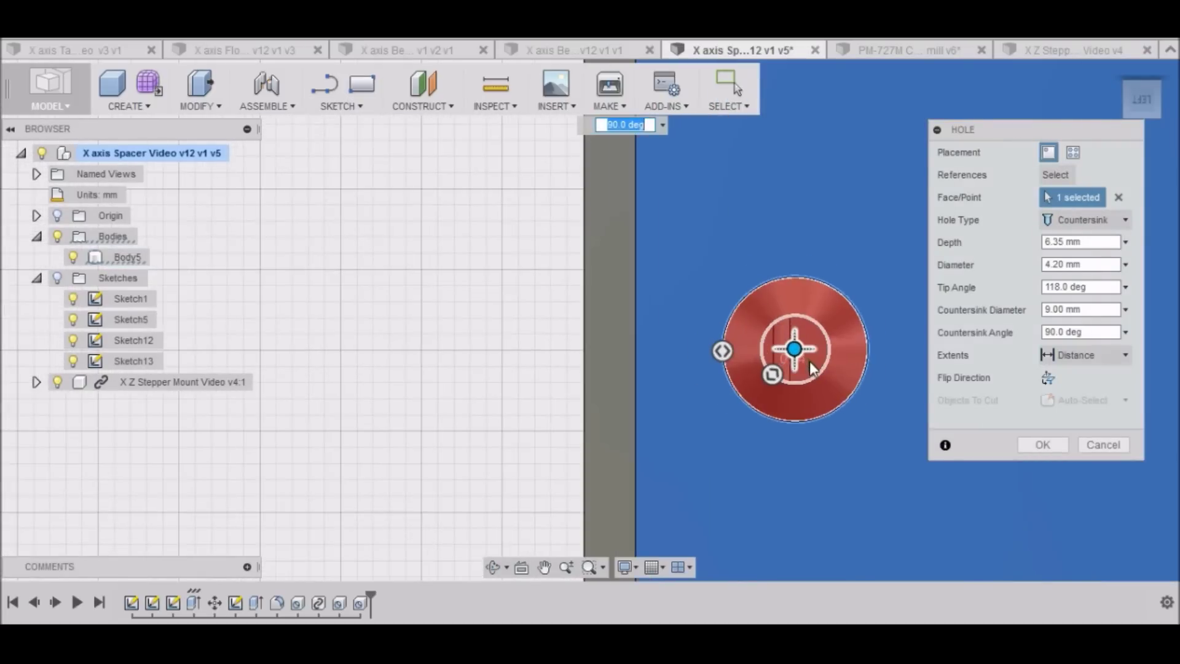
scroll(809, 361, up, 3)
middle_drag(780, 338, 661, 407)
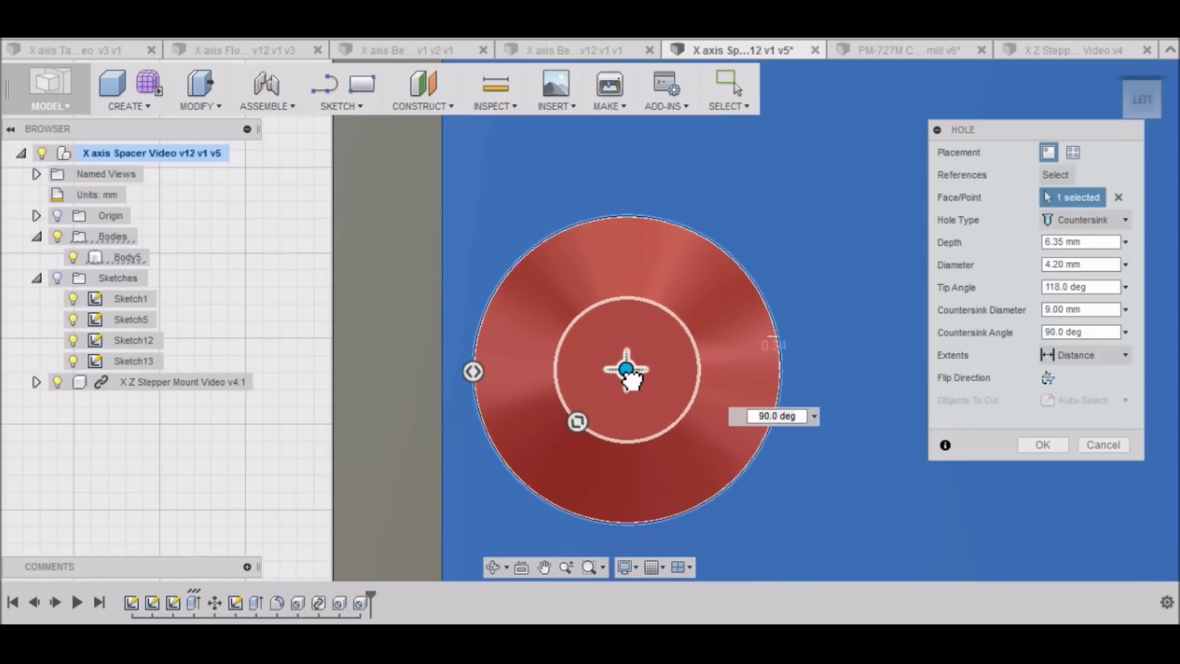
Centre the left-face hole over the stepper mount's hole and create it with a 4.2 mm diameter and 9 mm countersink
scroll(639, 374, down, 4)
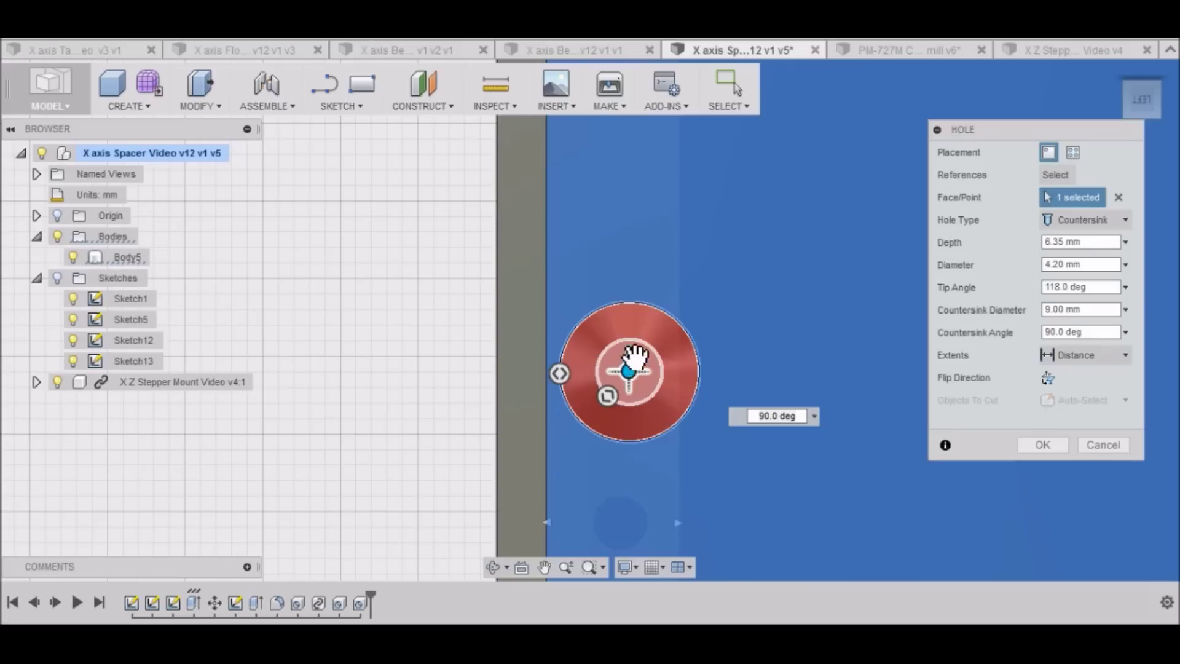
scroll(630, 370, down, 2)
drag(633, 363, 627, 460)
scroll(627, 461, up, 8)
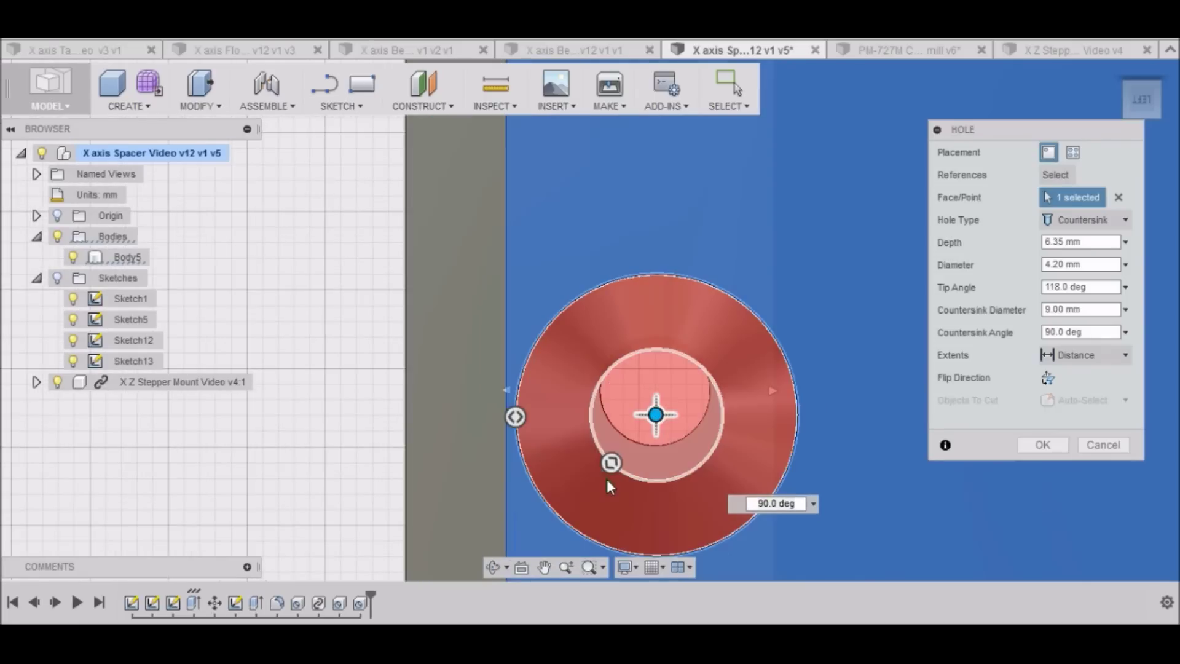
scroll(670, 403, up, 1)
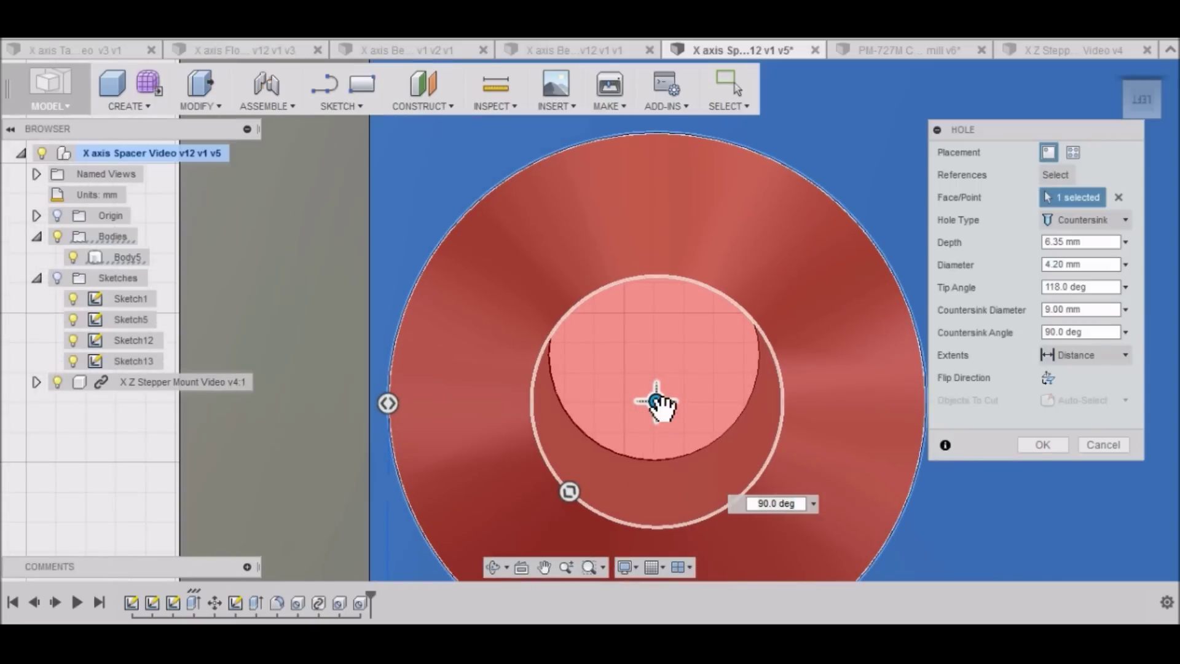
middle_drag(659, 401, 659, 362)
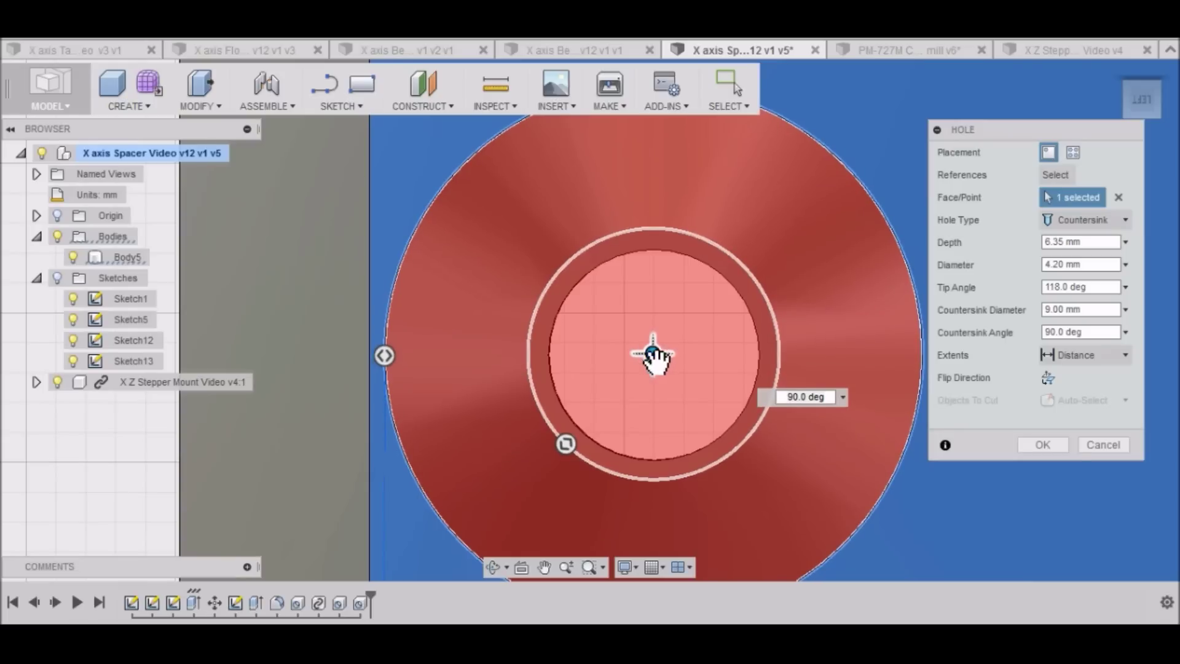
click(1043, 445)
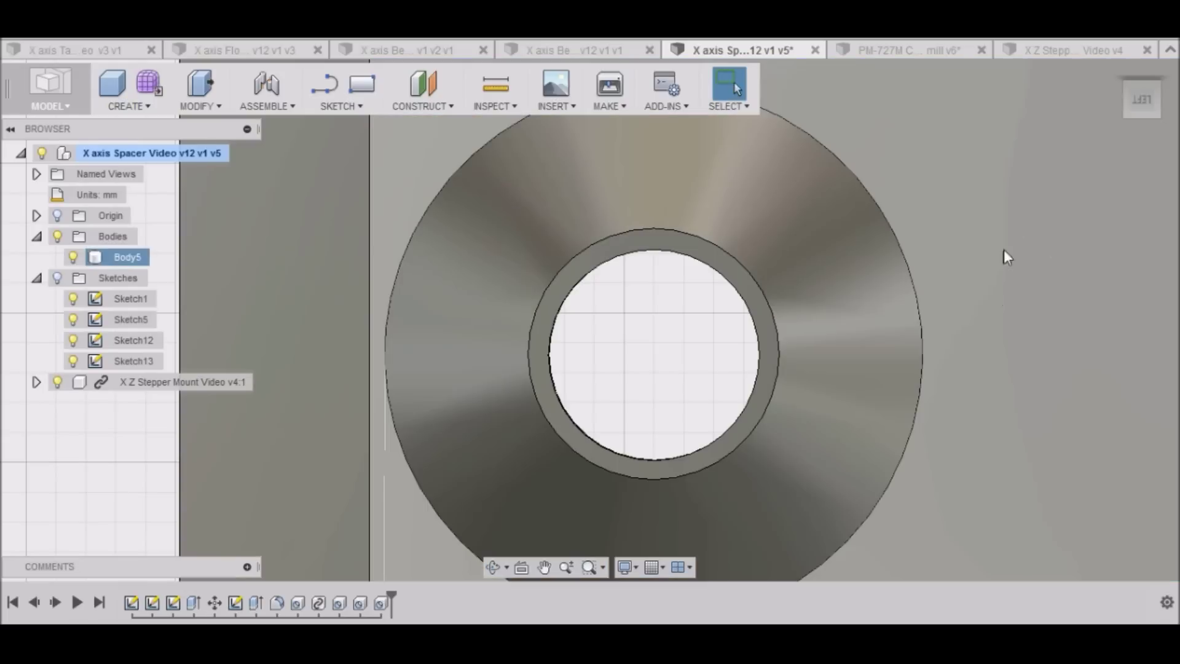
Start a countersunk hole on the spacer's bottom face, near the edge next to the stepper mount
click(1140, 72)
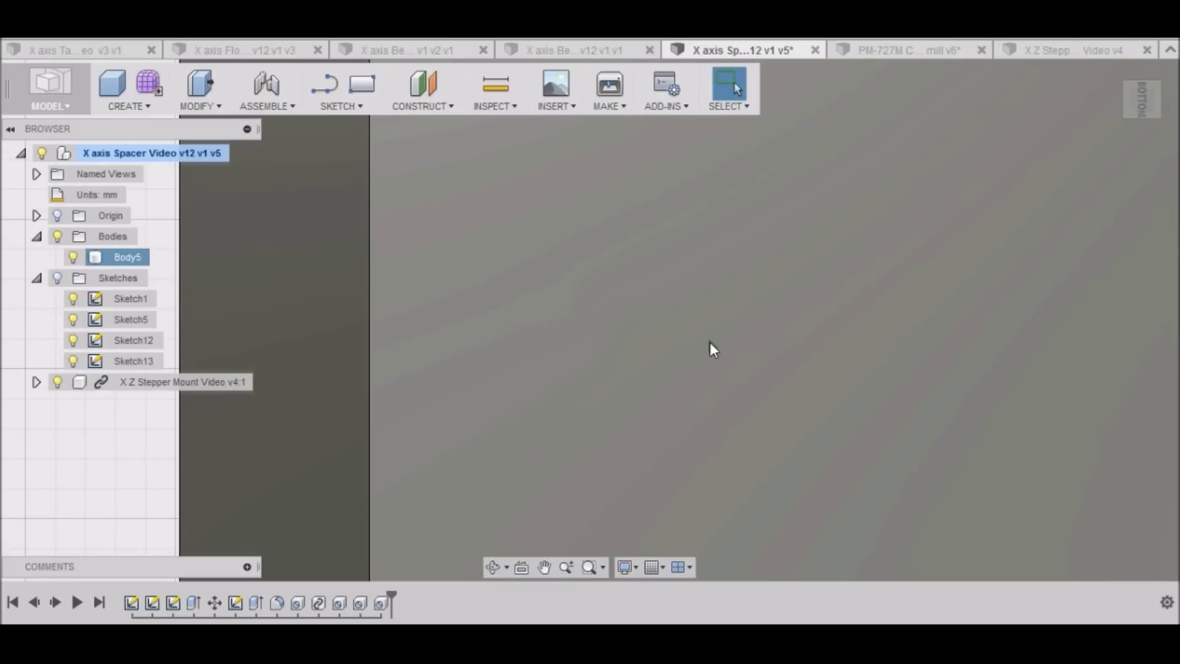
key(h)
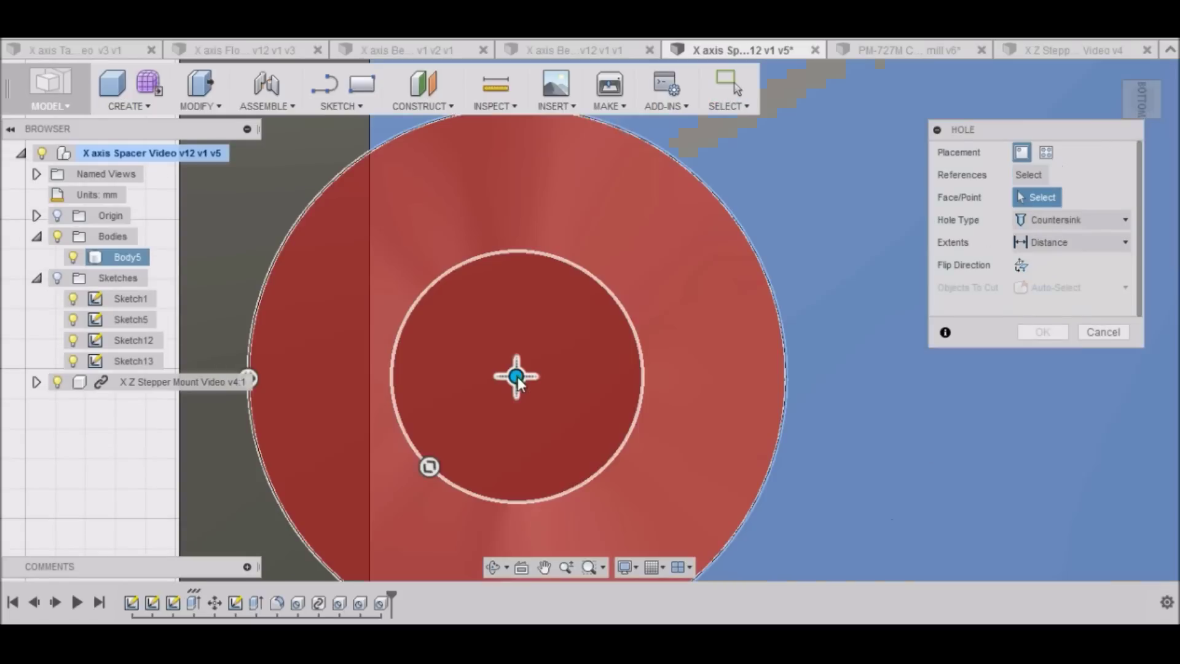
click(517, 377)
scroll(670, 250, down, 3)
scroll(670, 249, down, 5)
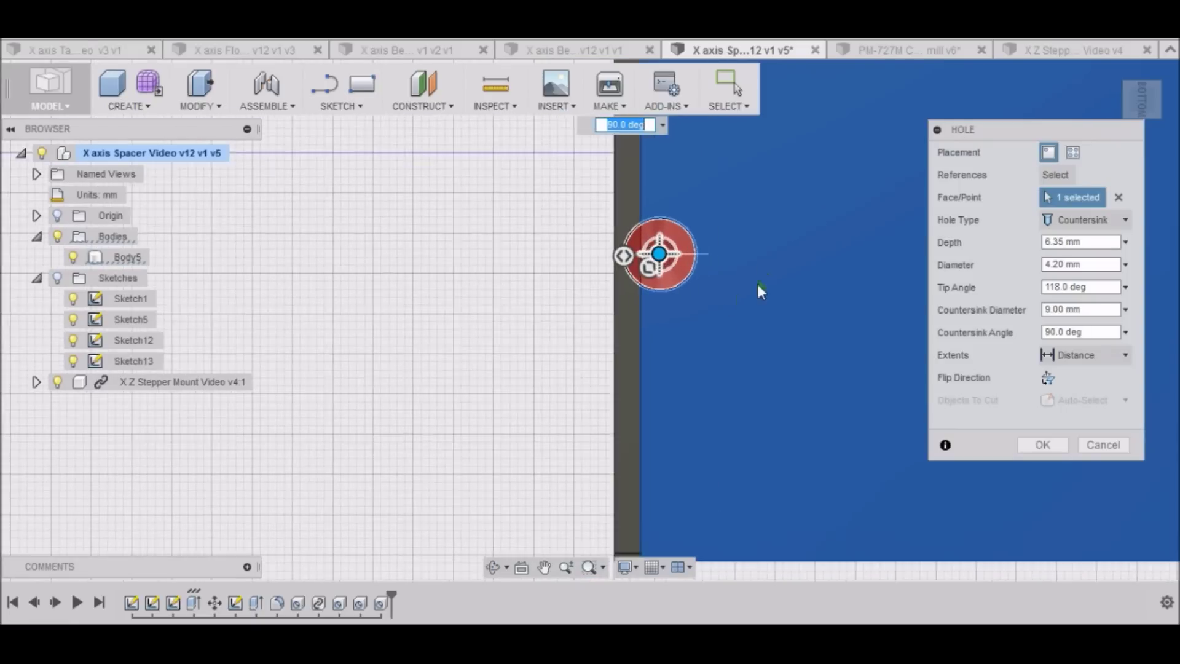
scroll(632, 461, up, 5)
scroll(668, 444, down, 4)
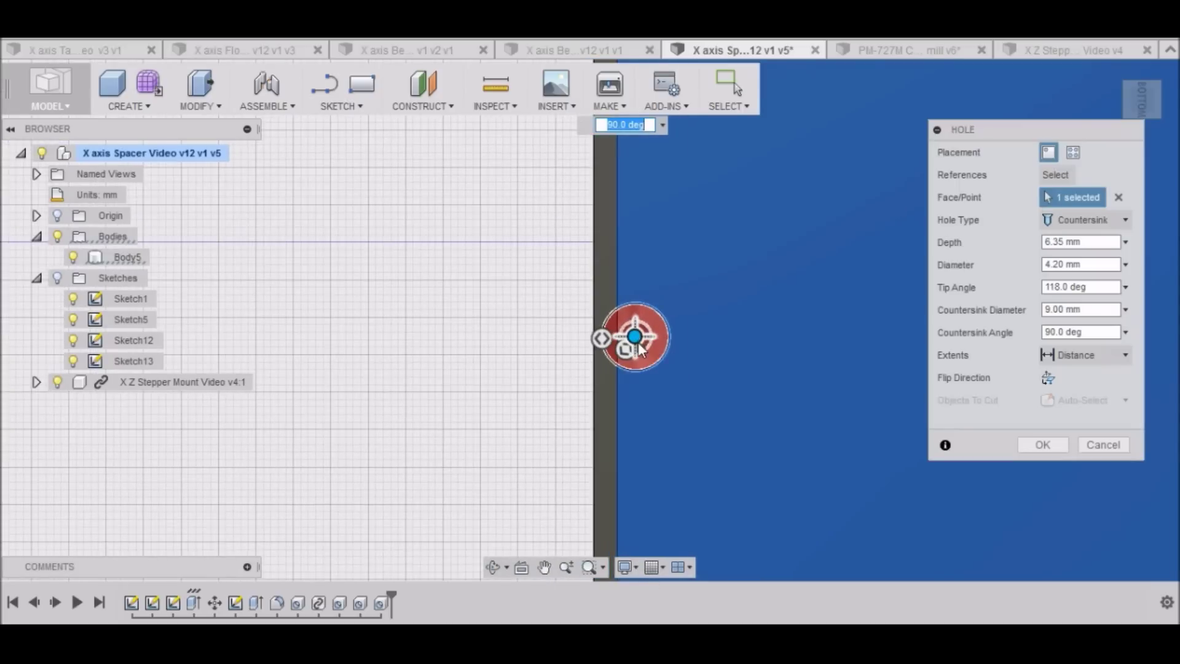
Move the bottom-face hole until it is concentric with the stepper mount's hole and create it at 6.35 mm depth with a 9 mm countersink
drag(634, 336, 658, 246)
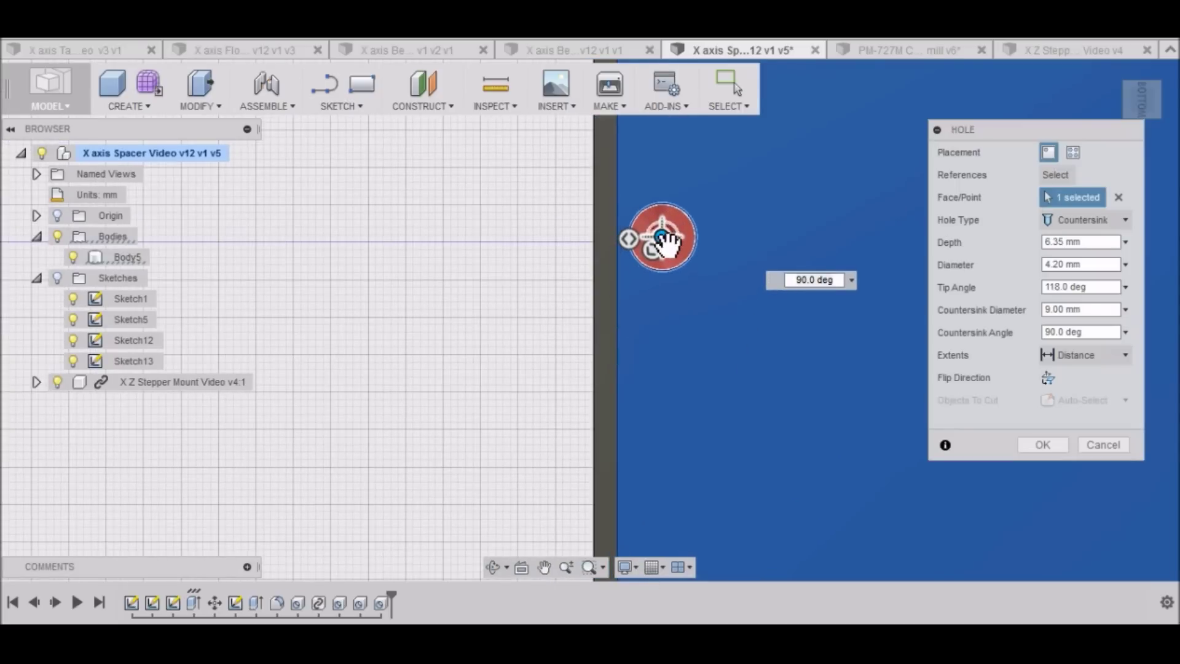
scroll(664, 242, up, 5)
scroll(683, 217, up, 4)
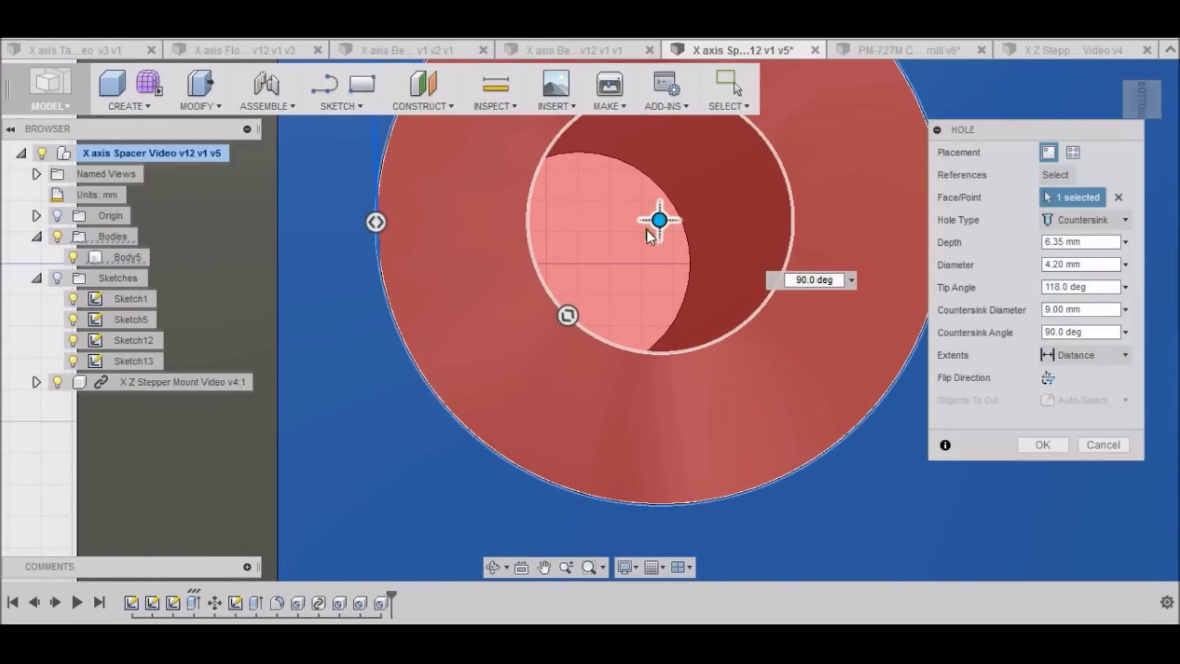
mouse_move(663, 223)
mouse_down()
mouse_move(651, 241)
mouse_move(569, 256)
mouse_move(584, 269)
mouse_up()
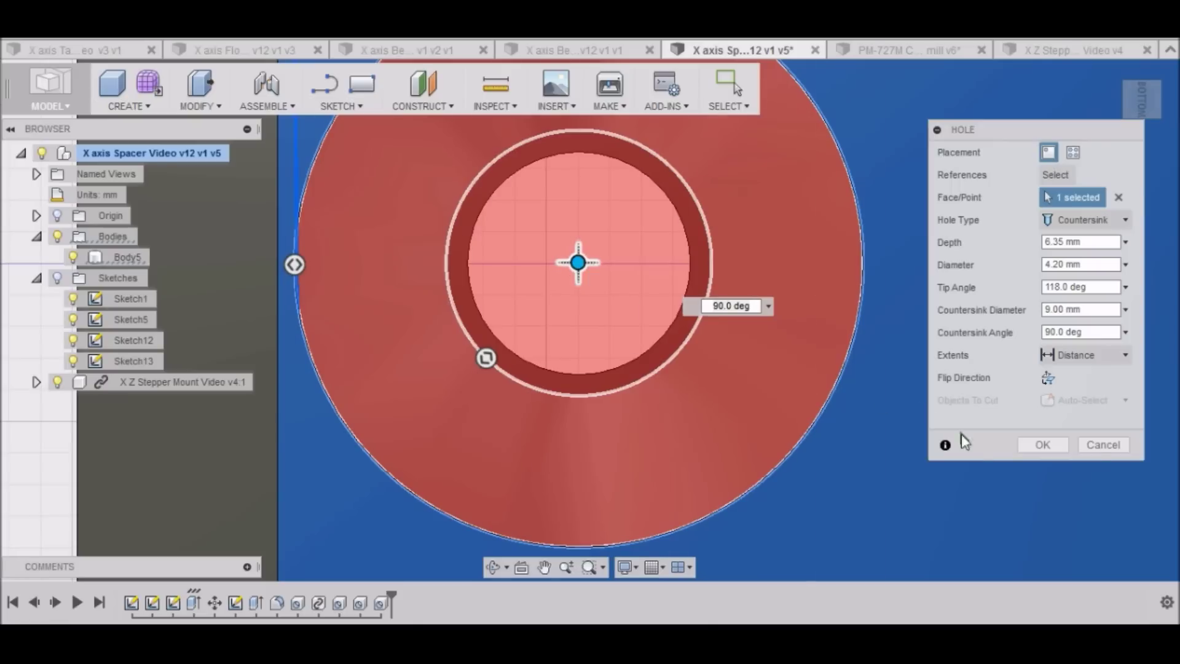
click(1042, 444)
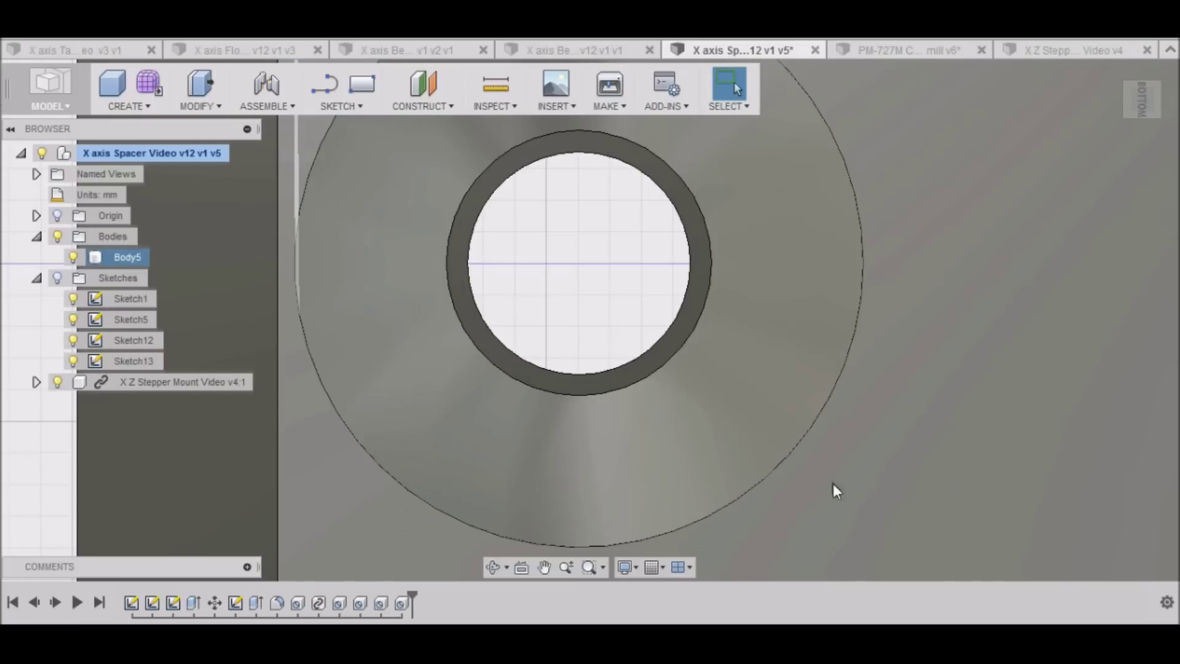
Delete the X Z Stepper Mount component from the spacer design and save the design
scroll(711, 504, down, 3)
scroll(709, 501, down, 5)
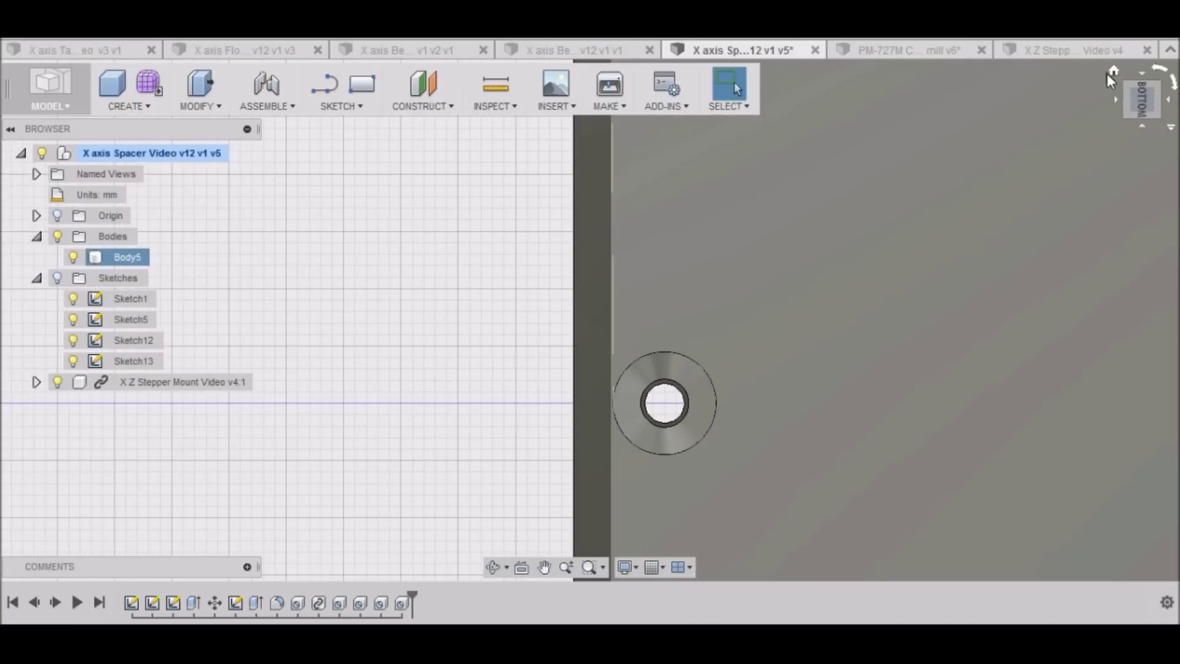
click(1111, 72)
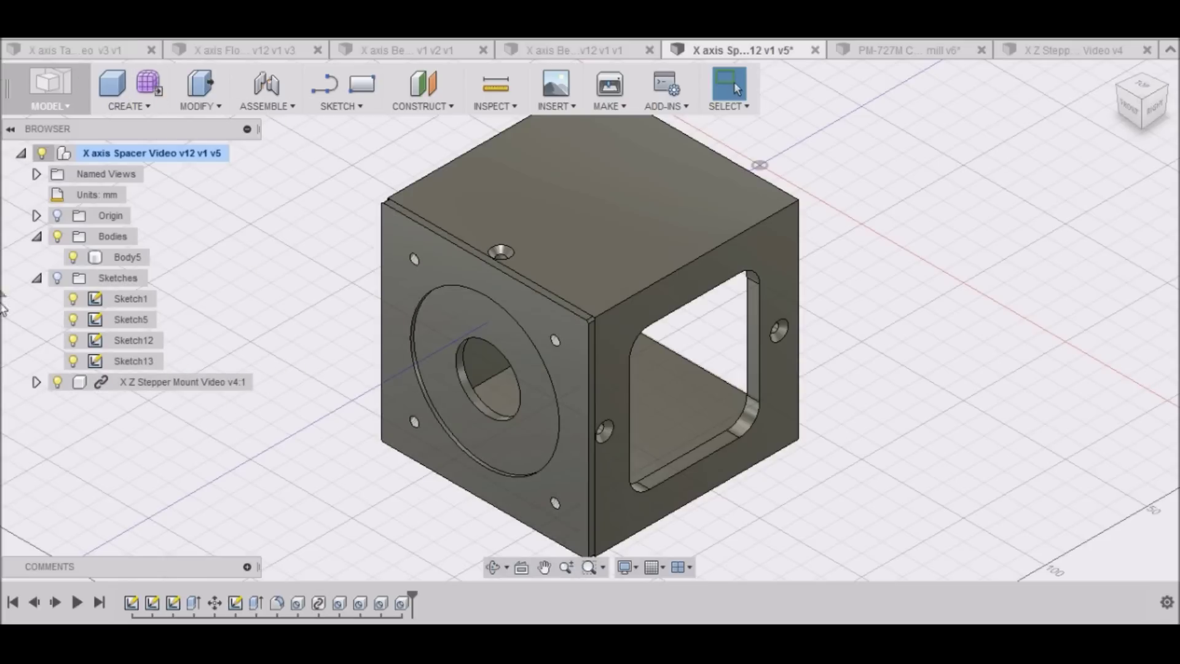
right_click(107, 384)
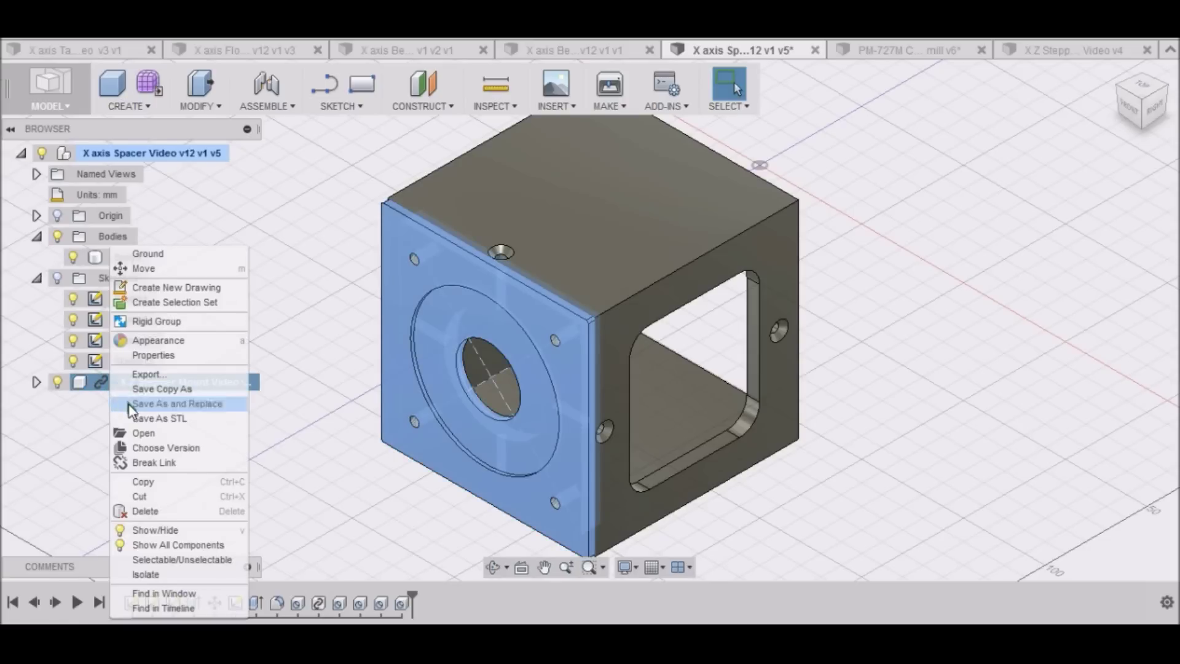
click(145, 511)
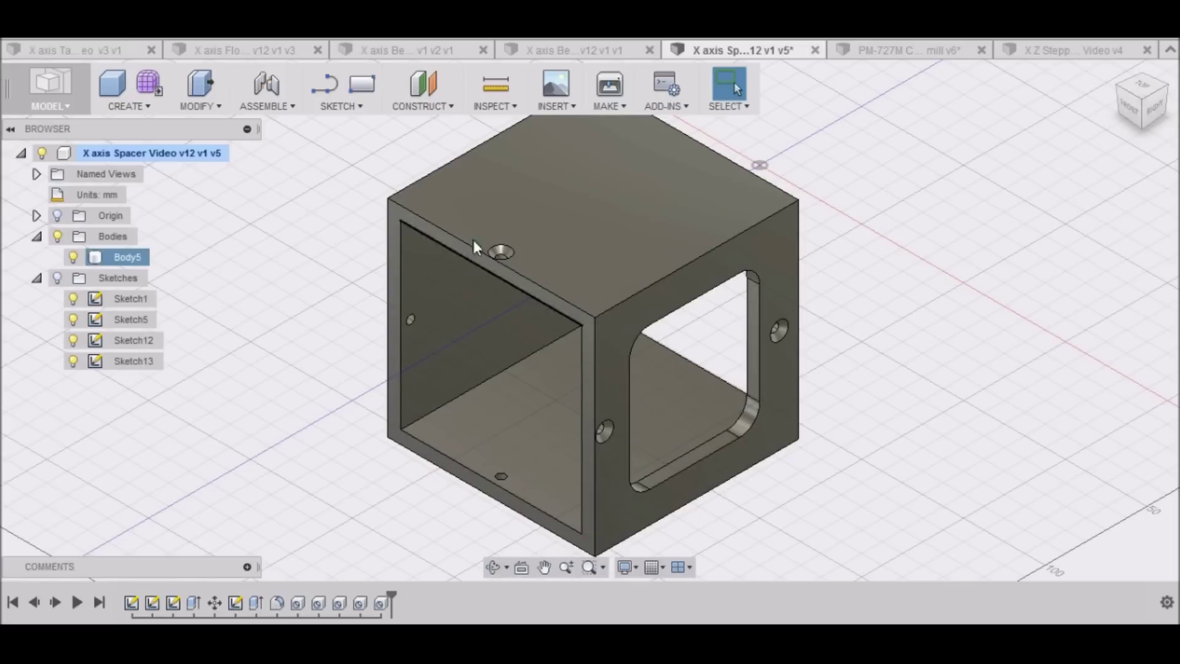
click(92, 32)
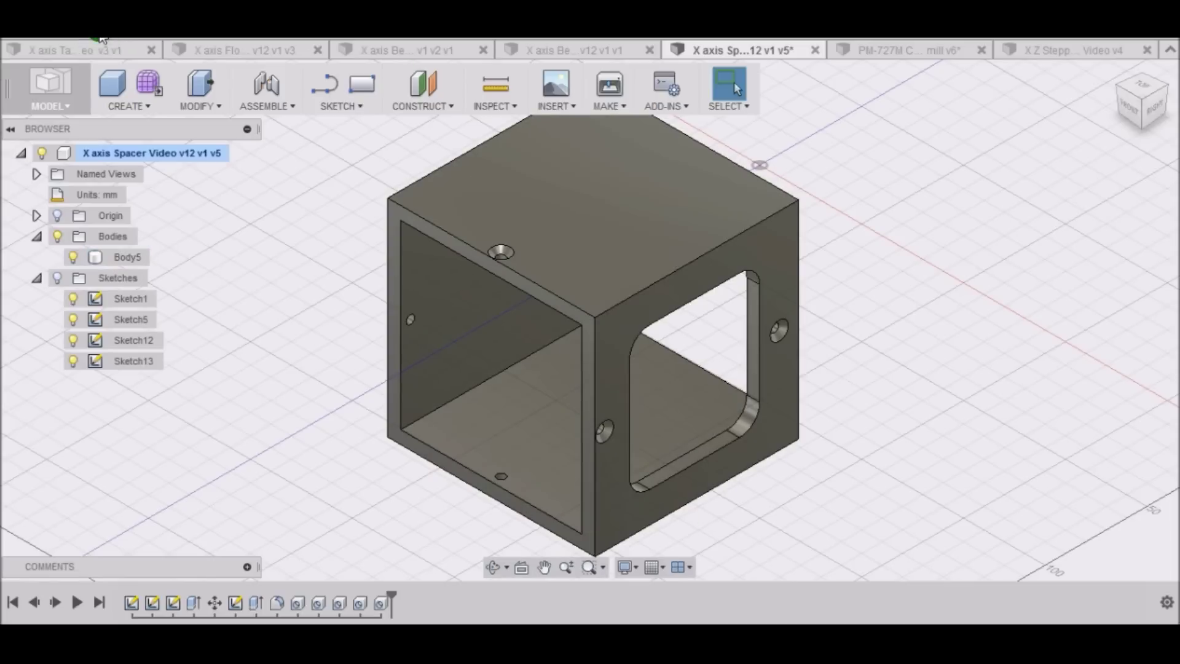
click(622, 336)
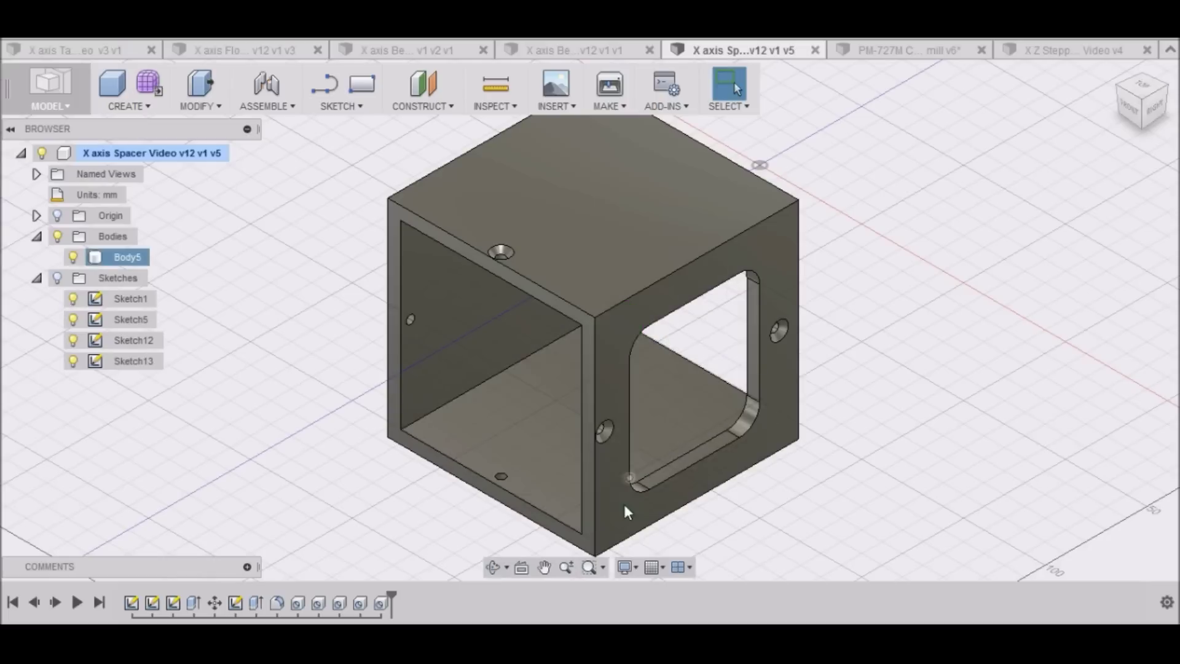
Return to the PM-727M Complete mill assembly in its home view and bring the spacer end of the table into close view
click(1090, 52)
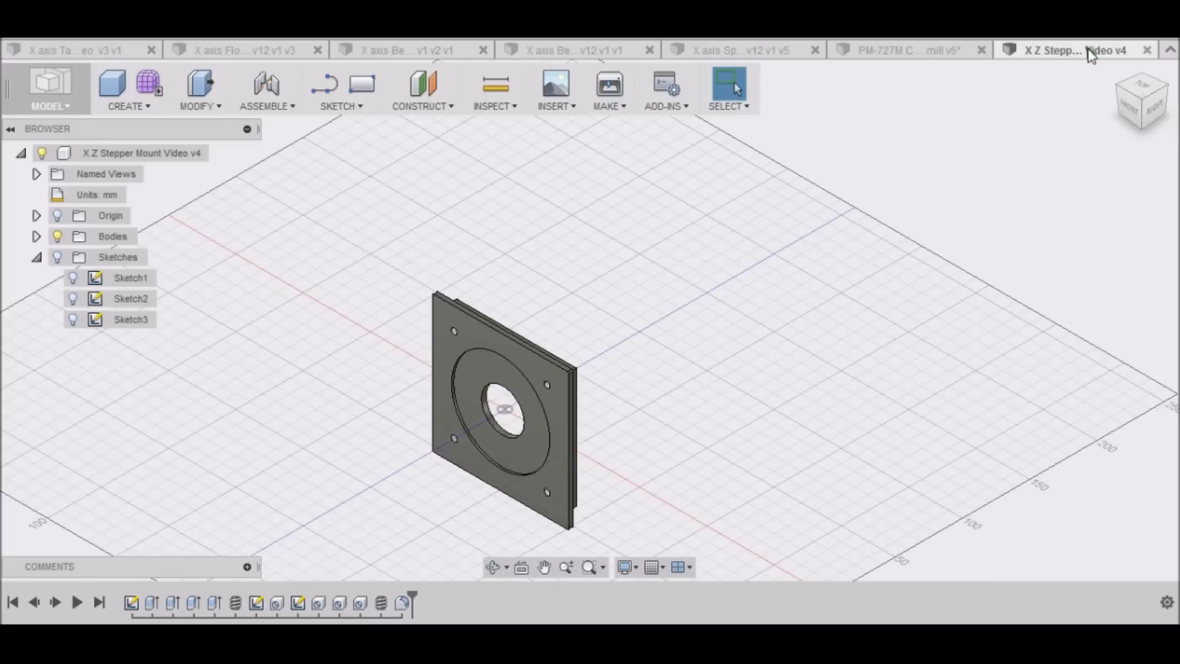
click(938, 52)
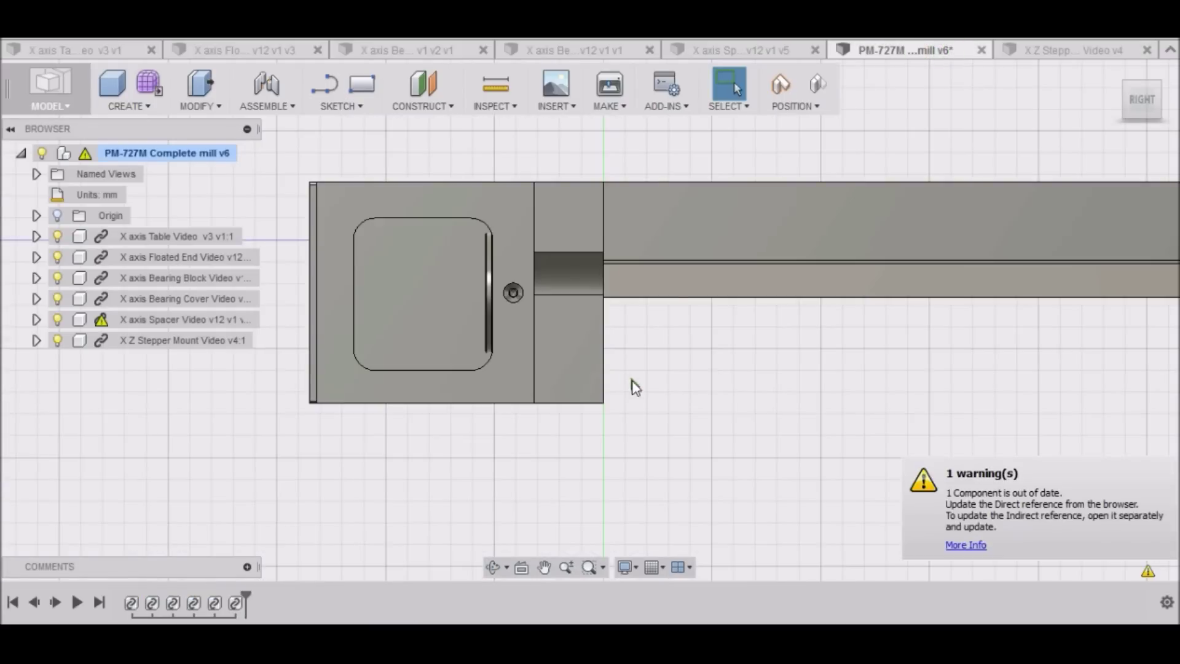
click(1119, 72)
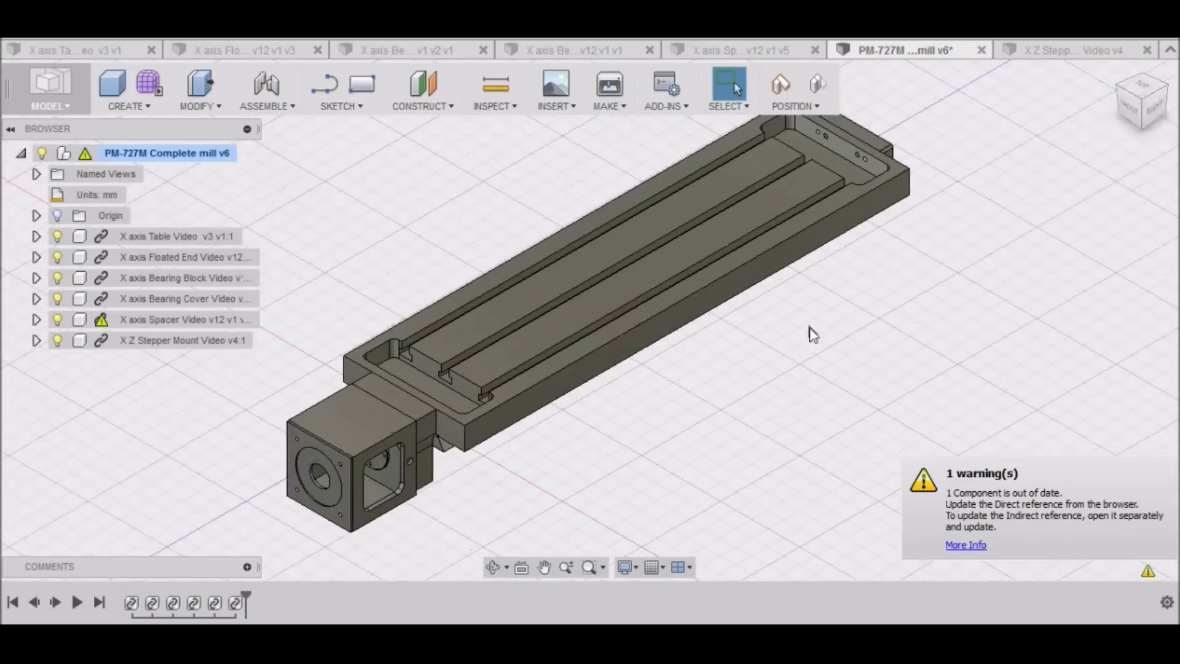
scroll(585, 375, down, 4)
scroll(541, 433, up, 4)
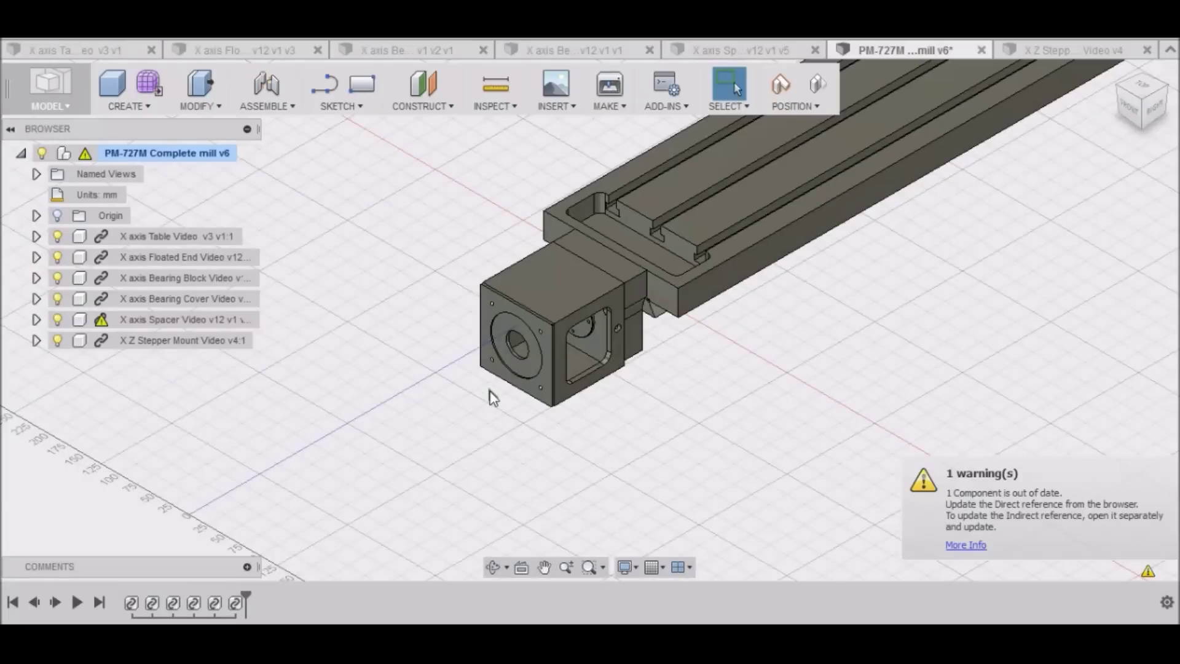
scroll(307, 418, up, 2)
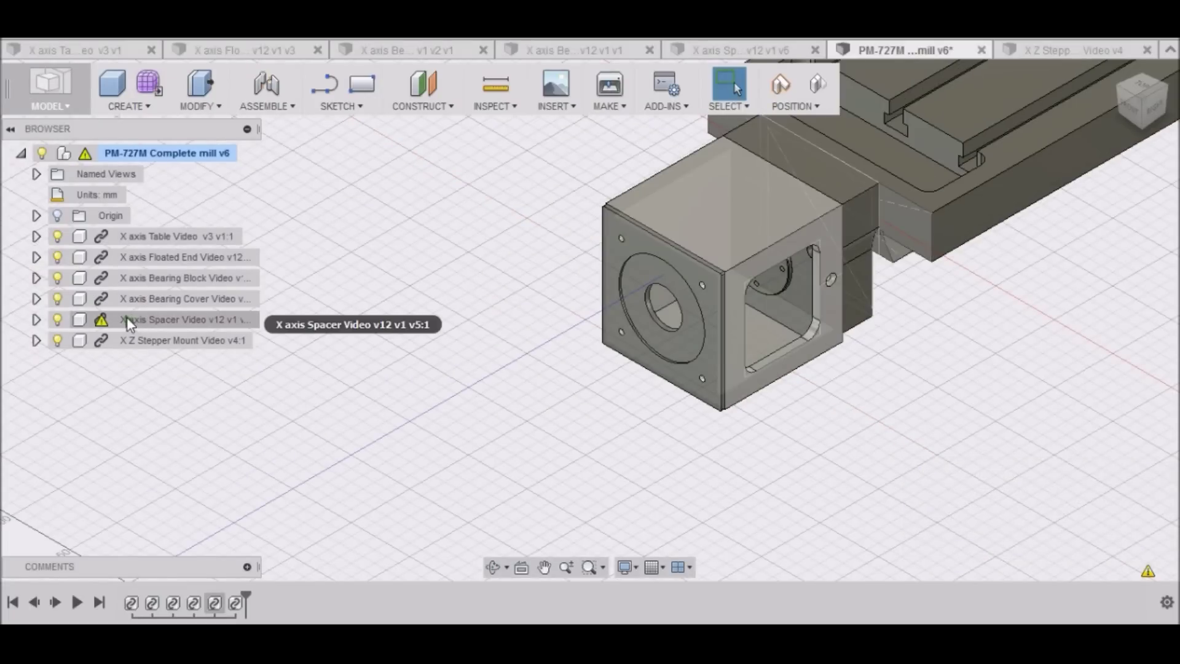
Update the out-of-date X axis Spacer component in the mill assembly to its latest version and restore the home view
mouse_move(103, 321)
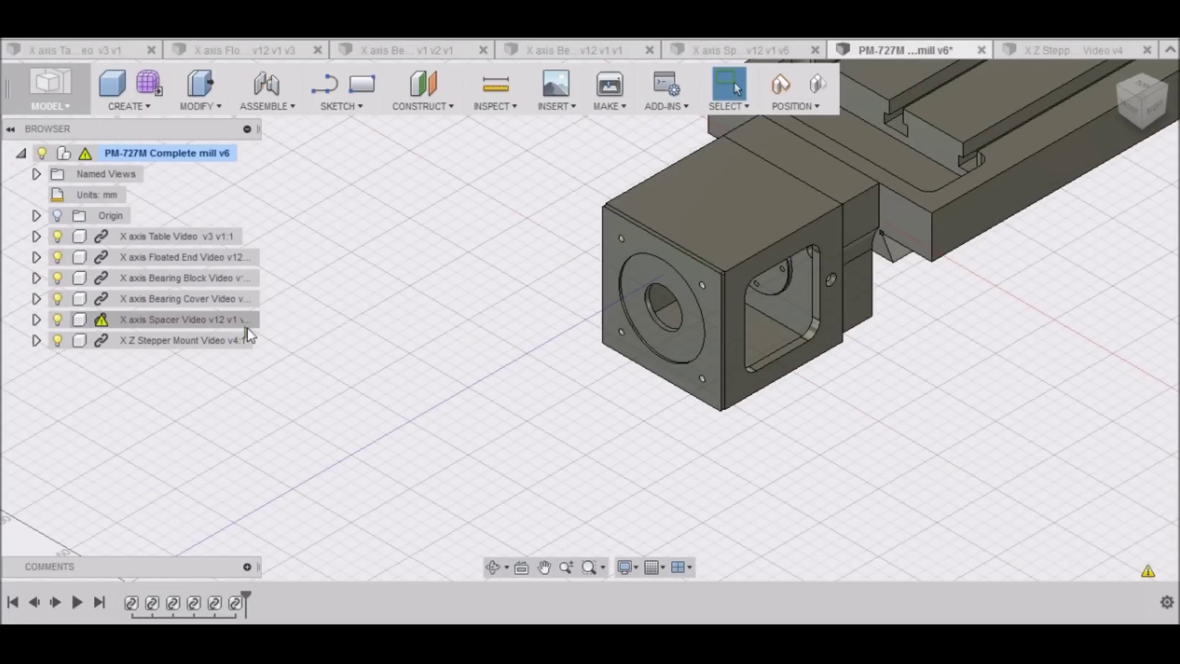
scroll(739, 316, up, 3)
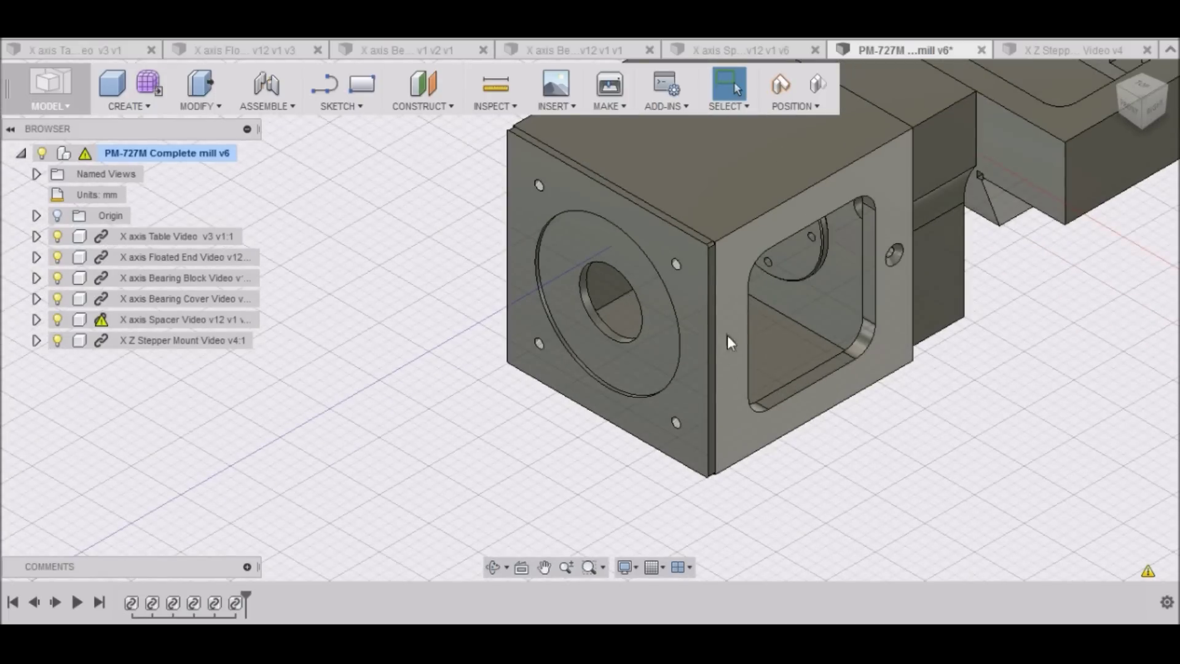
click(186, 316)
right_click(186, 316)
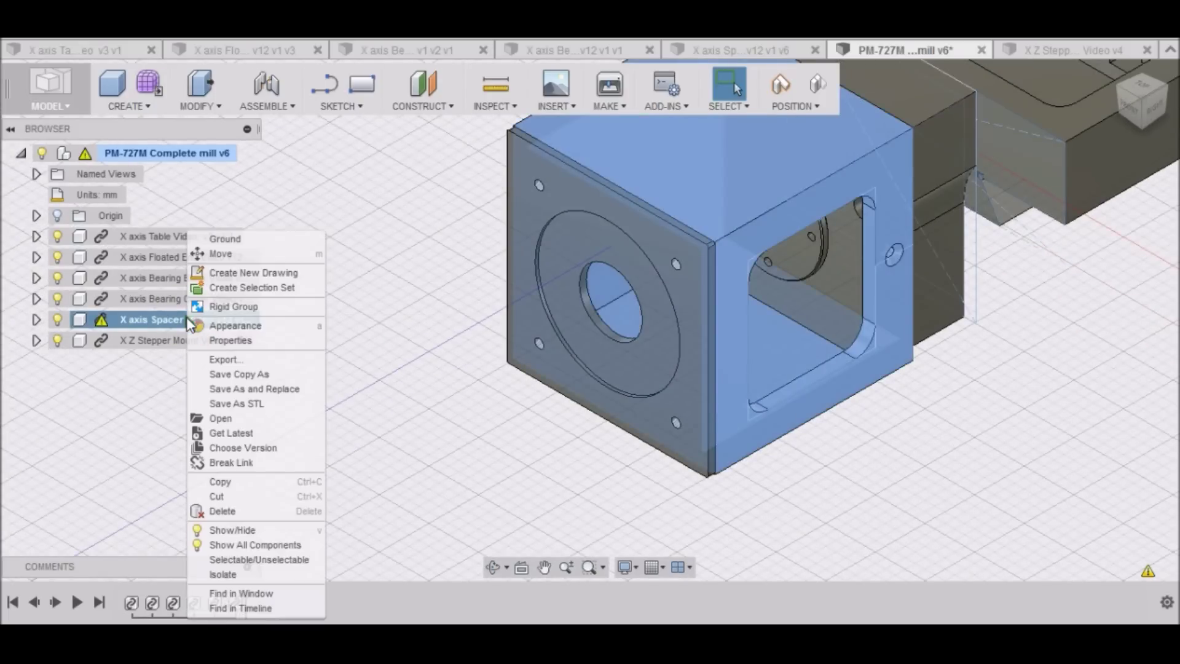
click(205, 434)
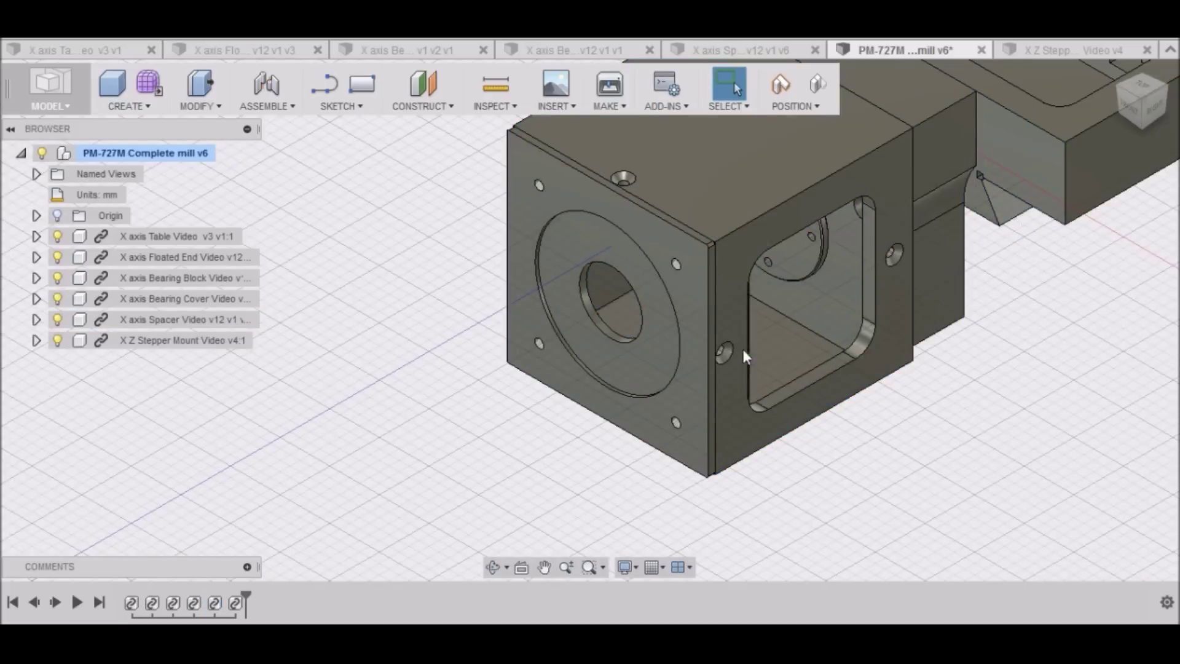
mouse_move(1161, 105)
click(1113, 70)
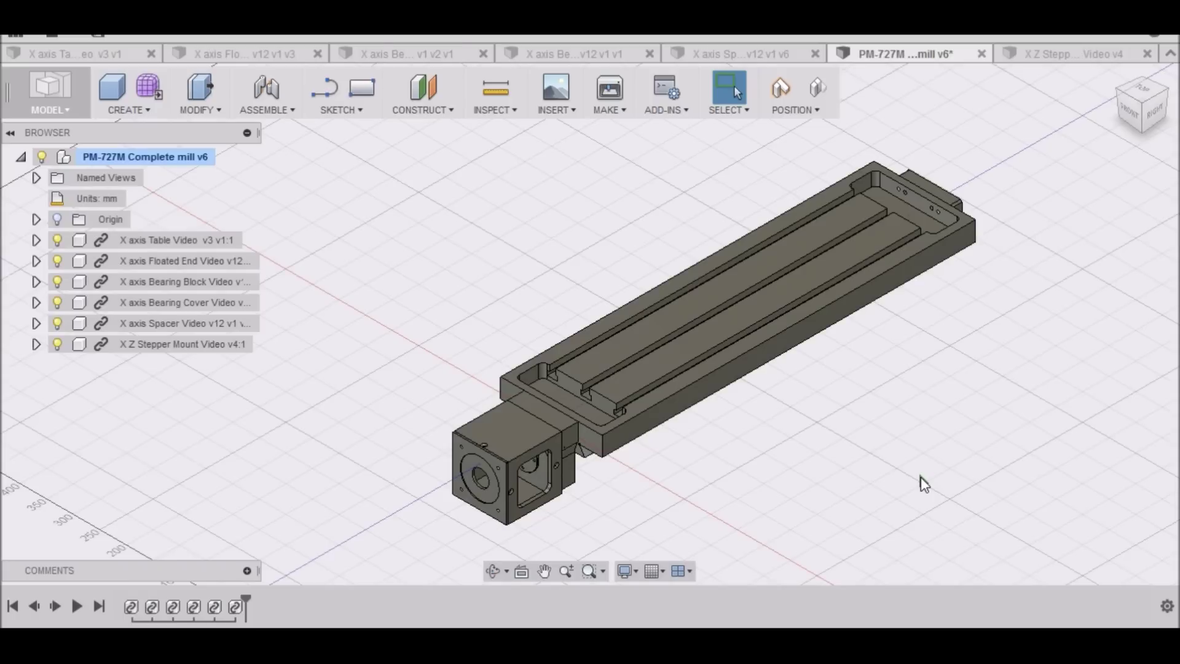